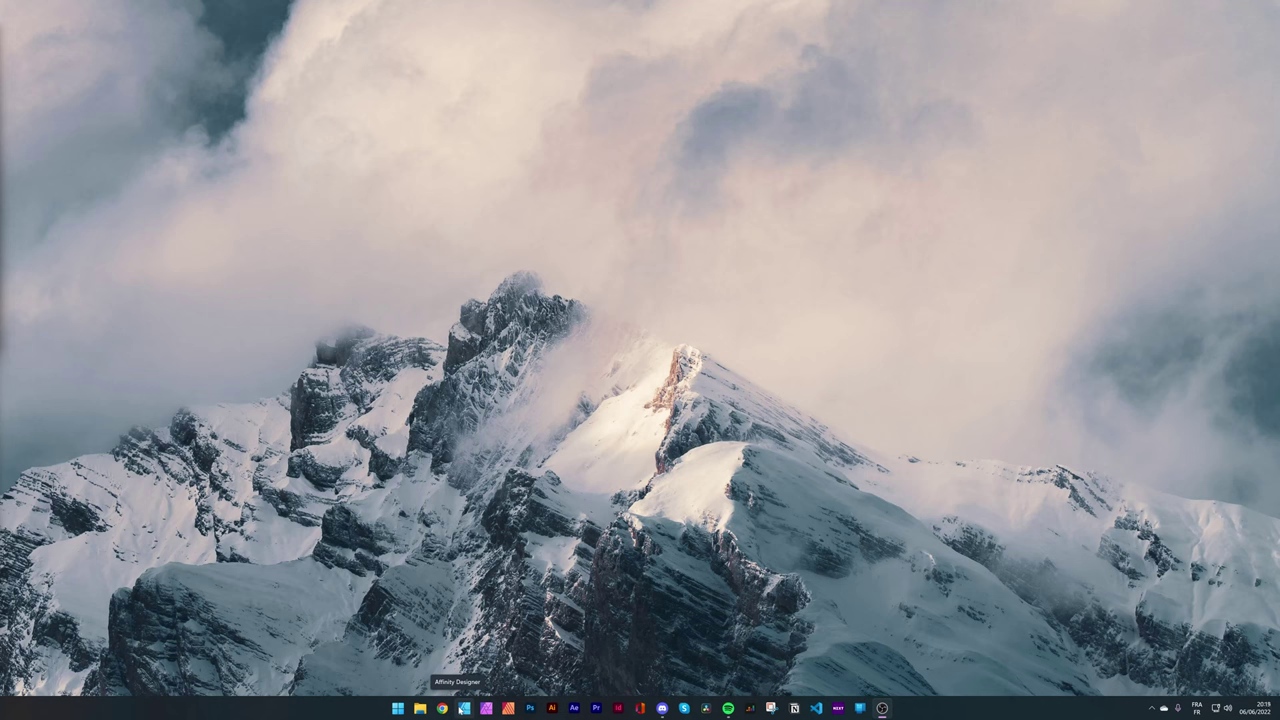
Launch Affinity Designer from its taskbar icon
left_click(464, 708)
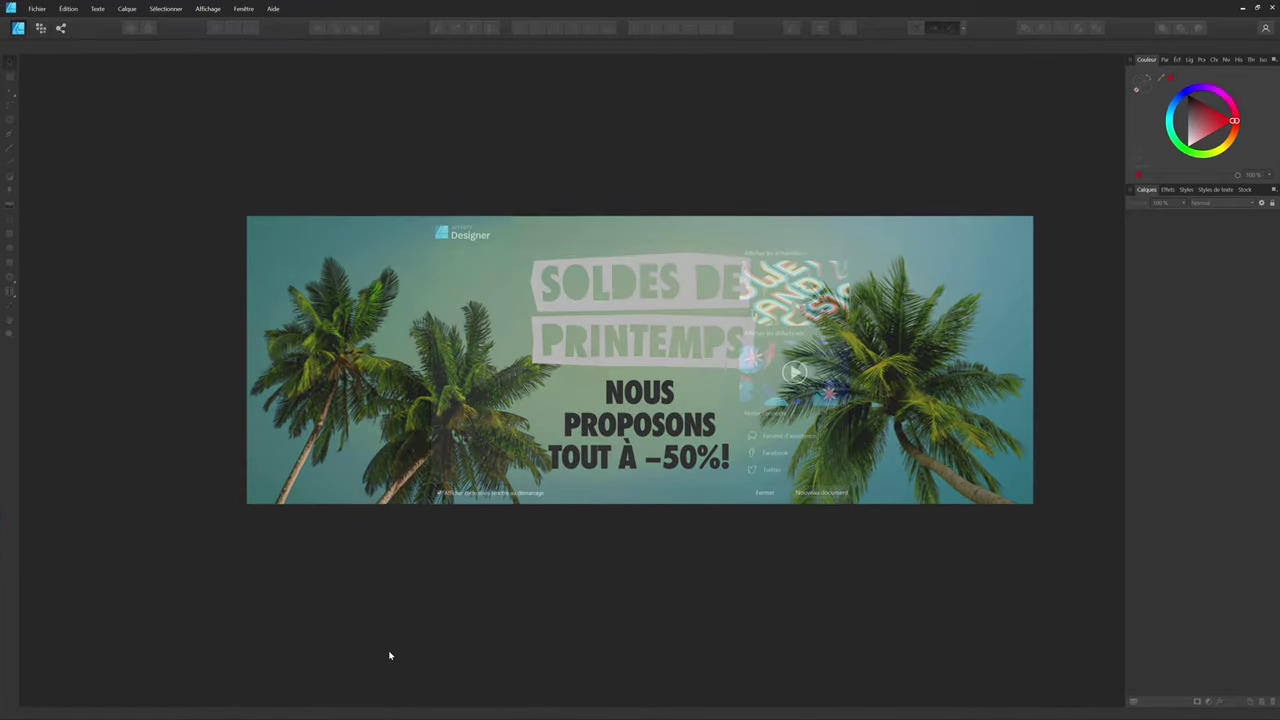
Dismiss the welcome screen and open the t-shirt mockup file from the mockup images folder
left_click(758, 492)
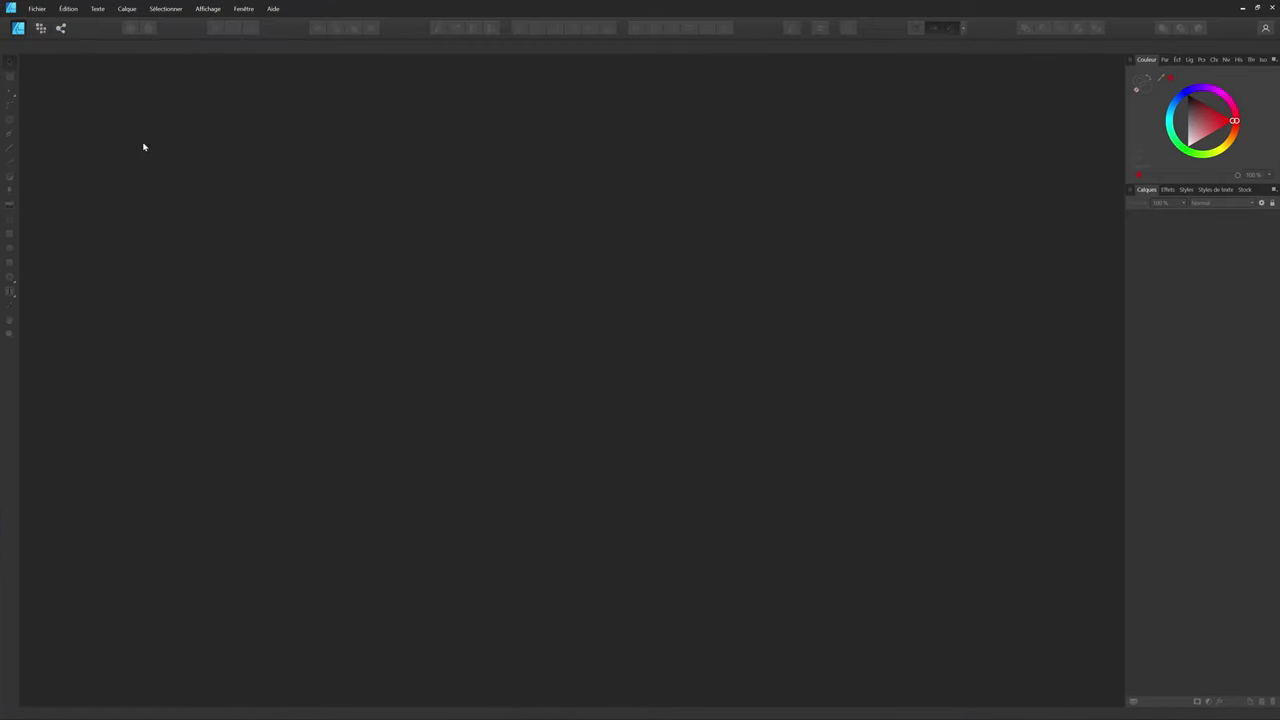
left_click(50, 10)
left_click(128, 70)
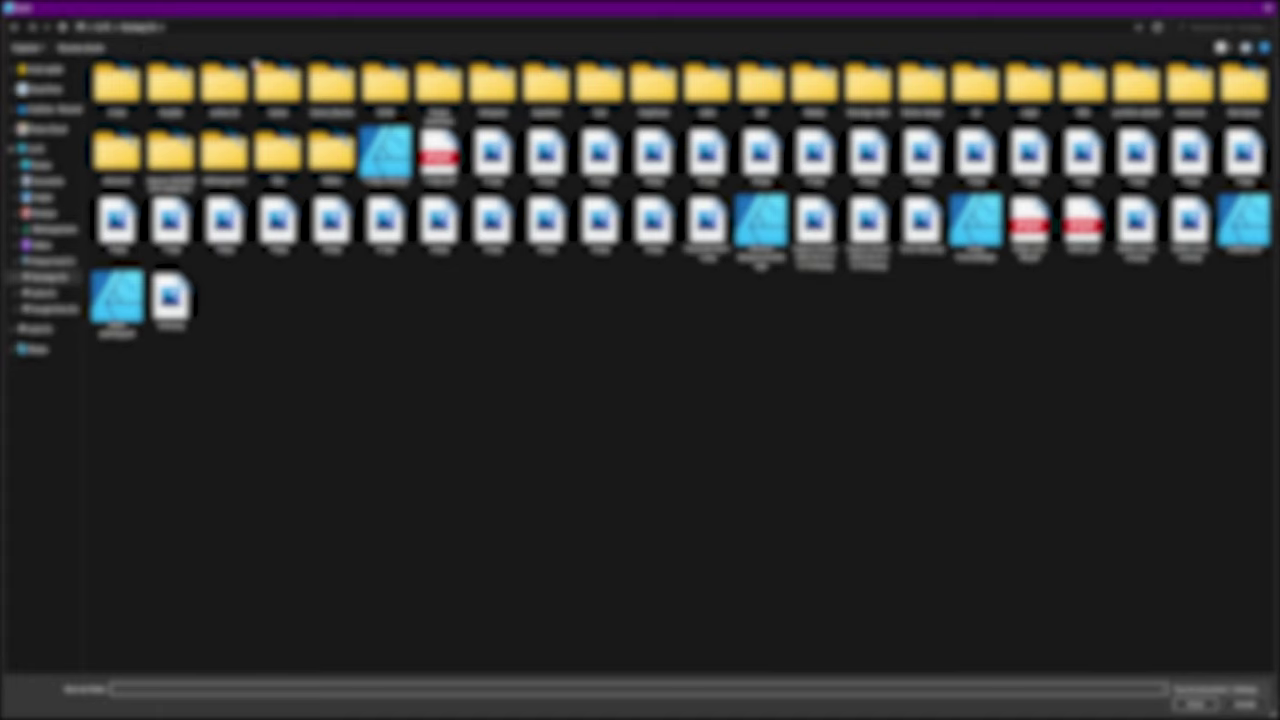
double_click(638, 101)
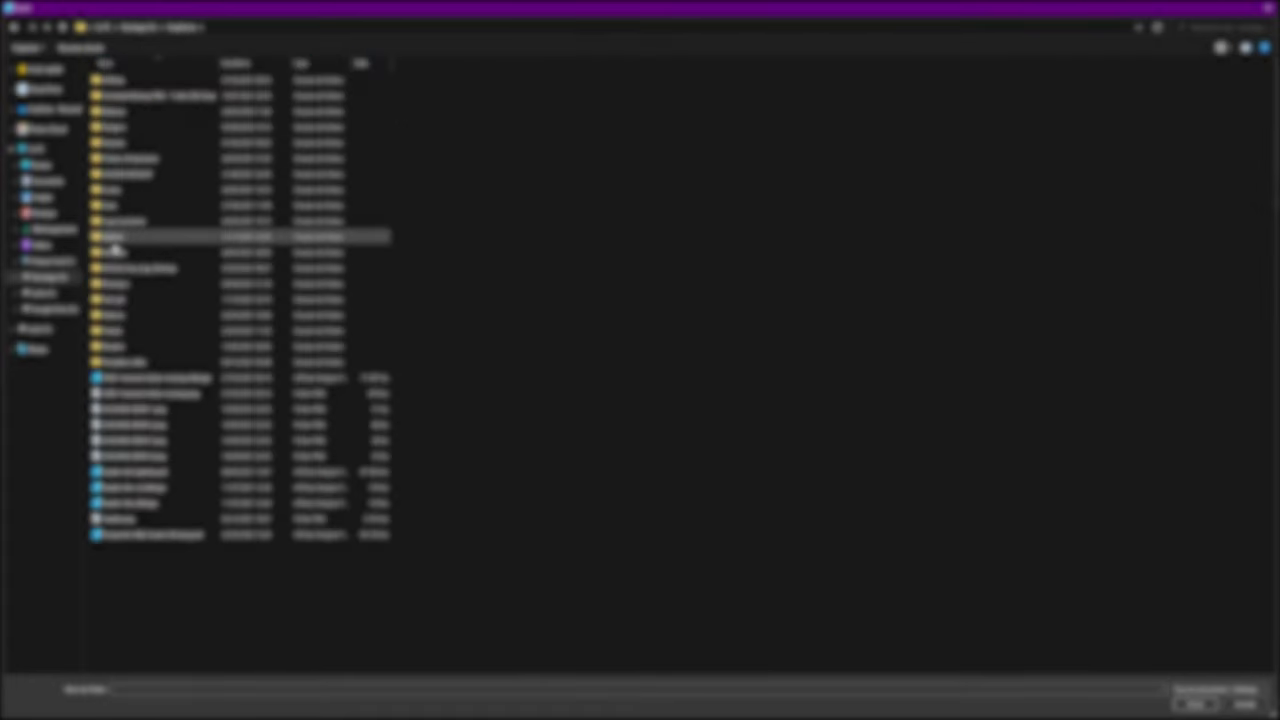
double_click(130, 288)
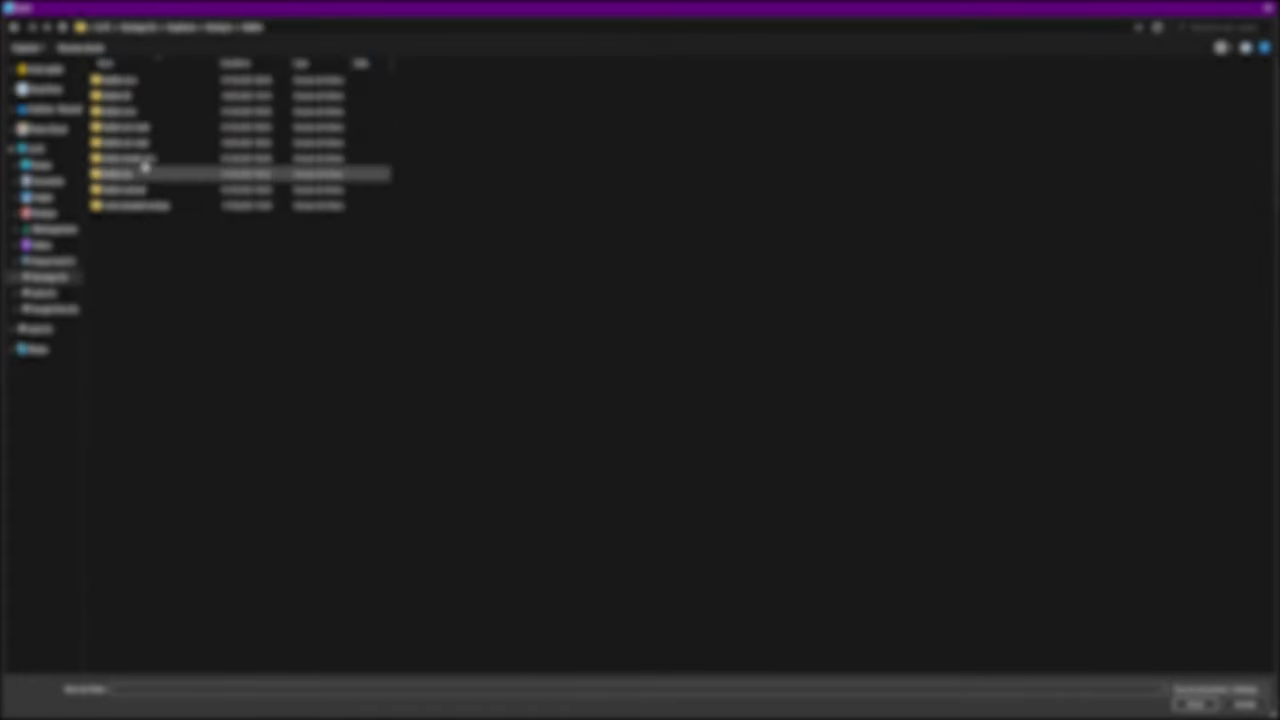
double_click(151, 109)
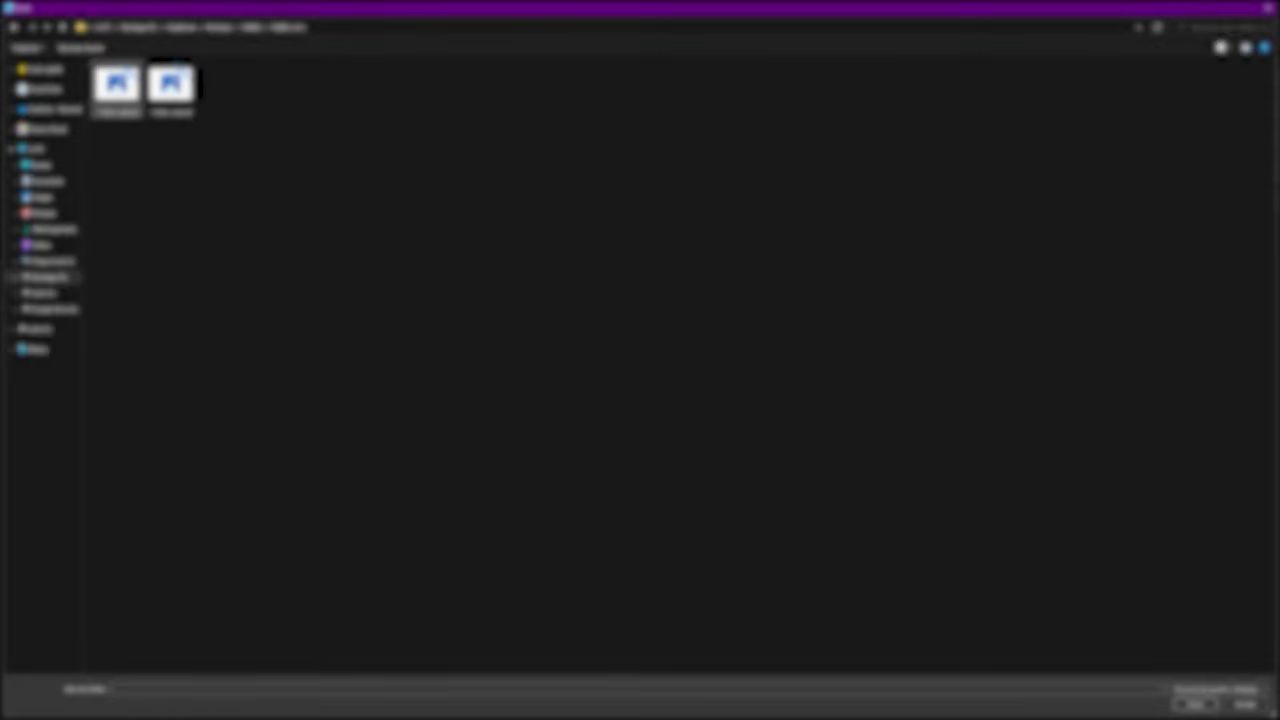
double_click(130, 104)
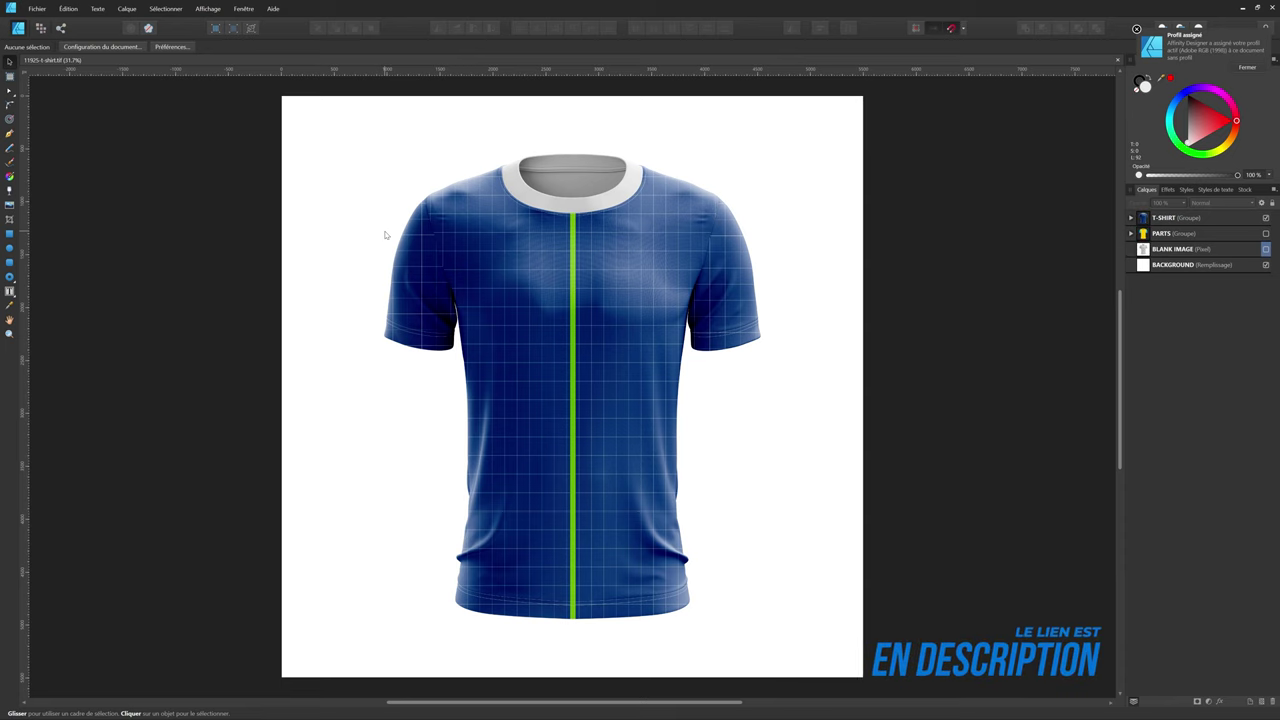
Delete the PARTS MERGED, SMART and BLANK IMAGE layers and make the PARTS group visible
left_click(1256, 67)
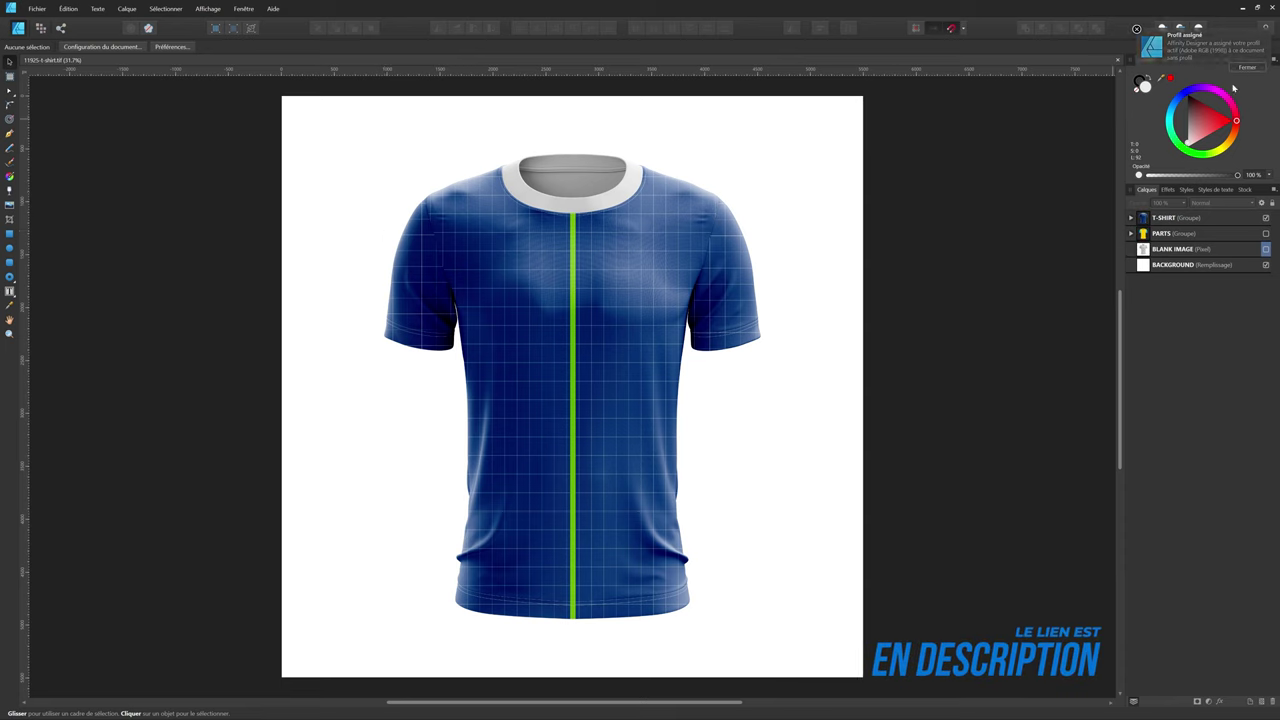
left_click(1131, 218)
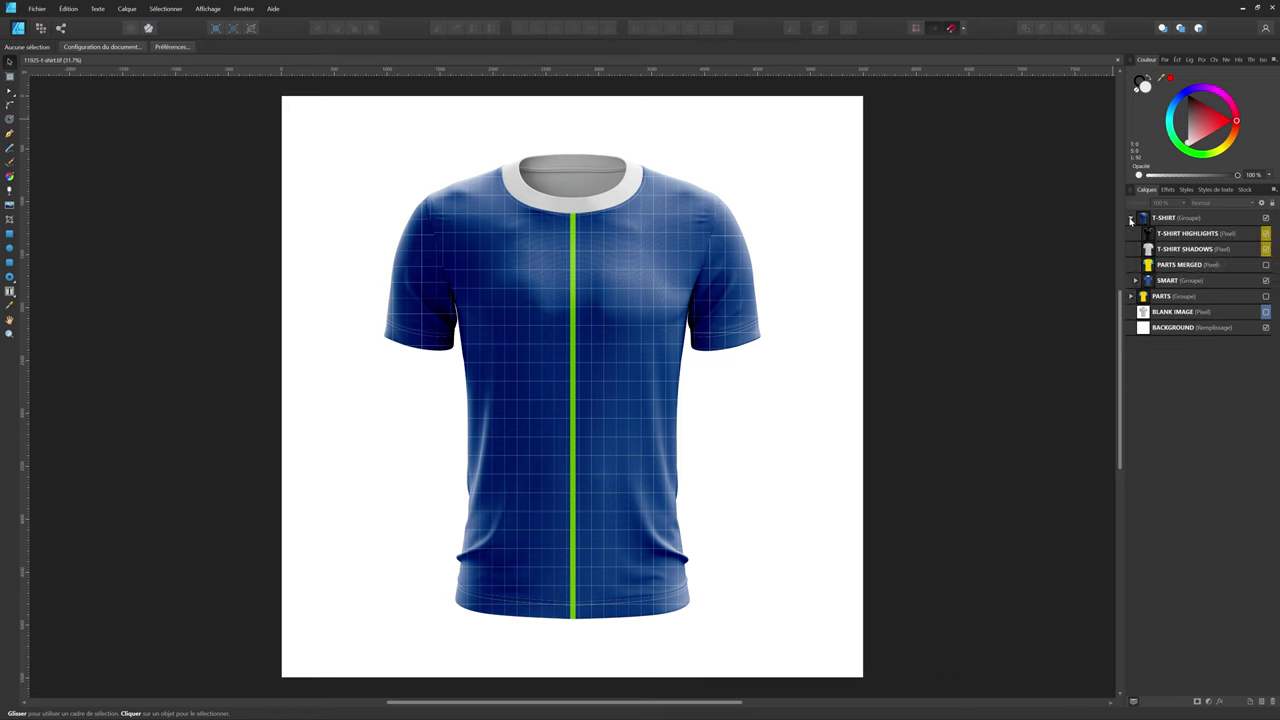
left_click(1176, 265)
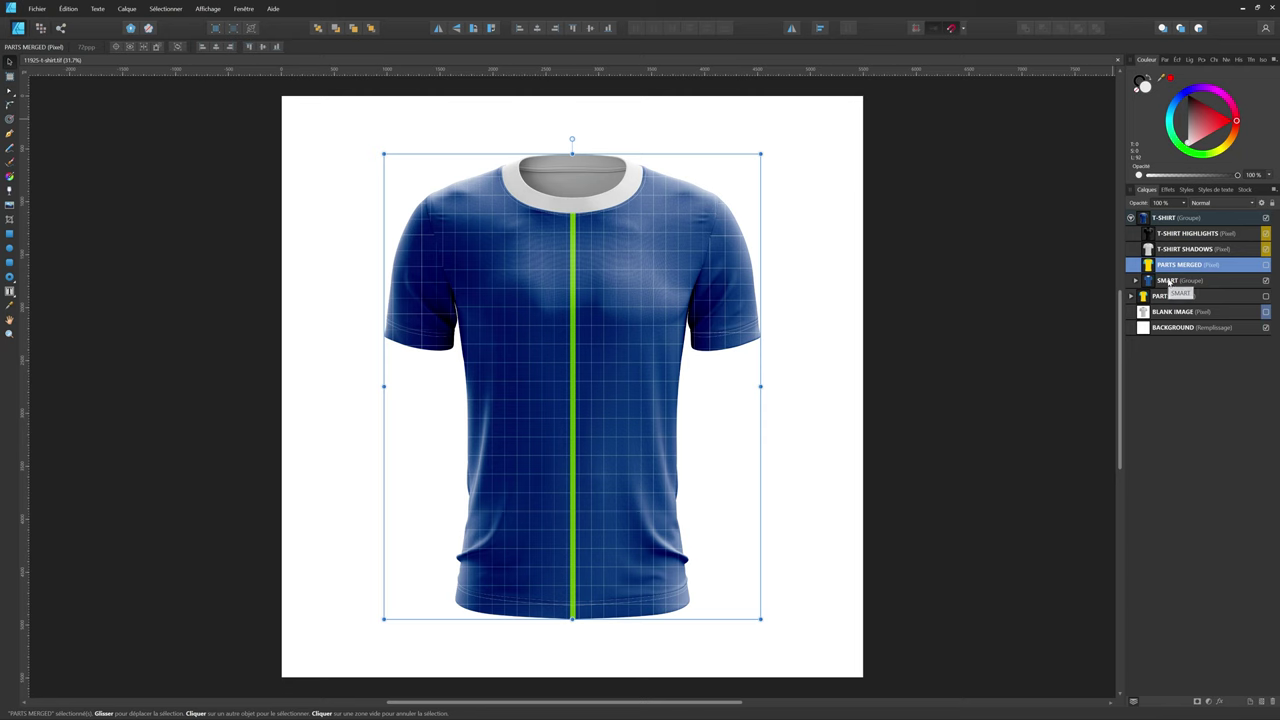
left_click(1168, 281, "ctrl")
left_click(1146, 312, "ctrl")
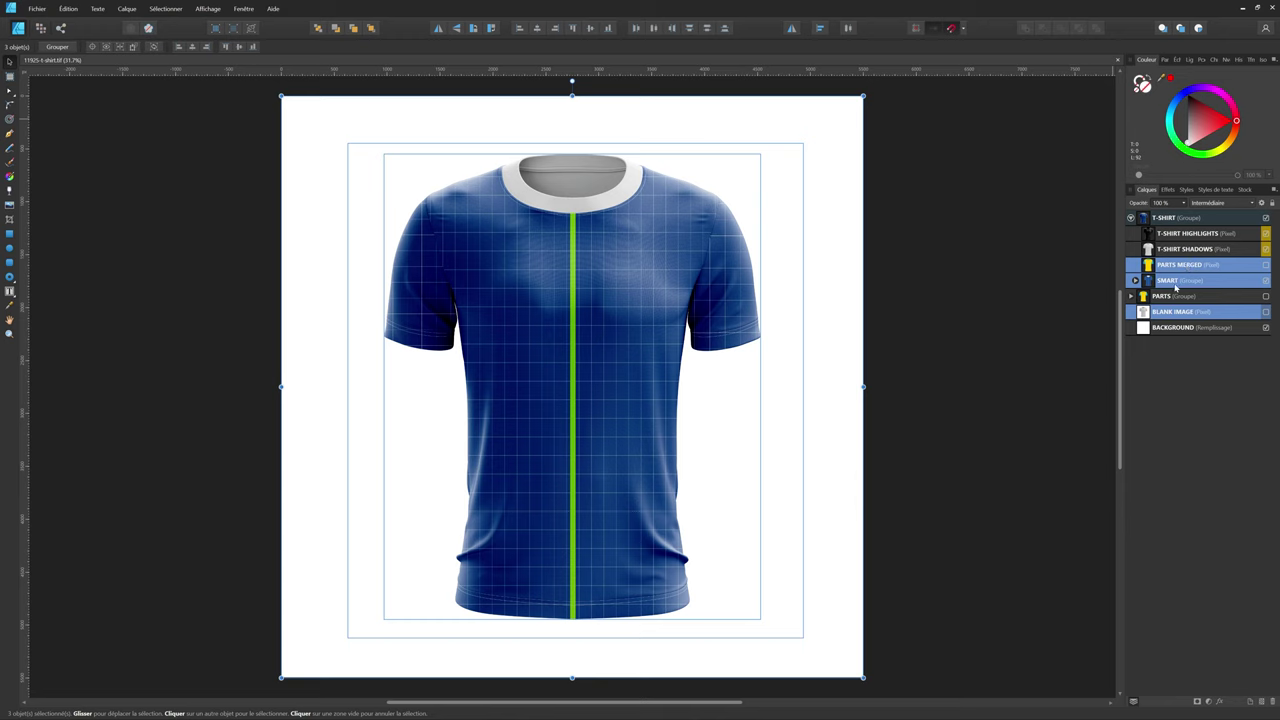
left_click(1174, 316)
key("Delete")
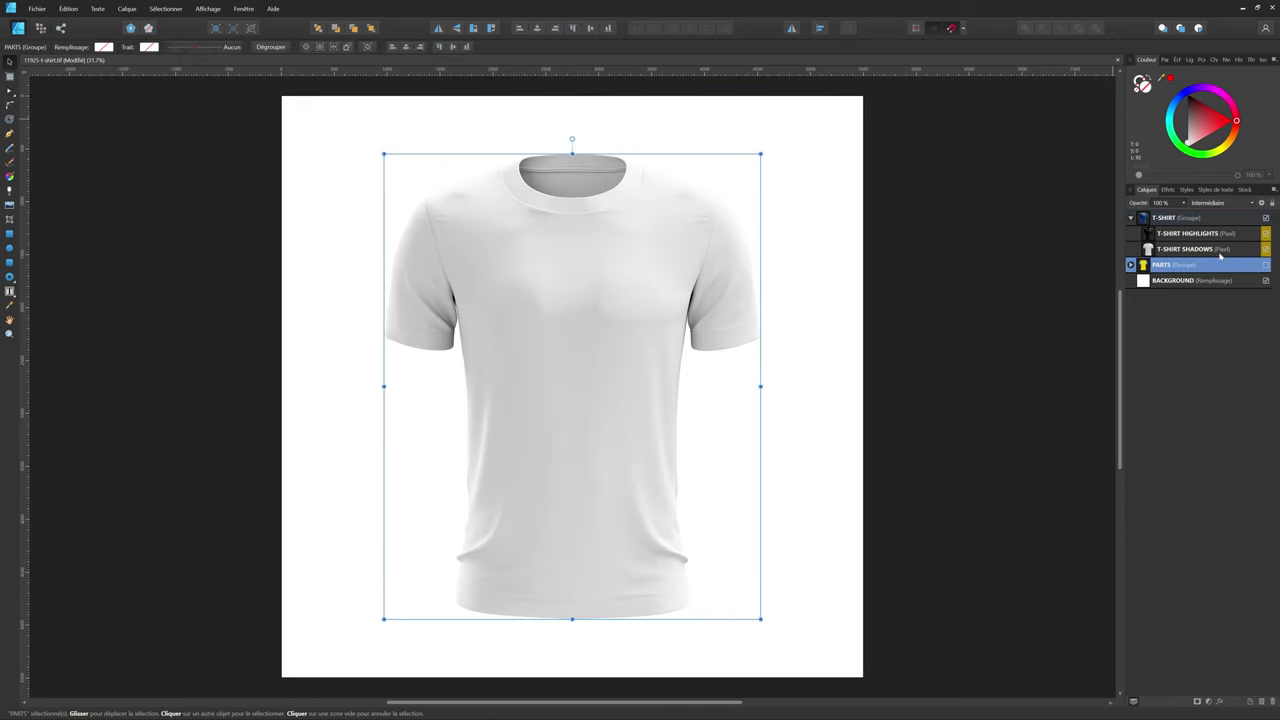
left_click(1266, 264)
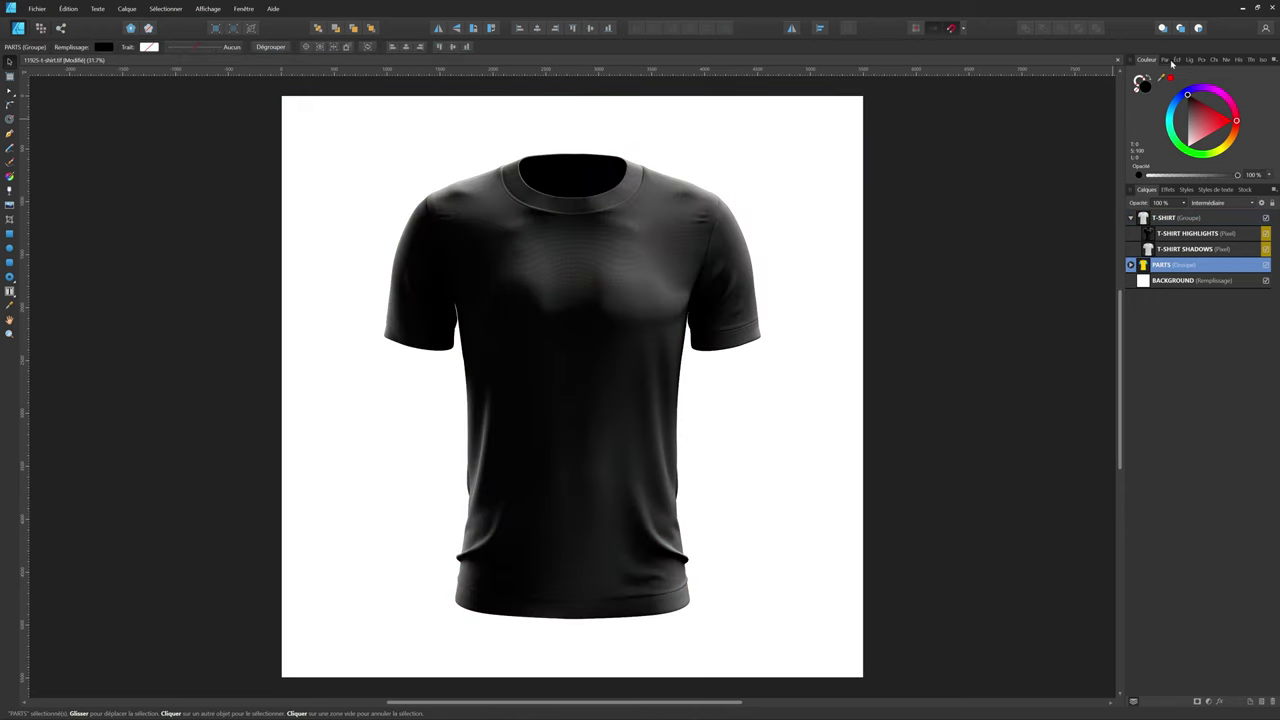
left_click(917, 297)
Inspect the PARTS layers (COLLAR, STEAM, BACK, STITCHING, FRONT, SLEEVE, BASE COLOR), then bring up the Open dialog
scroll(646, 274, "down", 1)
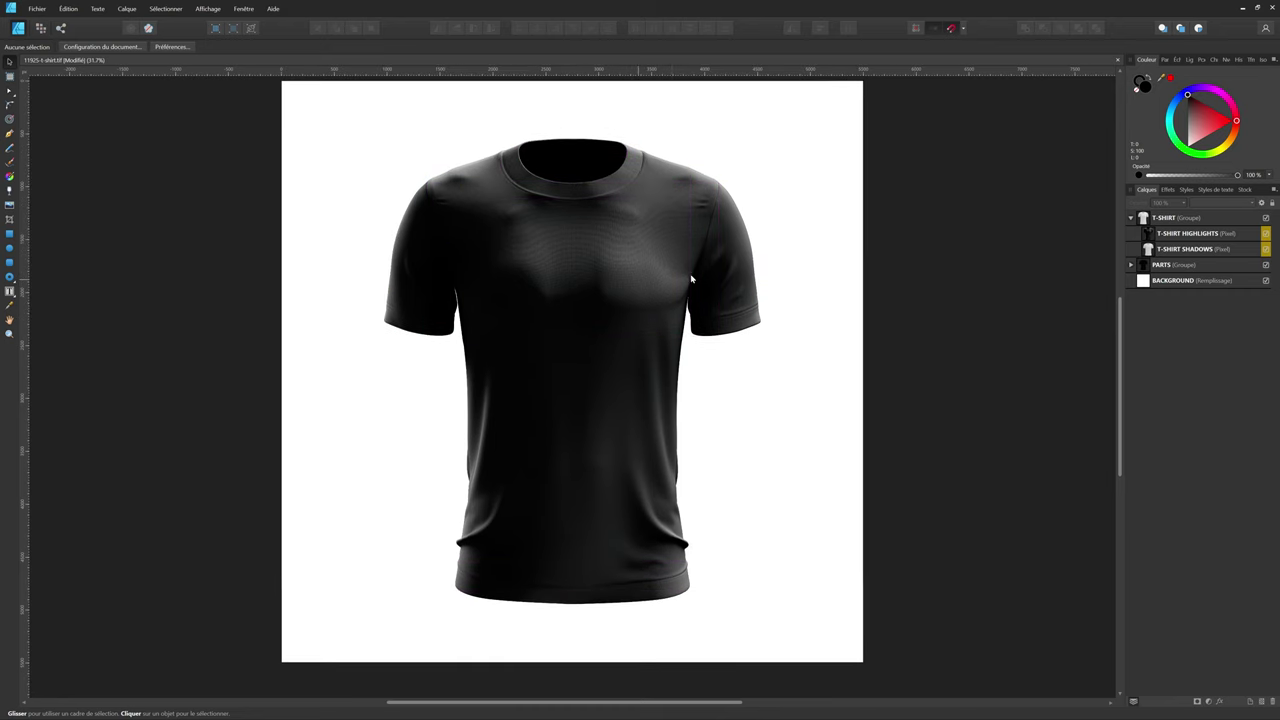
left_click(1131, 265)
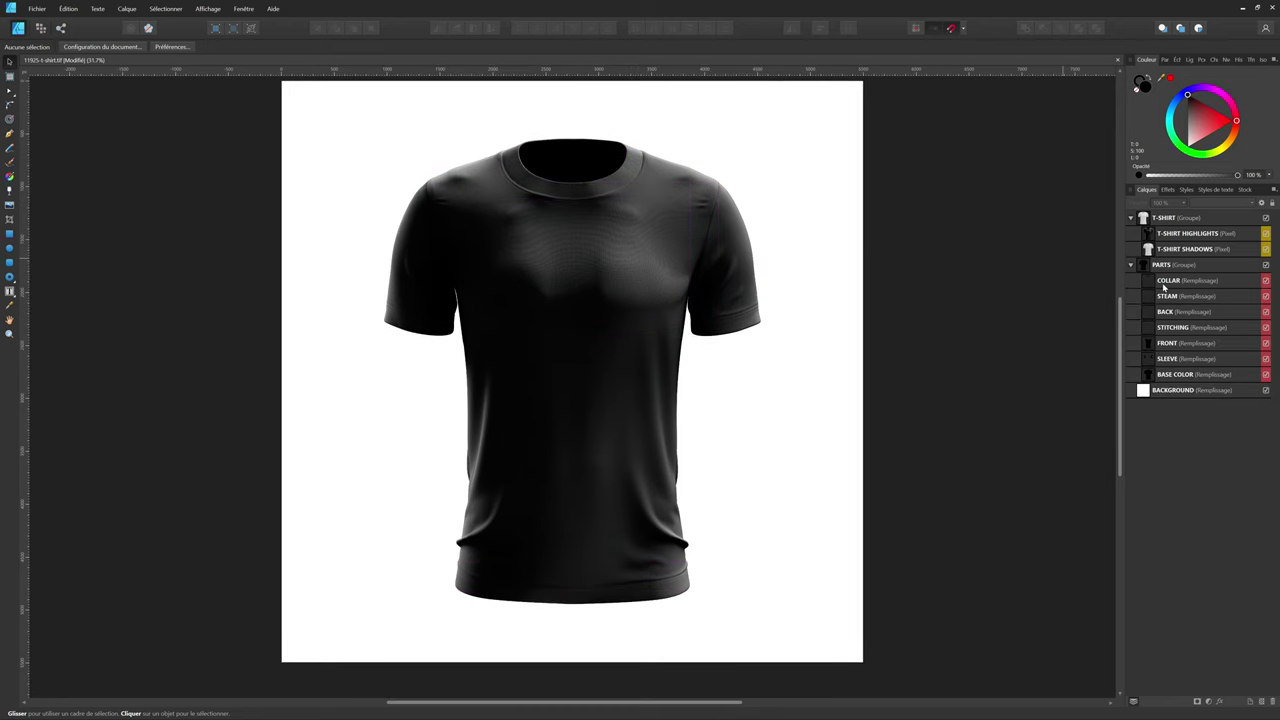
left_click(1165, 281)
left_click(1168, 296)
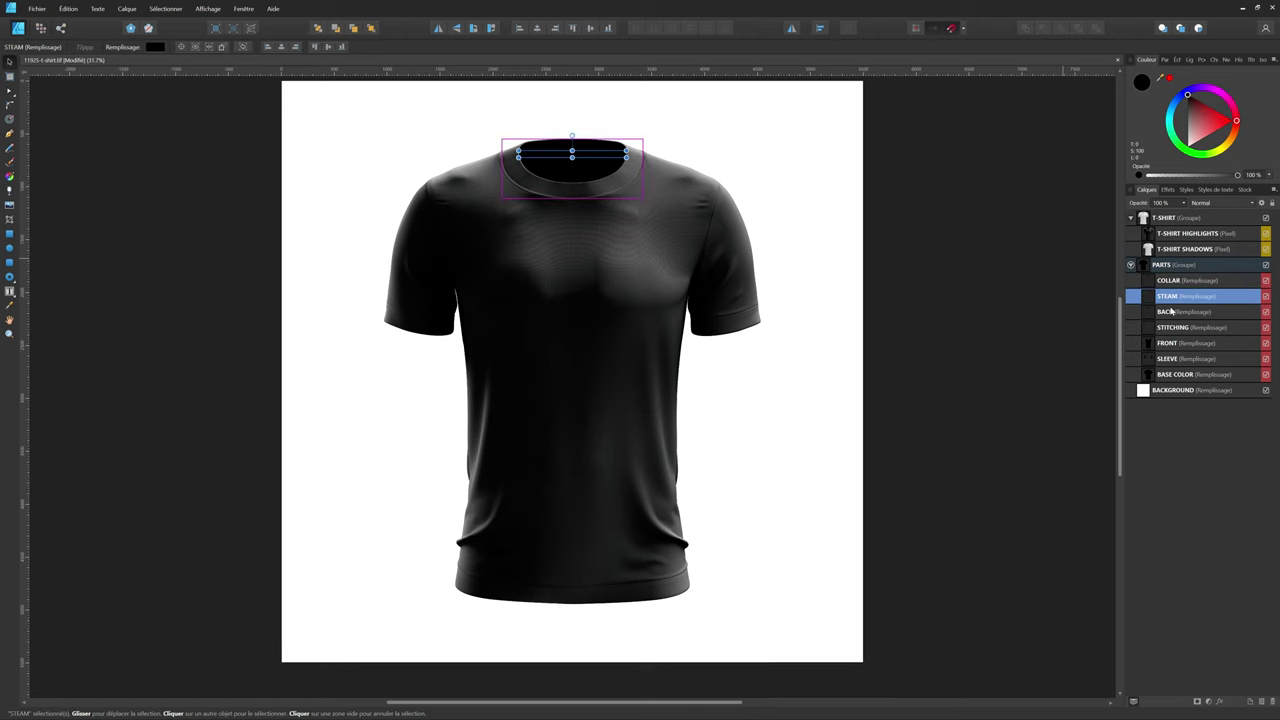
left_click(1171, 311)
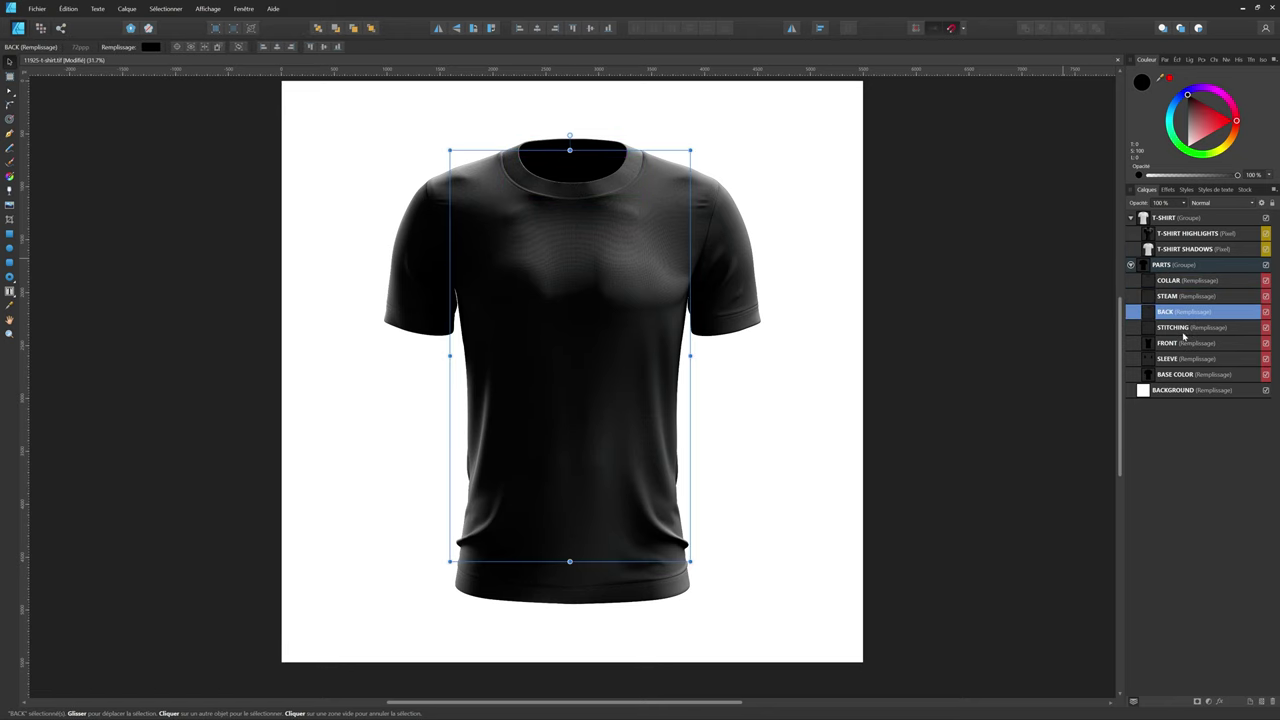
left_click(1184, 328)
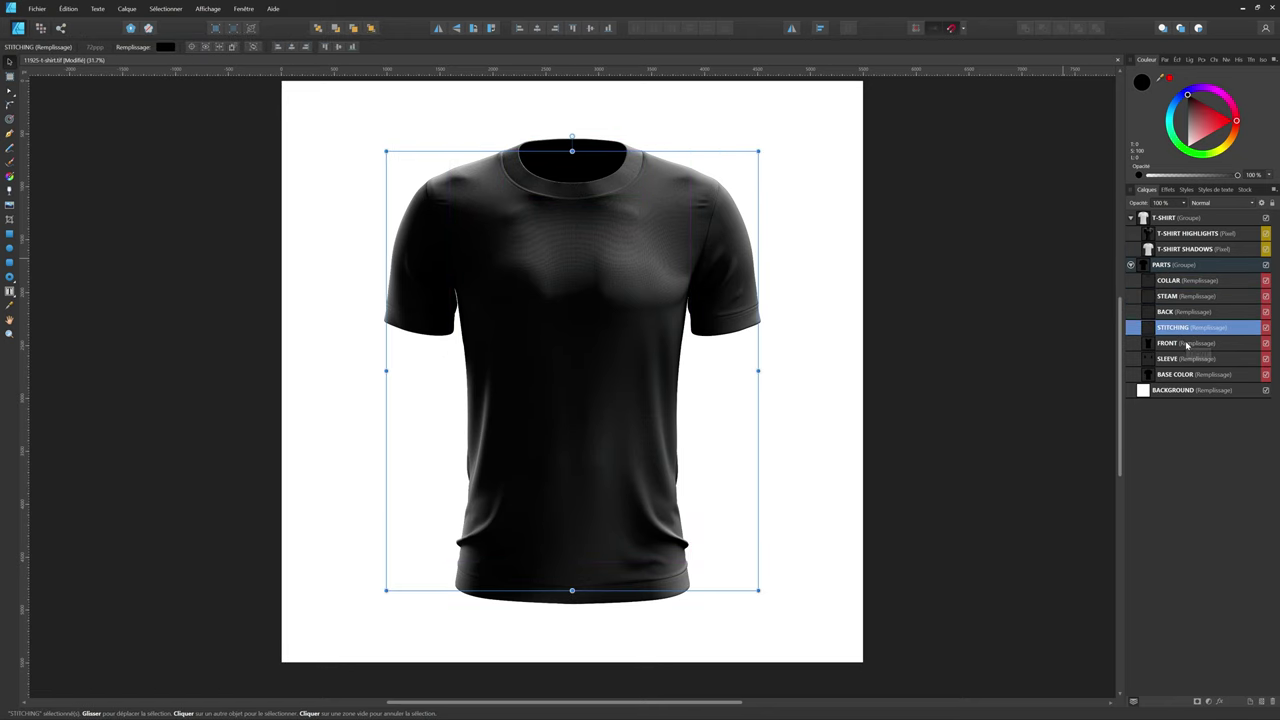
left_click(1188, 344)
left_click(1188, 359)
left_click(1176, 374)
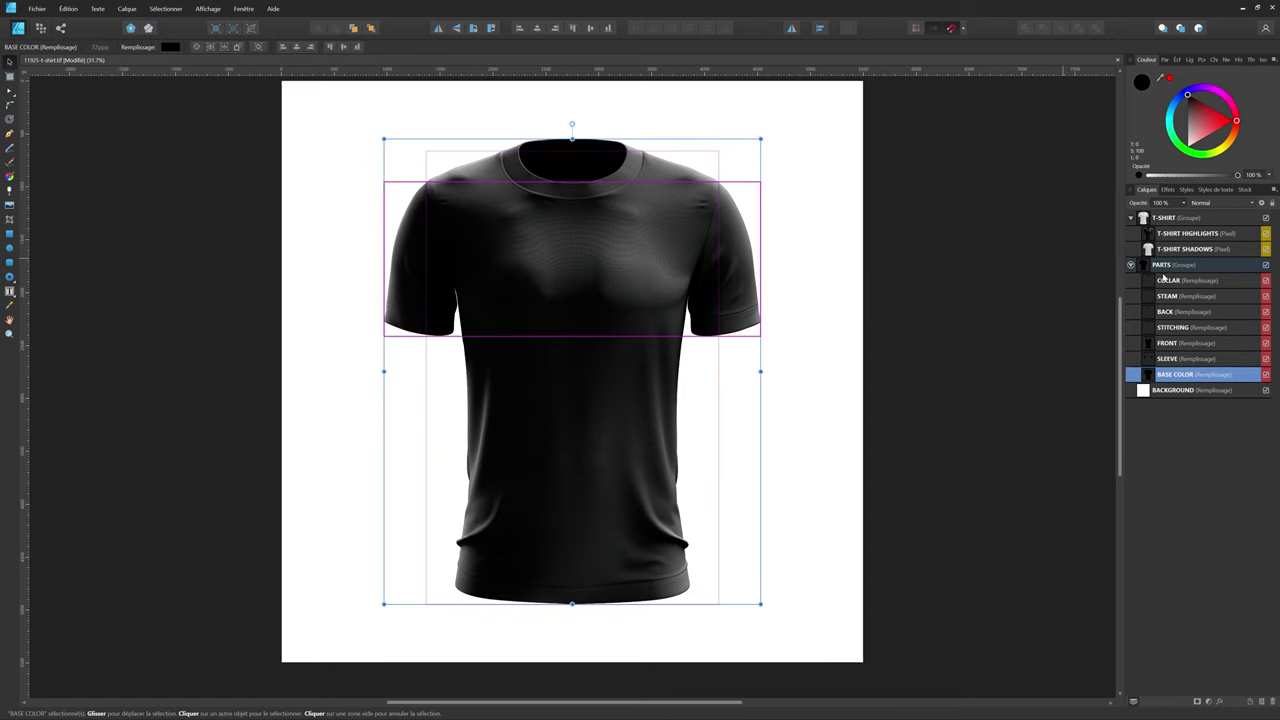
left_click(1168, 280)
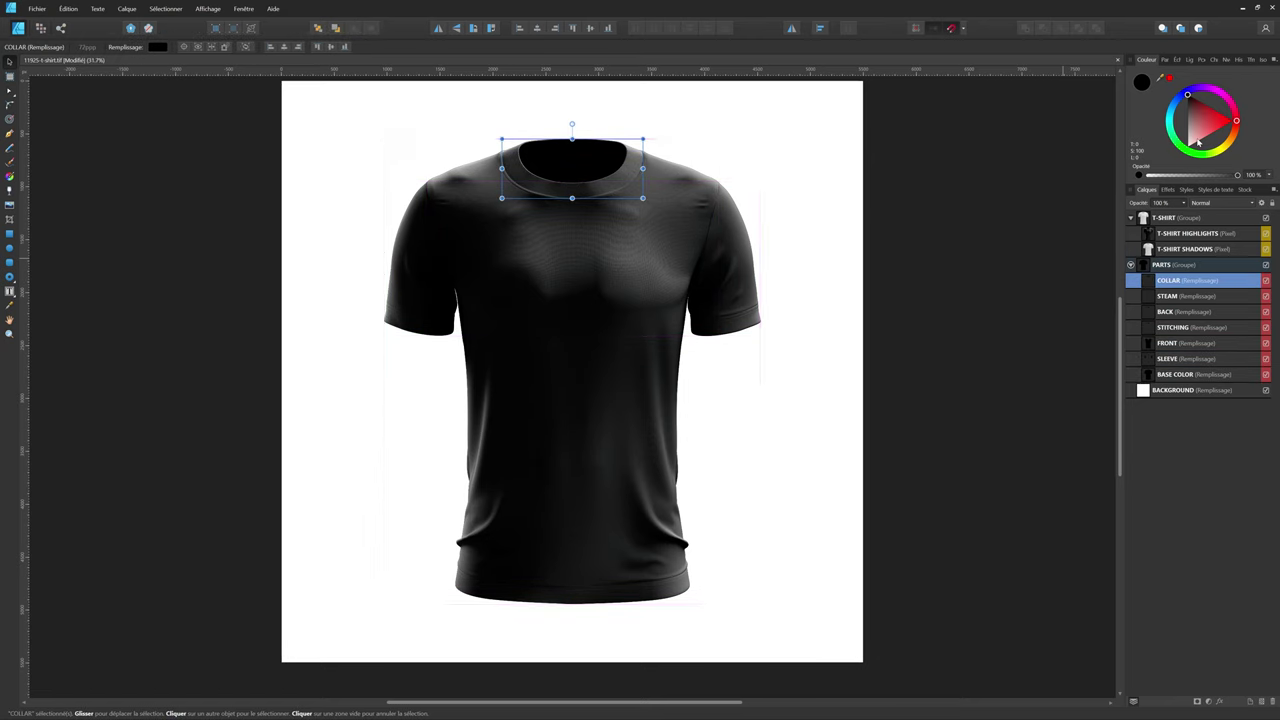
left_click(36, 8)
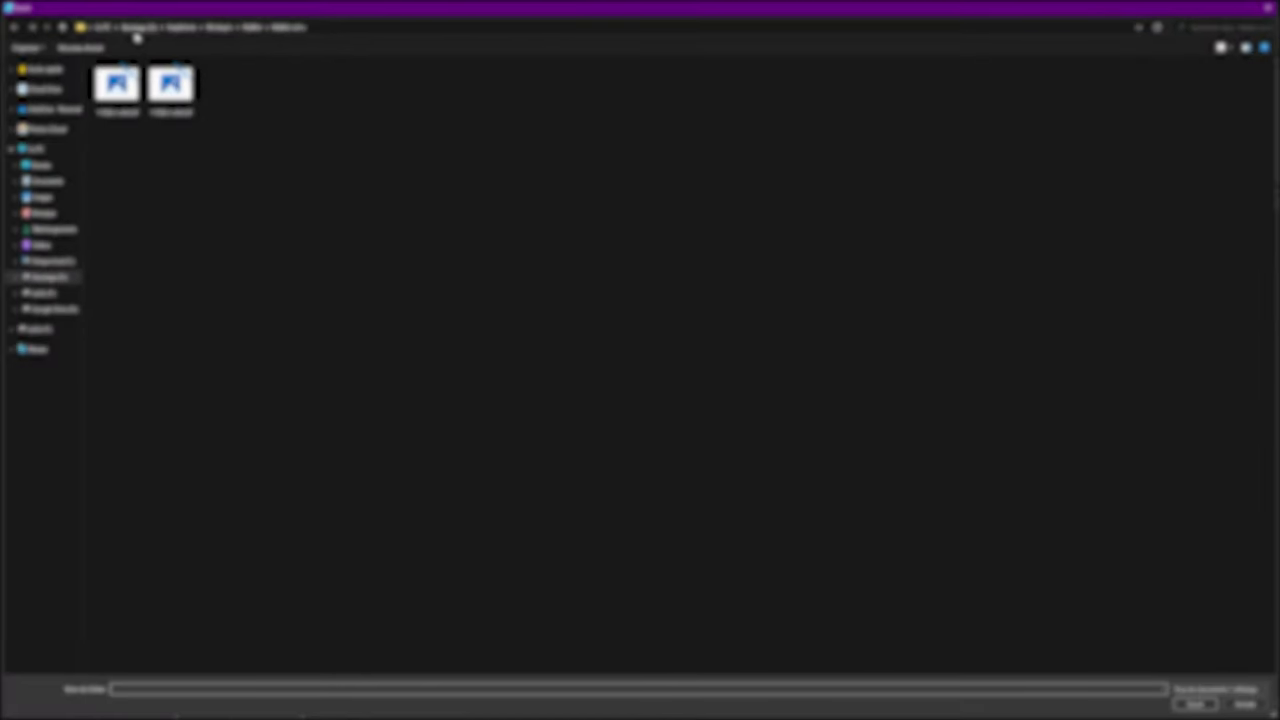
Browse to the logo files folder and open the EVOLVING WEAR logo document
left_click(136, 30)
double_click(547, 88)
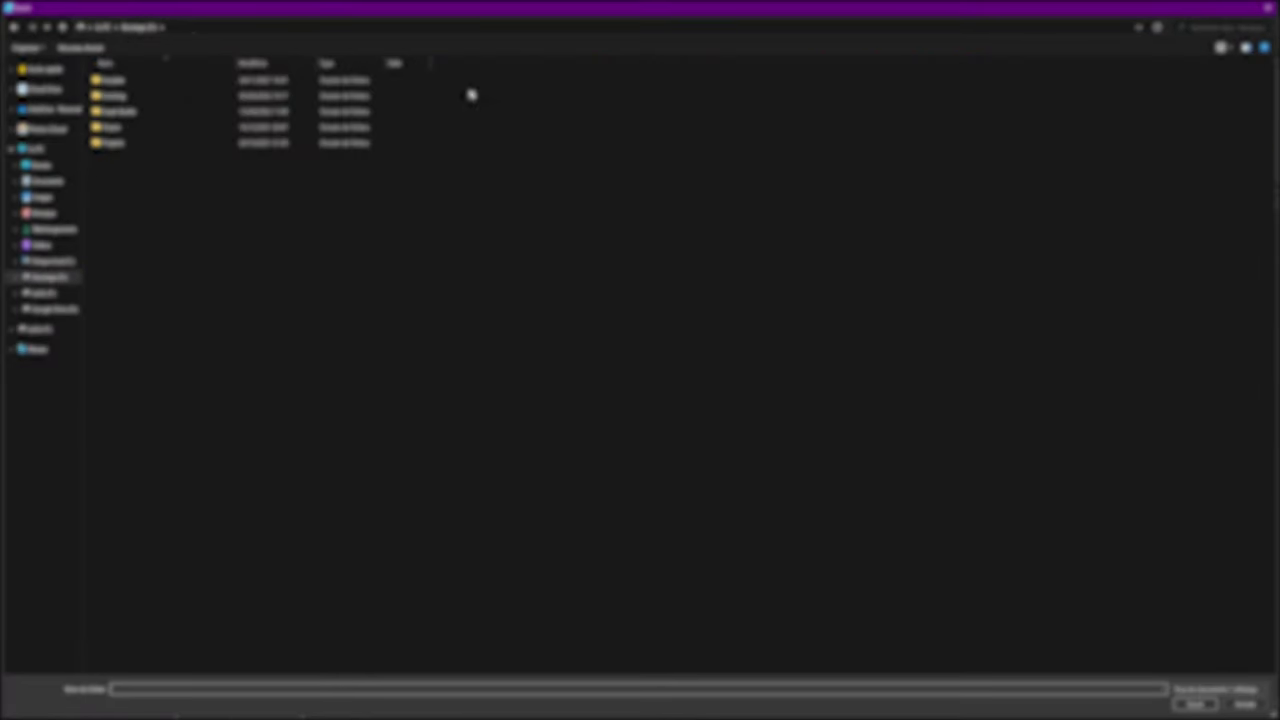
double_click(163, 96)
double_click(690, 72)
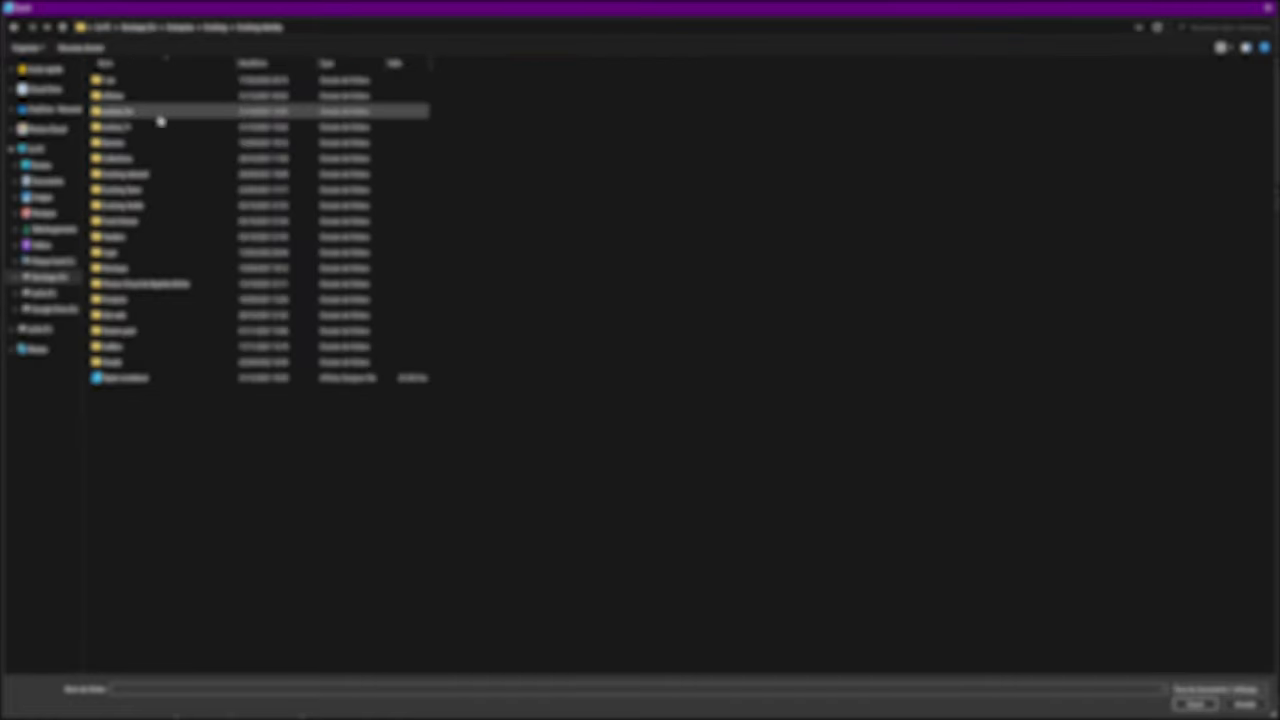
double_click(160, 266)
double_click(170, 111)
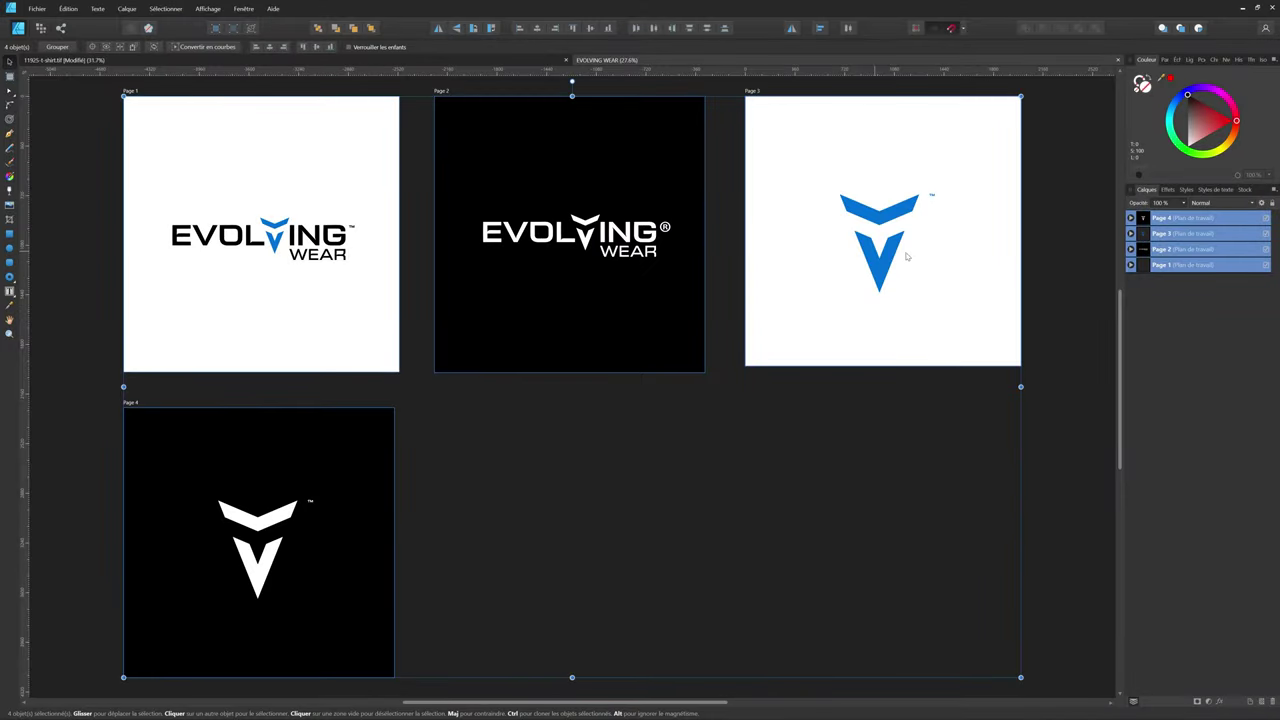
Select both blue V logo curves and paste them into the t-shirt mockup
left_click(897, 236)
left_click(890, 209, "shift")
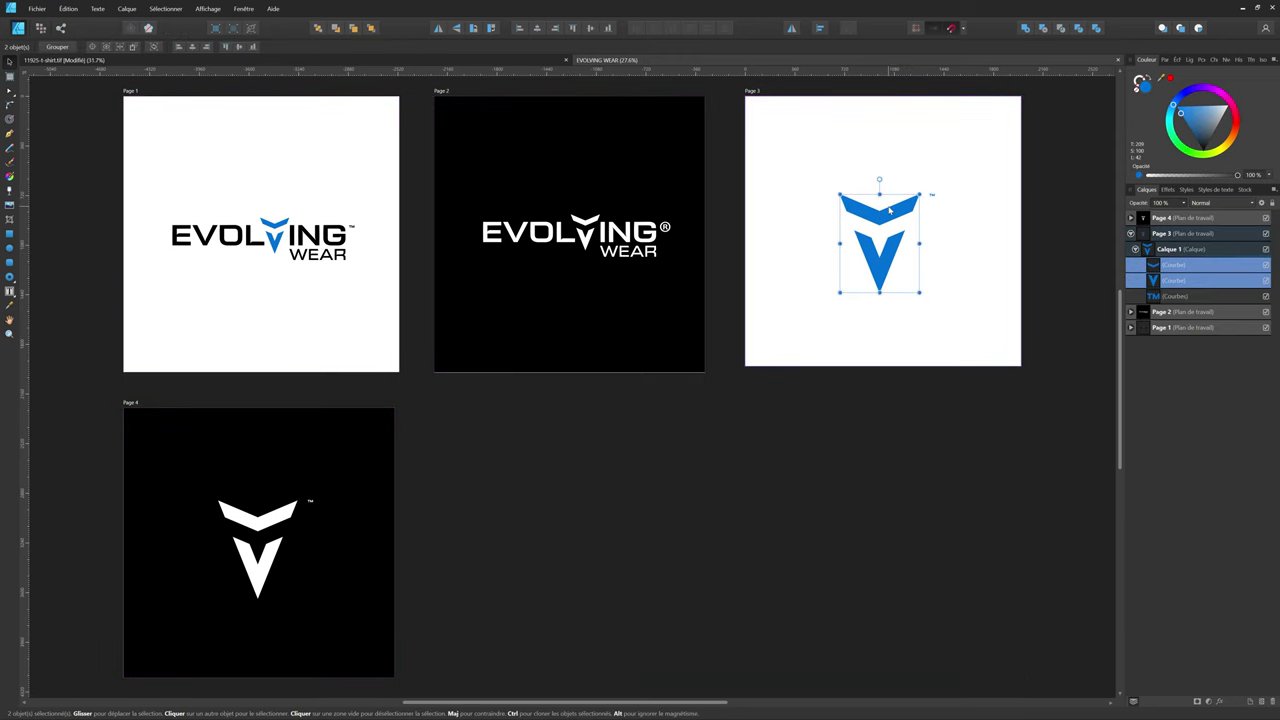
left_click(530, 60)
key("ctrl+v")
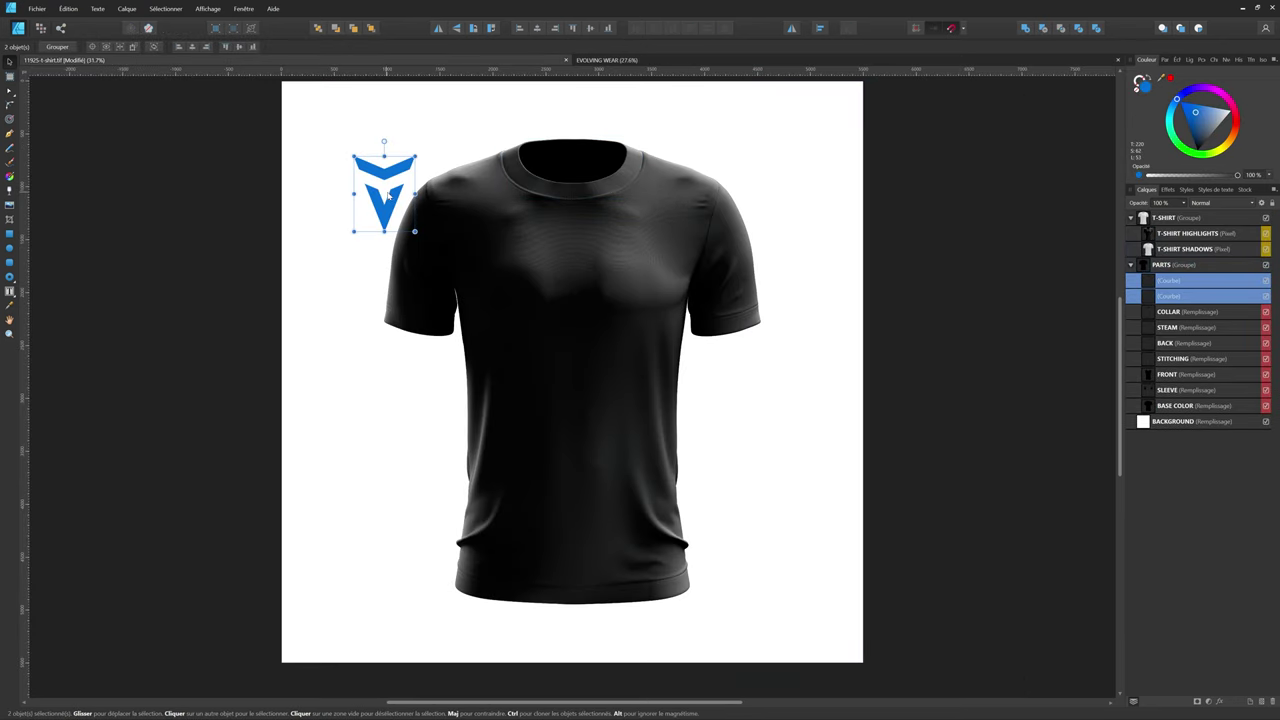
Move the V logo onto the shirt's sleeve and scale it down
left_click_drag(398, 204, 745, 262)
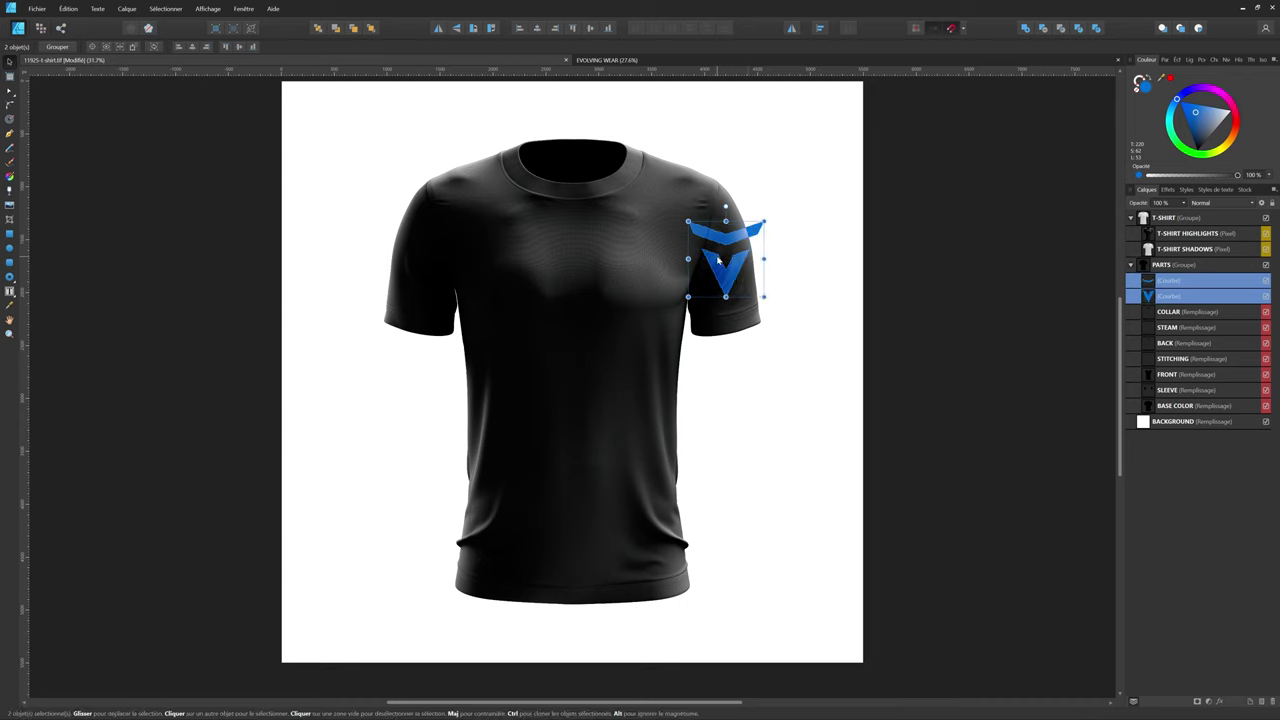
mouse_move(749, 222)
left_mouse_down()
mouse_move(720, 258)
mouse_move(754, 259)
left_mouse_up()
scroll(752, 238, "up", 3)
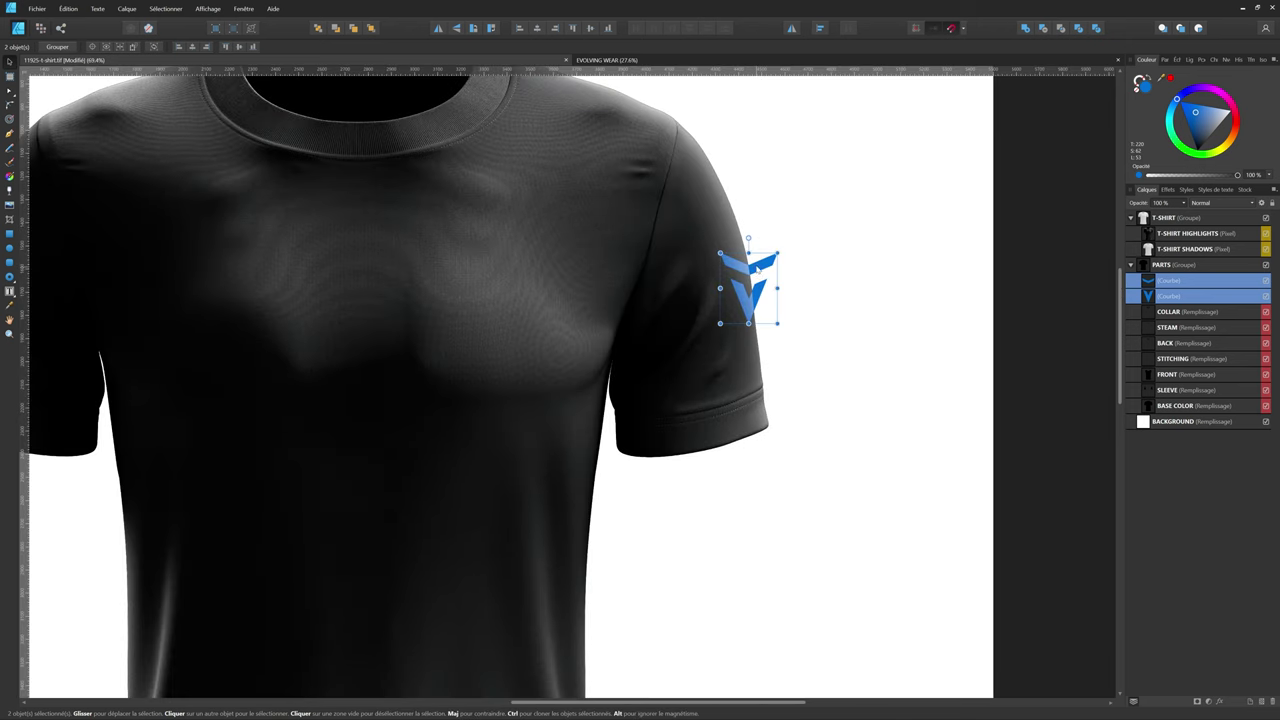
scroll(763, 264, "up", 3)
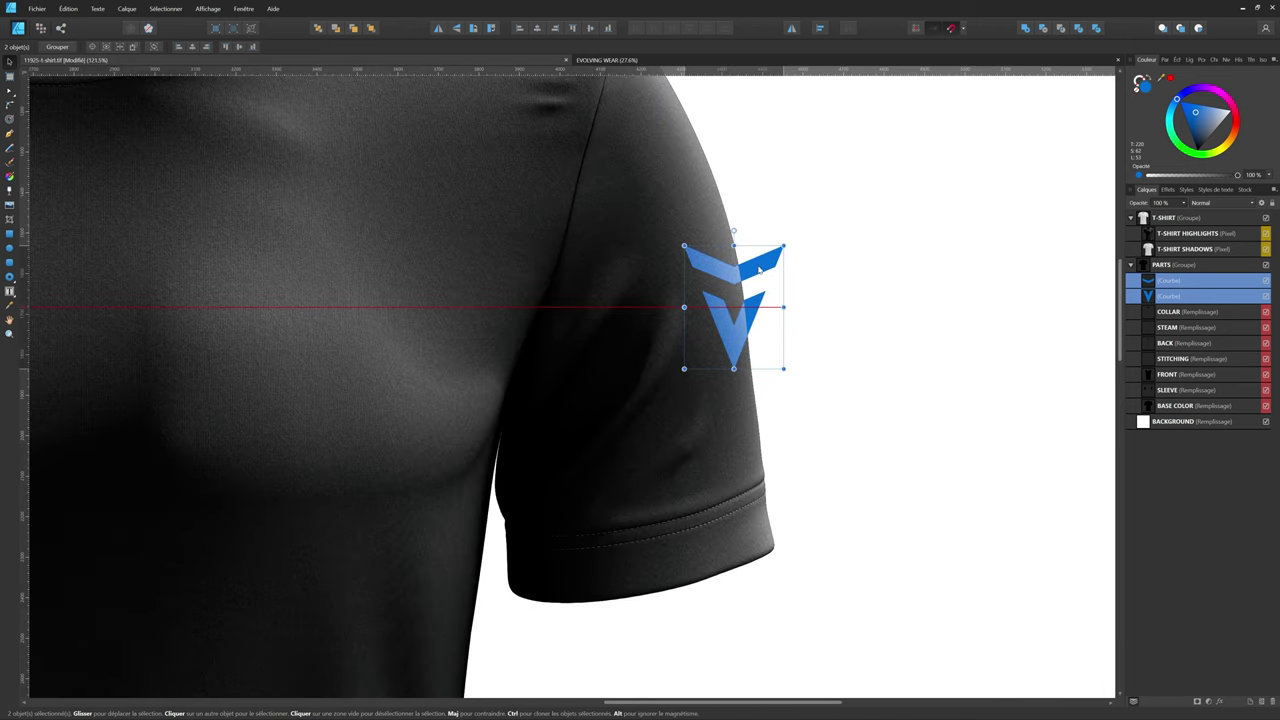
Rotate the chevron logo about 16.5° so it follows the sleeve
left_click_drag(733, 231, 717, 220)
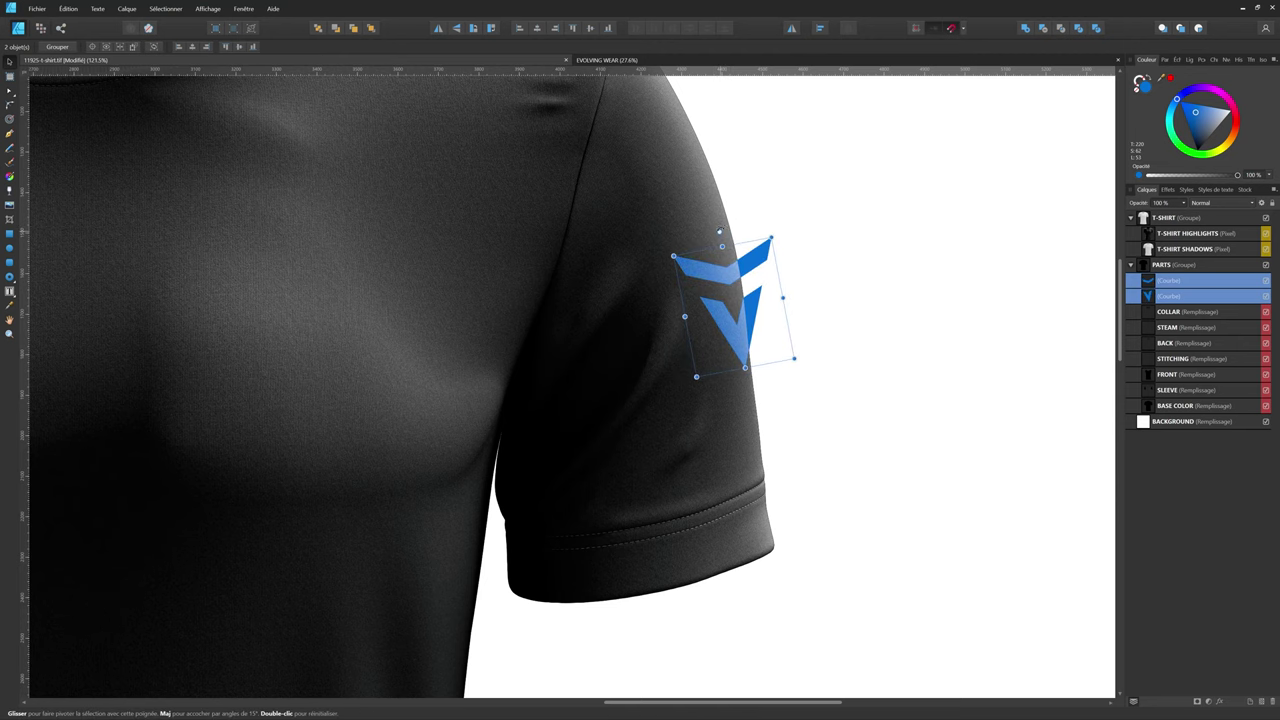
left_click_drag(719, 231, 735, 215)
scroll(724, 270, "down", 3)
scroll(726, 285, "down", 2)
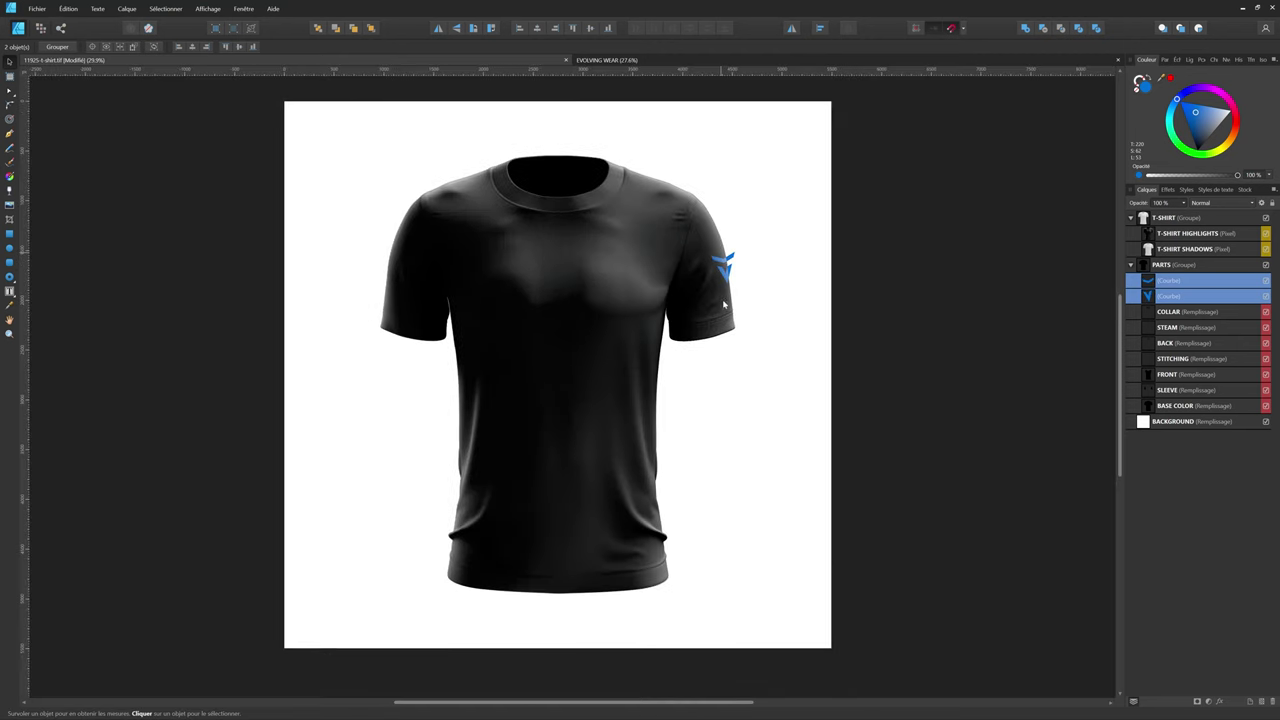
Duplicate the T-SHIRT SHADOWS layer with Ctrl+J and move the copy into the PARTS group
left_click(1185, 249)
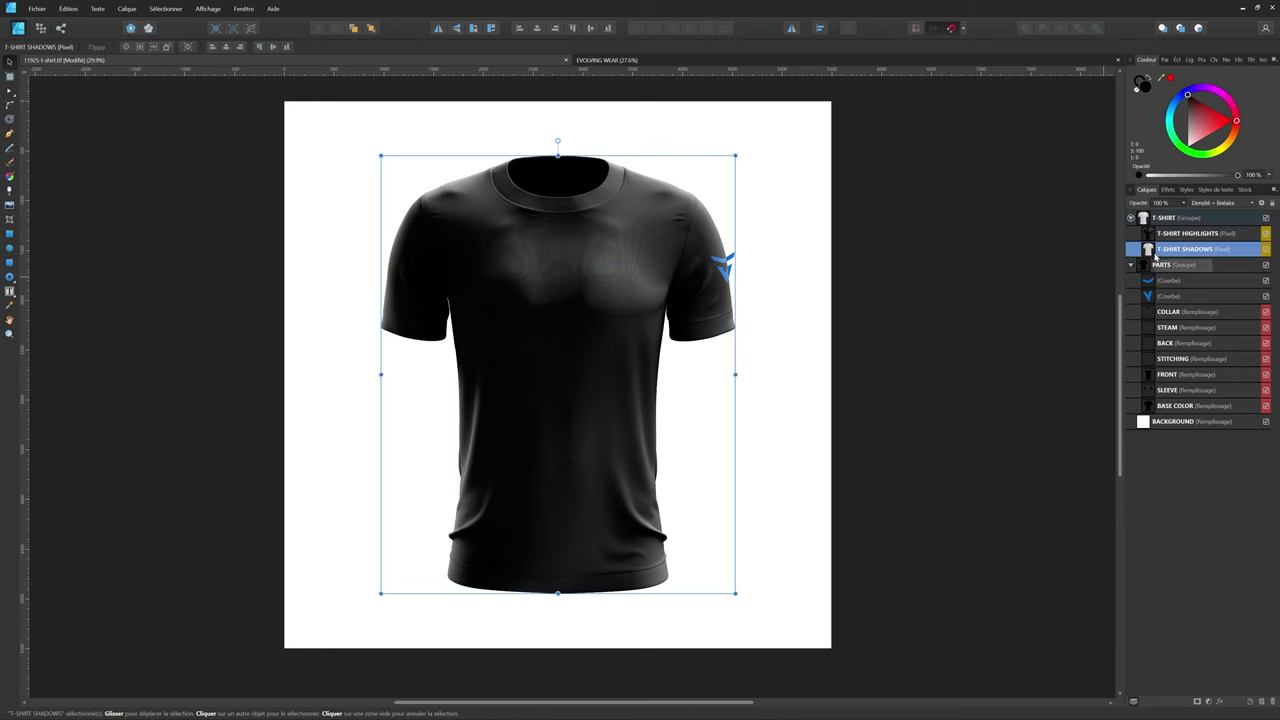
key("ctrl+j")
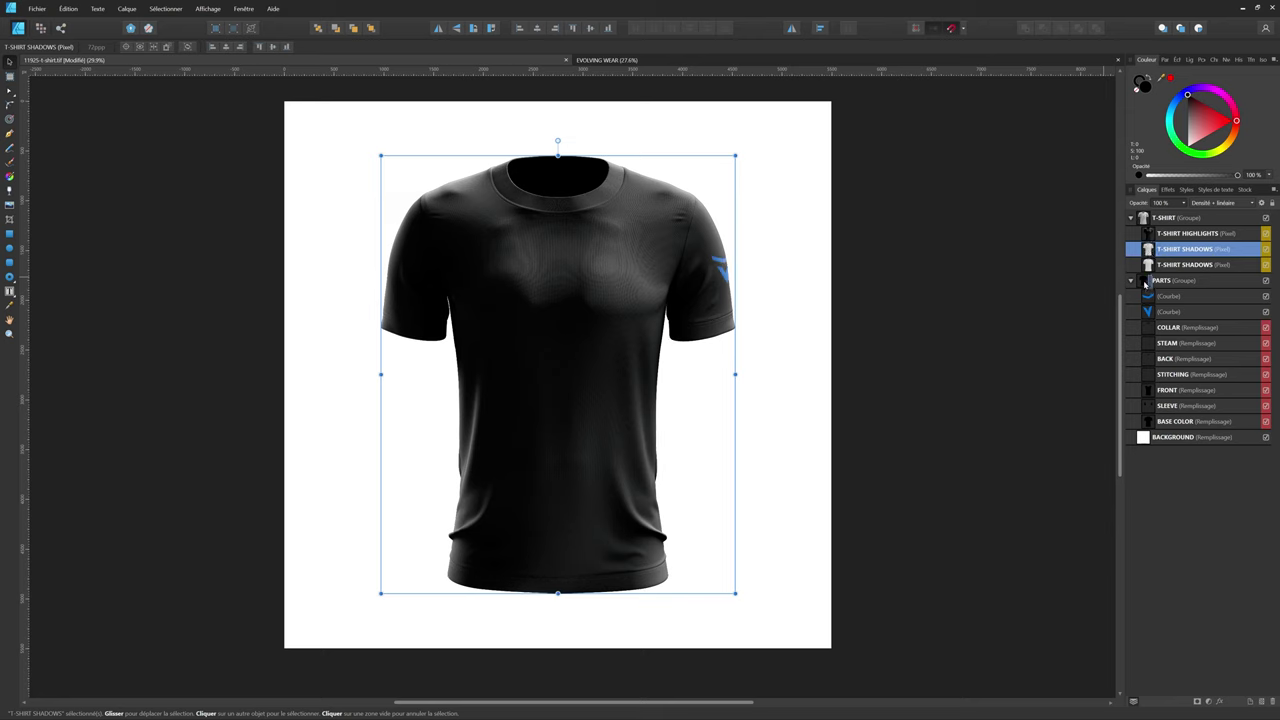
left_click_drag(1145, 283, 1145, 285)
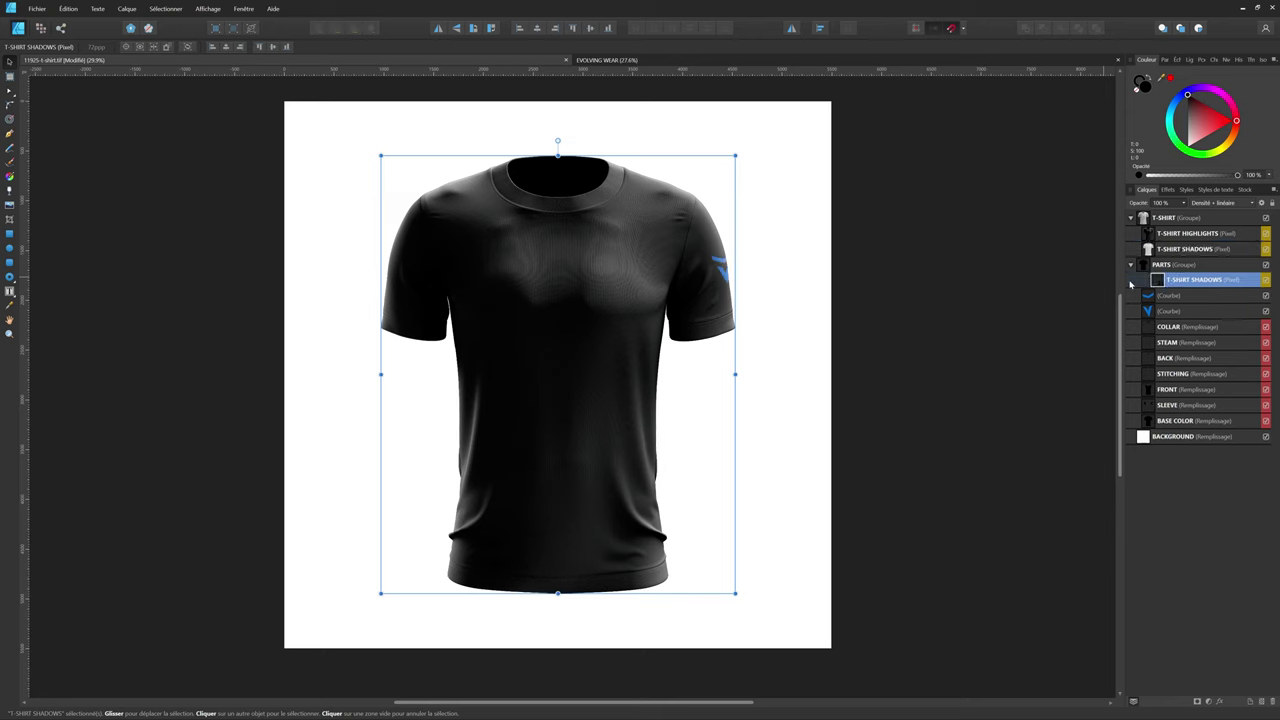
left_click(909, 237)
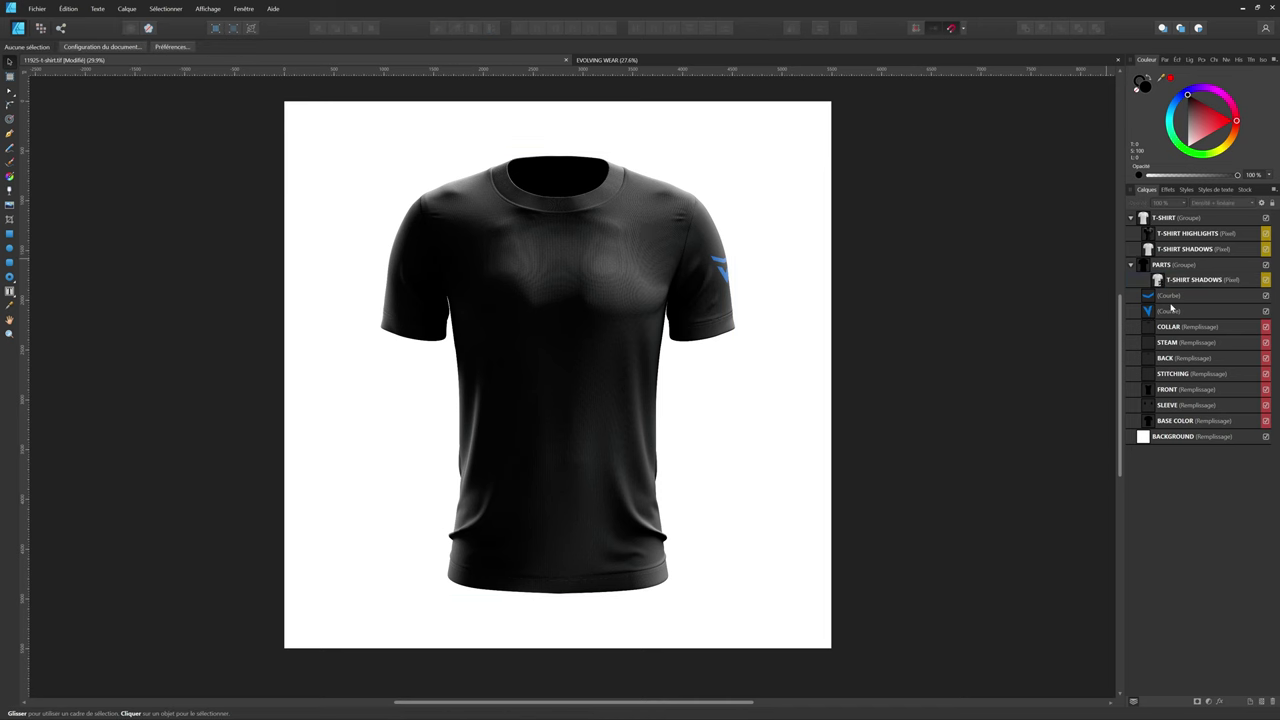
left_click(714, 259)
Undo the accidental duplicate-and-move of the sleeve chevron
scroll(714, 259, "up", 3)
scroll(714, 259, "up", 3)
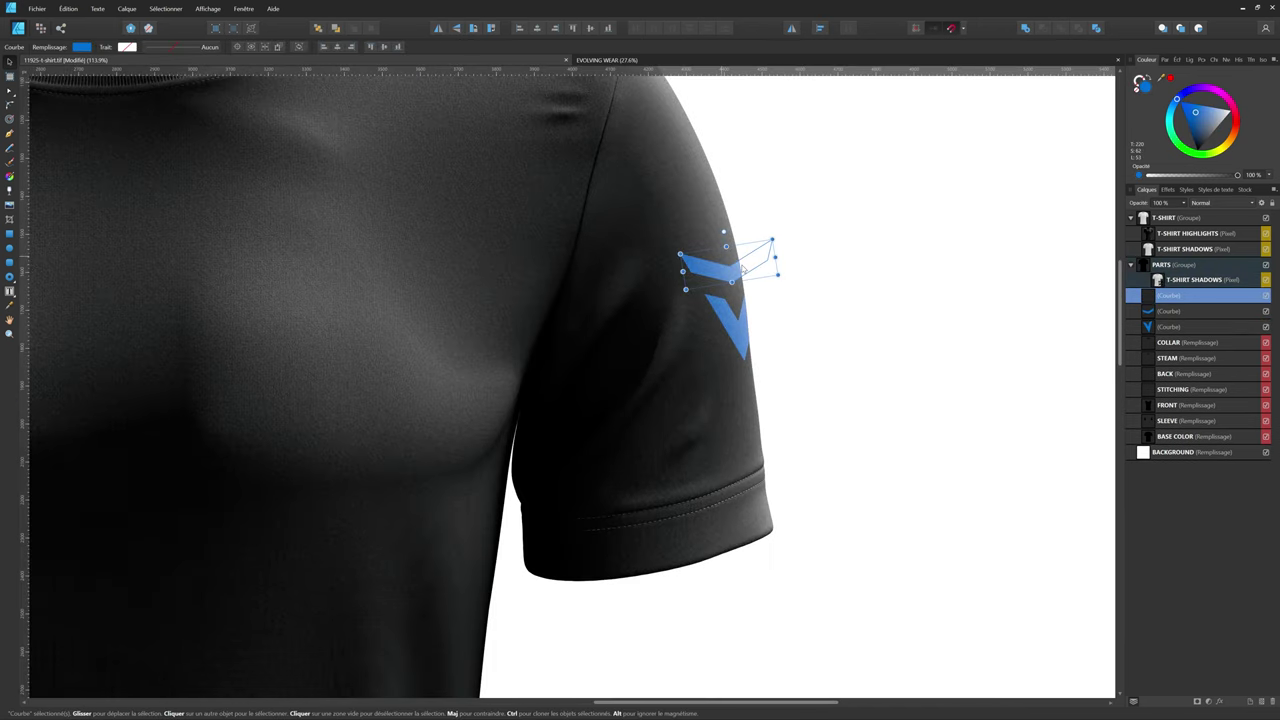
mouse_move(743, 251)
left_mouse_down()
mouse_move(675, 181)
mouse_move(769, 155)
left_mouse_up()
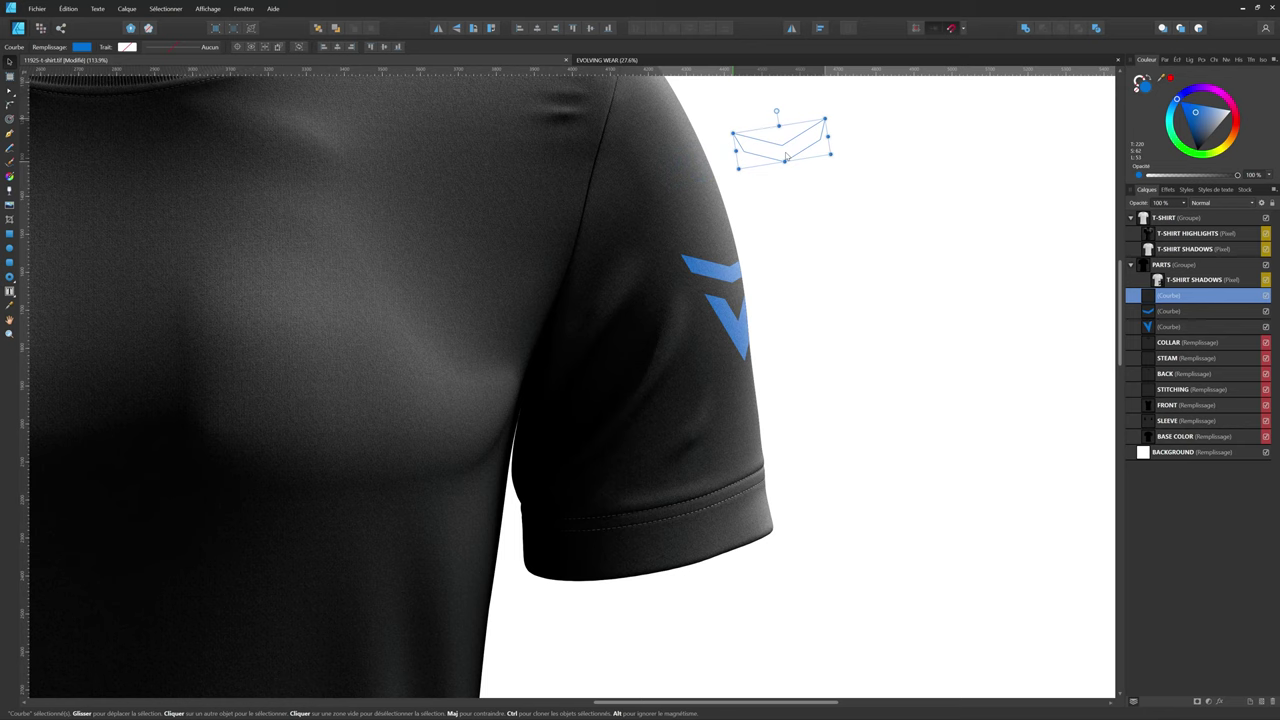
key("ctrl+z")
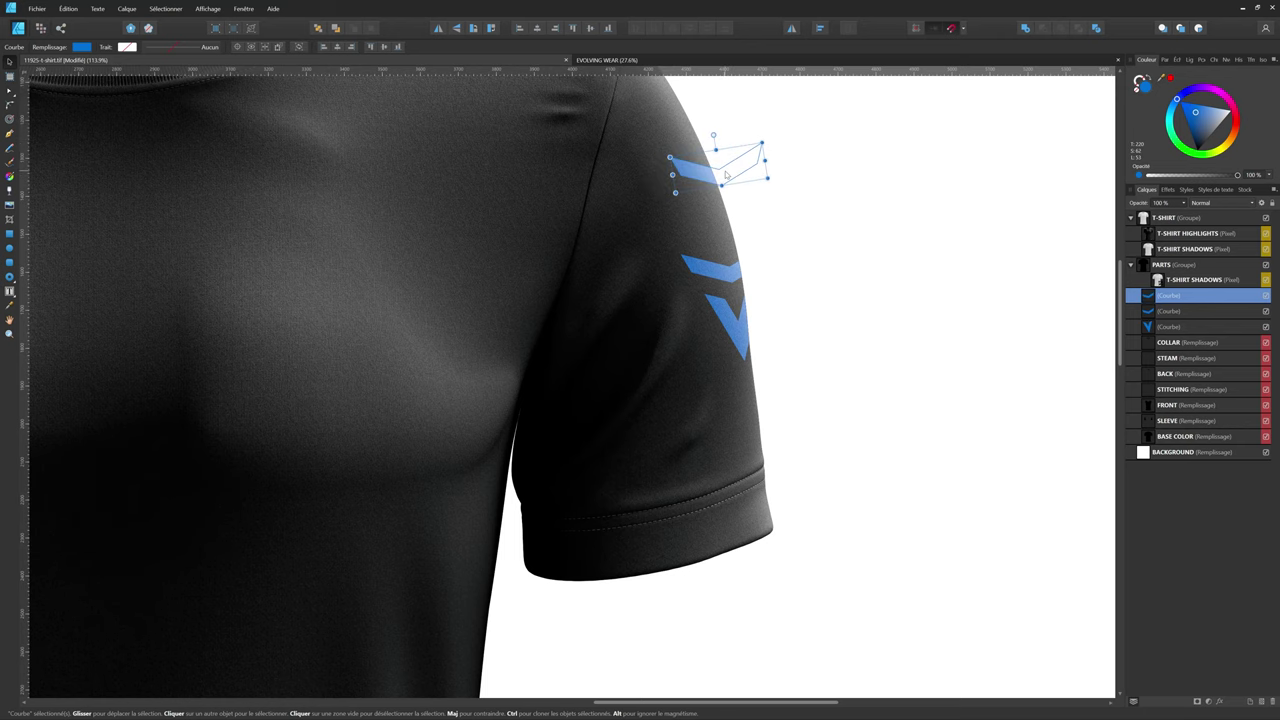
key("ctrl+z")
key("ctrl+z")
scroll(614, 271, "down", 5)
Select the sleeve chevron to read its colour as RGB hex values
left_click(824, 295)
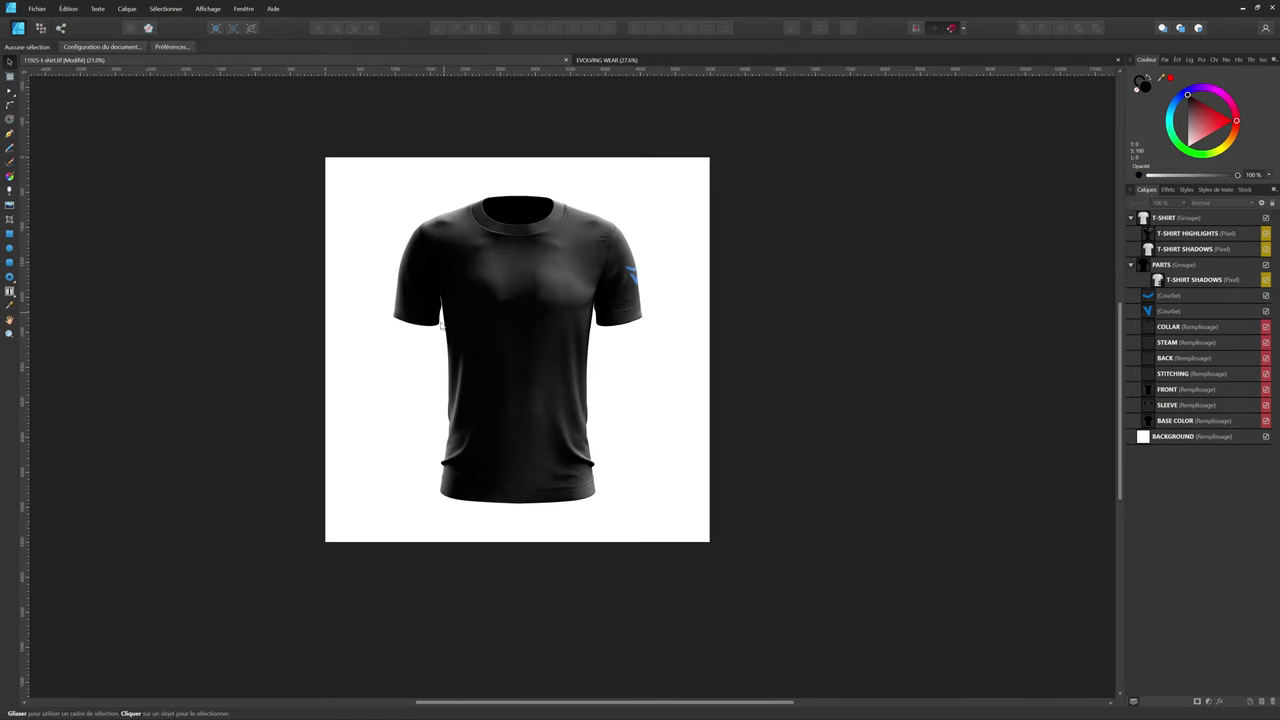
scroll(441, 325, "up", 1)
scroll(480, 232, "up", 1)
scroll(487, 205, "up", 1)
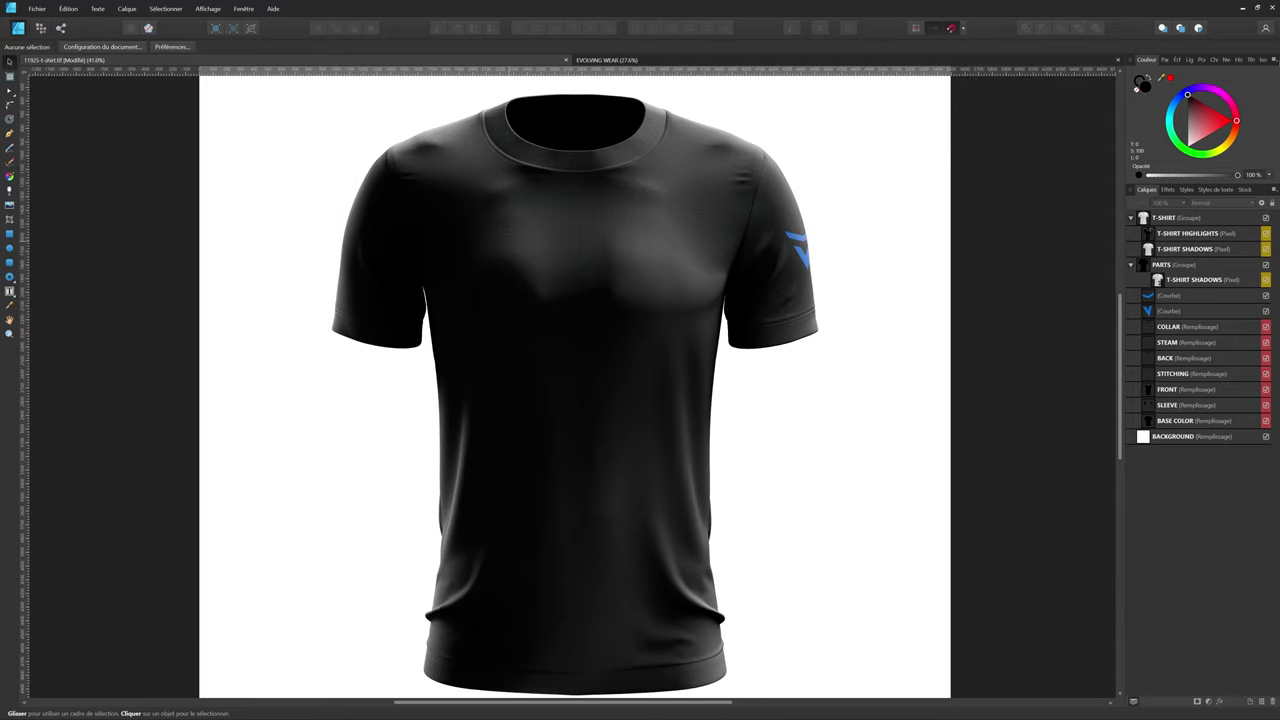
scroll(575, 390, "down", 1)
left_click(1170, 295)
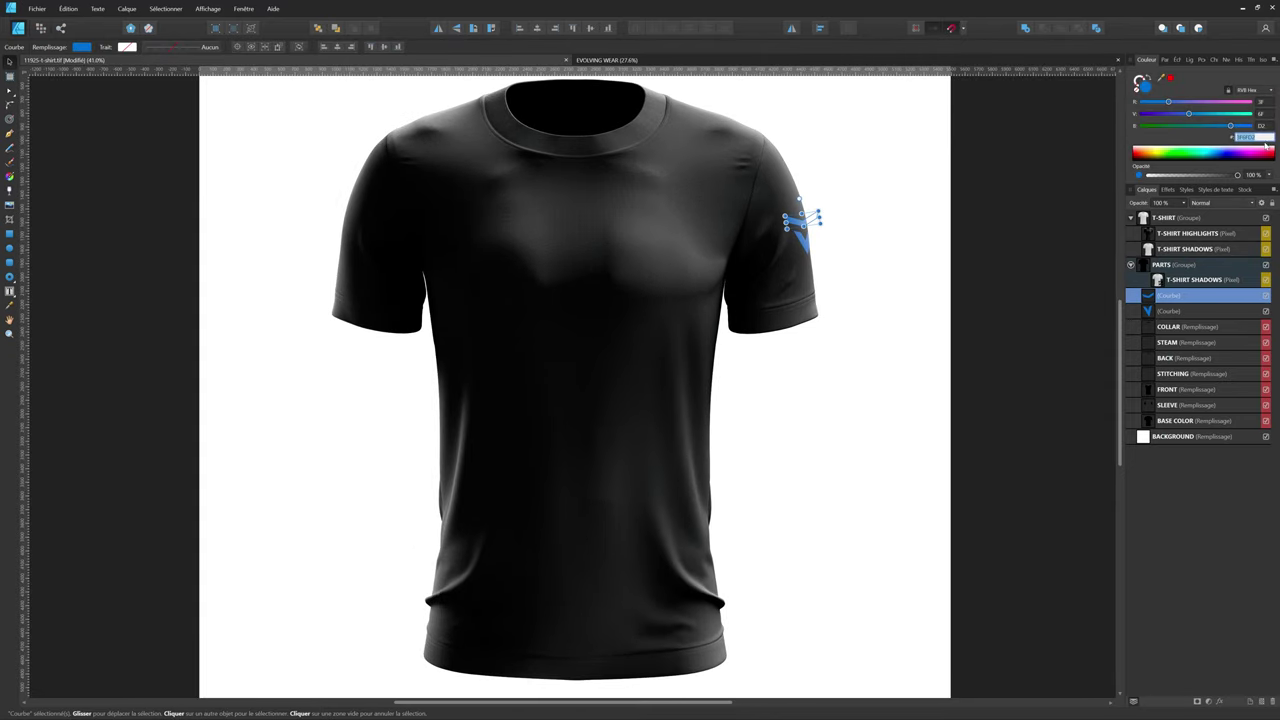
Fill the COLLAR and inner-neck STEAM layers with the logo blue #3F6FD2
left_click(1187, 326)
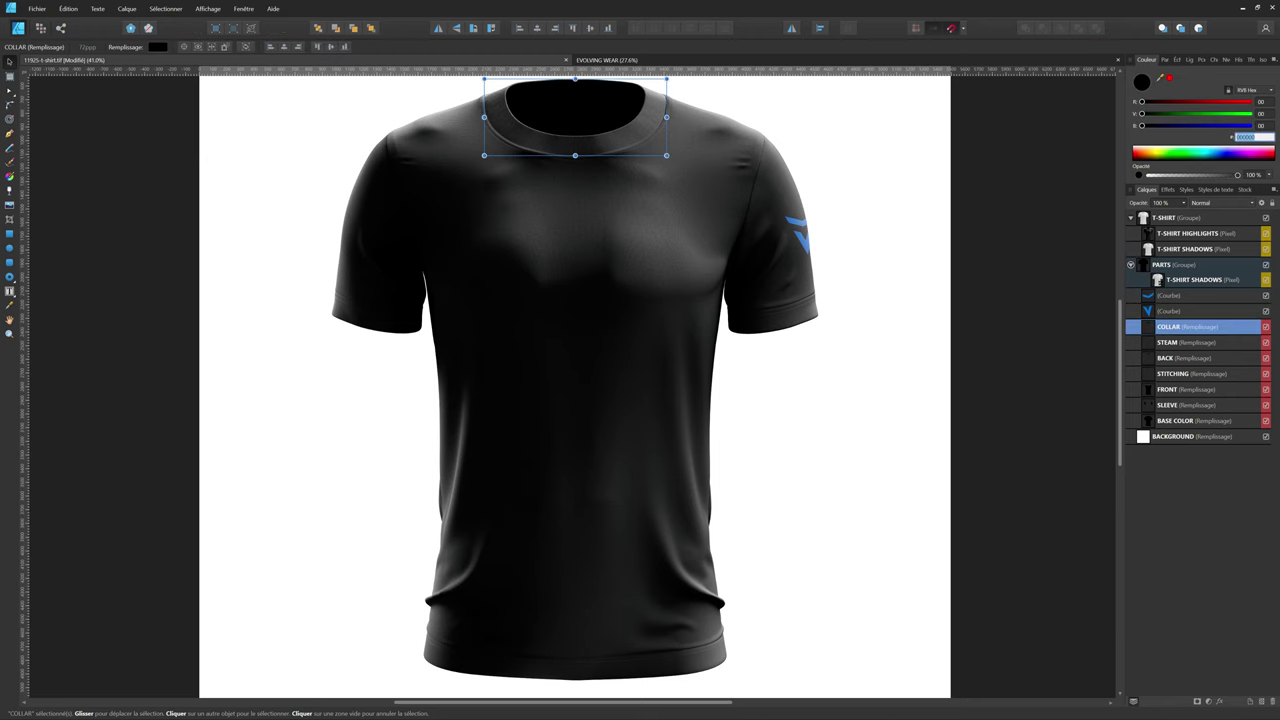
key("Return")
scroll(623, 214, "up", 2)
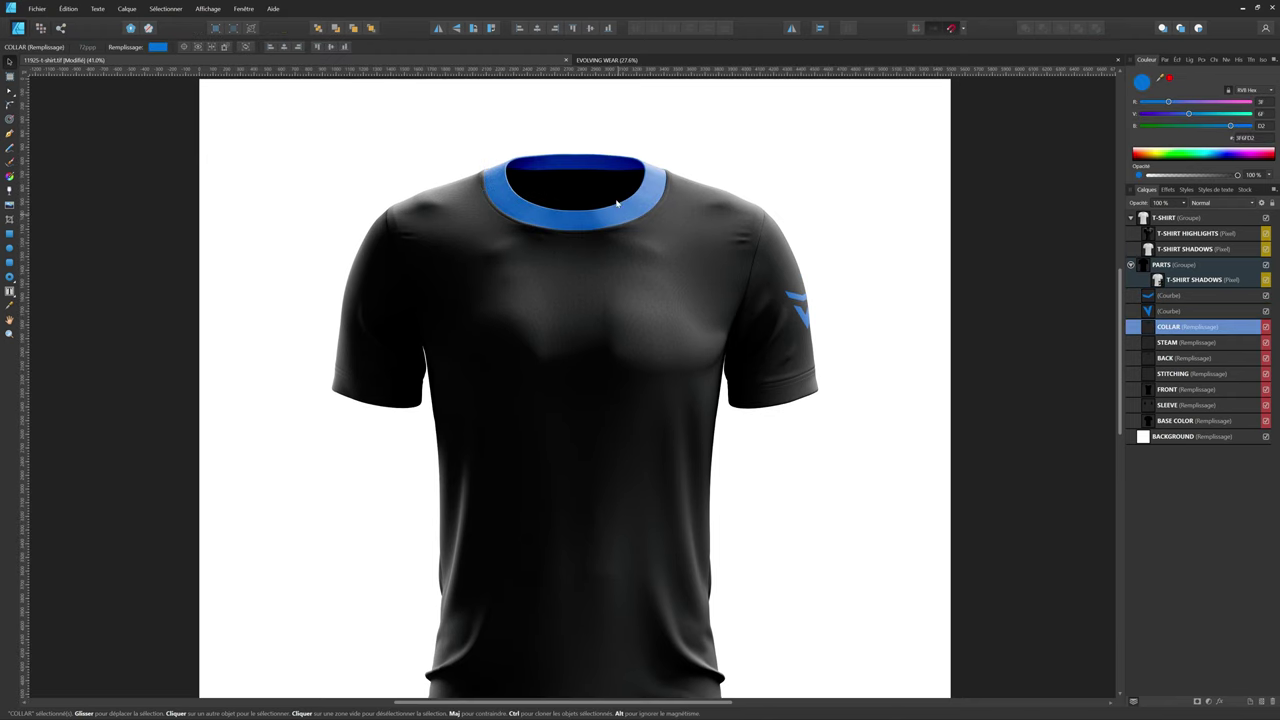
left_click(1174, 343)
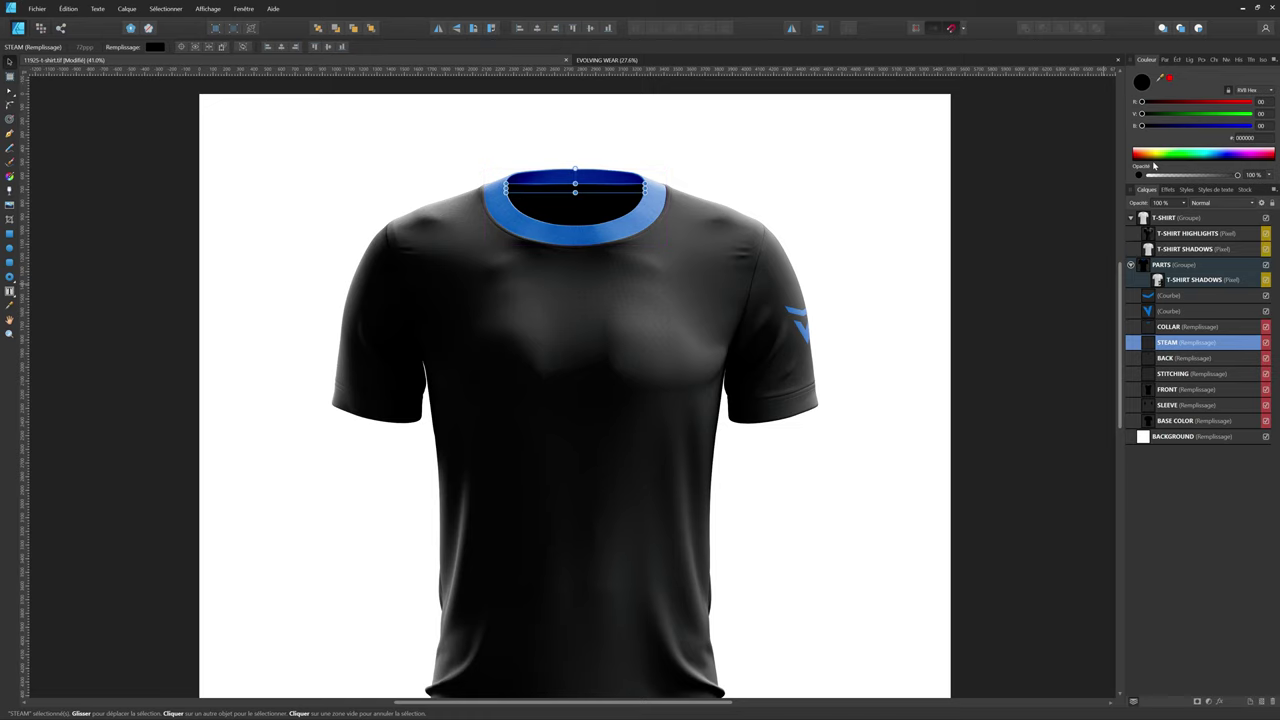
left_click(1256, 140)
type("3F6FD2")
key("Return")
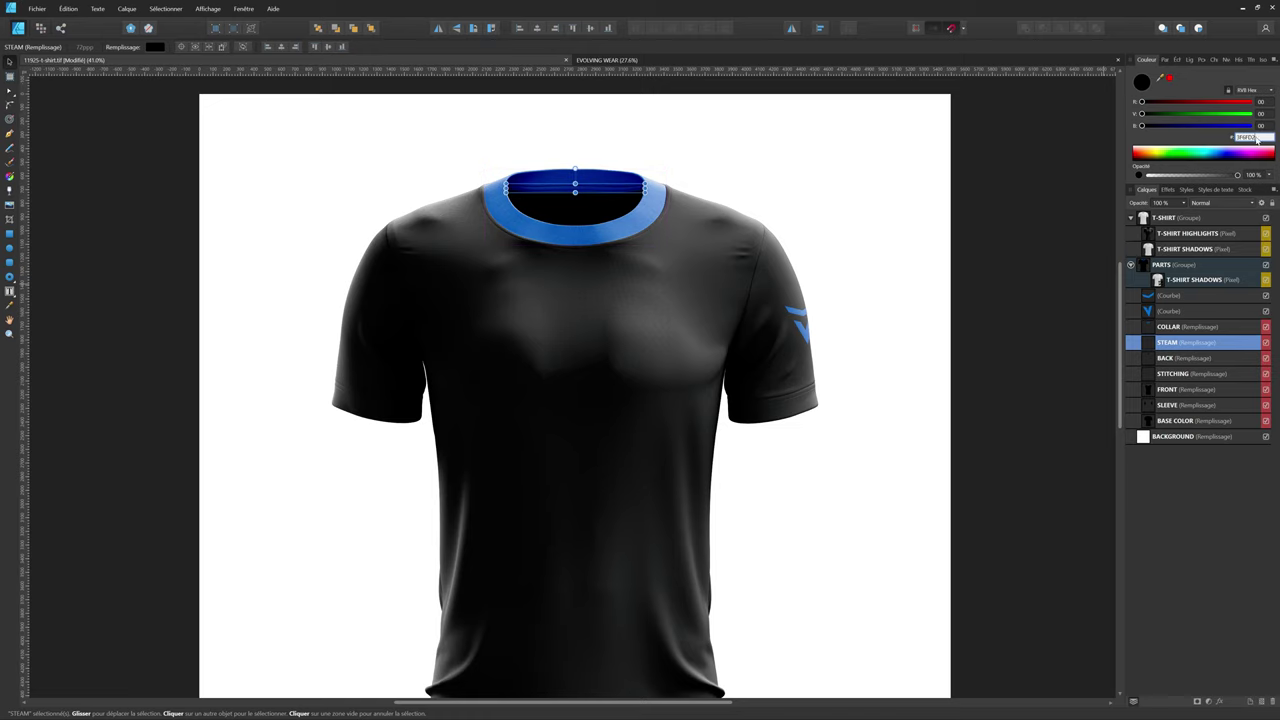
scroll(516, 164, "up", 5)
scroll(516, 164, "up", 1)
scroll(437, 186, "up", 2)
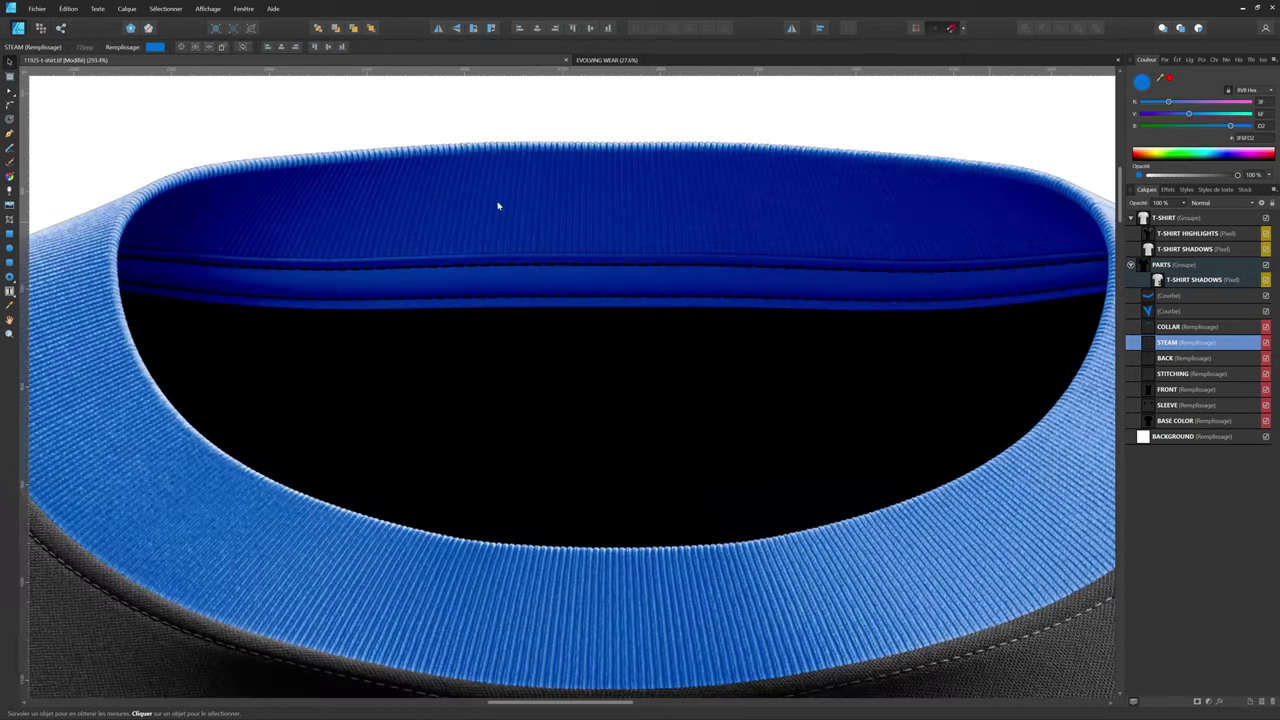
scroll(500, 206, "down", 5)
left_click(1182, 358)
Set the BACK piece's fill to white FFFFFF
left_click(1245, 137)
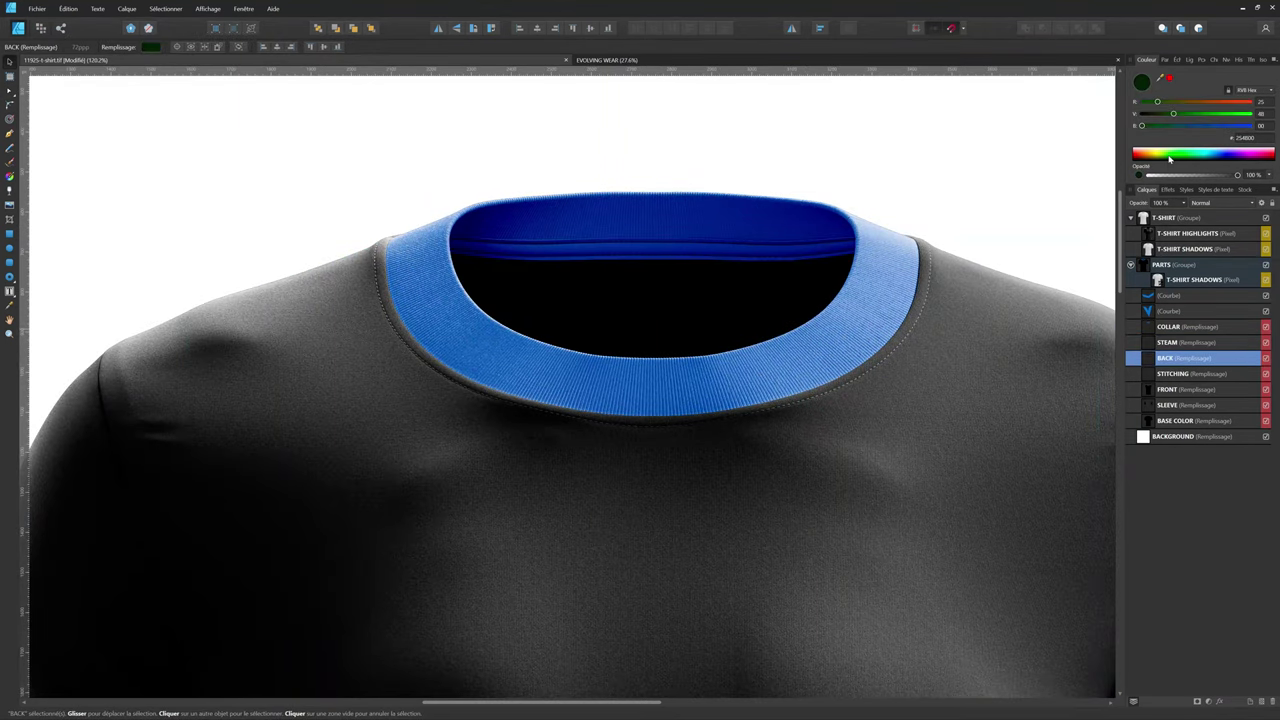
type("FFFFFF")
key("Return")
scroll(561, 197, "down", 5)
scroll(694, 534, "up", 1)
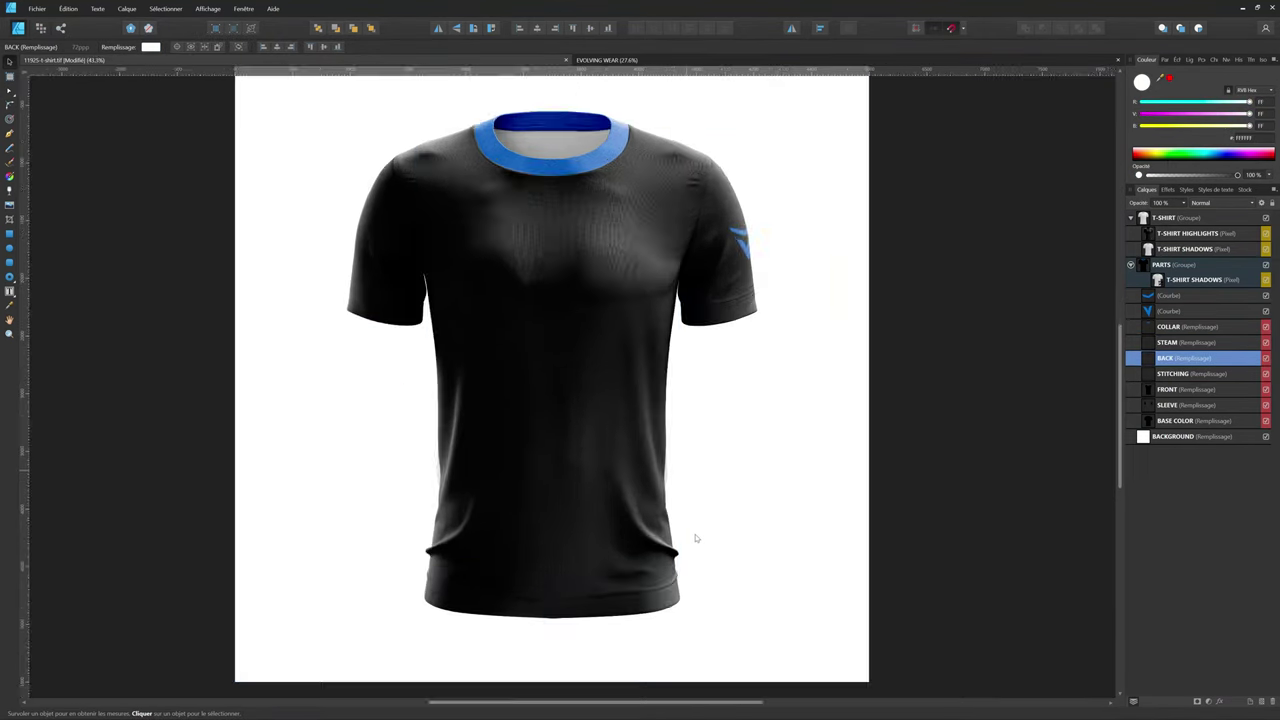
scroll(694, 534, "up", 4)
scroll(786, 357, "down", 3)
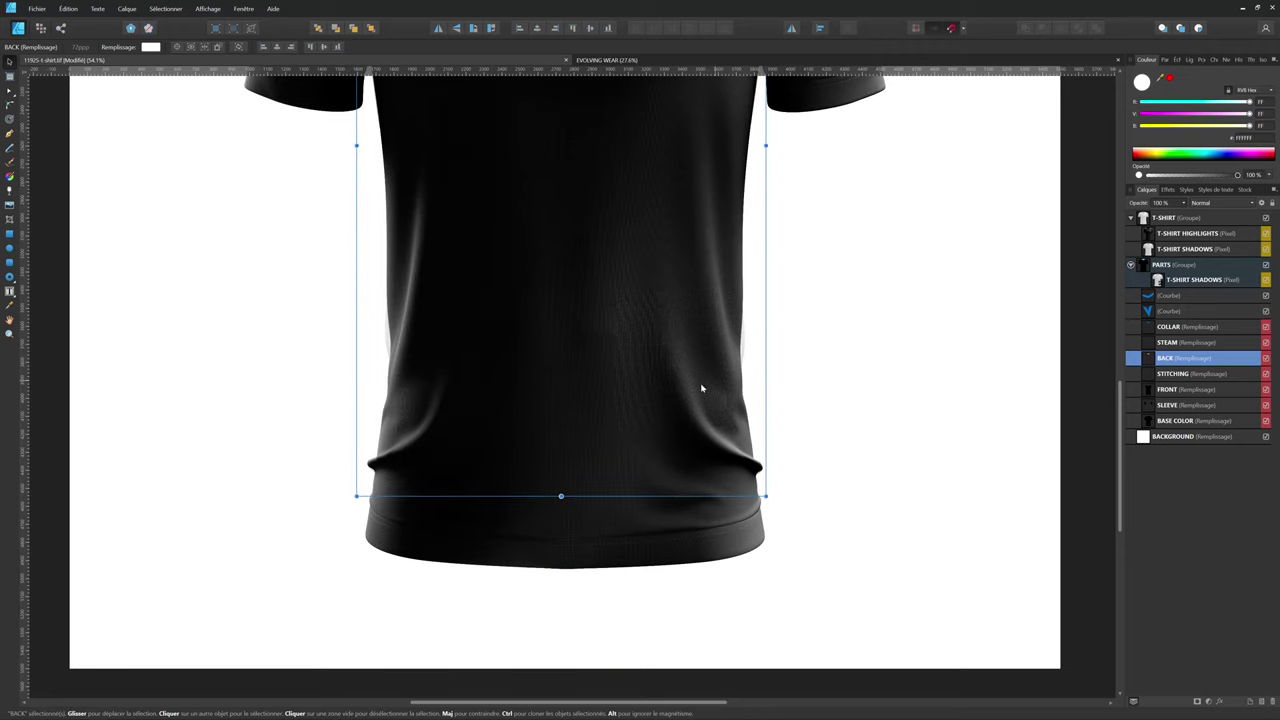
scroll(780, 389, "down", 1)
scroll(745, 397, "down", 3)
scroll(695, 348, "up", 2)
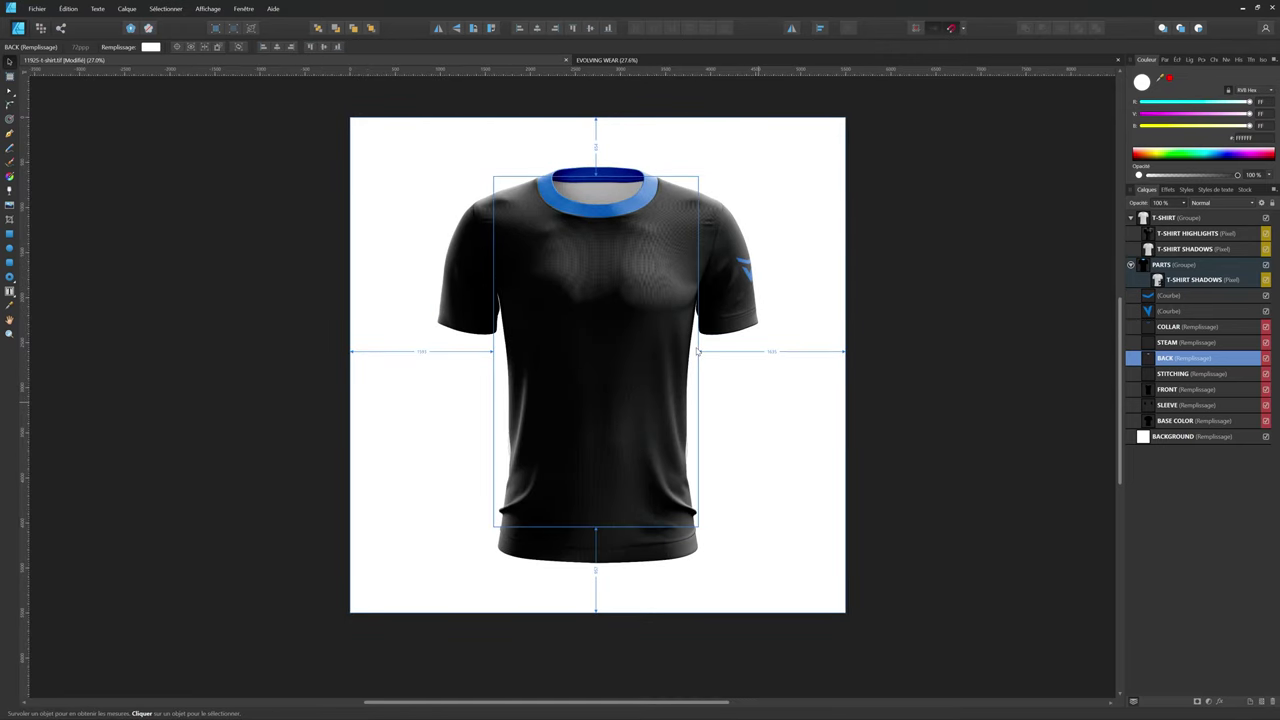
Duplicate BACK, crop the copy's top with Vector Crop, and return to the EVOLVING WEAR document
key("ctrl+j")
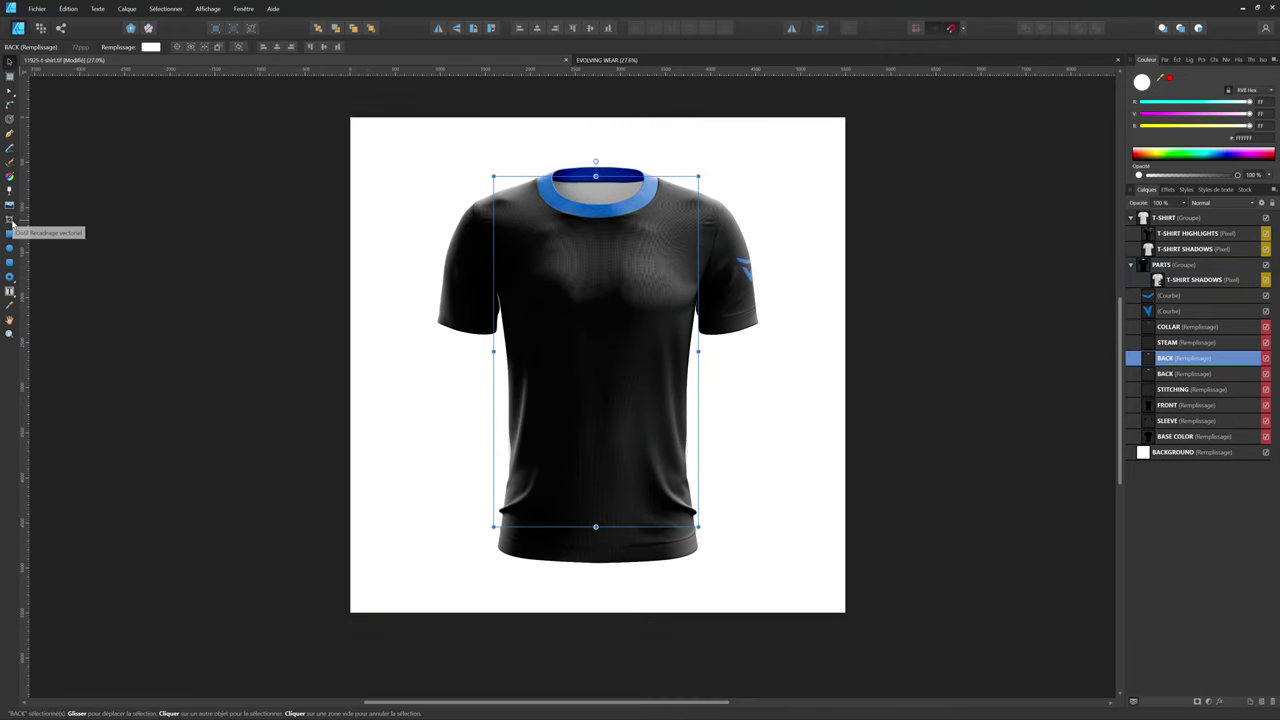
left_click(9, 219)
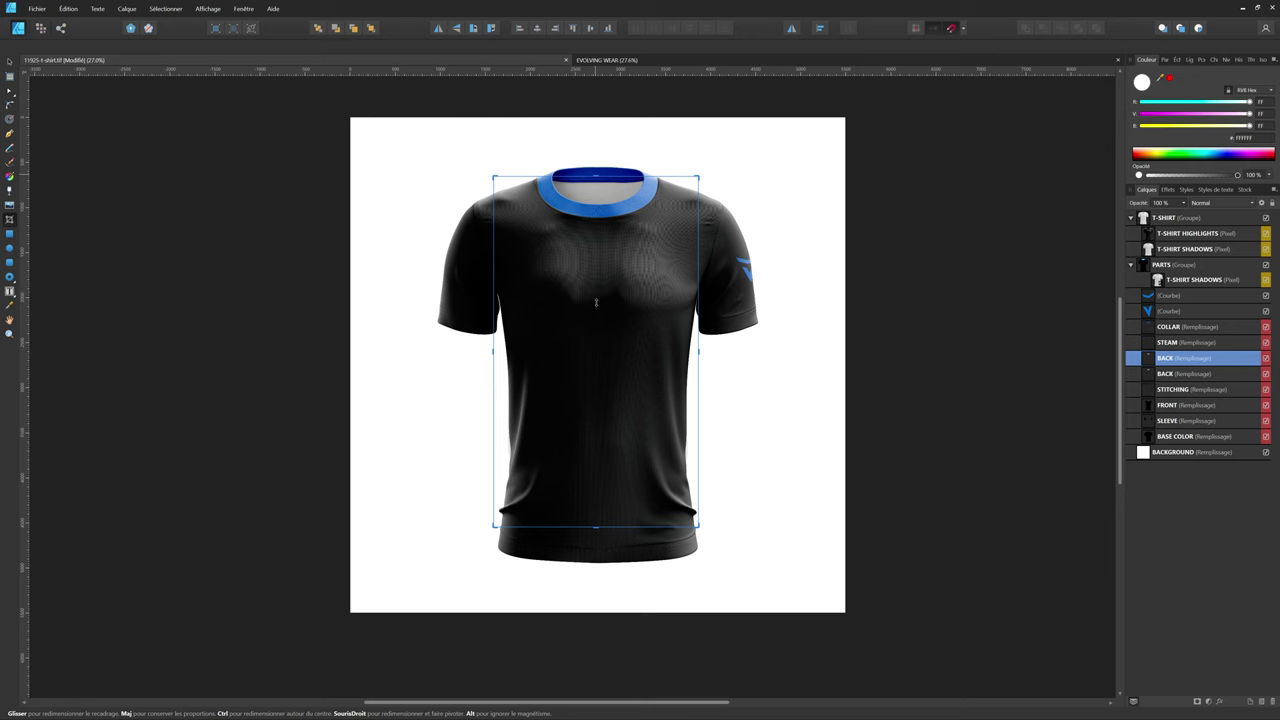
left_click_drag(596, 305, 596, 307)
key("v")
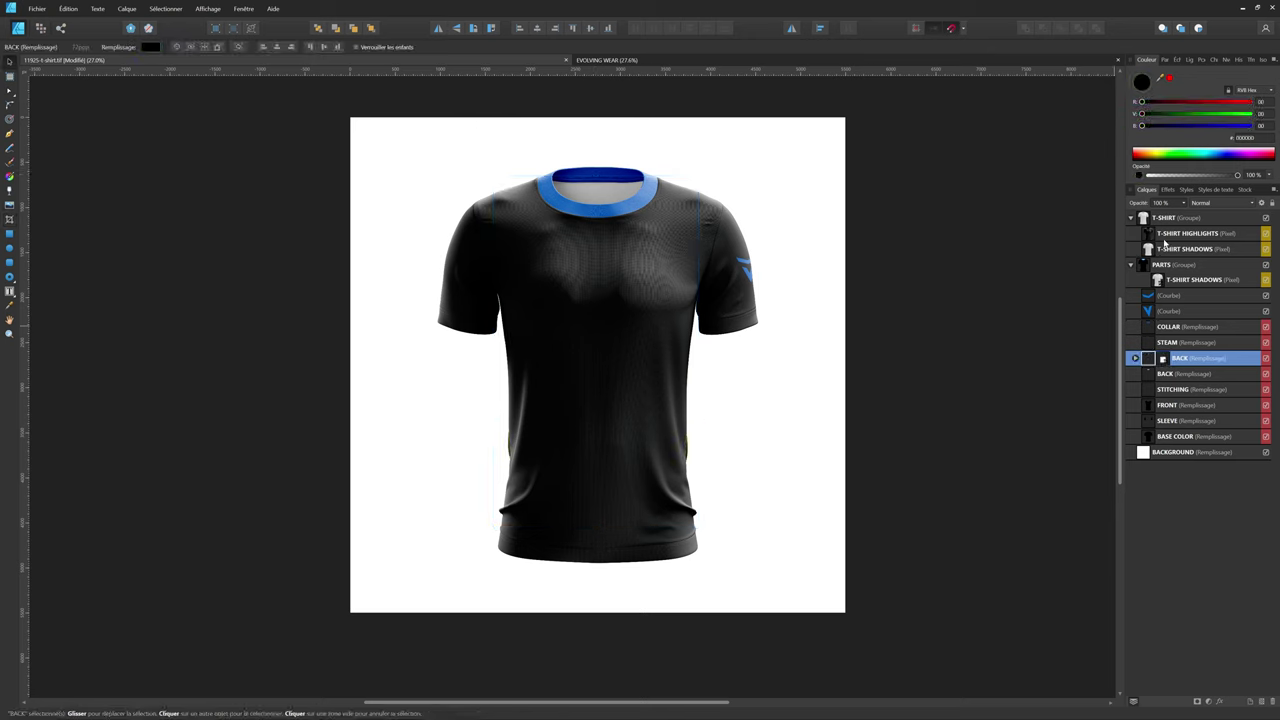
left_click(936, 369)
scroll(501, 499, "up", 5)
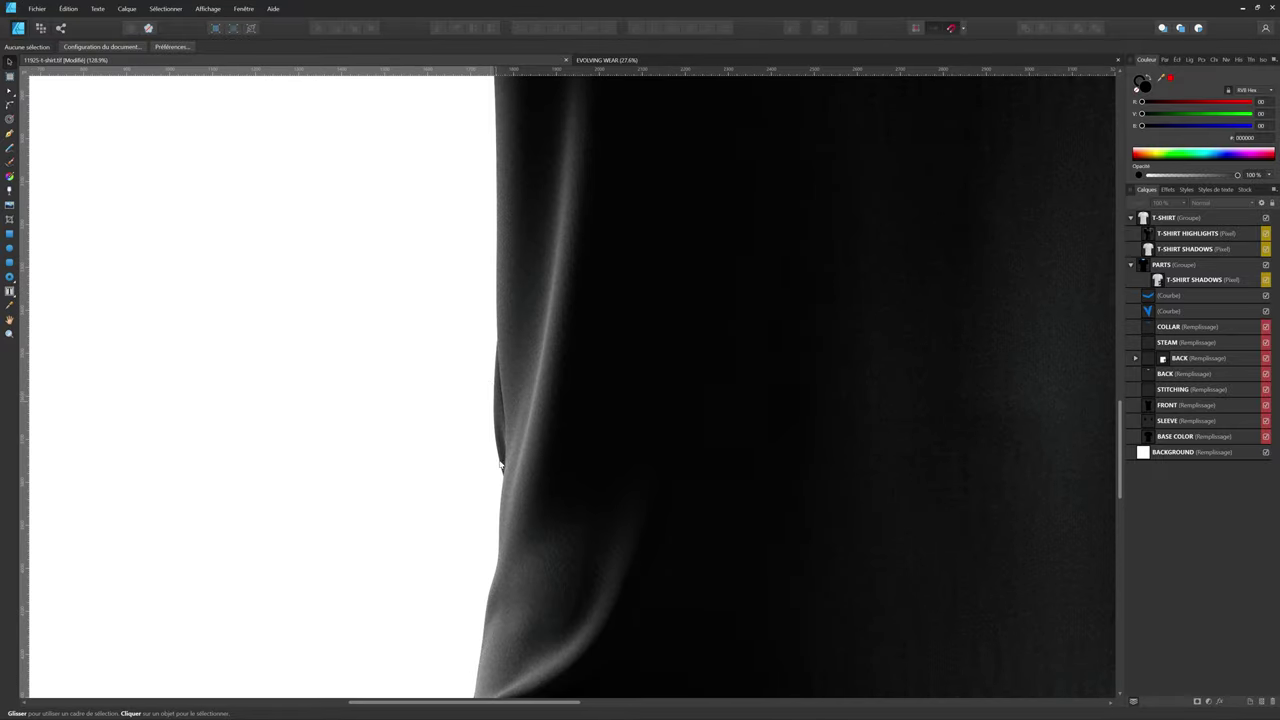
scroll(617, 146, "down", 4)
scroll(617, 146, "up", 4)
scroll(617, 146, "down", 4)
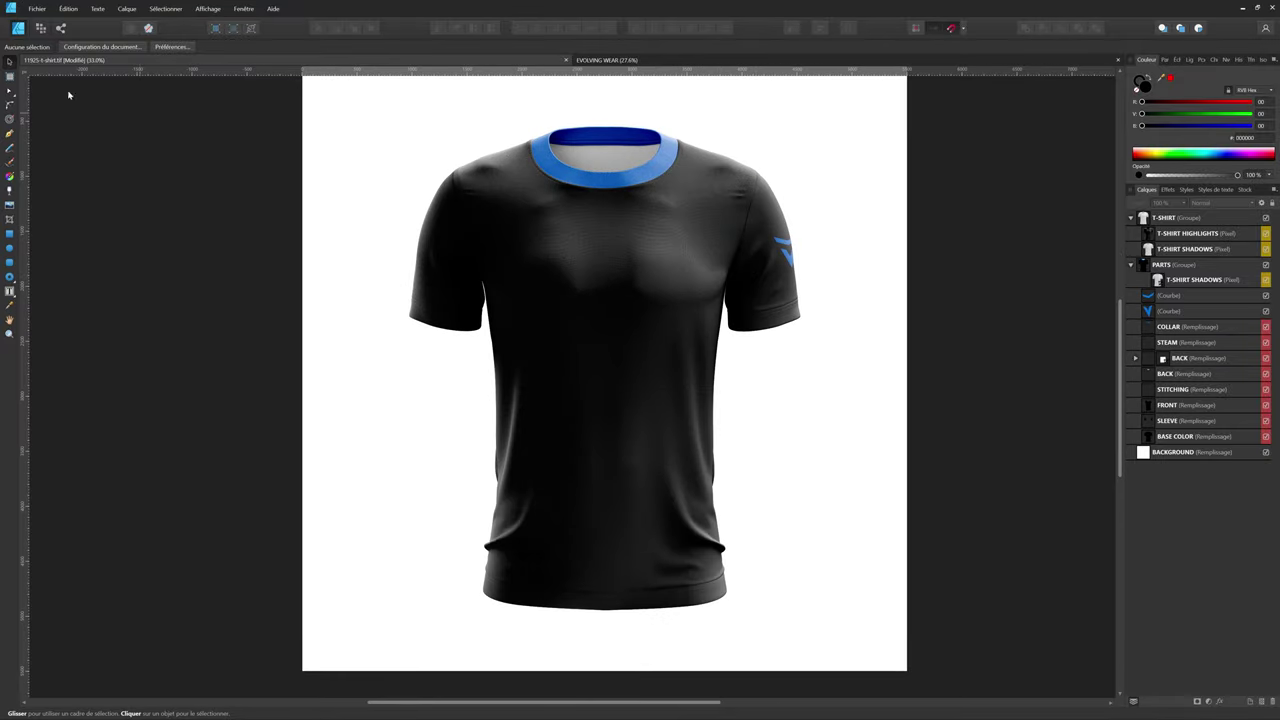
left_click(694, 60)
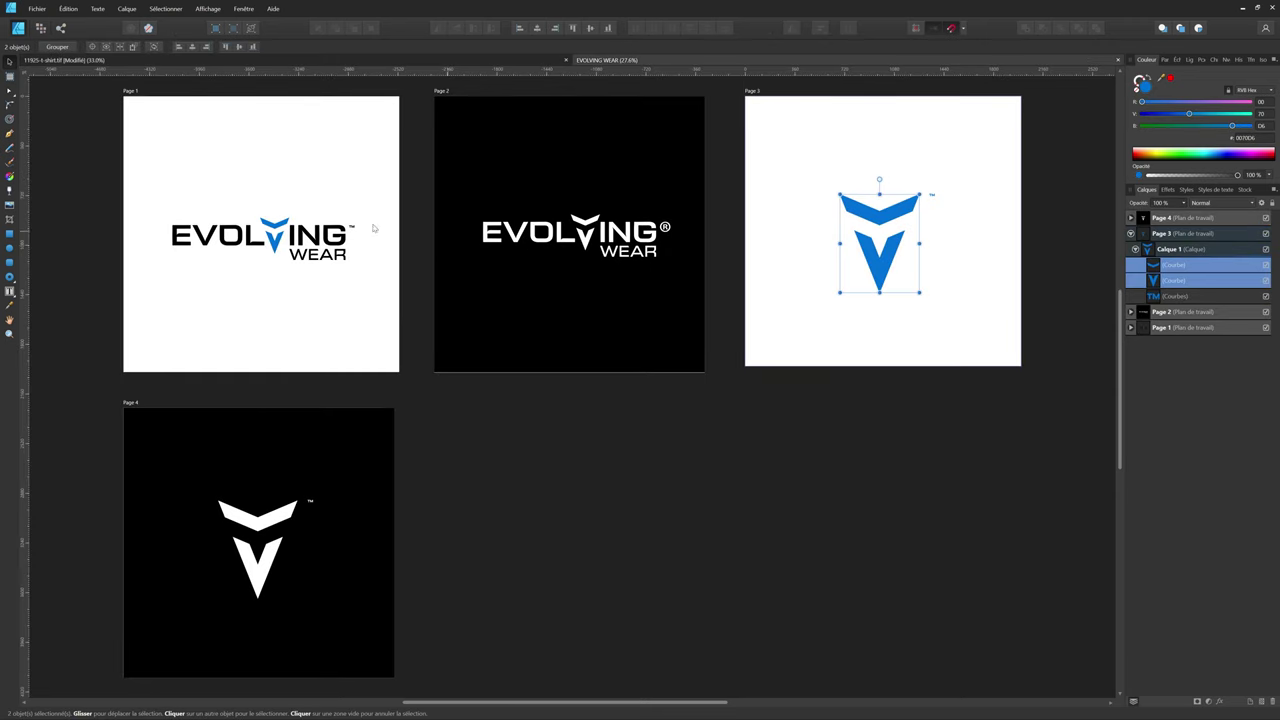
Select every page 2 EVOLVING WEAR letter curve, including ® and swoosh, and combine them with Add
left_click(346, 254)
left_click(486, 236)
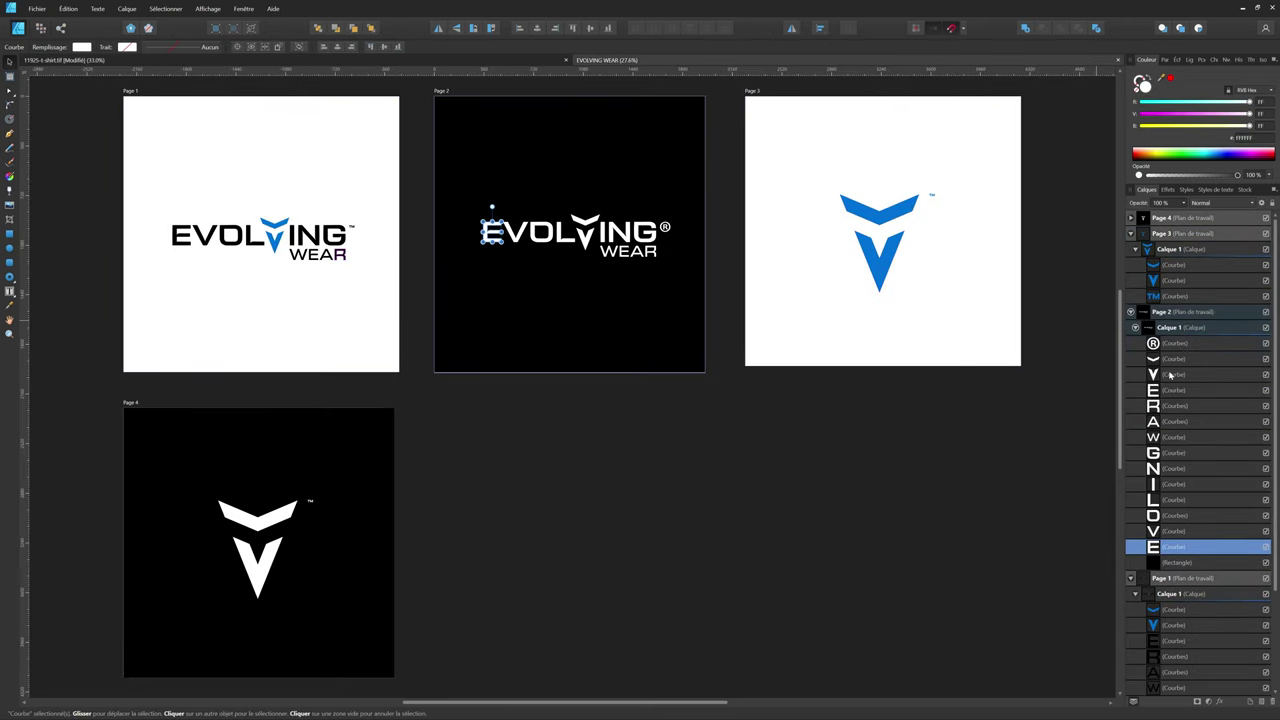
left_click(1205, 343)
left_click(1209, 359, "shift")
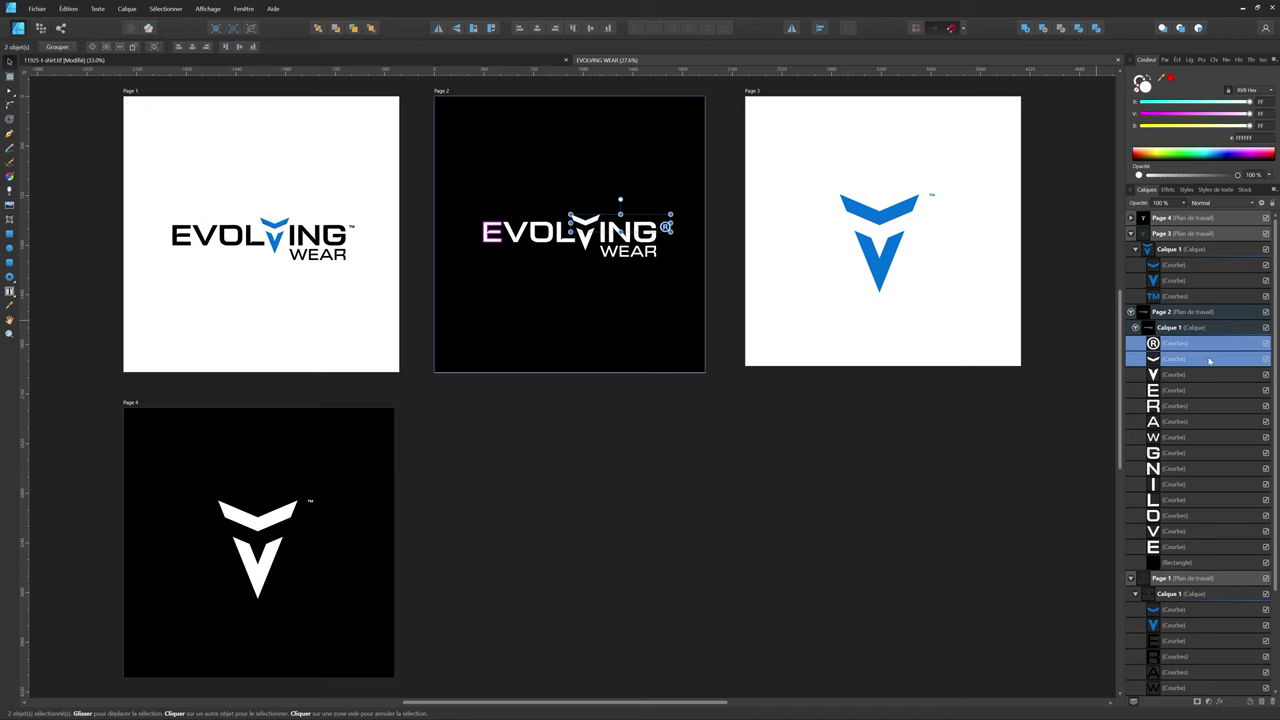
left_click(1200, 546)
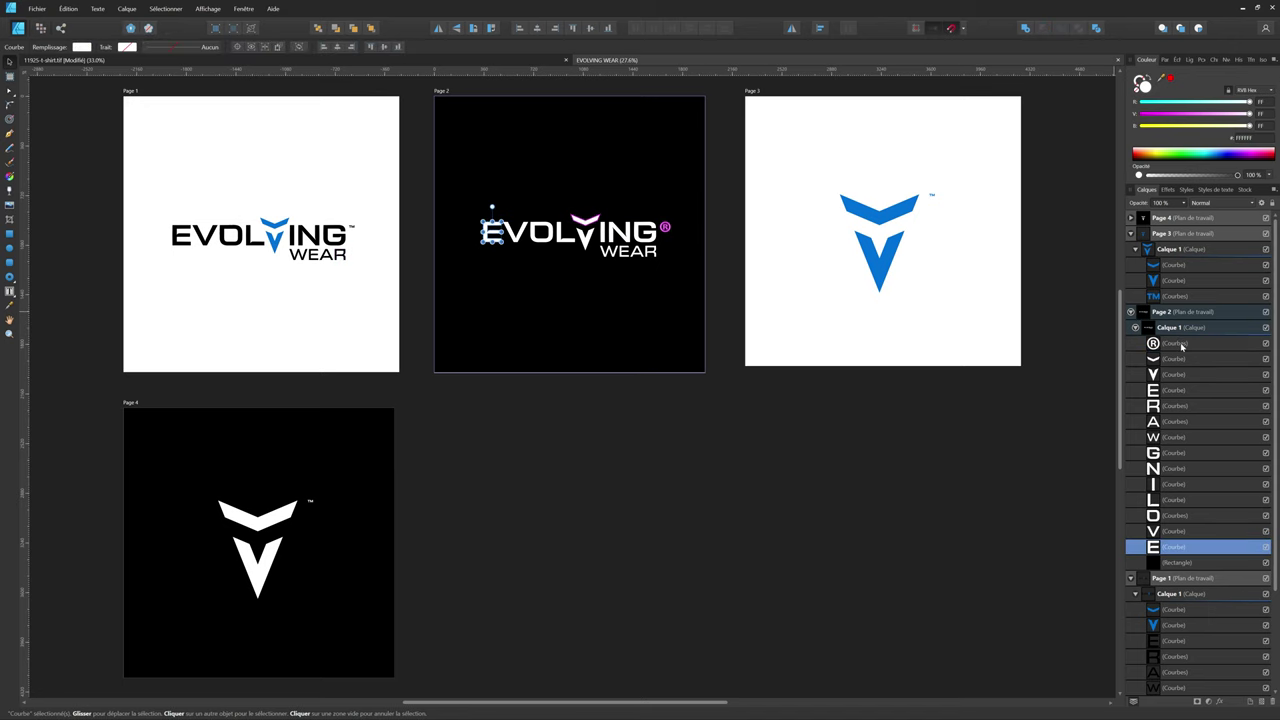
left_click(1200, 343, "shift")
left_click(1024, 30)
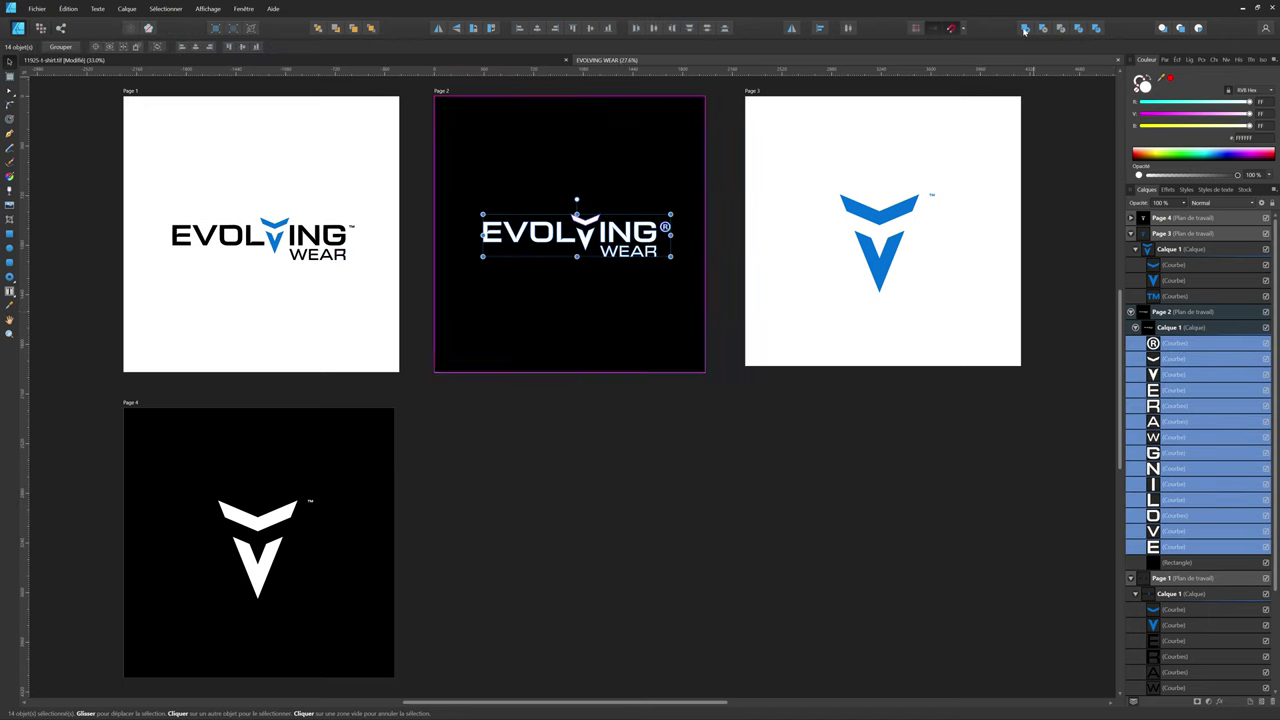
Paste the combined EVOLVING WEAR logo into the t-shirt mockup, placed on the shirt's chest
key("ctrl+c")
left_click(65, 60)
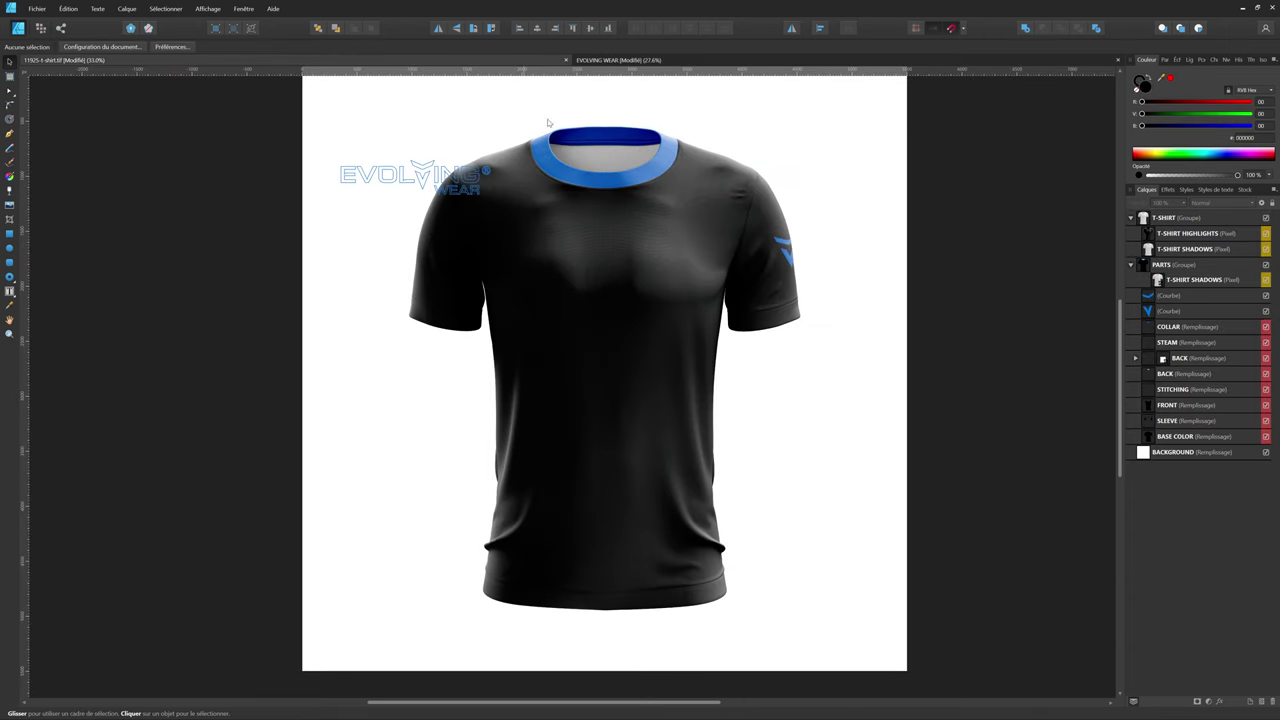
key("ctrl+v")
mouse_move(416, 196)
left_mouse_down()
mouse_move(546, 266)
mouse_move(560, 256)
mouse_move(670, 286)
left_mouse_up()
Move the logo layer into the PARTS group just below T-SHIRT SHADOWS
key("ctrl+d")
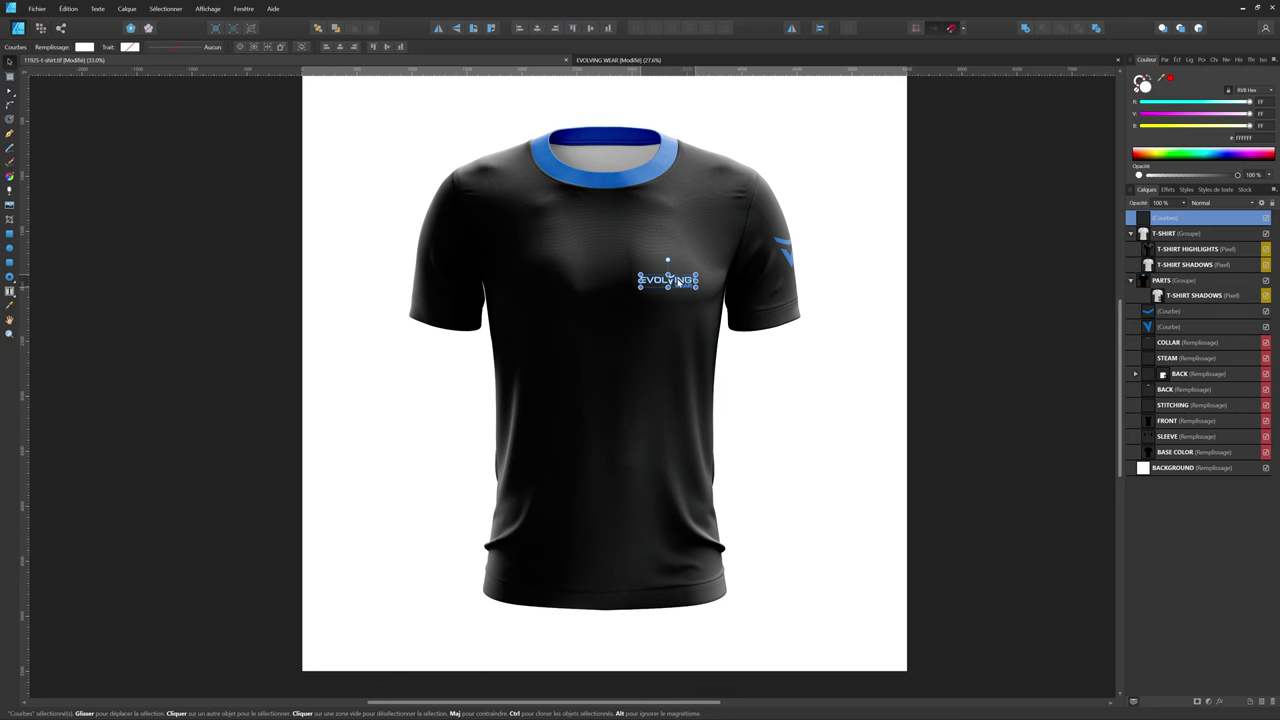
scroll(680, 287, "down", 3)
scroll(684, 287, "up", 5)
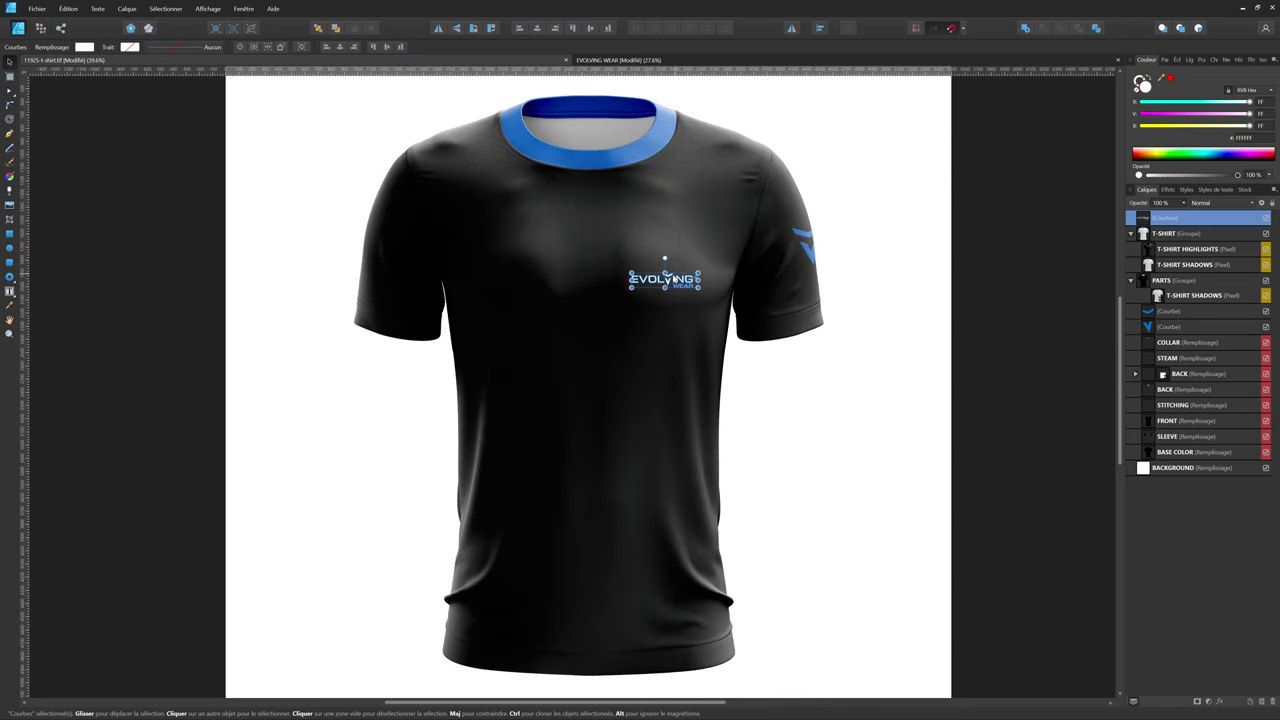
key("ctrl+d")
scroll(520, 267, "down", 1)
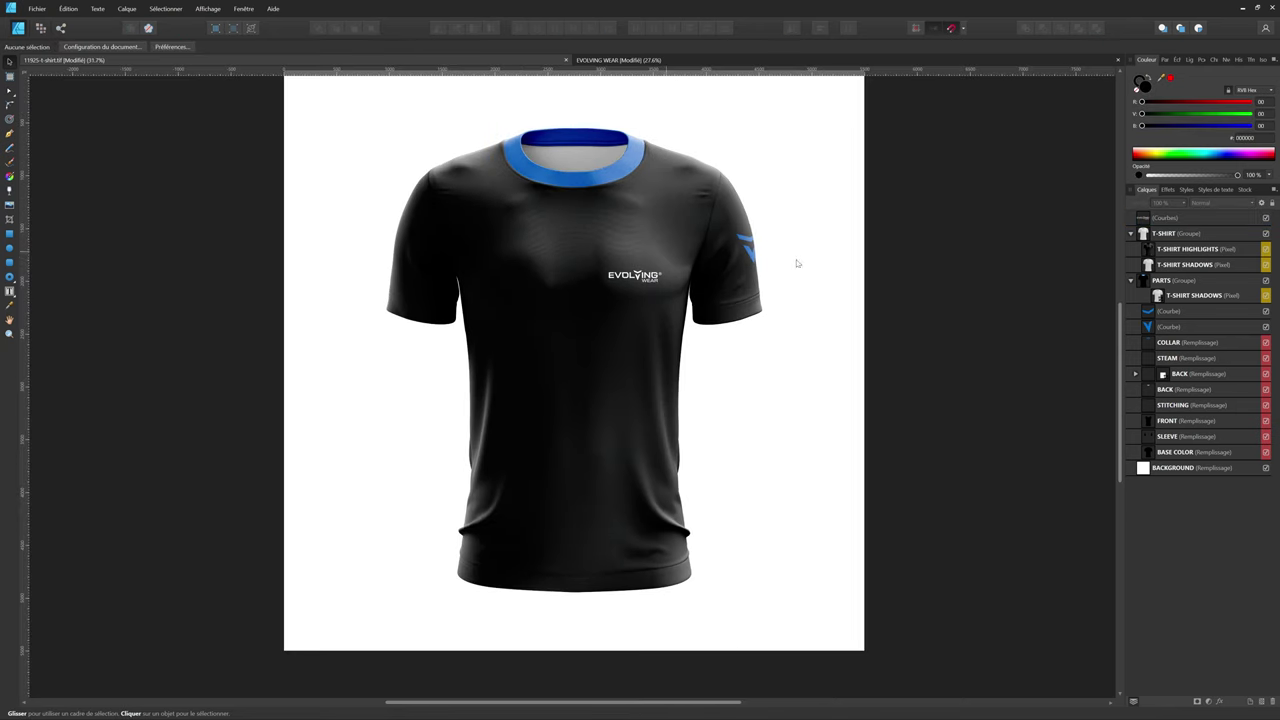
left_click_drag(1140, 300, 1141, 303)
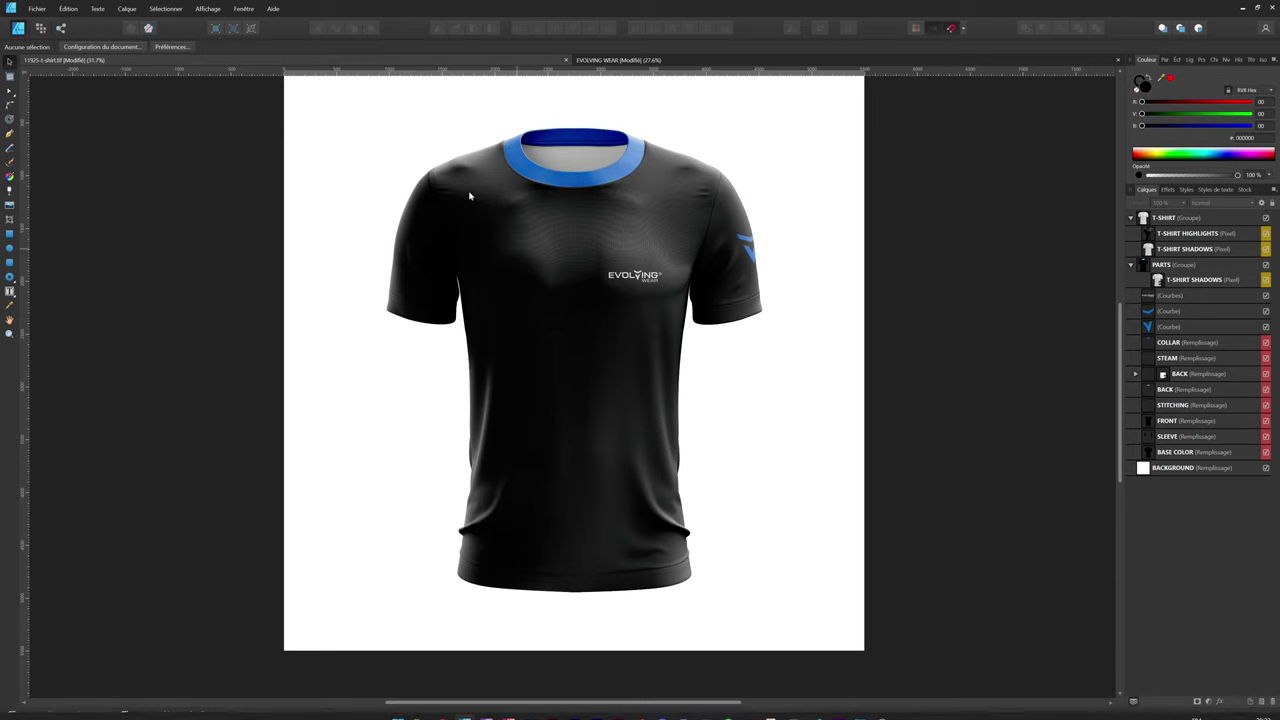
Load pattern.monster in a new browser tab and open Herringbone - 8's line colour picker
left_click(442, 708)
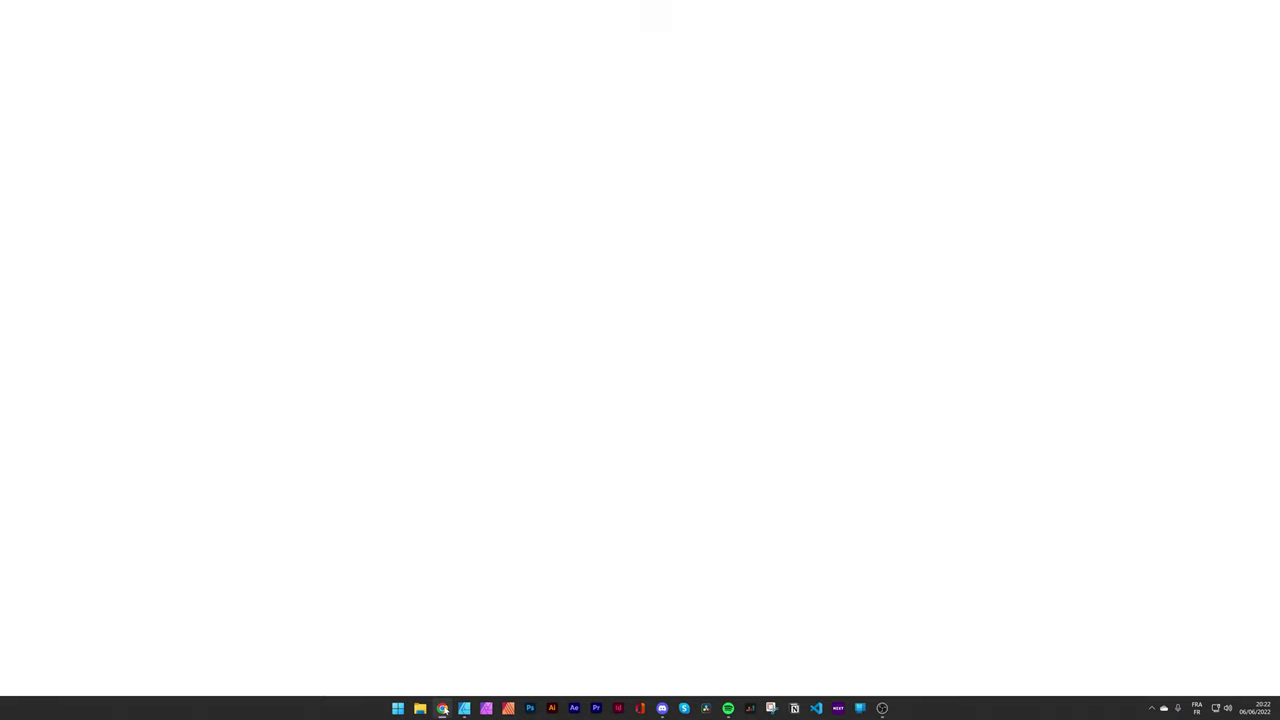
key("ctrl+t")
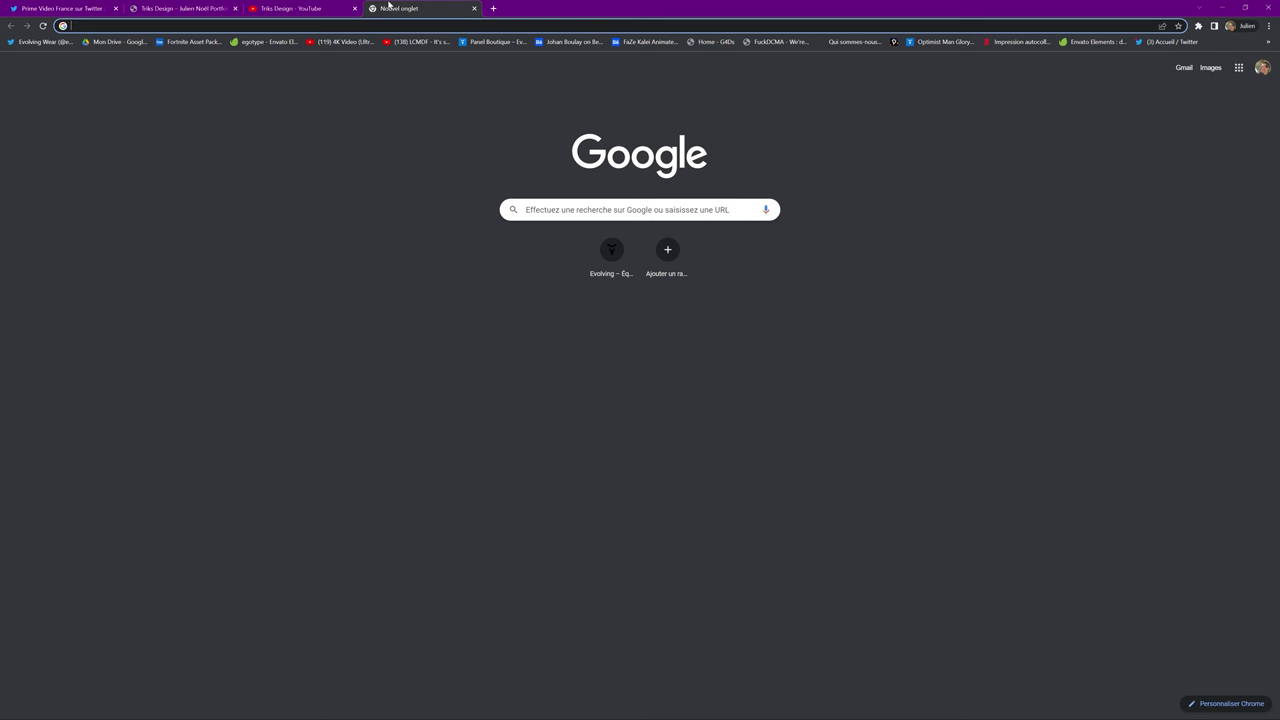
type("pattern.monster")
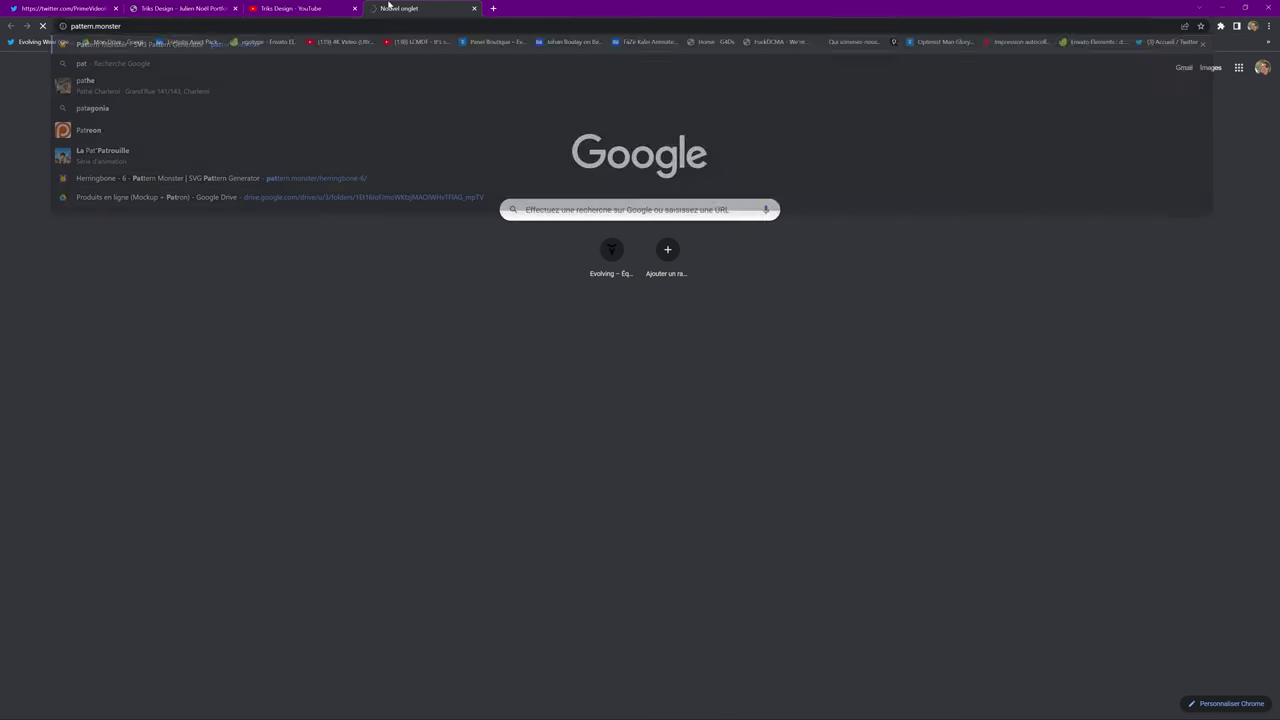
key("Return")
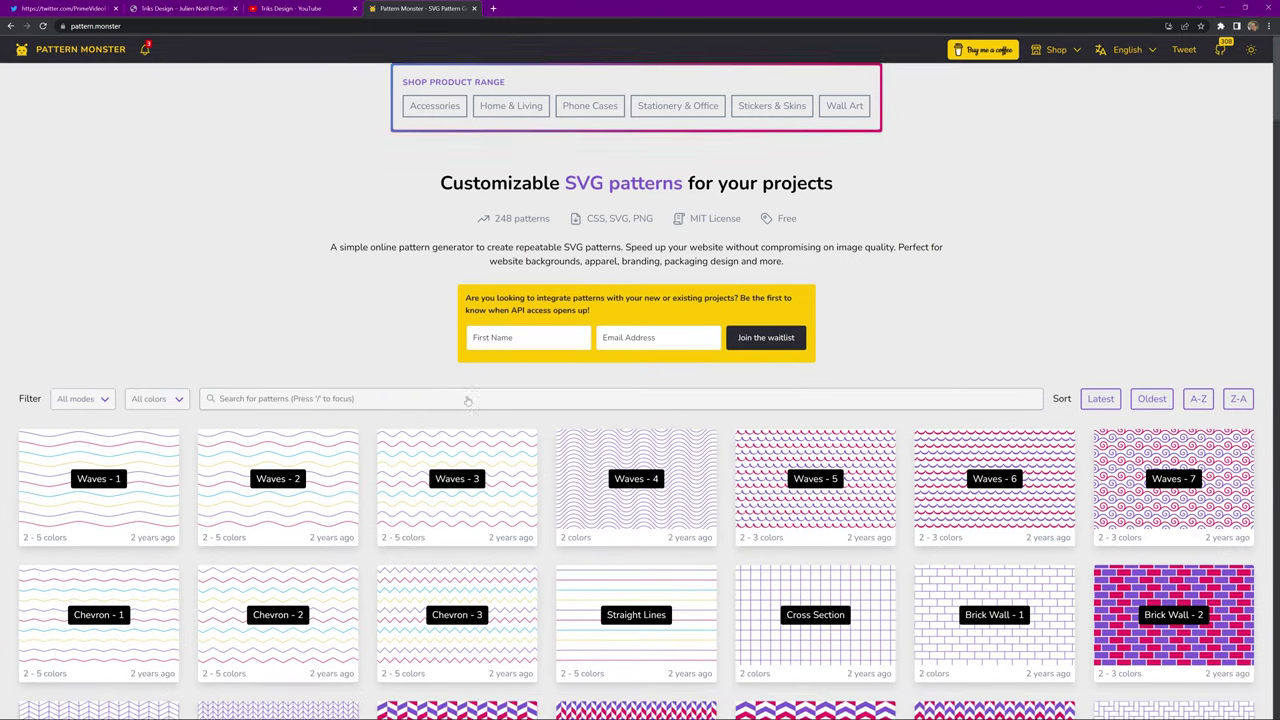
scroll(928, 293, "down", 2)
scroll(928, 293, "down", 3)
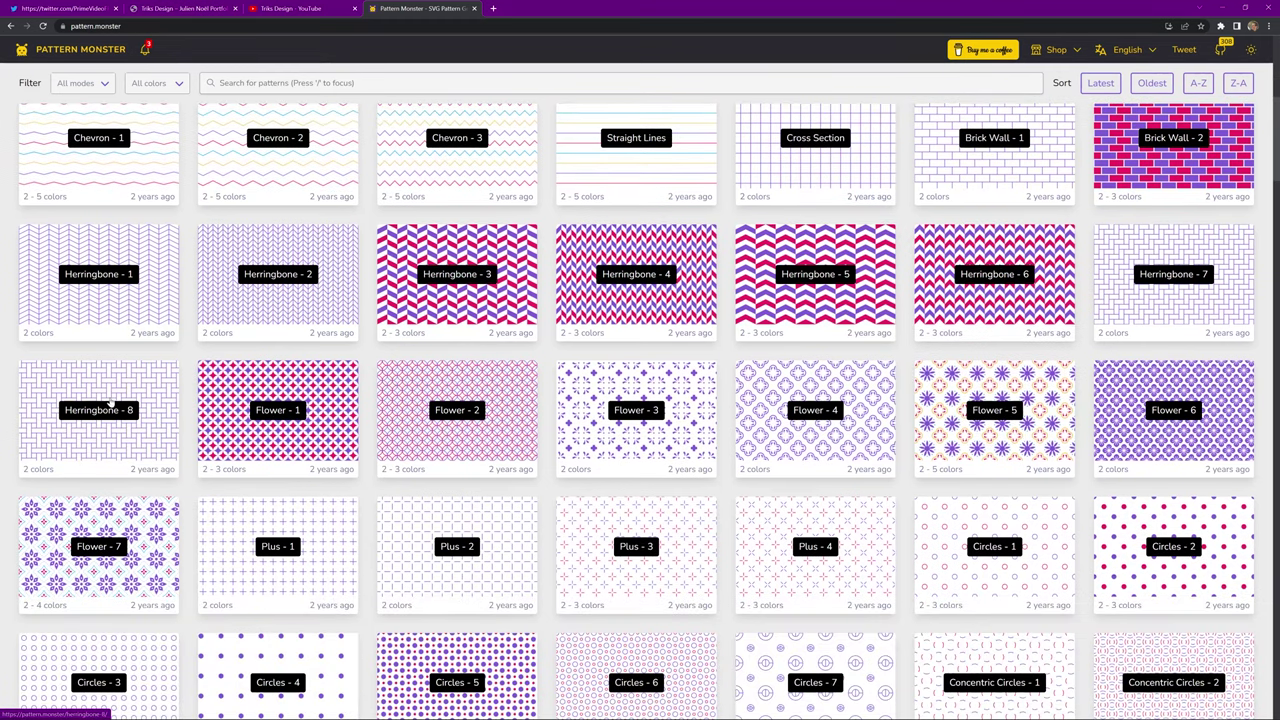
left_click(112, 401)
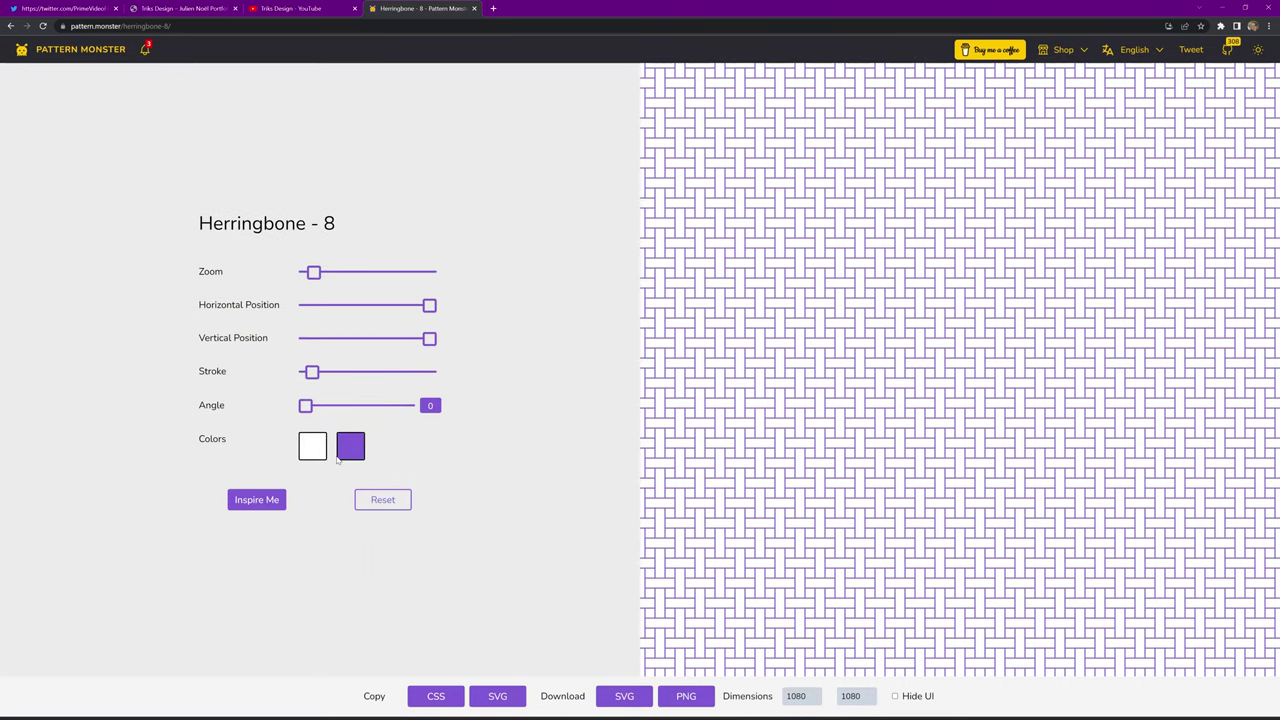
left_click(351, 453)
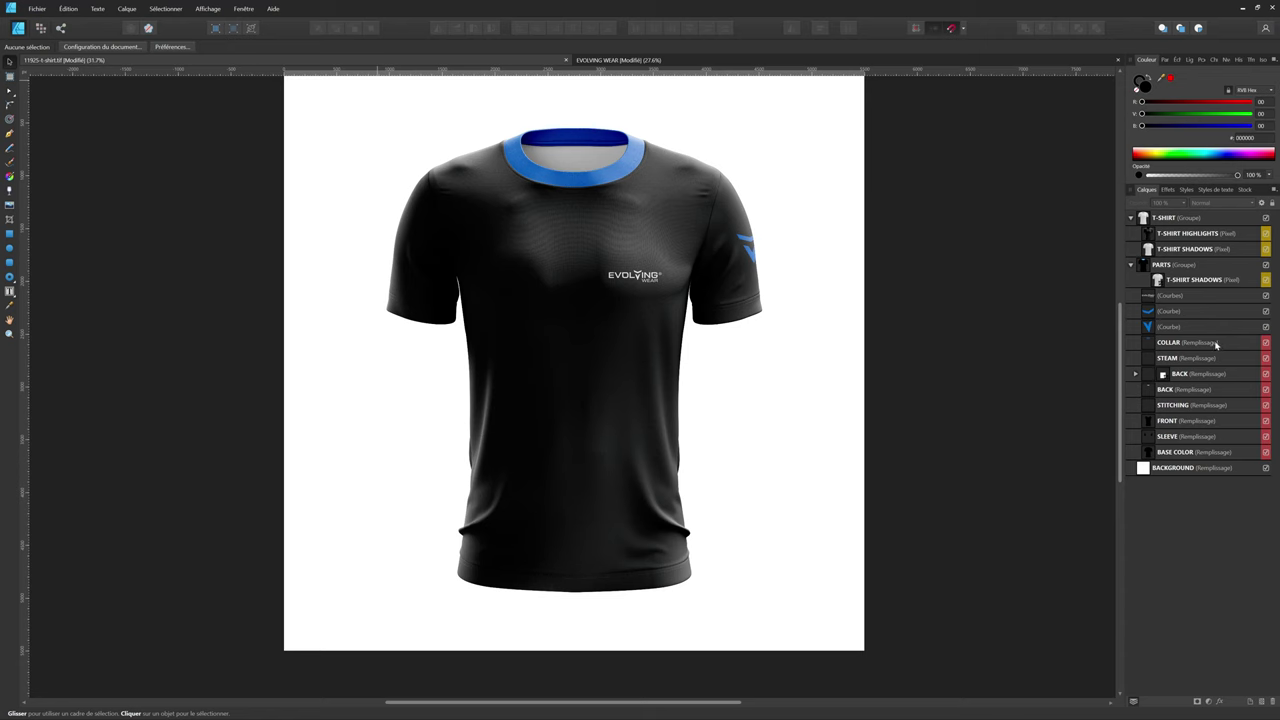
Copy the sleeve emblem's blue fill as a hex code from the Colour panel menu
left_click(1182, 310)
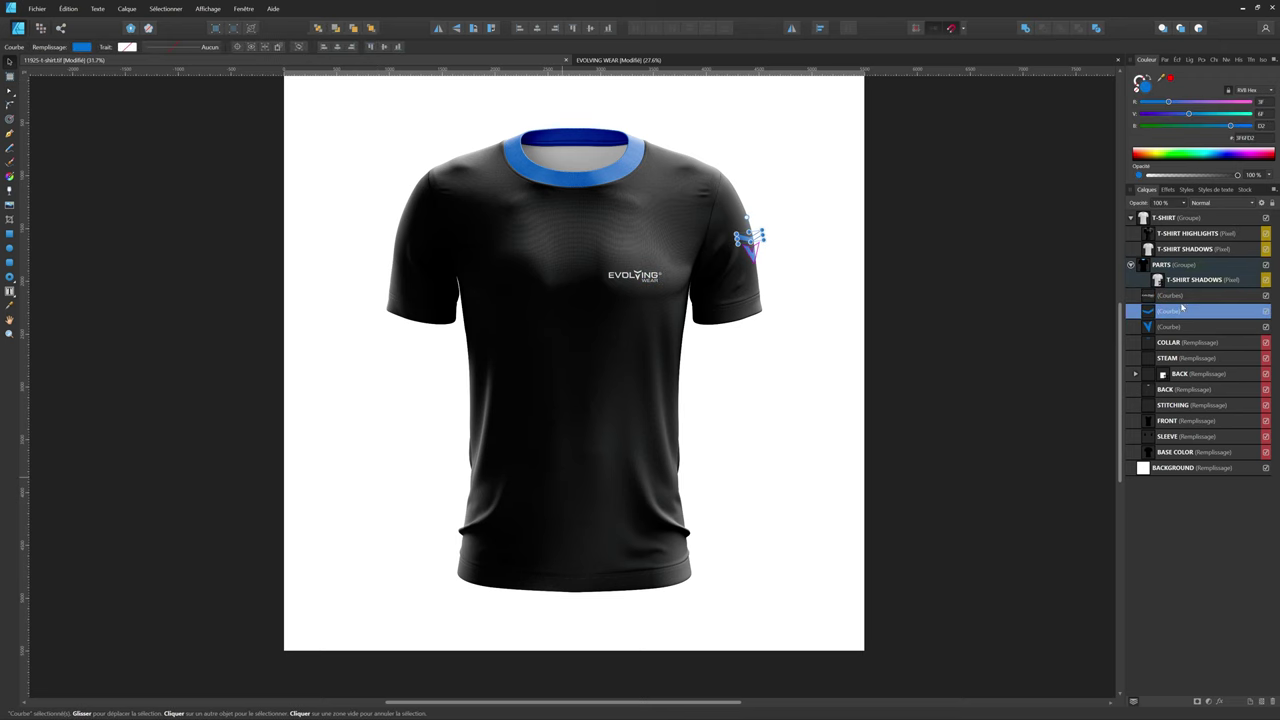
left_click(1274, 60)
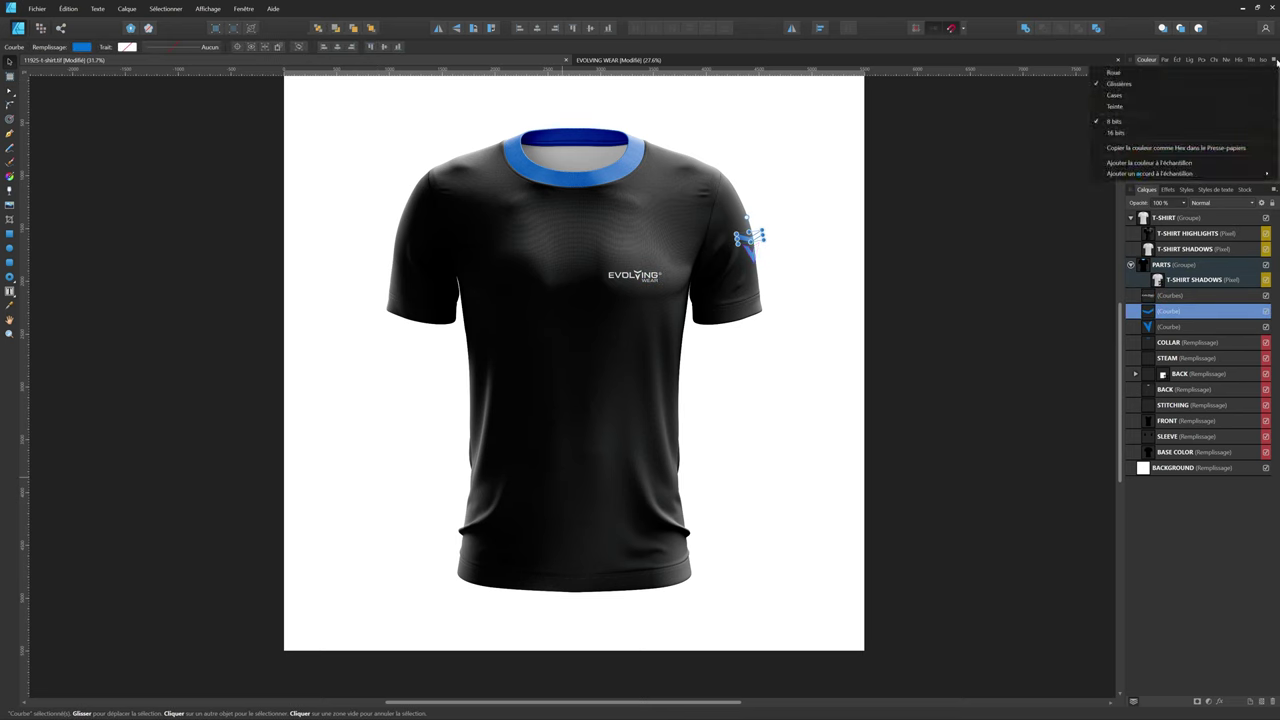
left_click(1191, 85)
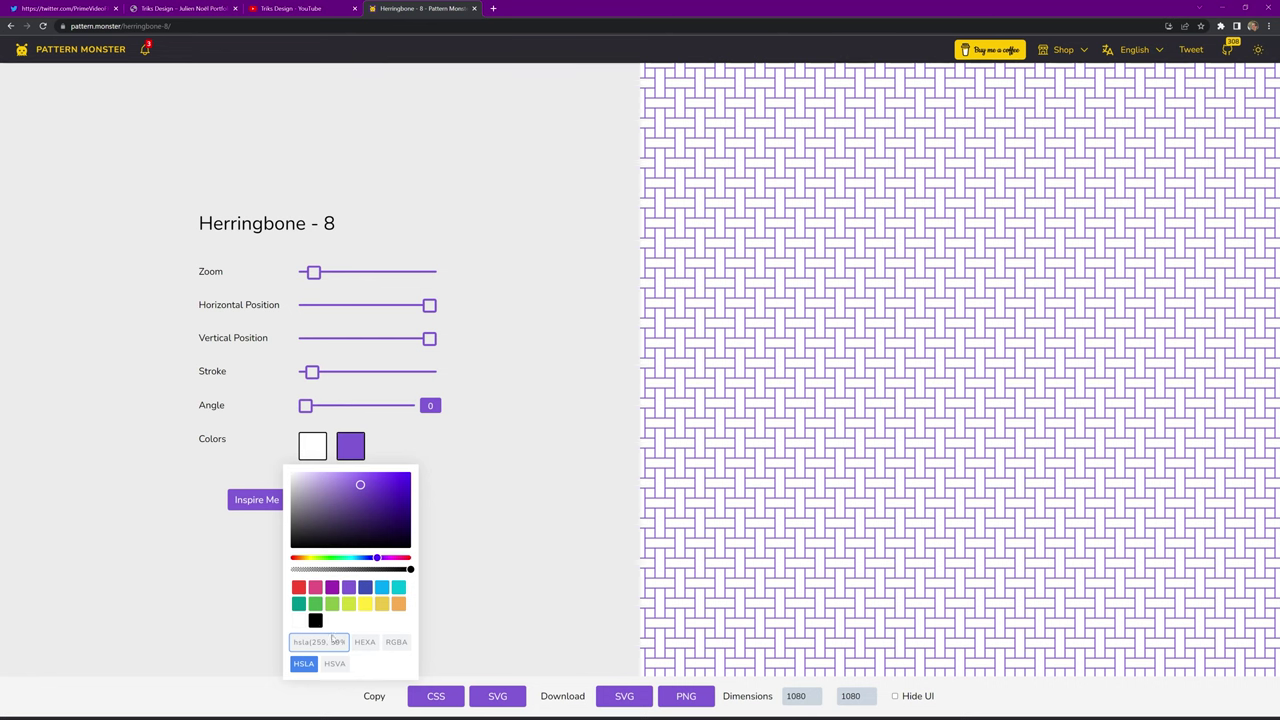
Recolour the Herringbone - 8 pattern with the pasted blue lines on a black background
key("ctrl+v")
left_click(518, 495)
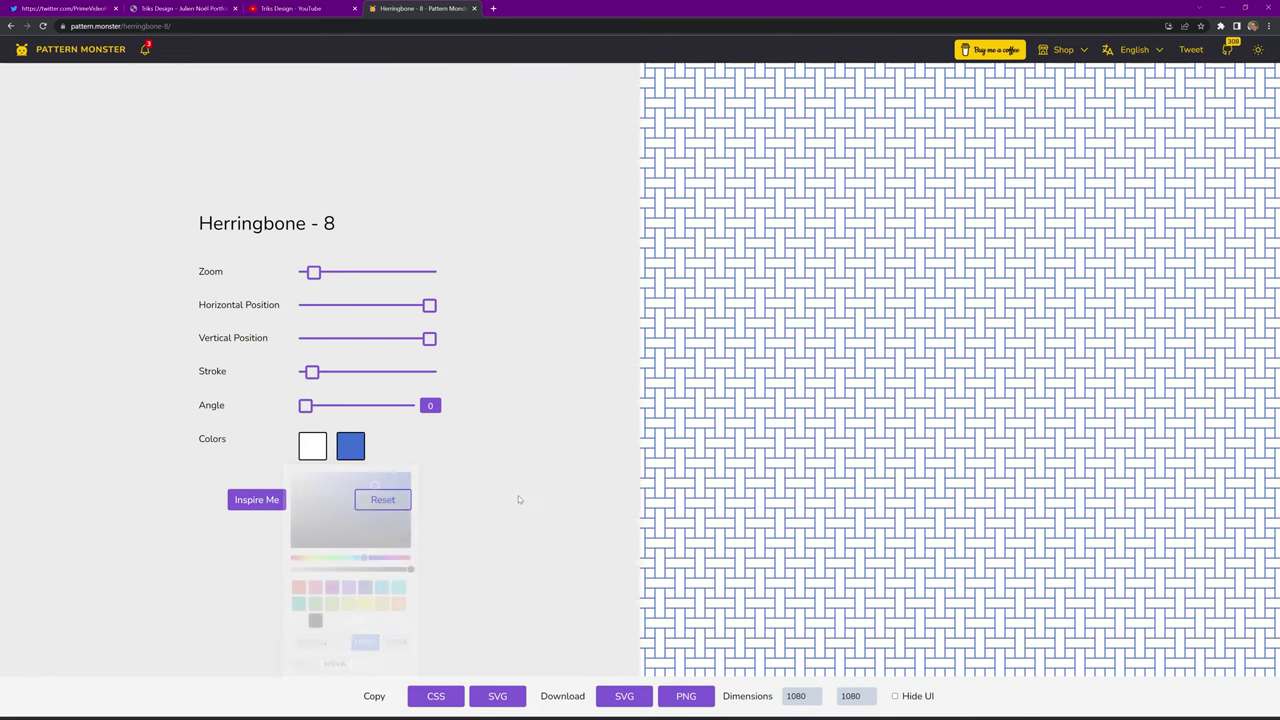
left_click(312, 445)
left_click(277, 616)
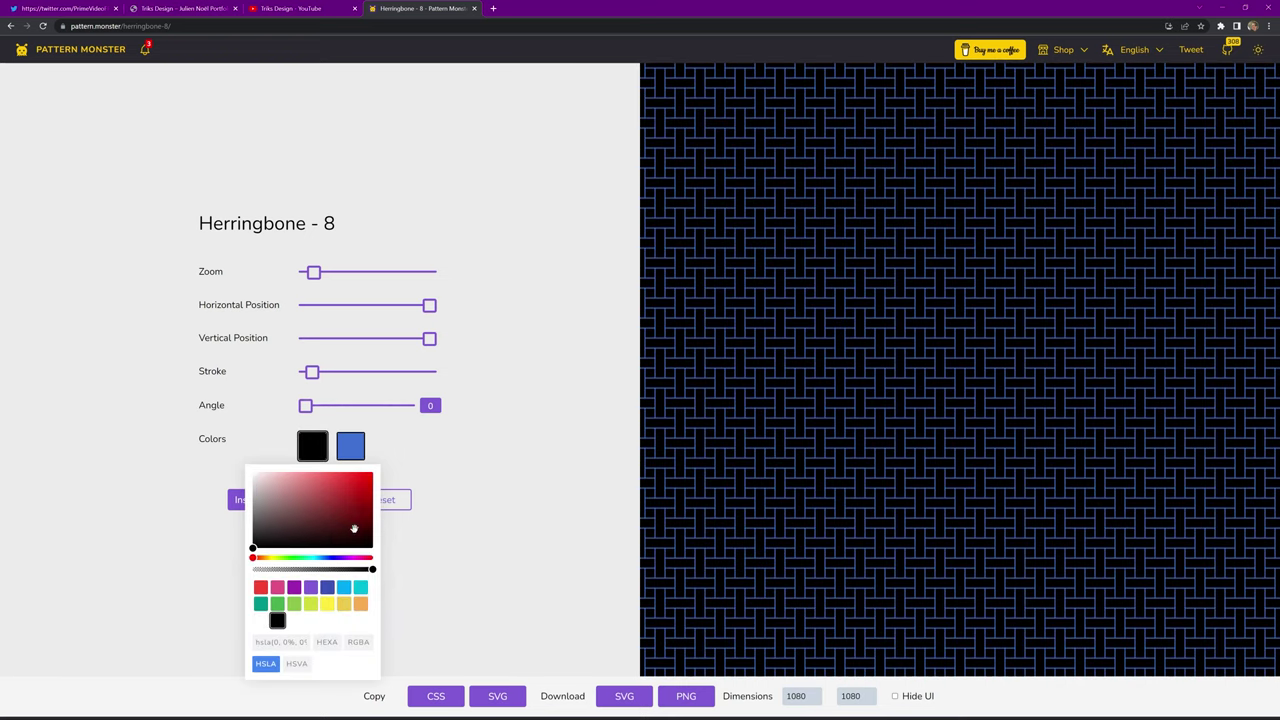
left_click(455, 660)
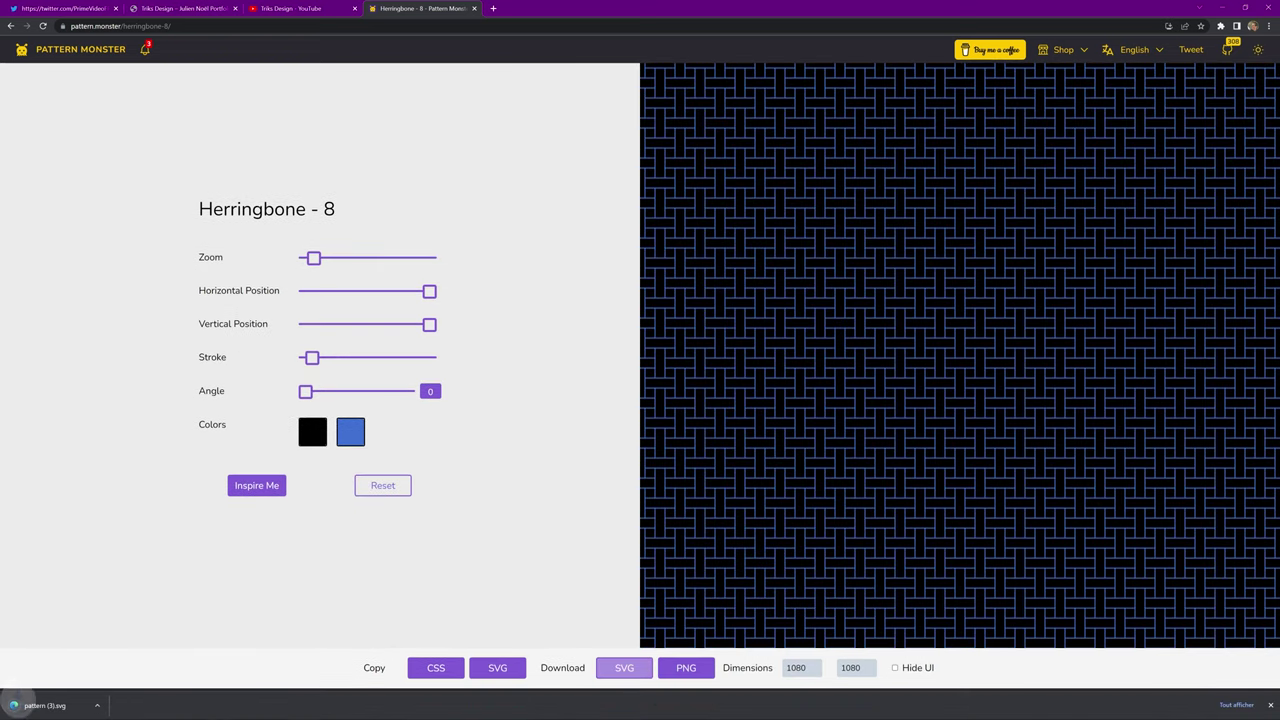
Download the pattern as pattern (3).svg, close its tab and return to Affinity Designer
left_click(54, 699)
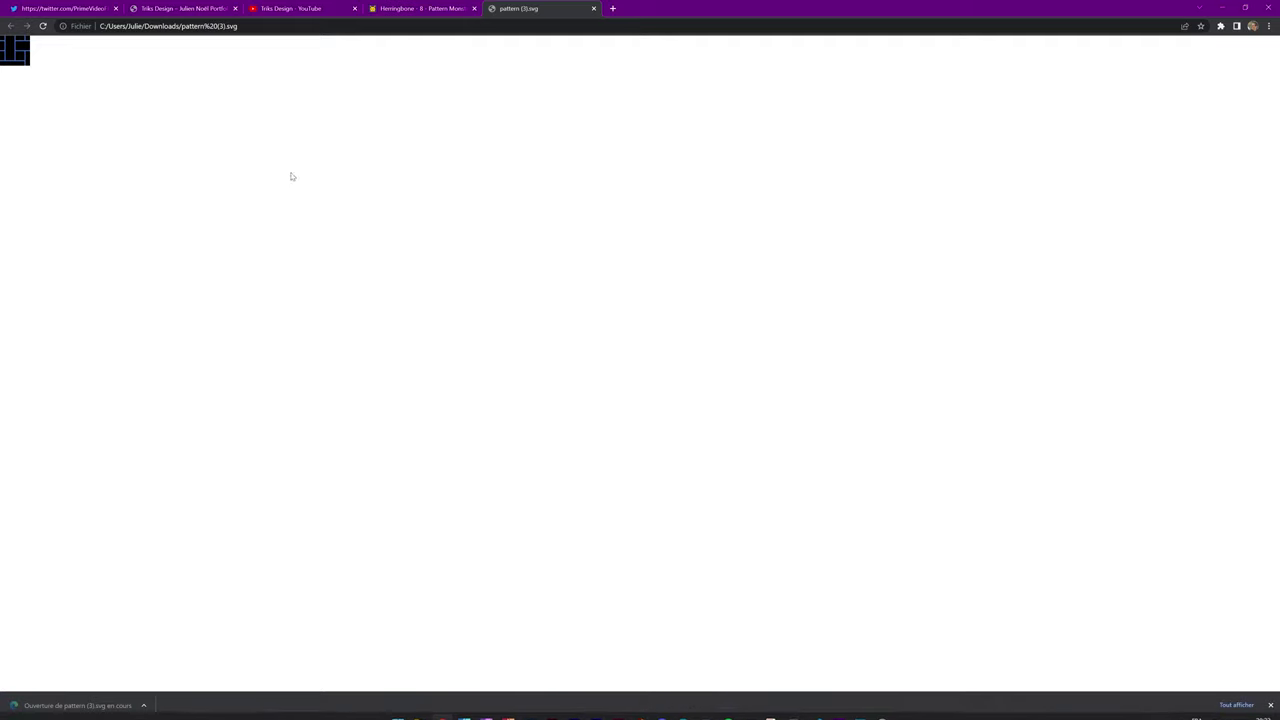
right_click(13, 51)
left_click(533, 115)
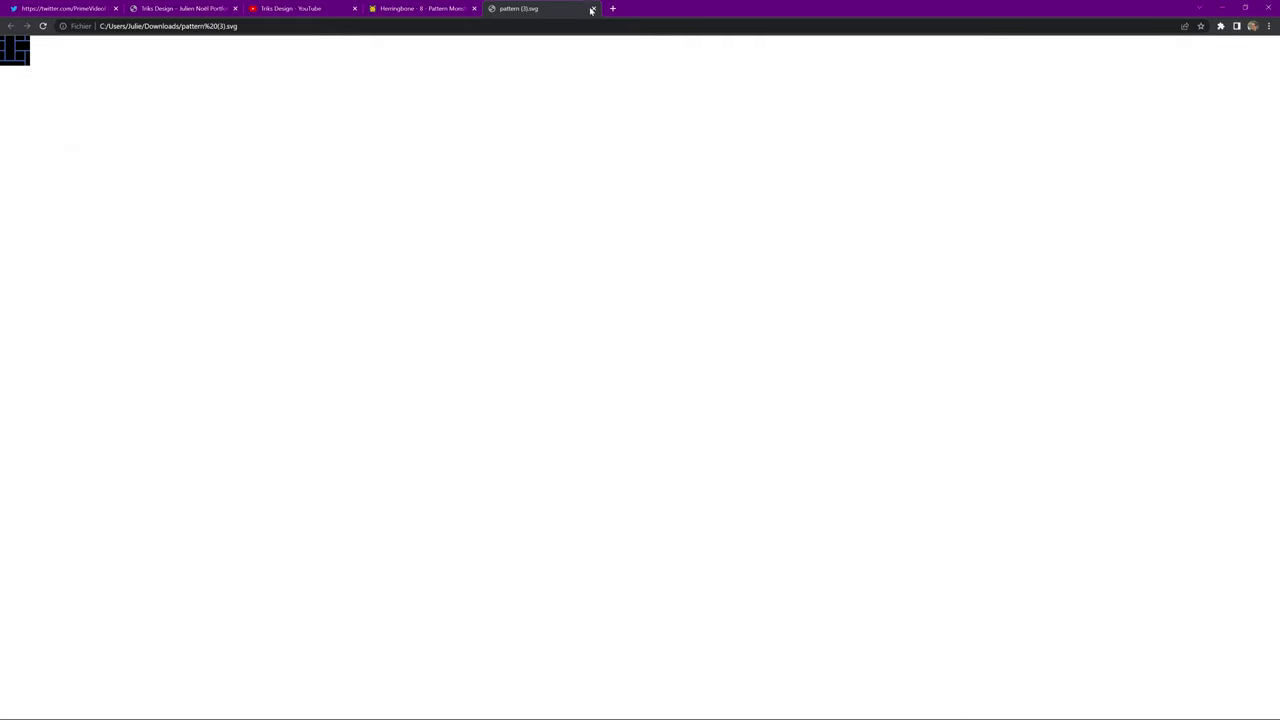
left_click(593, 8)
key("alt+Tab")
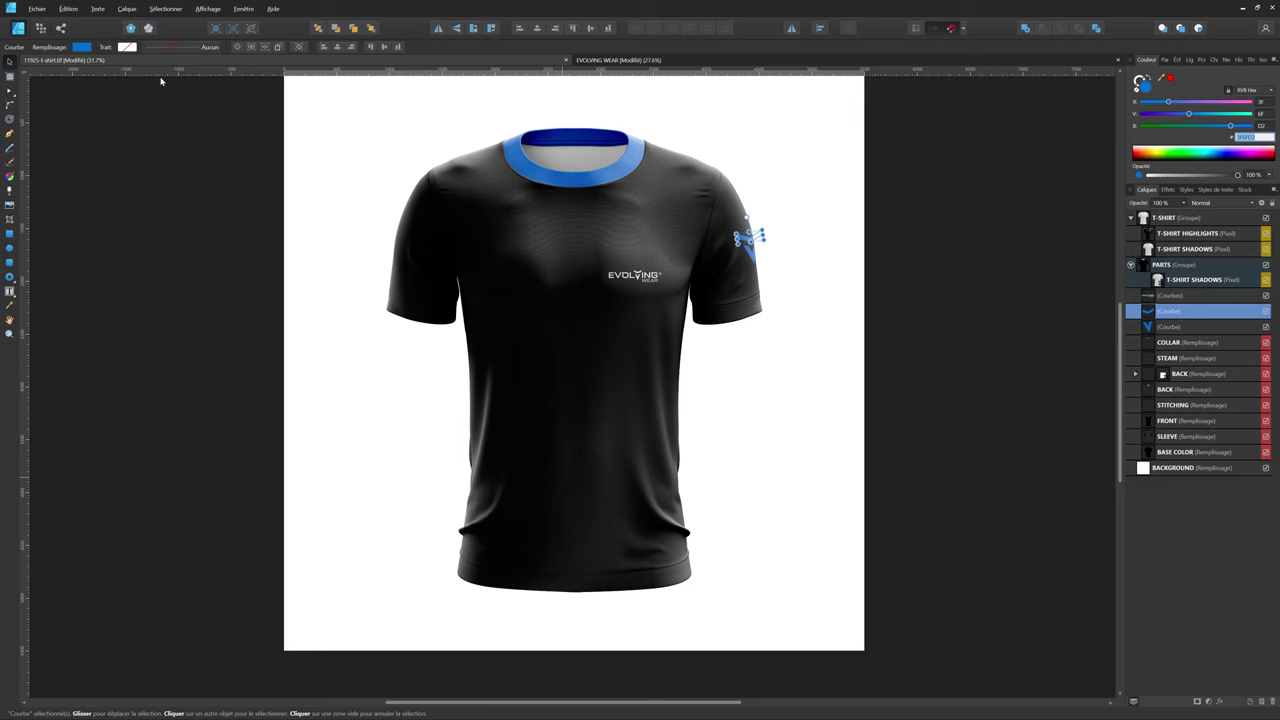
left_click(160, 81)
left_click(37, 8)
left_click(75, 42)
Open the downloaded pattern (3).svg in Affinity Designer
left_click(50, 8)
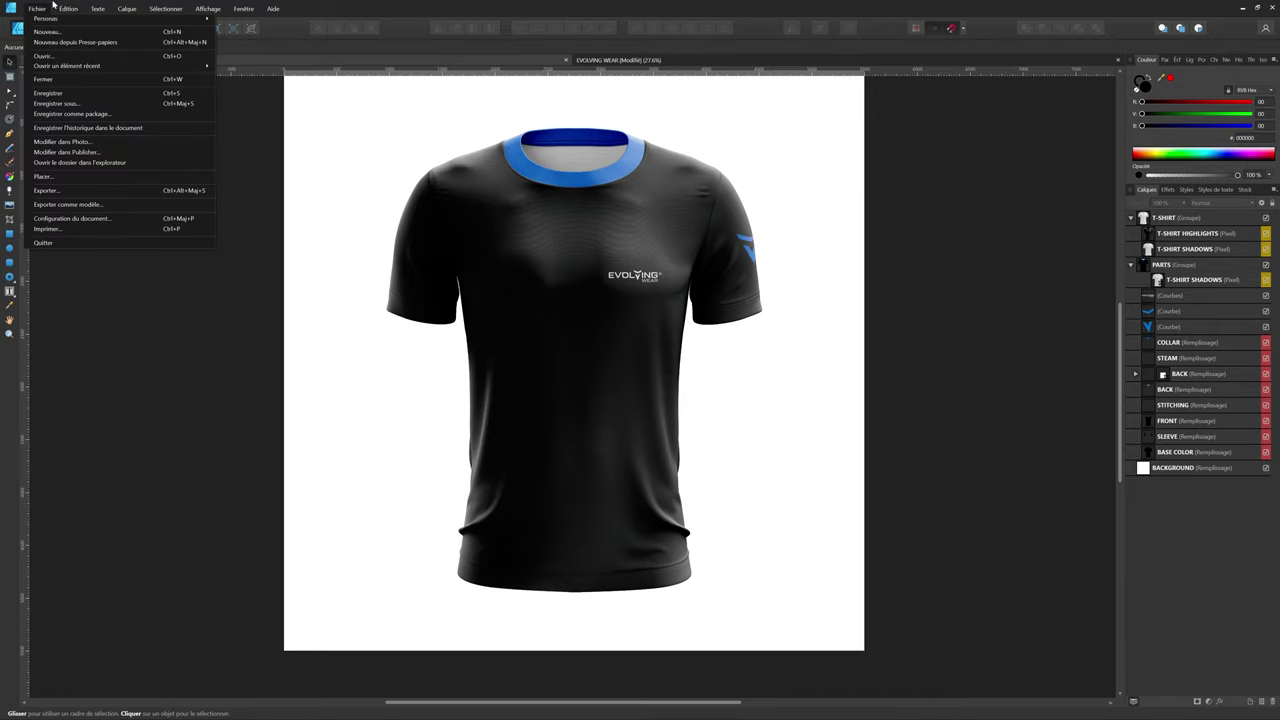
left_click(44, 56)
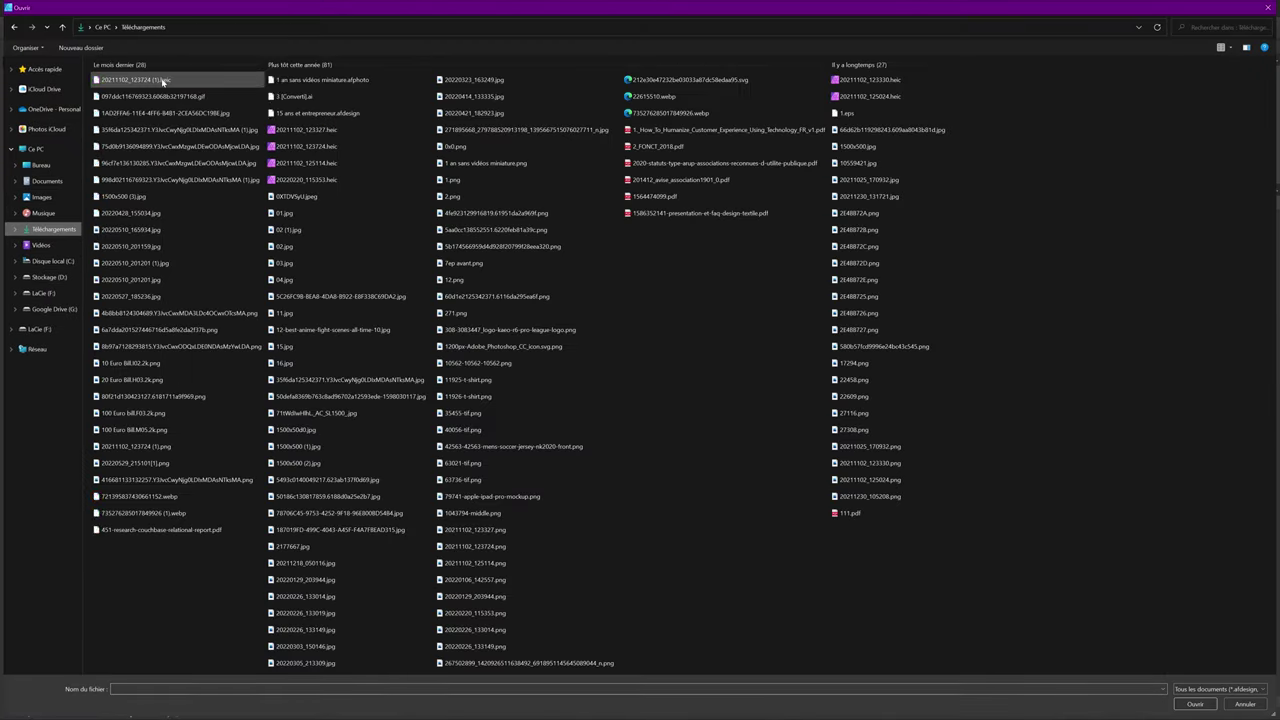
double_click(165, 102)
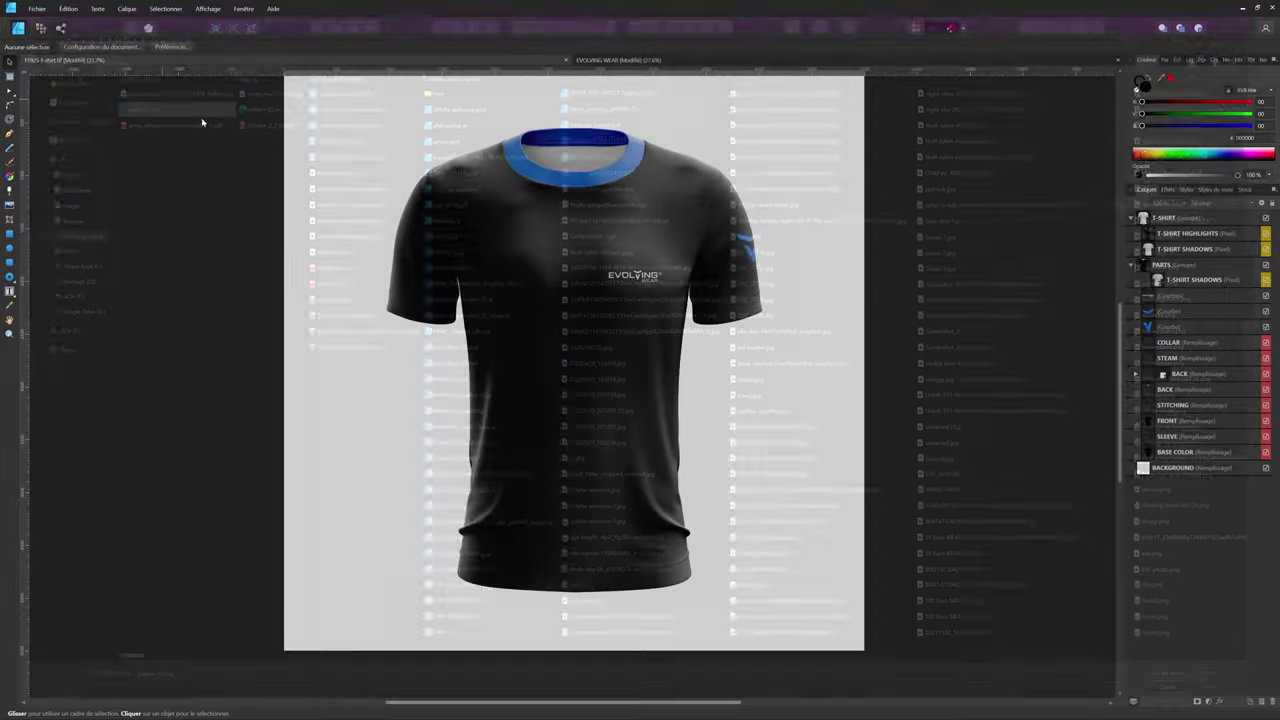
scroll(506, 286, "down", 3)
scroll(506, 286, "down", 1)
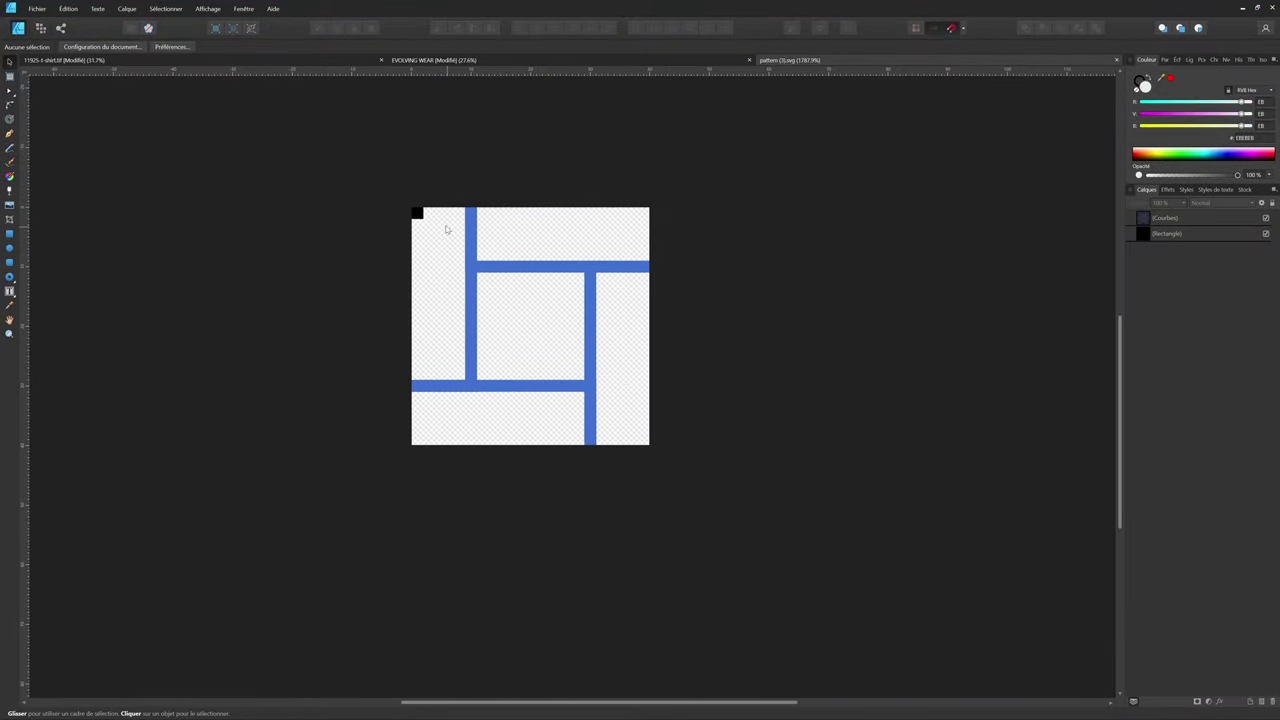
Stretch the black background rectangle to fill the whole square
left_click(417, 213)
left_click_drag(422, 218, 649, 445)
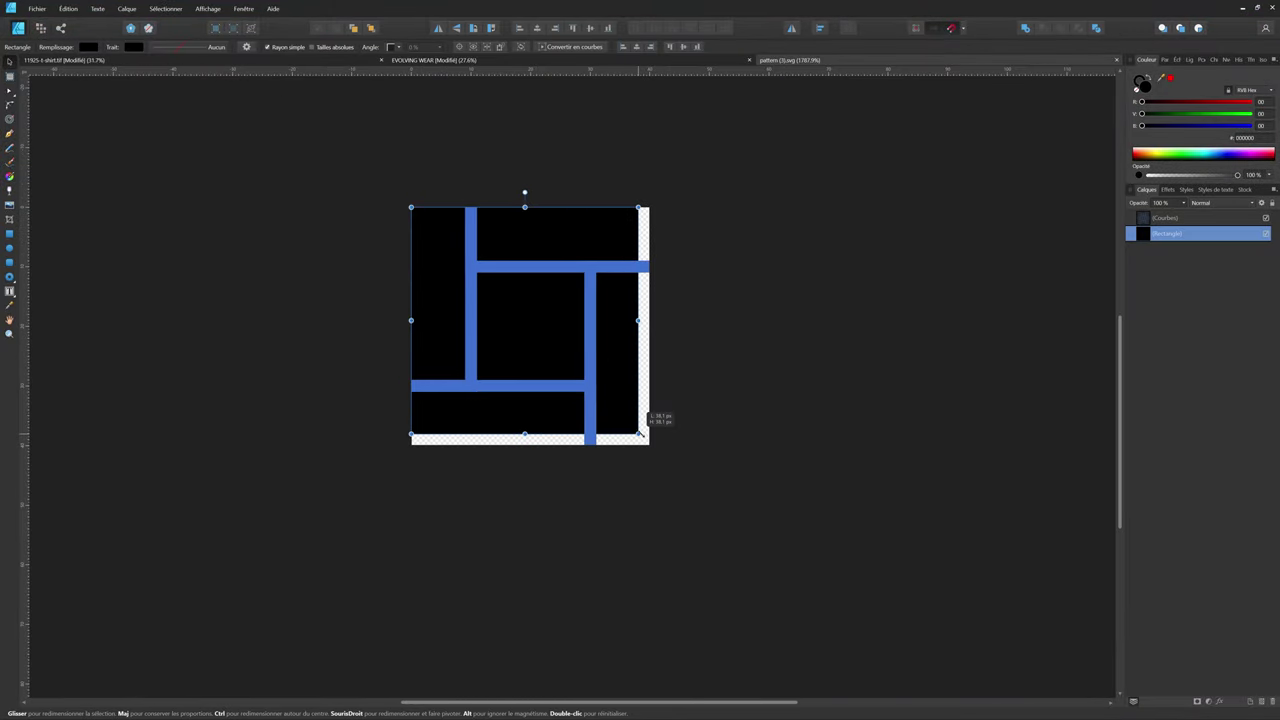
key("ctrl+a")
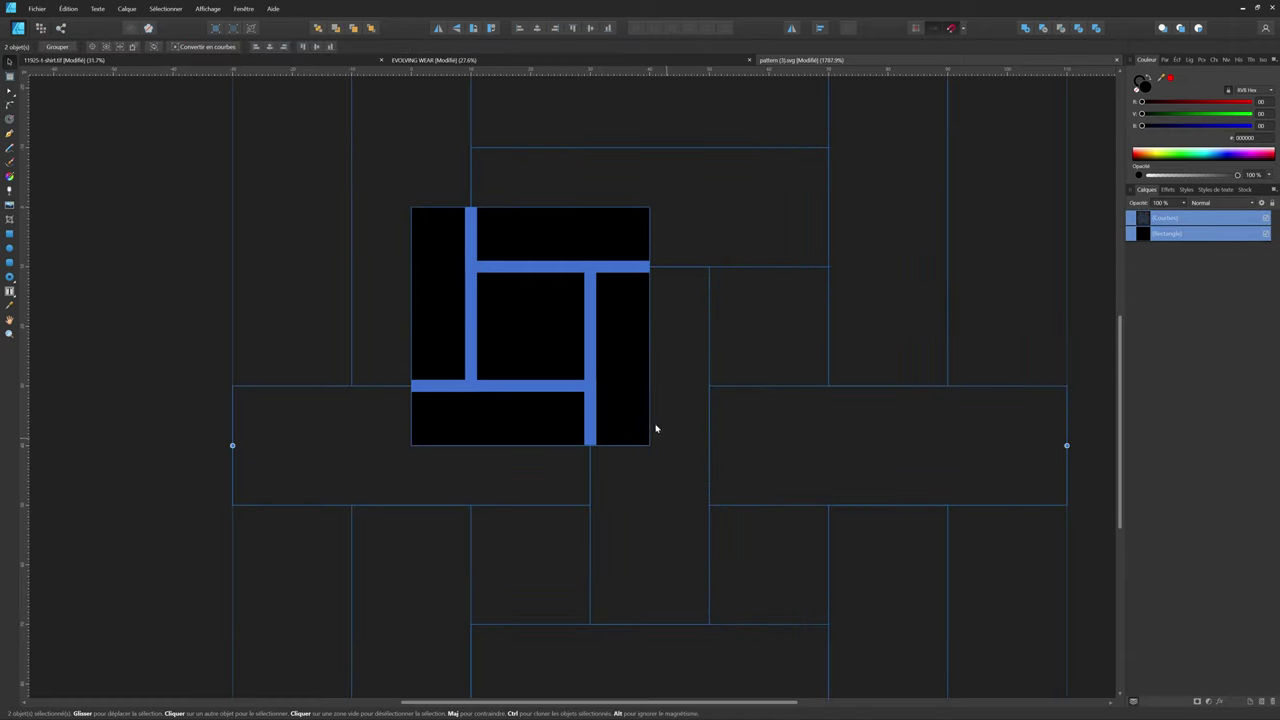
Move the blue weave lines and shrink the weave tile to about 9.7 px
scroll(738, 381, "down", 1)
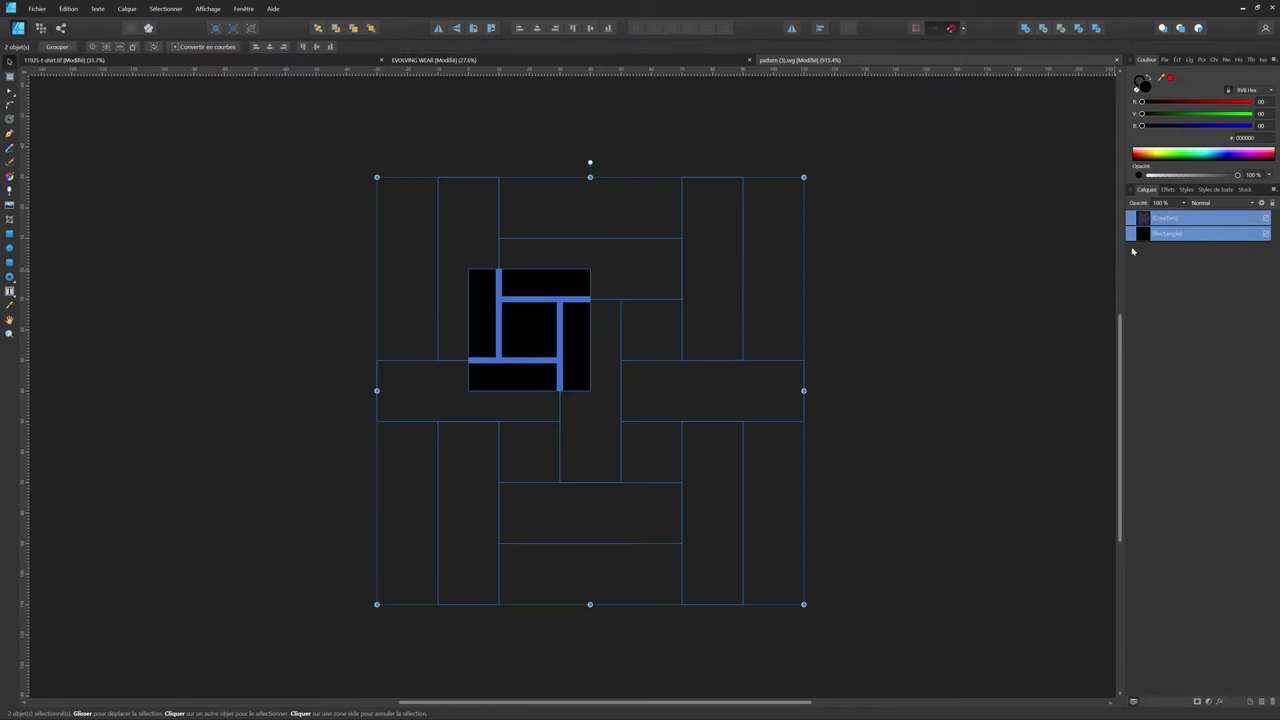
left_click(1166, 220)
left_click_drag(610, 443, 692, 528)
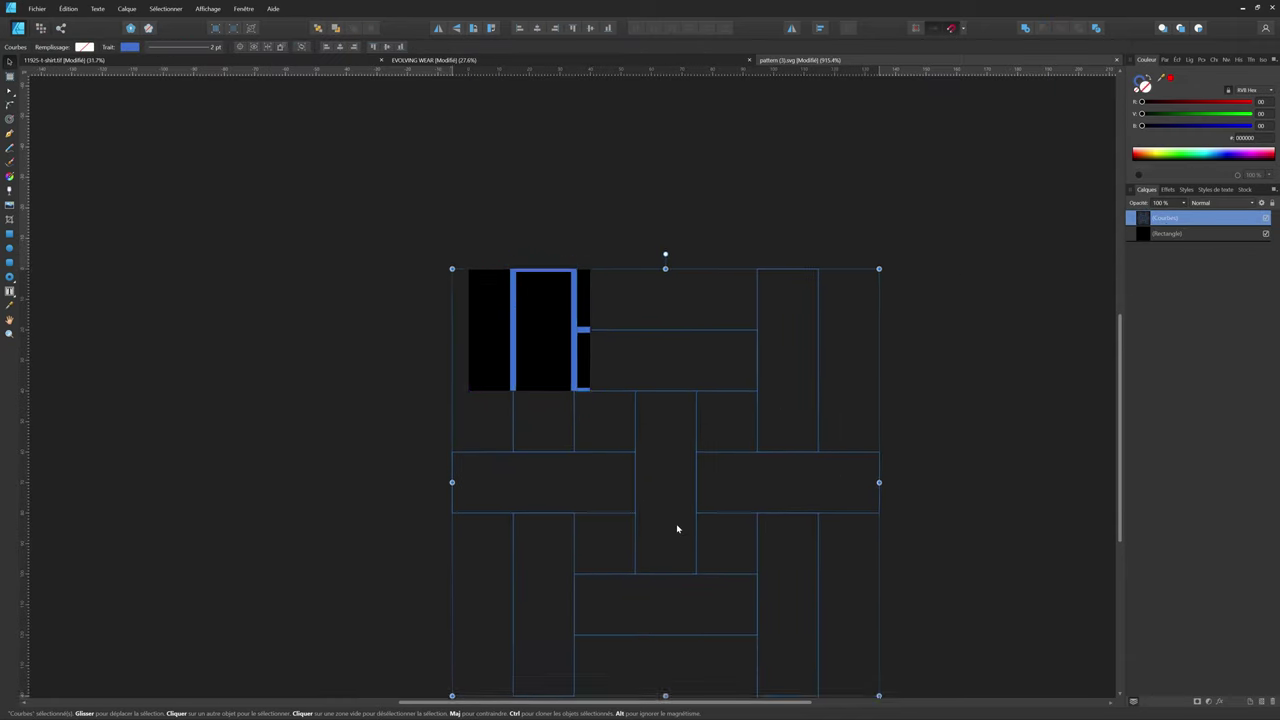
scroll(760, 551, "down", 2)
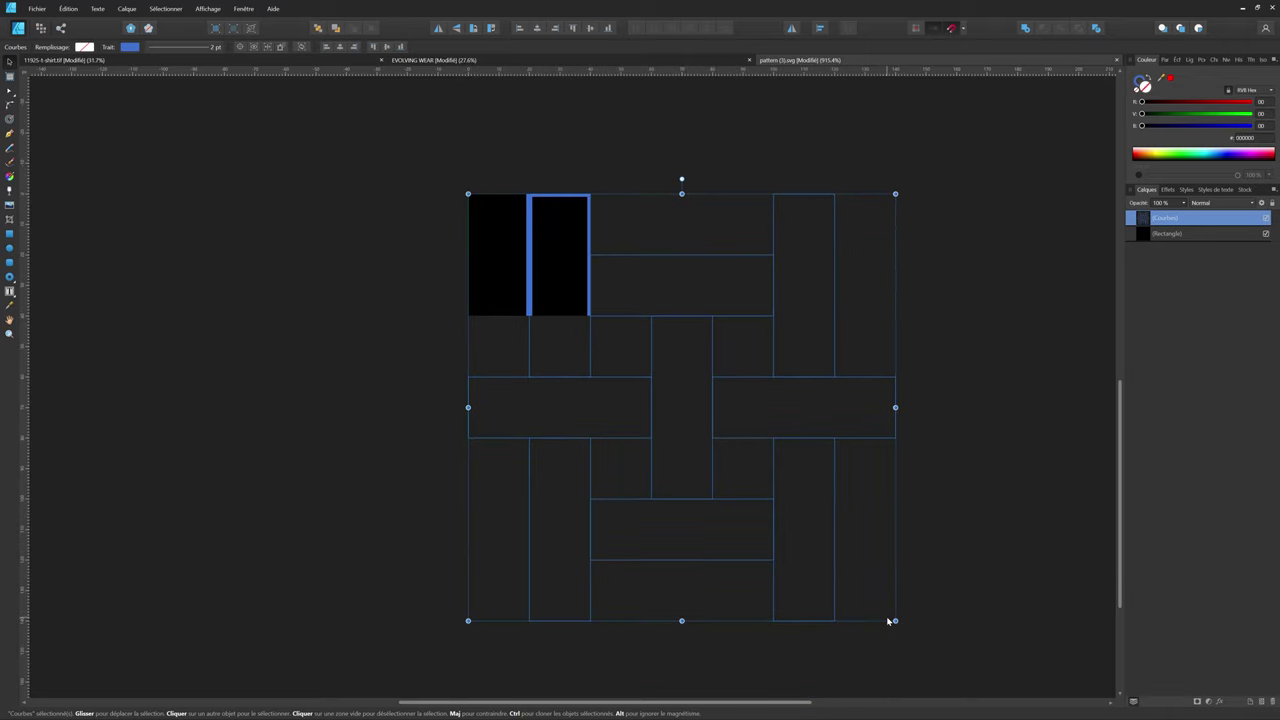
left_click_drag(895, 620, 864, 589)
mouse_move(810, 527)
left_mouse_down()
mouse_move(498, 222)
mouse_move(559, 300)
mouse_move(519, 315)
left_mouse_up()
scroll(498, 222, "up", 3)
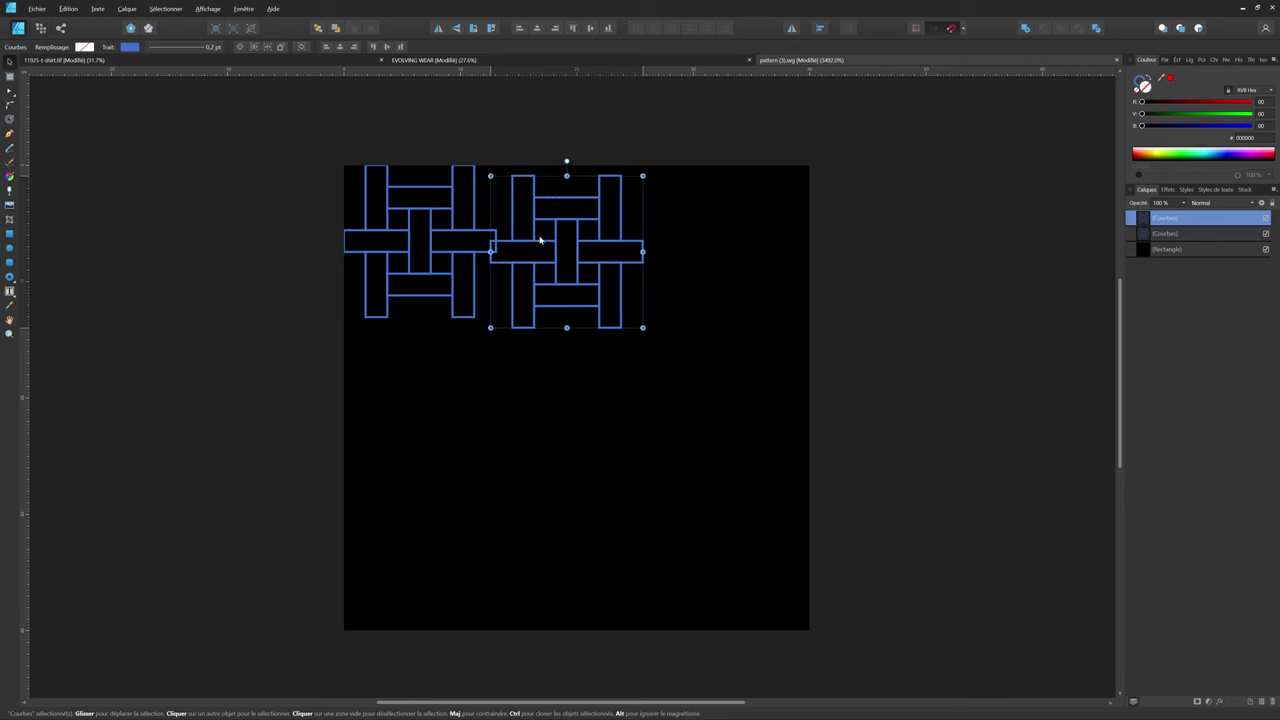
Align the copied weave tile beside the original, clone the tiles downward and group them
mouse_move(560, 240)
left_mouse_down()
mouse_move(497, 240)
mouse_move(657, 260)
left_mouse_up()
scroll(502, 284, "up", 5)
scroll(502, 284, "up", 3)
scroll(437, 260, "down", 6)
scroll(657, 260, "up", 8)
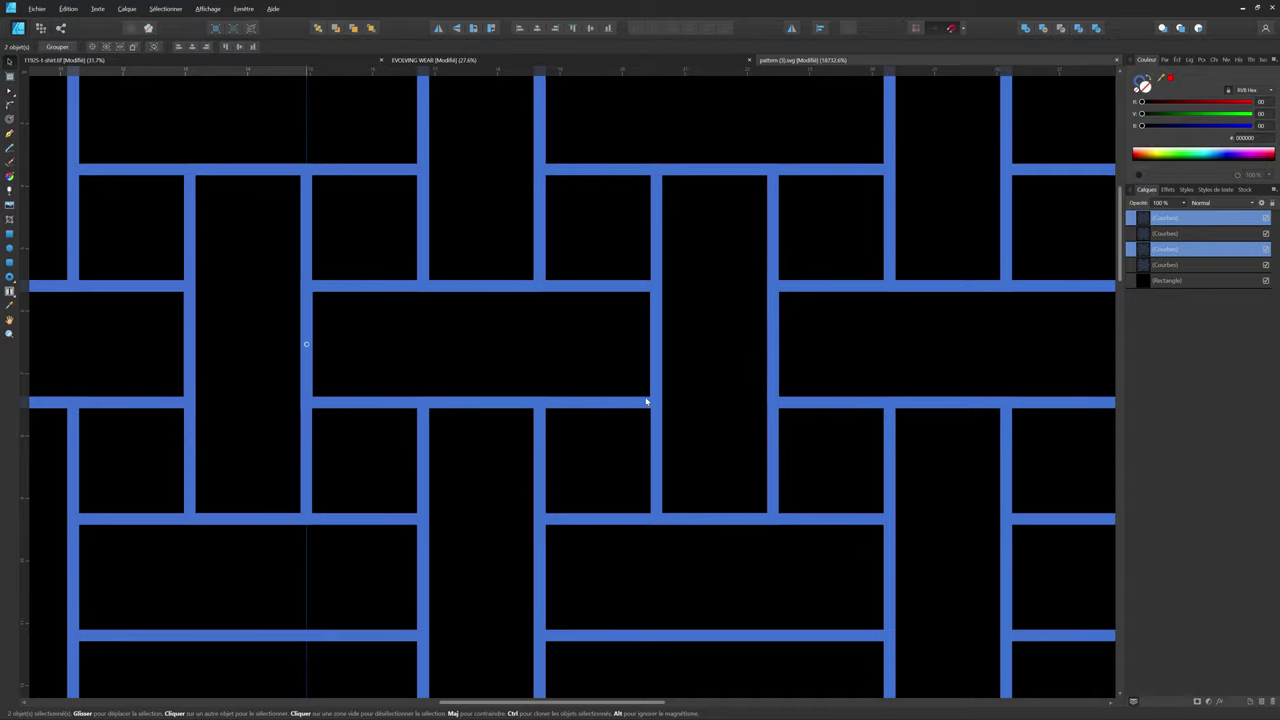
scroll(661, 414, "down", 6)
key("ctrl+a")
scroll(634, 184, "down", 2)
left_click_drag(634, 184, 634, 297)
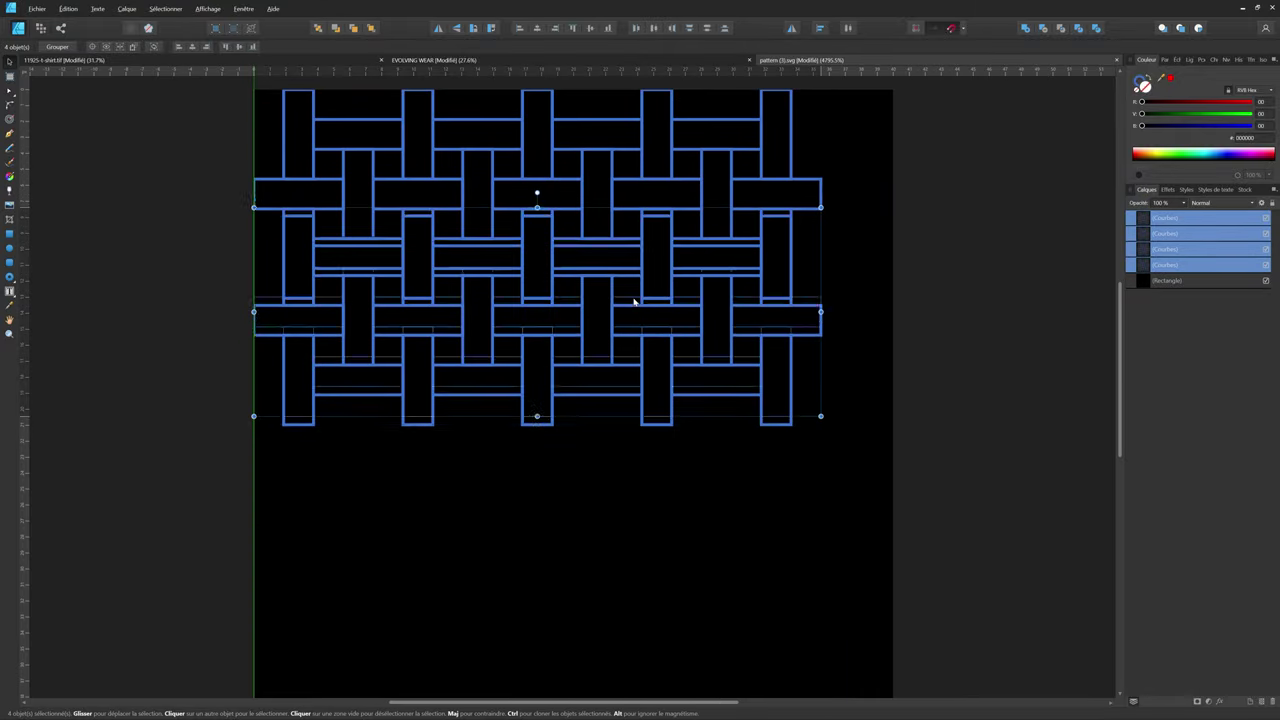
scroll(517, 194, "up", 6)
scroll(523, 329, "down", 5)
scroll(577, 355, "up", 5)
scroll(577, 355, "down", 2)
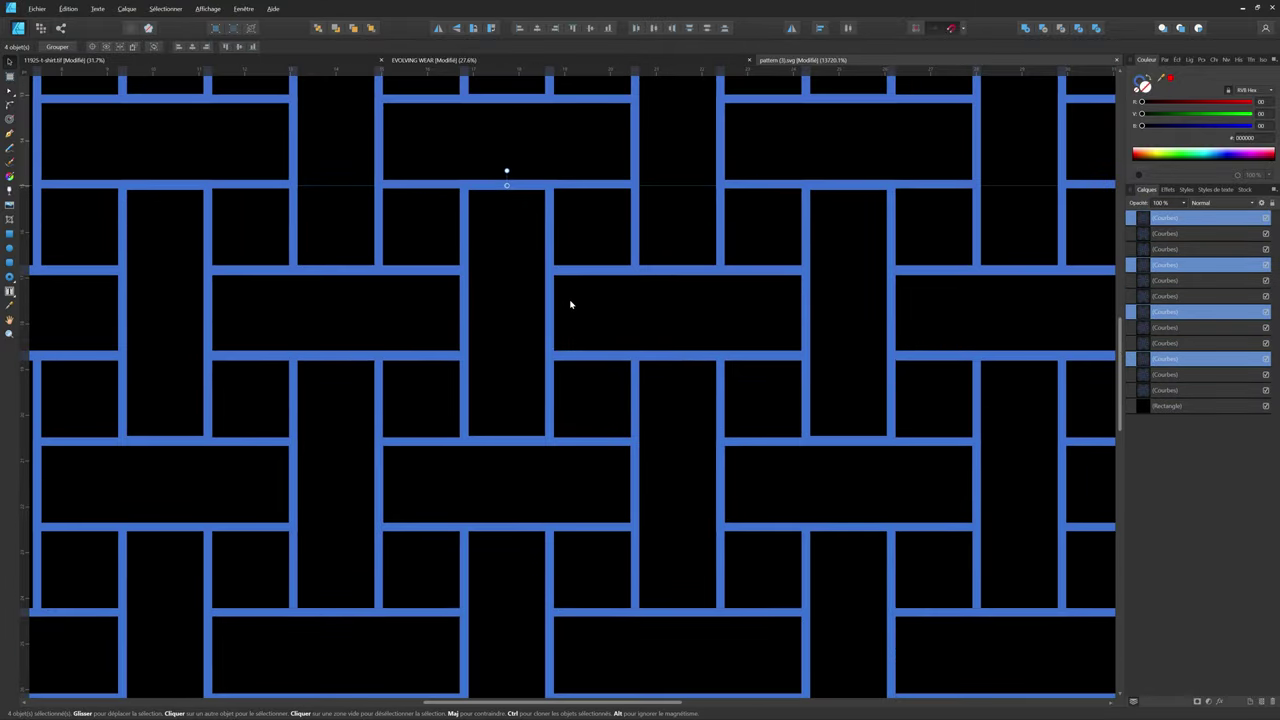
scroll(569, 303, "down", 4)
key("ctrl+g")
Shrink the grouped weave, clone it downward, group the stack, and clone it rightward
left_click_drag(663, 354, 492, 180)
scroll(492, 180, "up", 3)
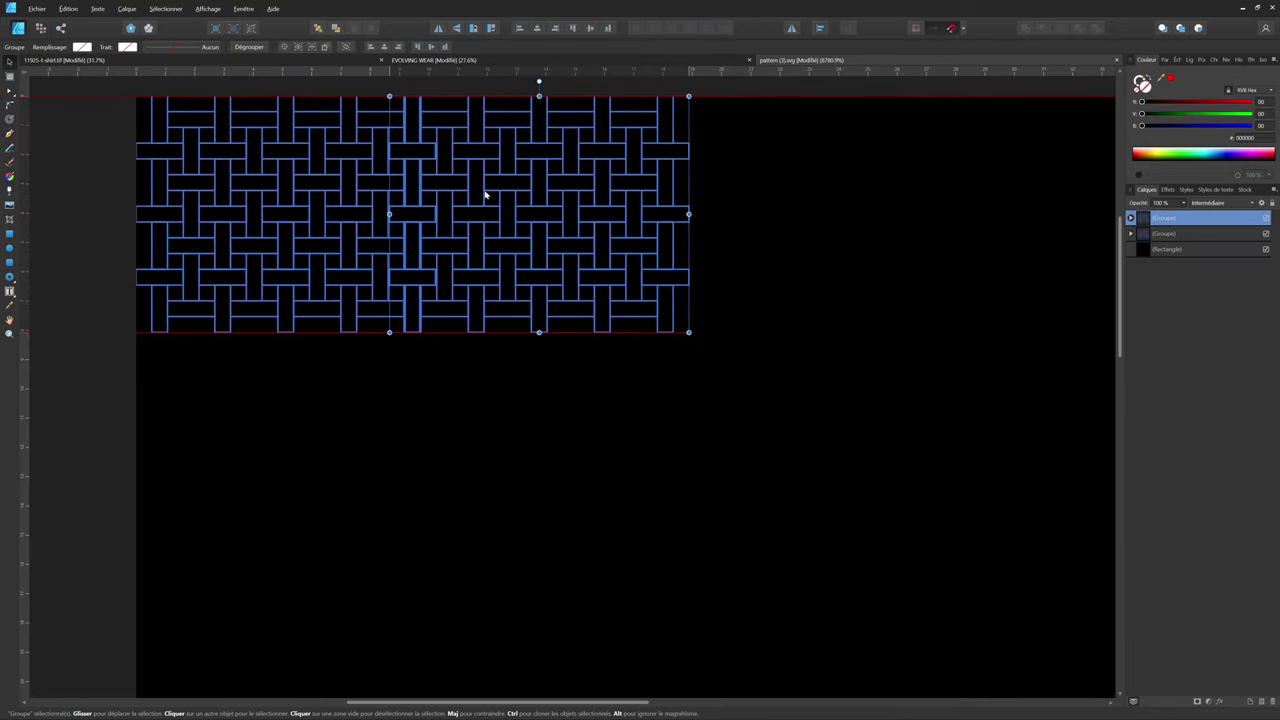
scroll(491, 206, "up", 3)
scroll(491, 206, "down", 5)
left_click_drag(449, 240, 449, 414)
scroll(501, 298, "up", 5)
scroll(501, 298, "up", 1)
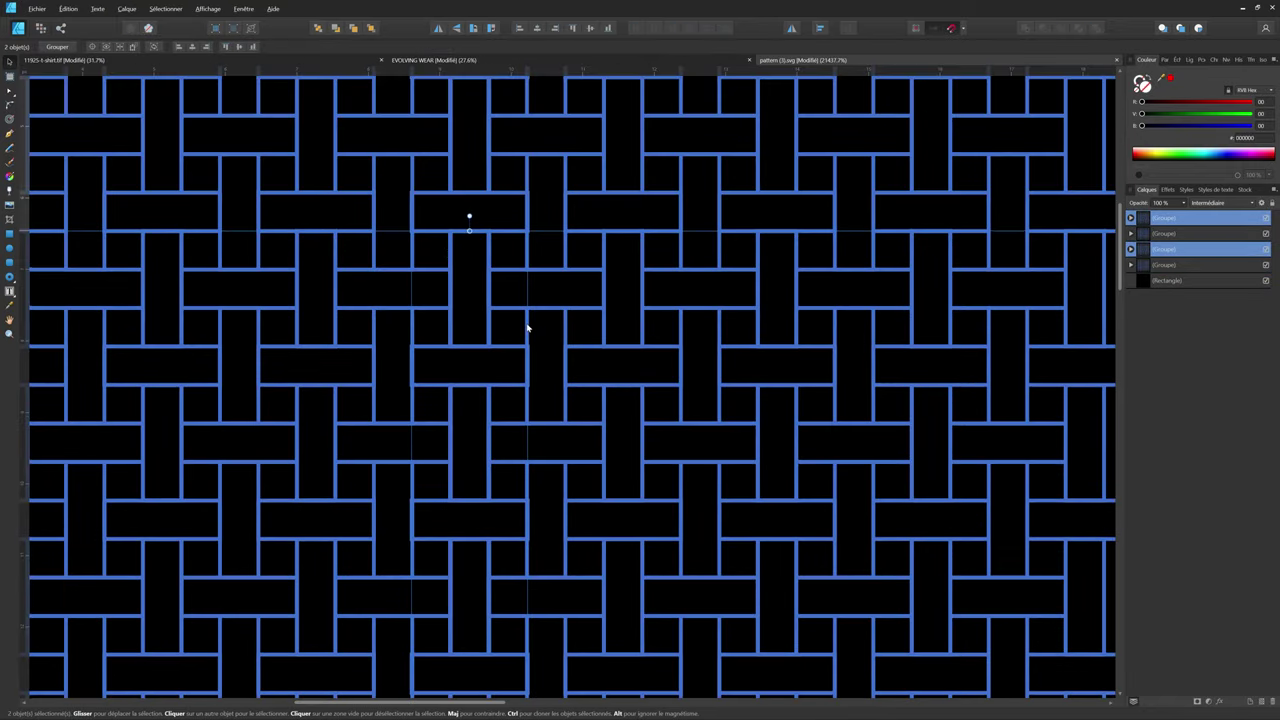
scroll(526, 323, "down", 6)
key("ctrl+g")
mouse_move(358, 251)
left_mouse_down()
mouse_move(640, 251)
mouse_move(590, 466)
left_mouse_up()
Select all eight pattern groups and merge them into one group
scroll(600, 272, "up", 6)
scroll(600, 272, "down", 6)
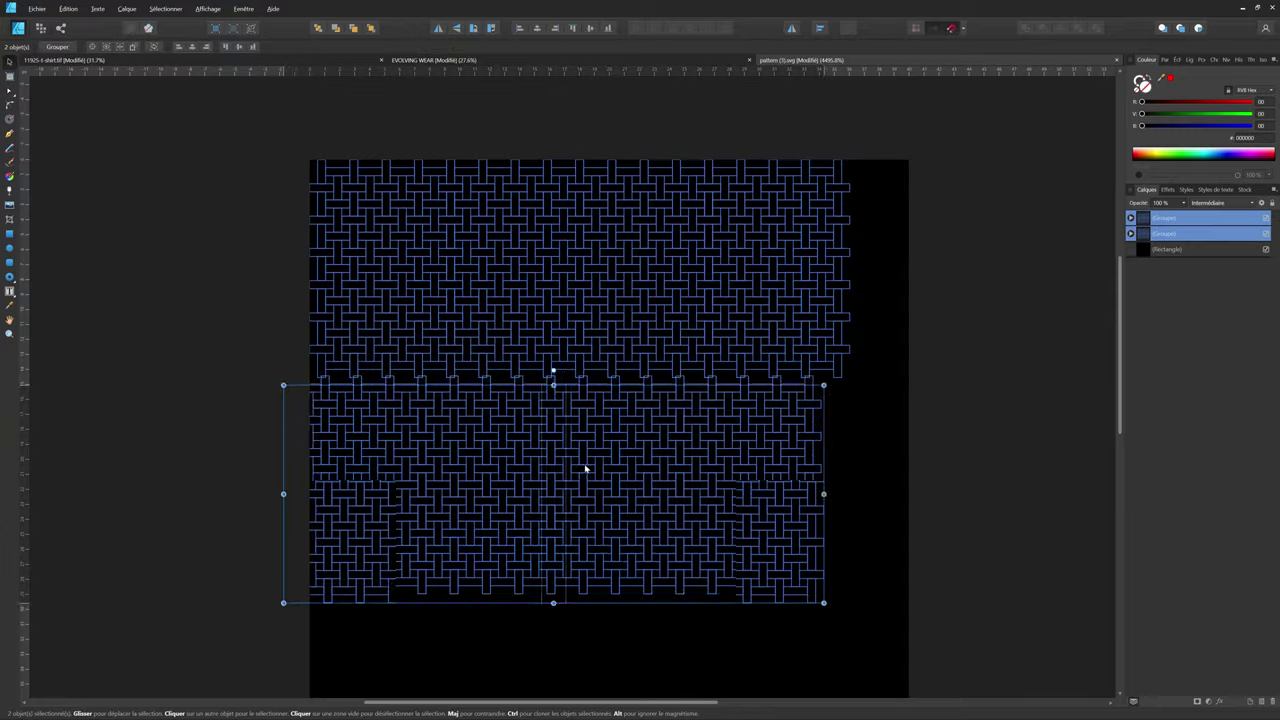
scroll(343, 357, "up", 3)
scroll(397, 448, "up", 2)
scroll(577, 471, "up", 1)
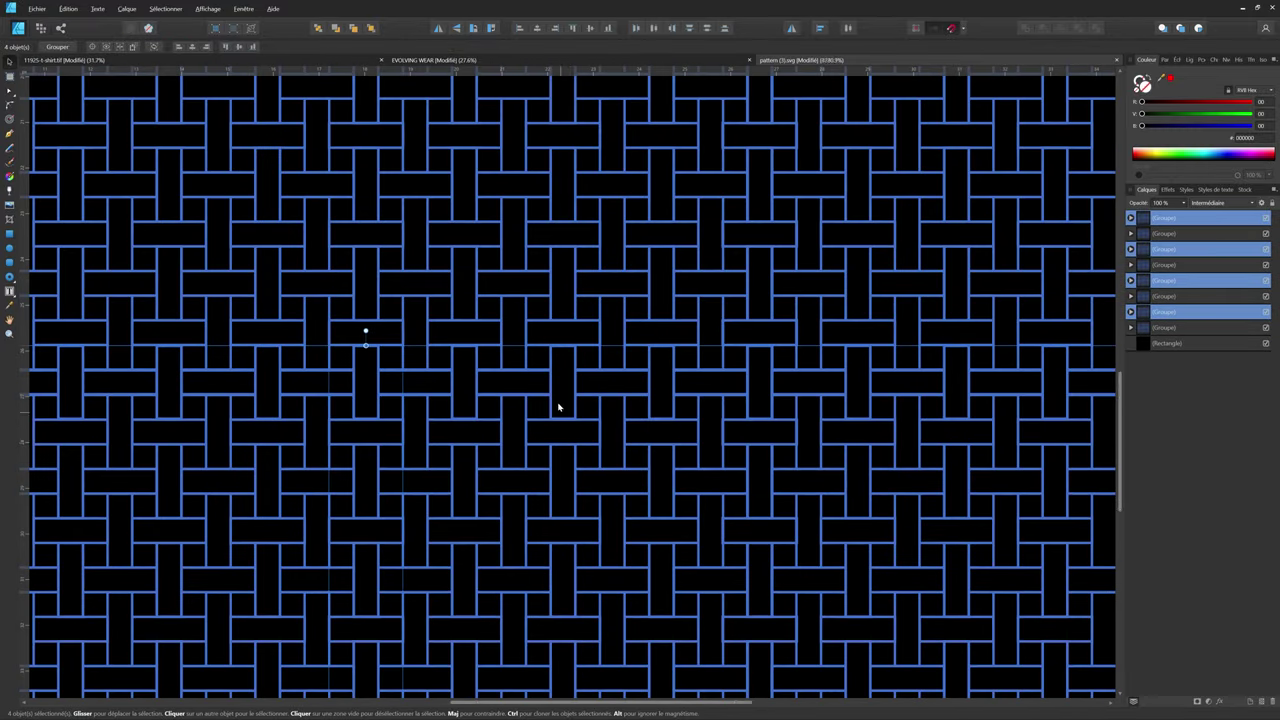
scroll(557, 406, "down", 6)
left_click(1165, 327)
left_click(1156, 218, "shift")
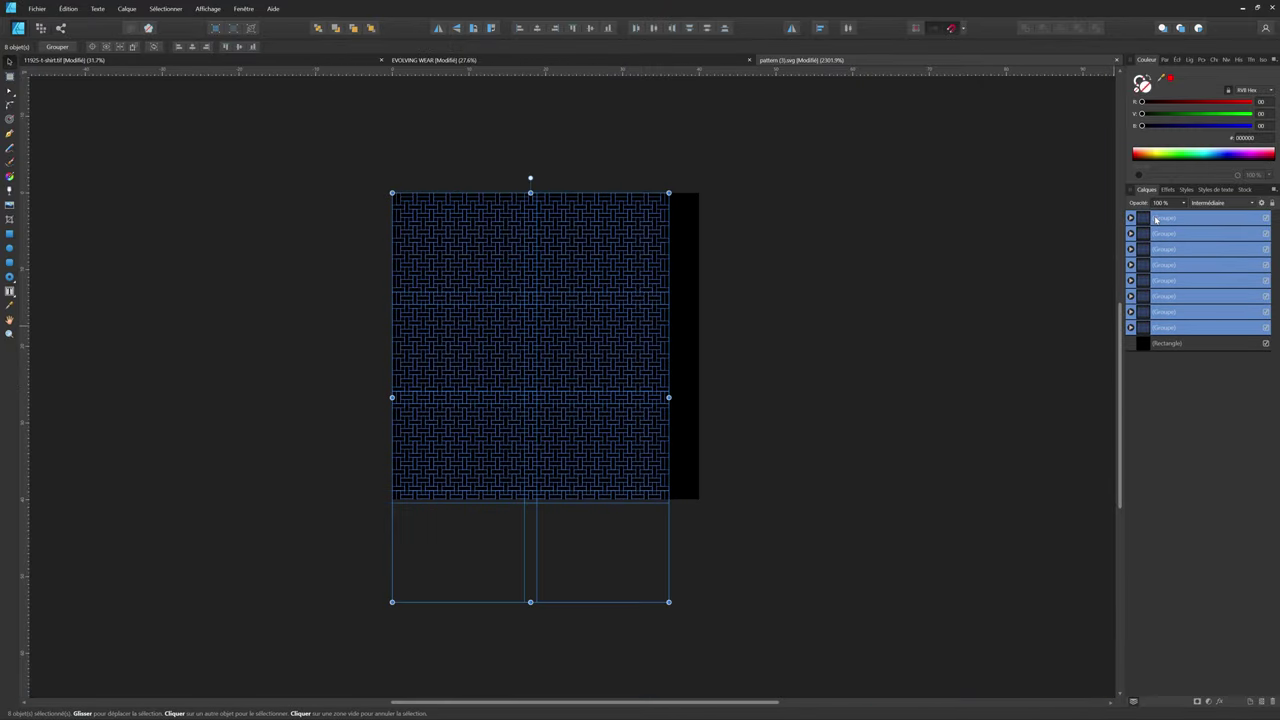
key("ctrl+g")
Paste the woven pattern into the t-shirt mockup inside the PARTS group
left_click(440, 60)
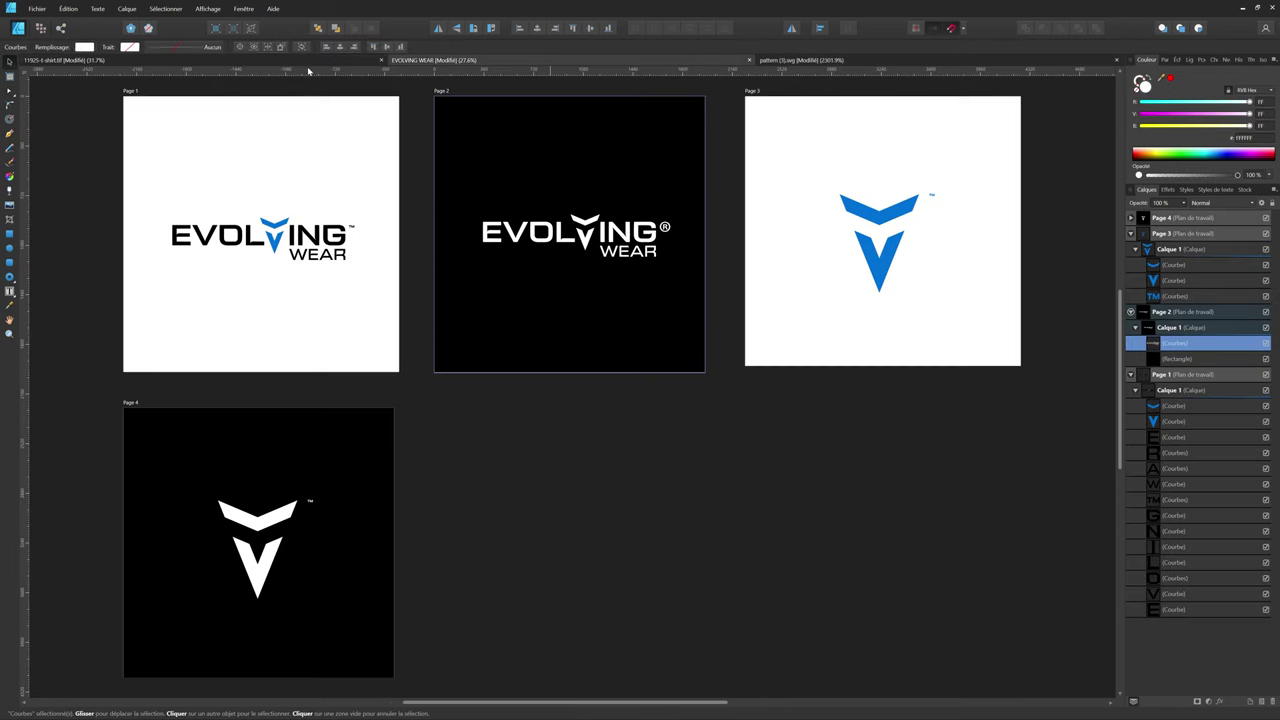
left_click(305, 60)
key("ctrl+v")
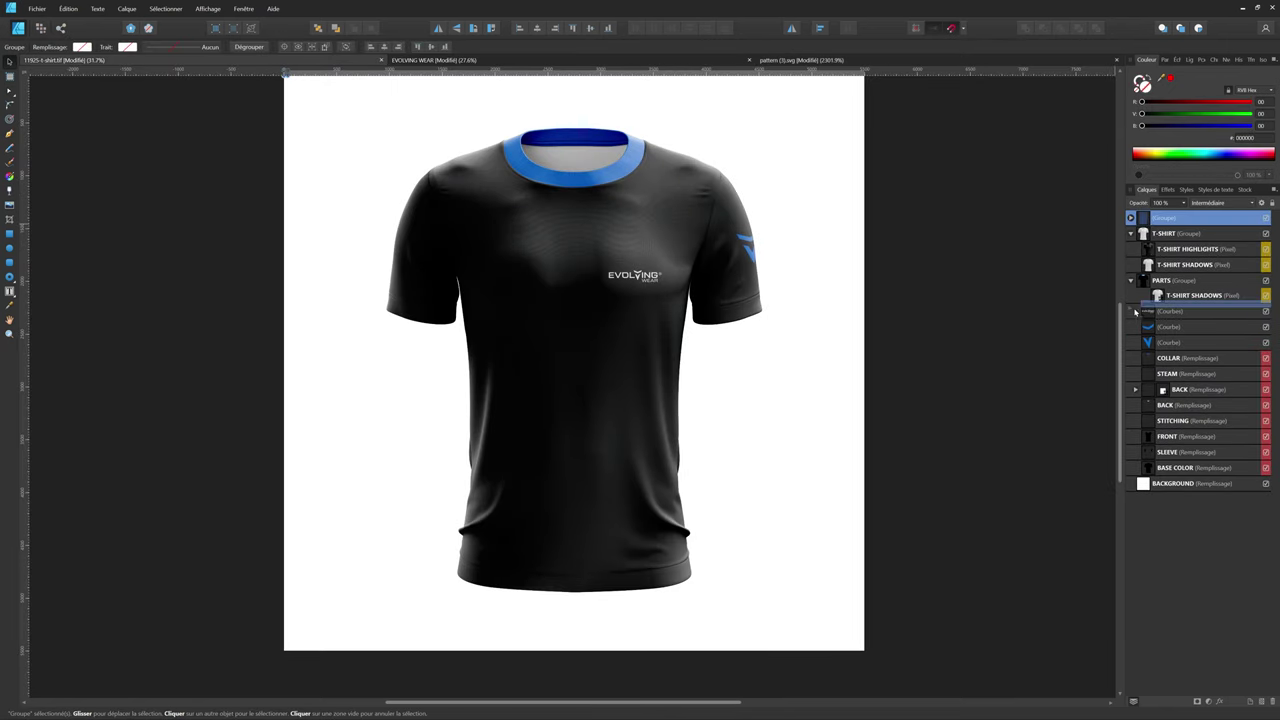
left_click_drag(1148, 220, 1165, 306)
Enlarge the pattern over the whole shirt and stack it between STITCHING and FRONT
scroll(590, 282, "down", 5)
scroll(550, 248, "up", 4)
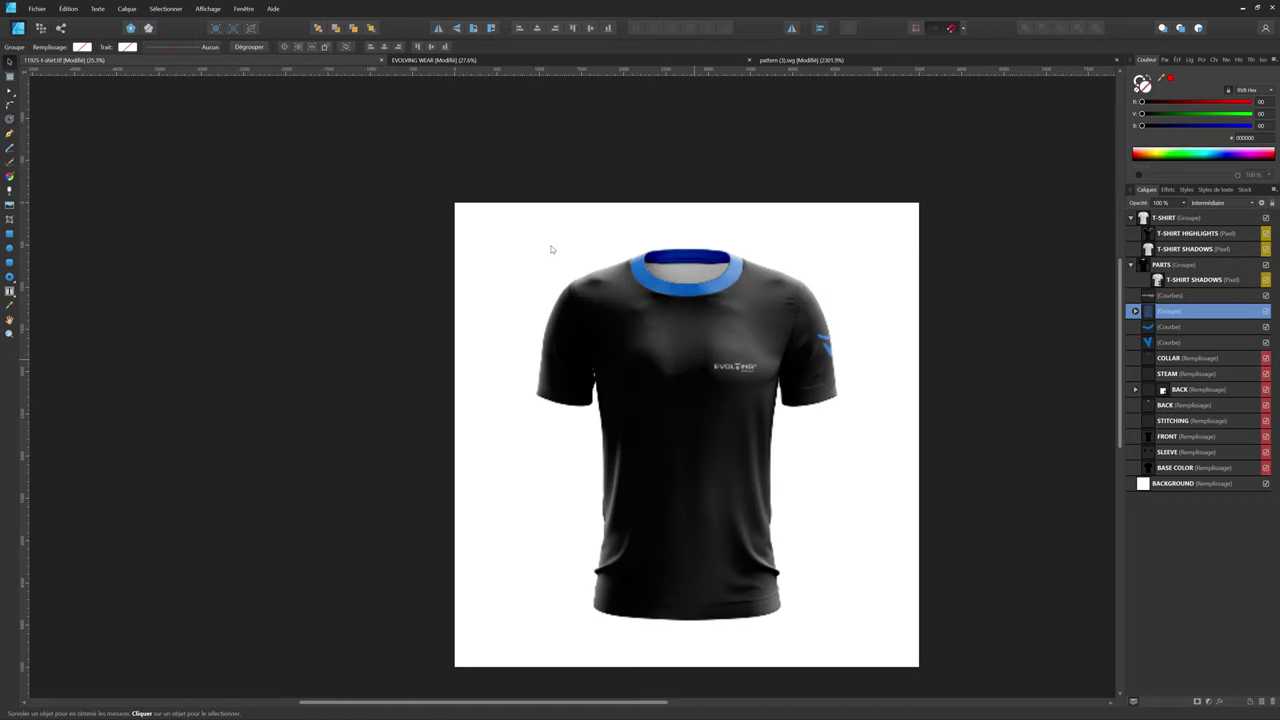
mouse_move(456, 202)
left_mouse_down()
mouse_move(577, 343)
mouse_move(986, 677)
left_mouse_up()
left_click_drag(716, 490, 750, 428)
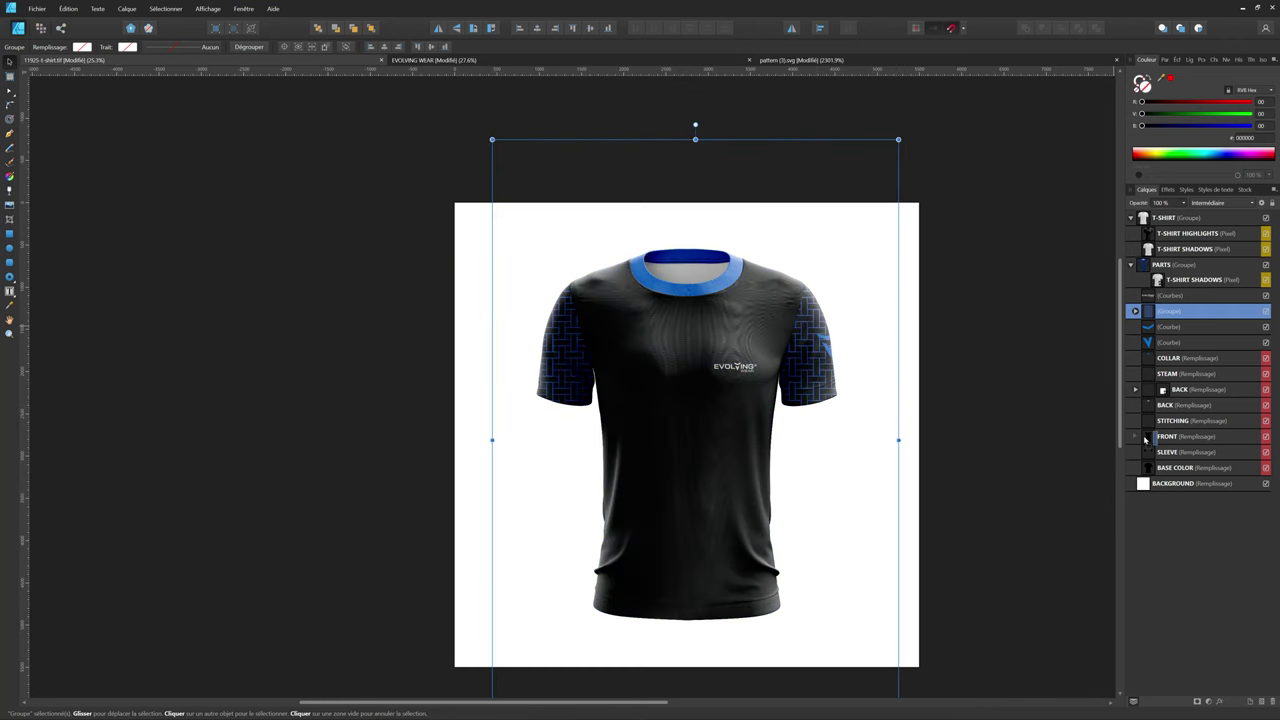
left_click_drag(1149, 443, 1146, 437)
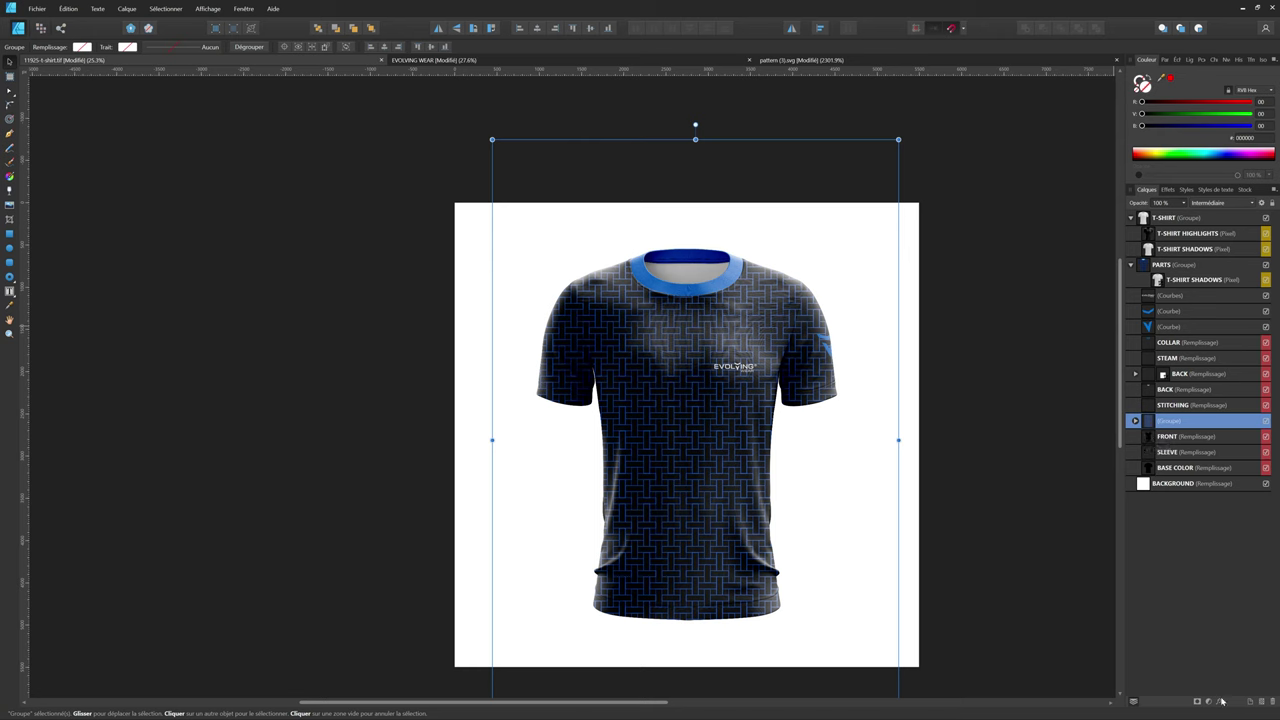
Add a Recolour adjustment to the pattern with 0% saturation and -43% lightness
left_click(1090, 488)
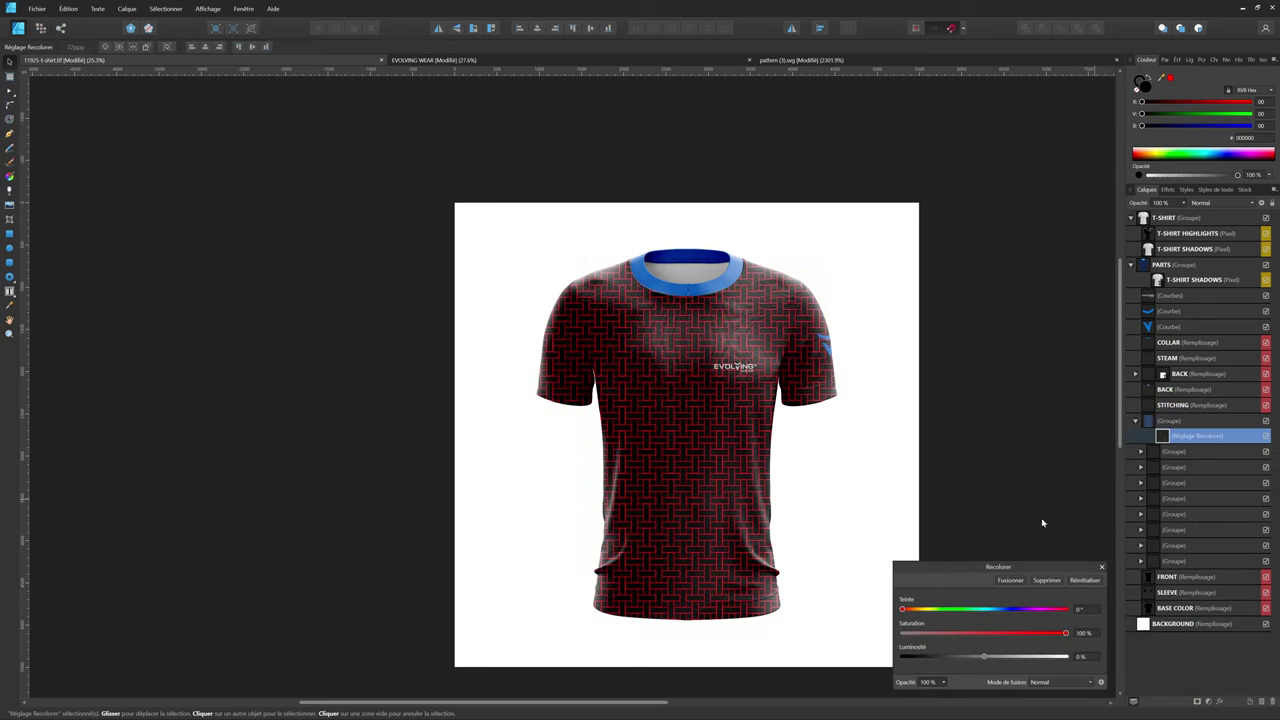
left_click(925, 636)
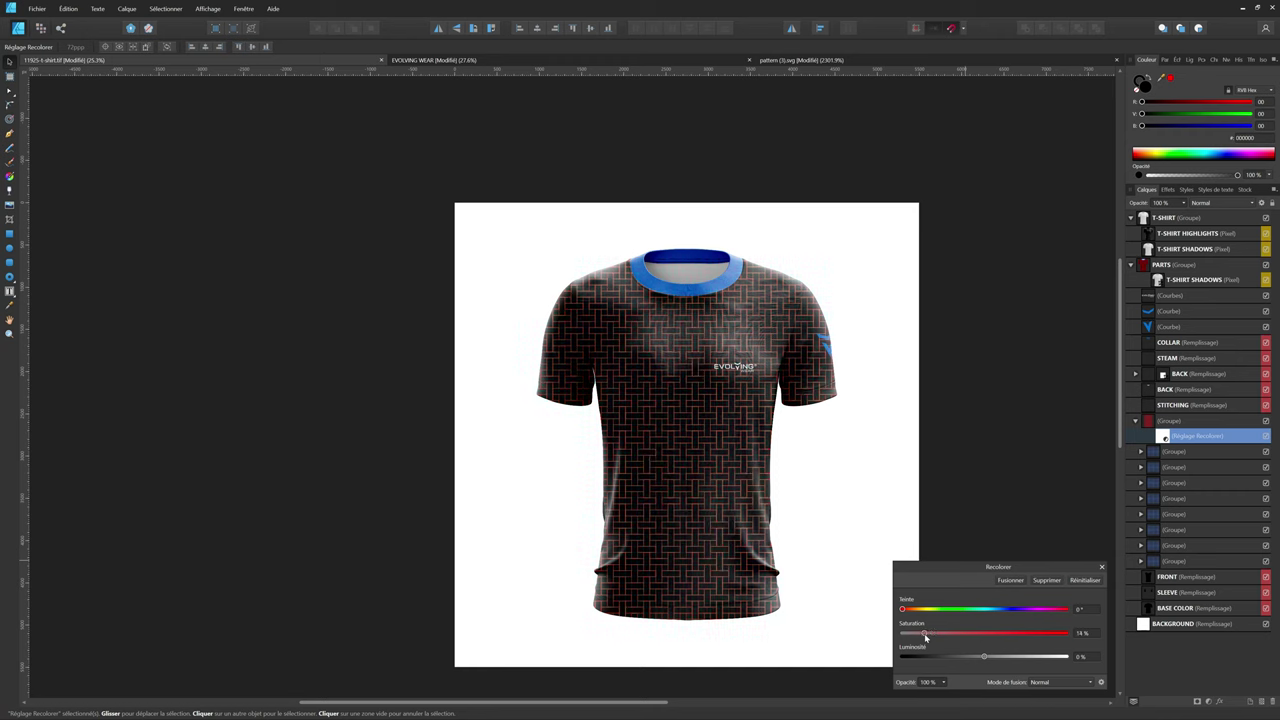
left_click_drag(950, 661, 942, 659)
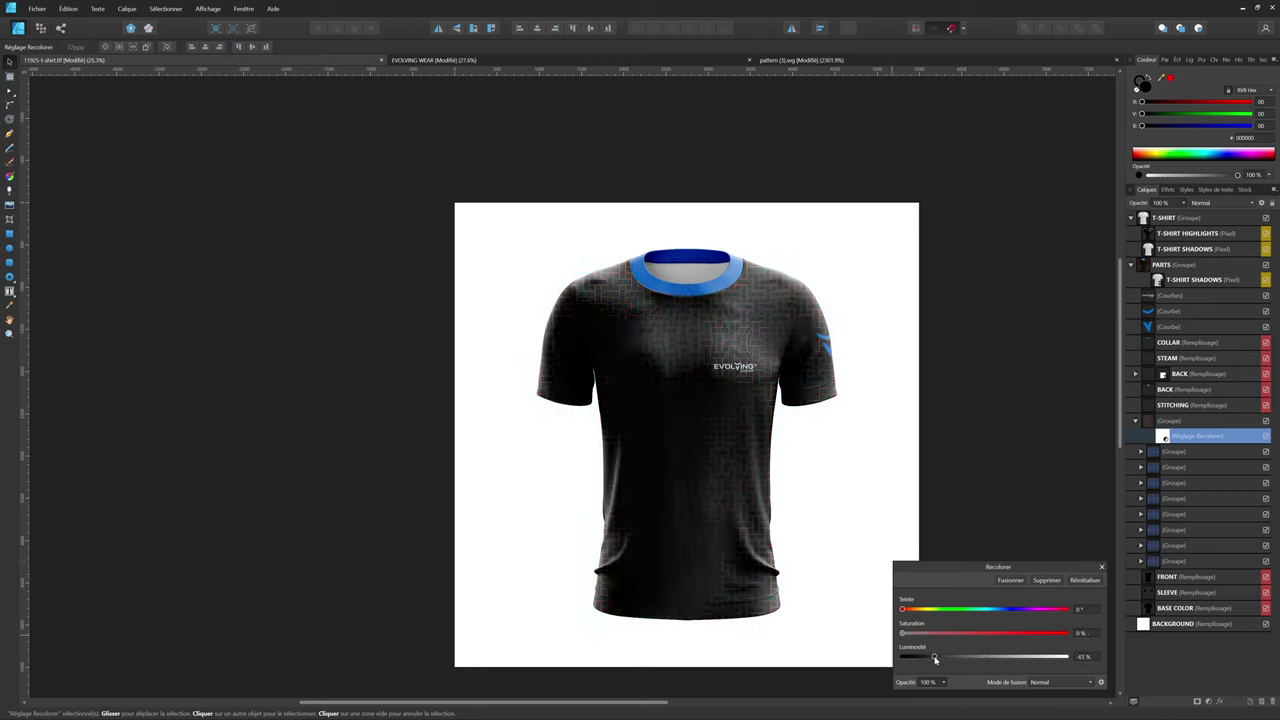
scroll(700, 450, "down", 1)
scroll(629, 437, "up", 2)
scroll(717, 266, "up", 2)
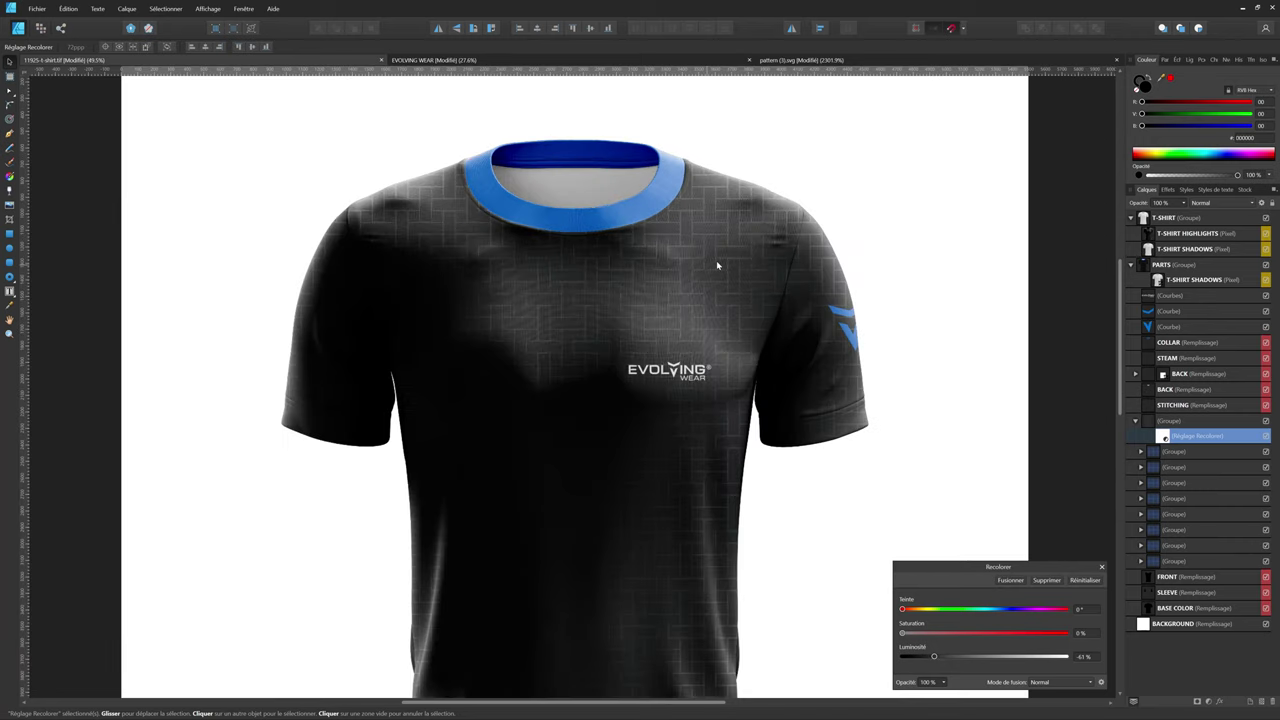
scroll(815, 281, "up", 1)
scroll(665, 273, "down", 3)
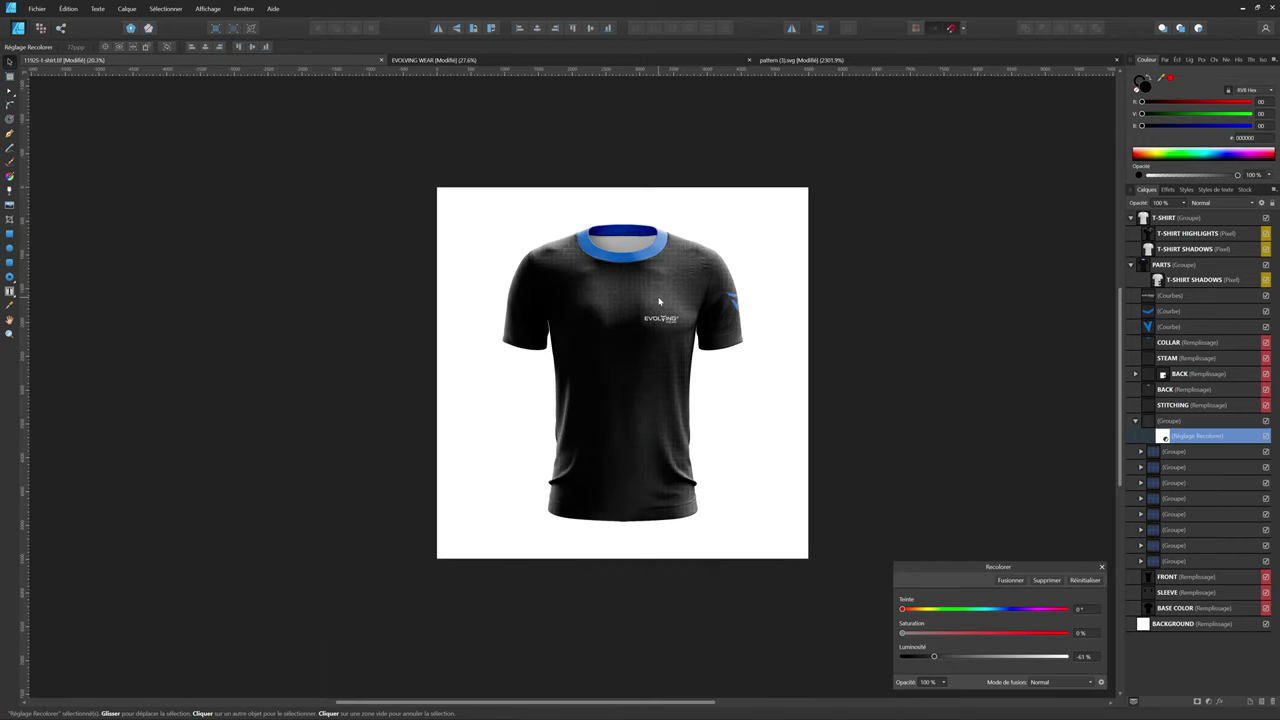
scroll(665, 273, "up", 1)
left_click(1102, 567)
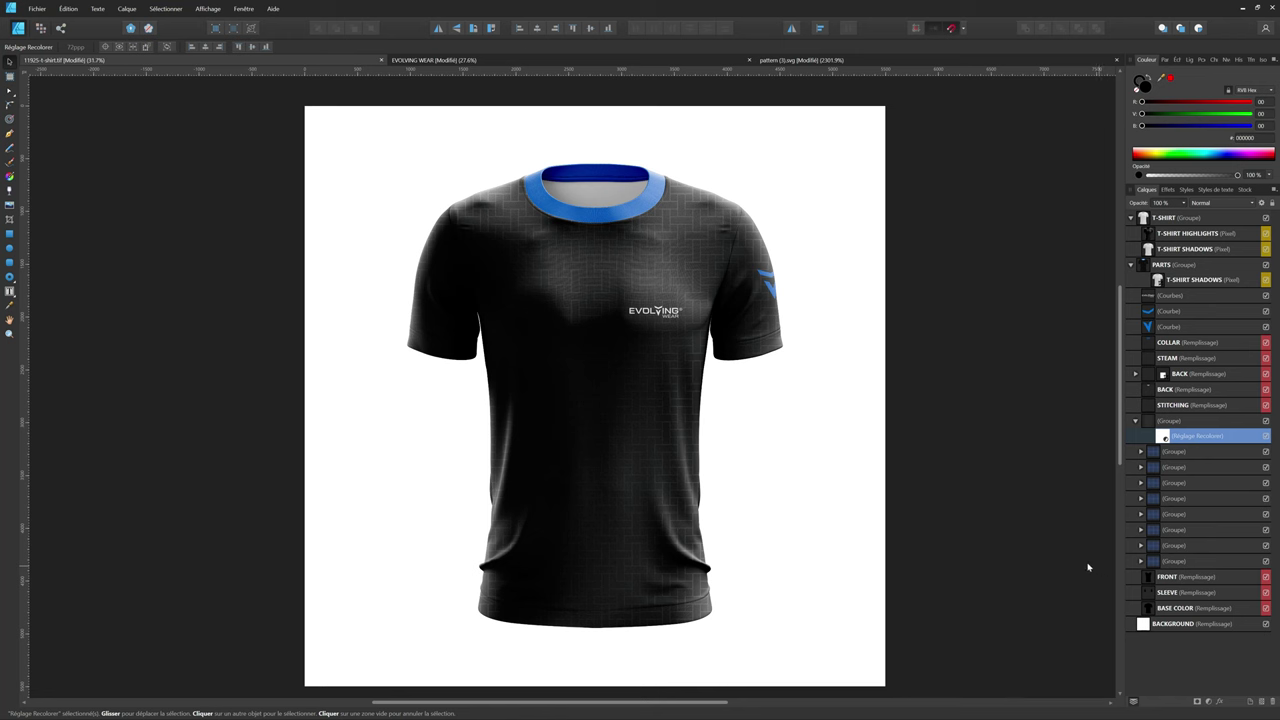
Deselect and scroll around to inspect the grey weave on the black shirt
left_click(1086, 566)
scroll(606, 217, "up", 2)
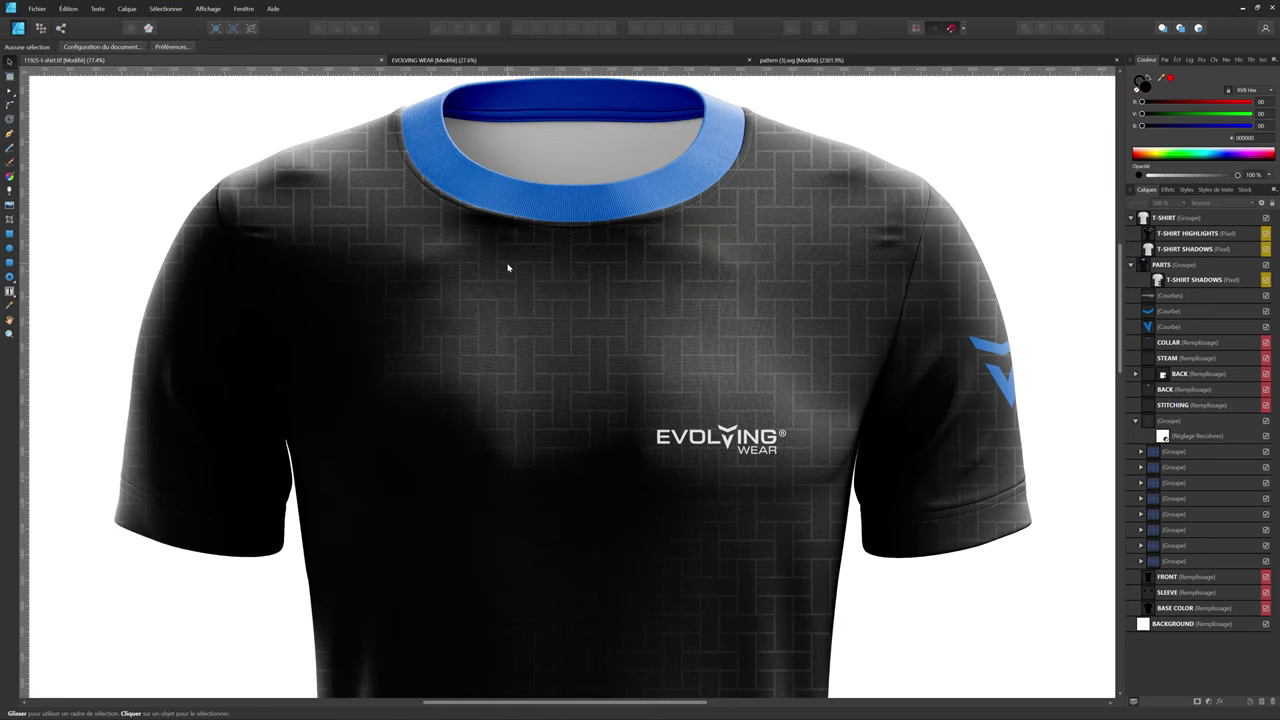
scroll(508, 267, "down", 2)
scroll(522, 271, "down", 2)
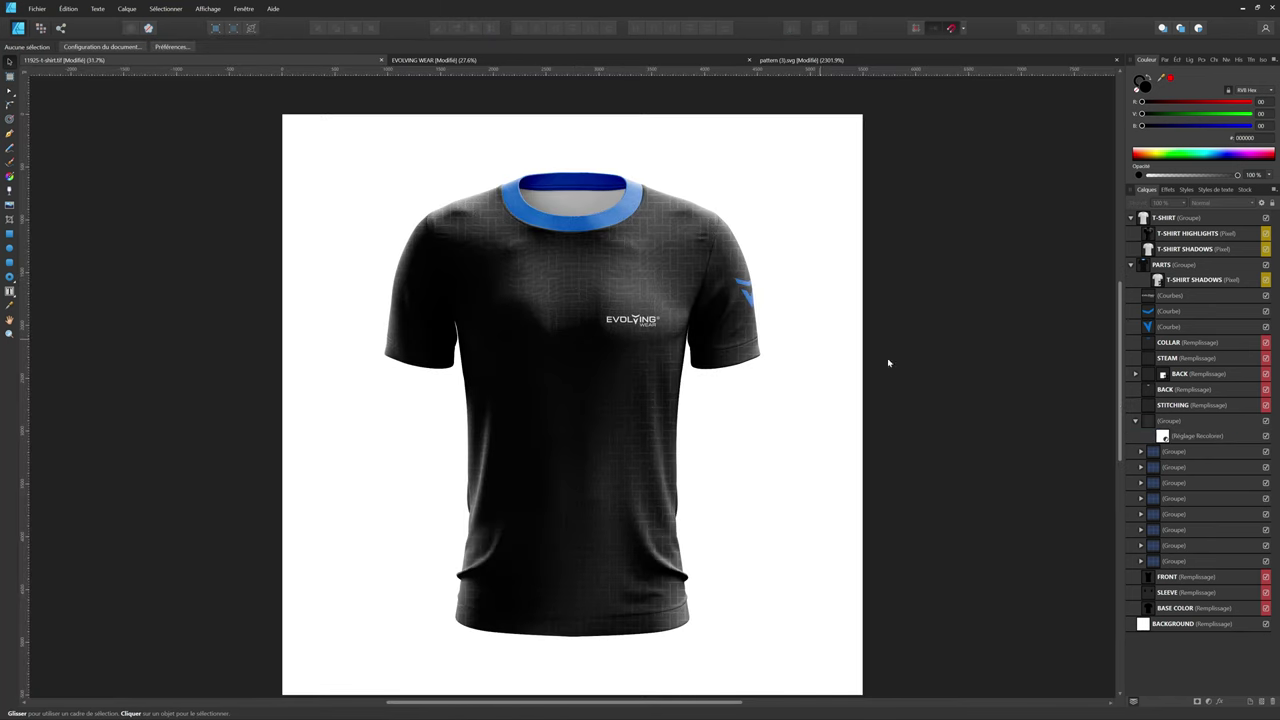
scroll(626, 409, "up", 1)
scroll(627, 409, "down", 1)
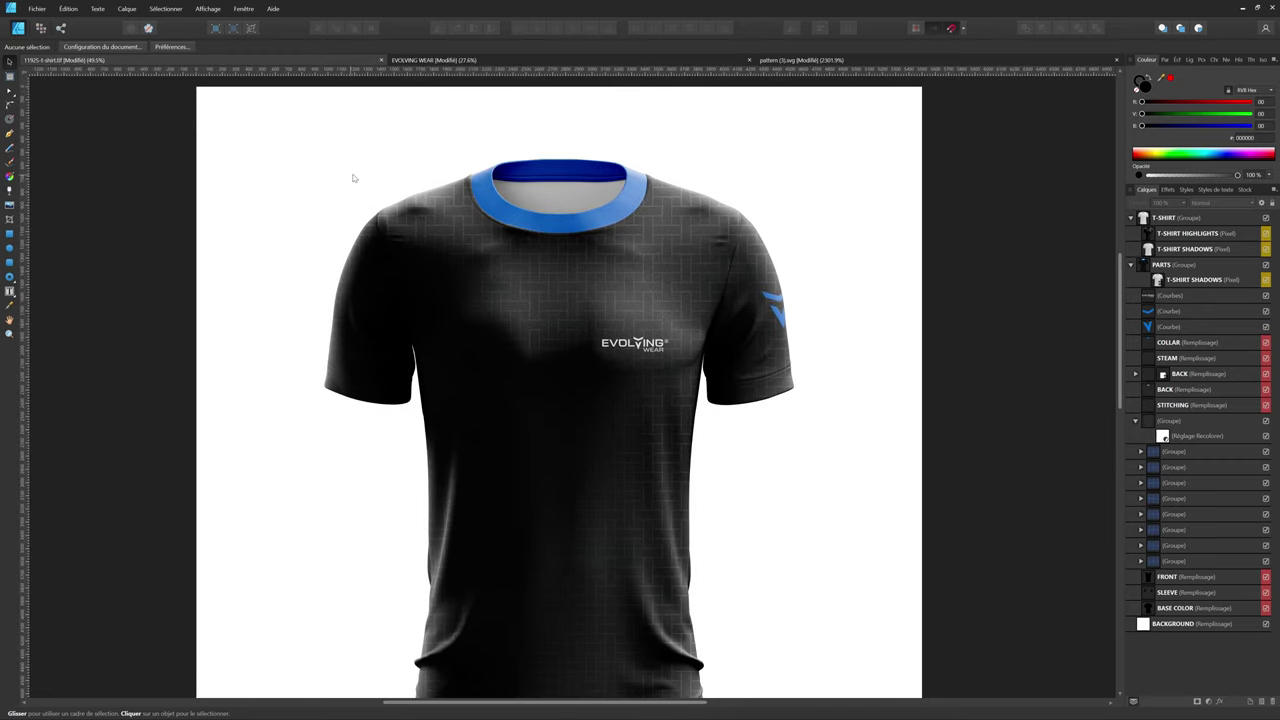
scroll(380, 150, "up", 5)
Draw a free-form panel shape from the left shoulder seam up to the collar
key("p")
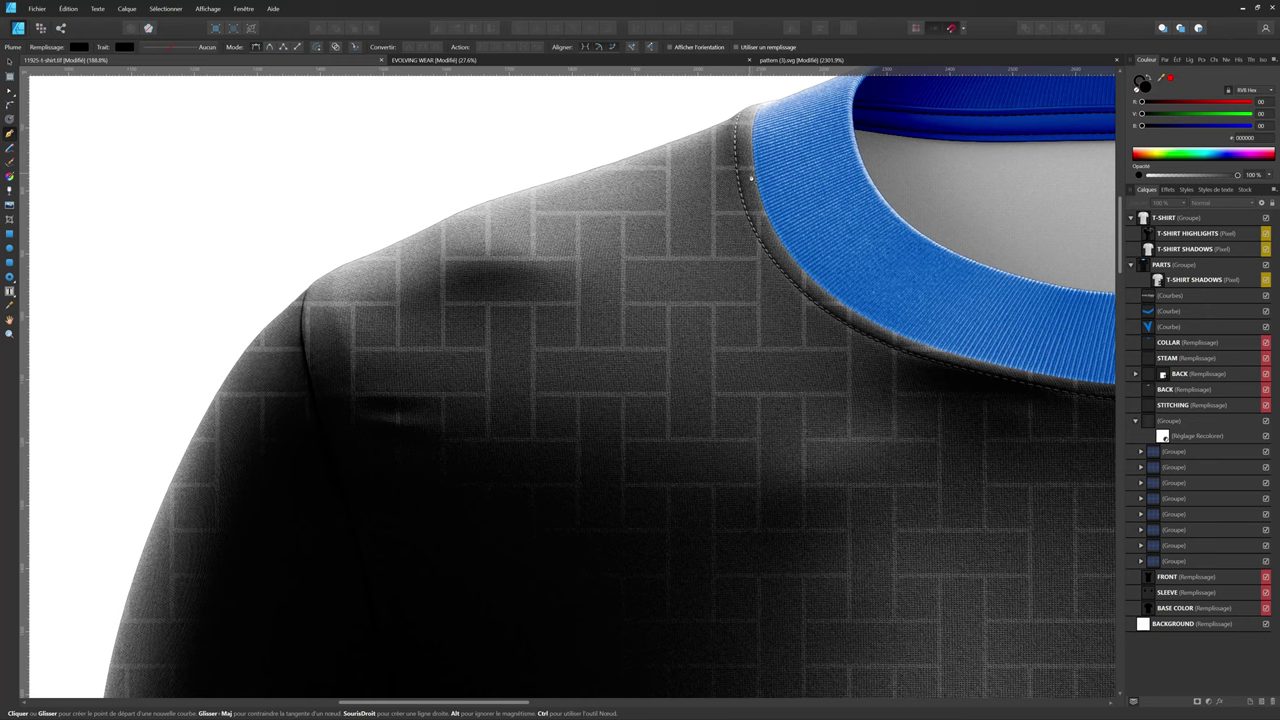
left_click(372, 318)
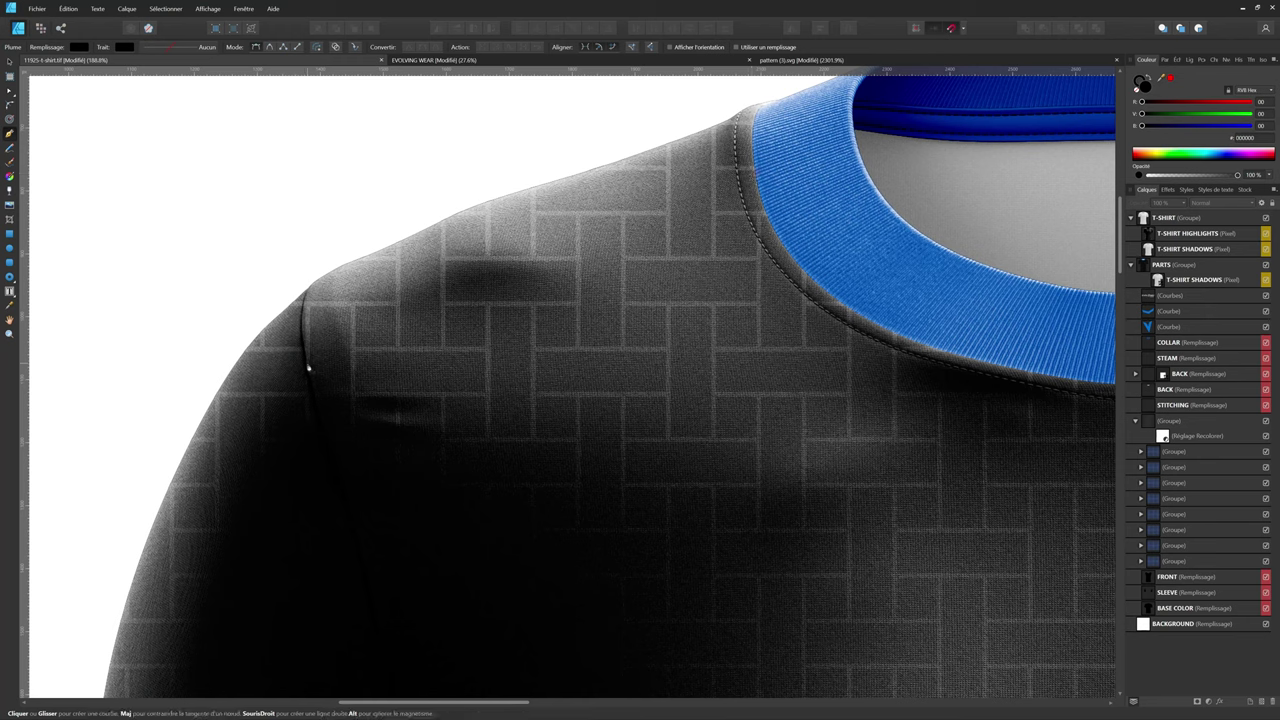
left_click(307, 363)
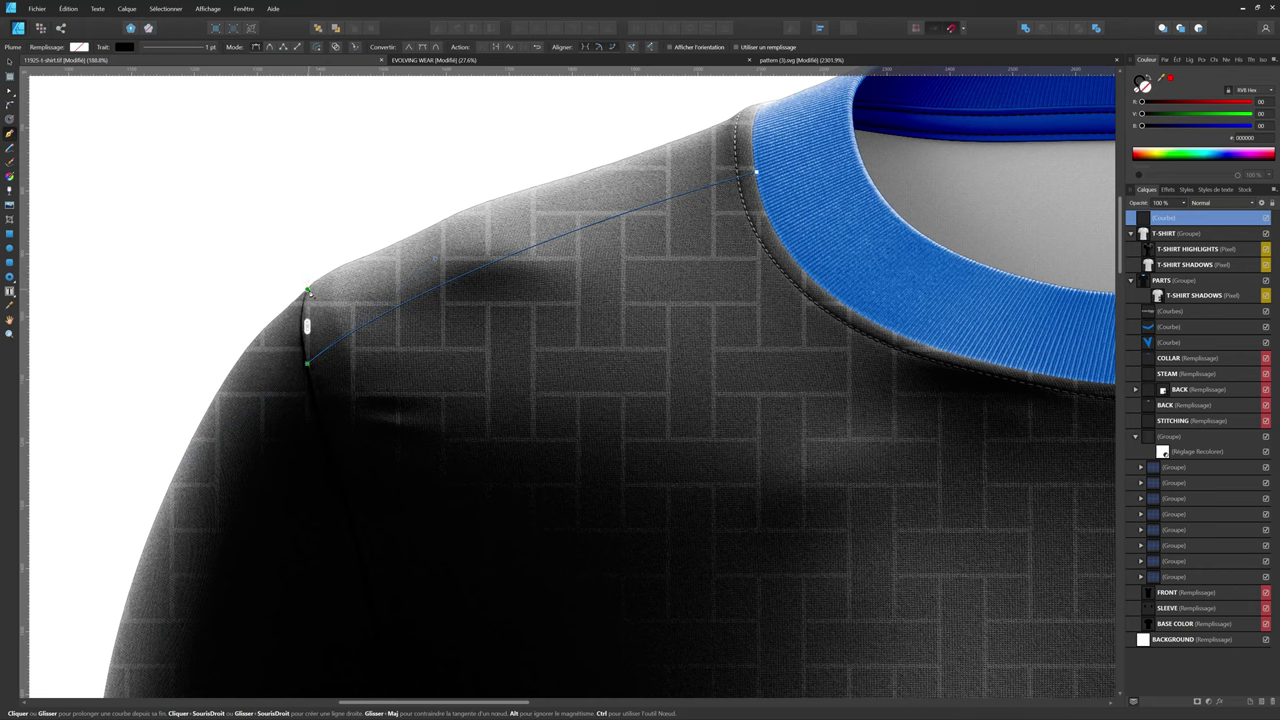
left_click(357, 222)
left_click(493, 153)
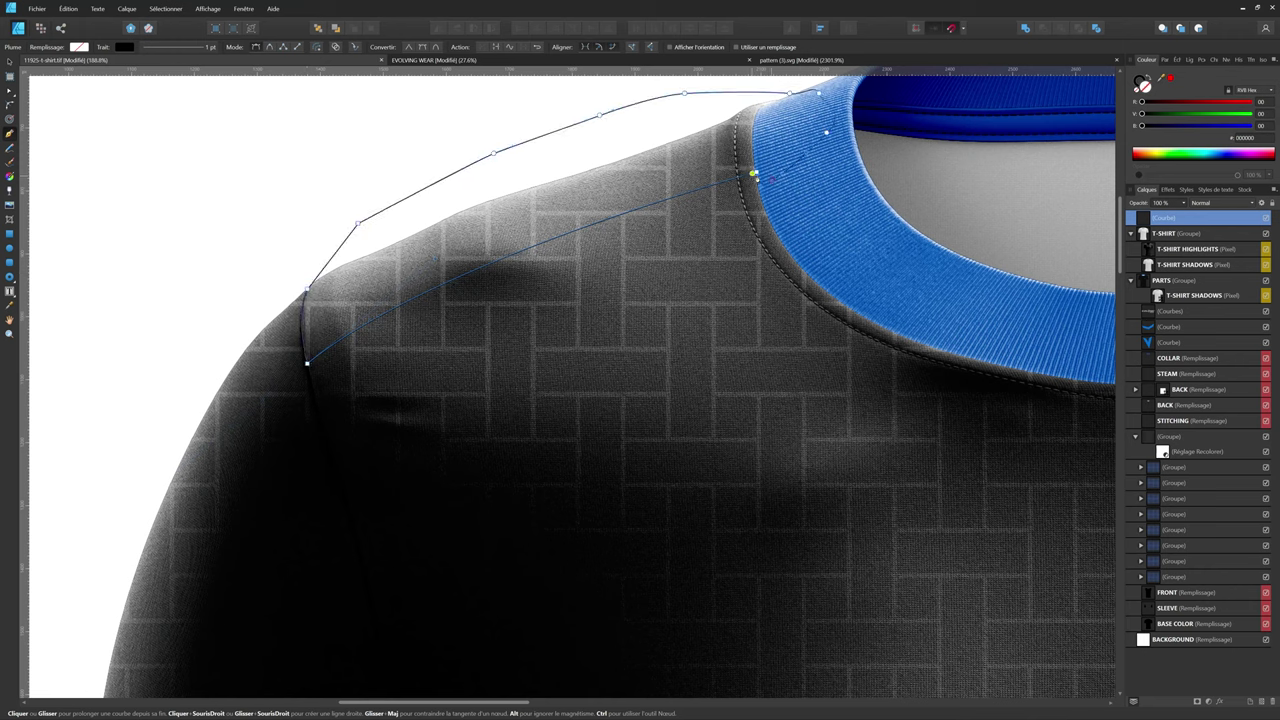
key("v")
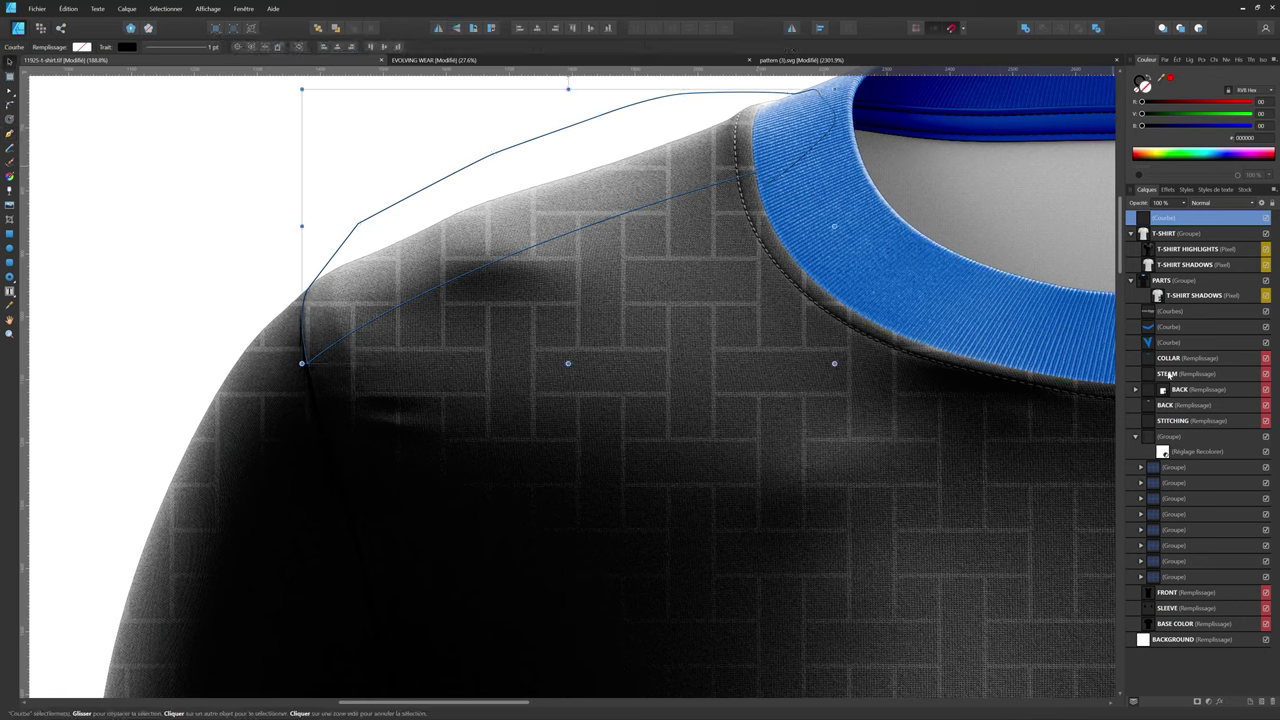
Fill the shoulder panel blue, remove its outline, and move it into PARTS under the shadows
left_click(1166, 342)
left_click(1197, 219)
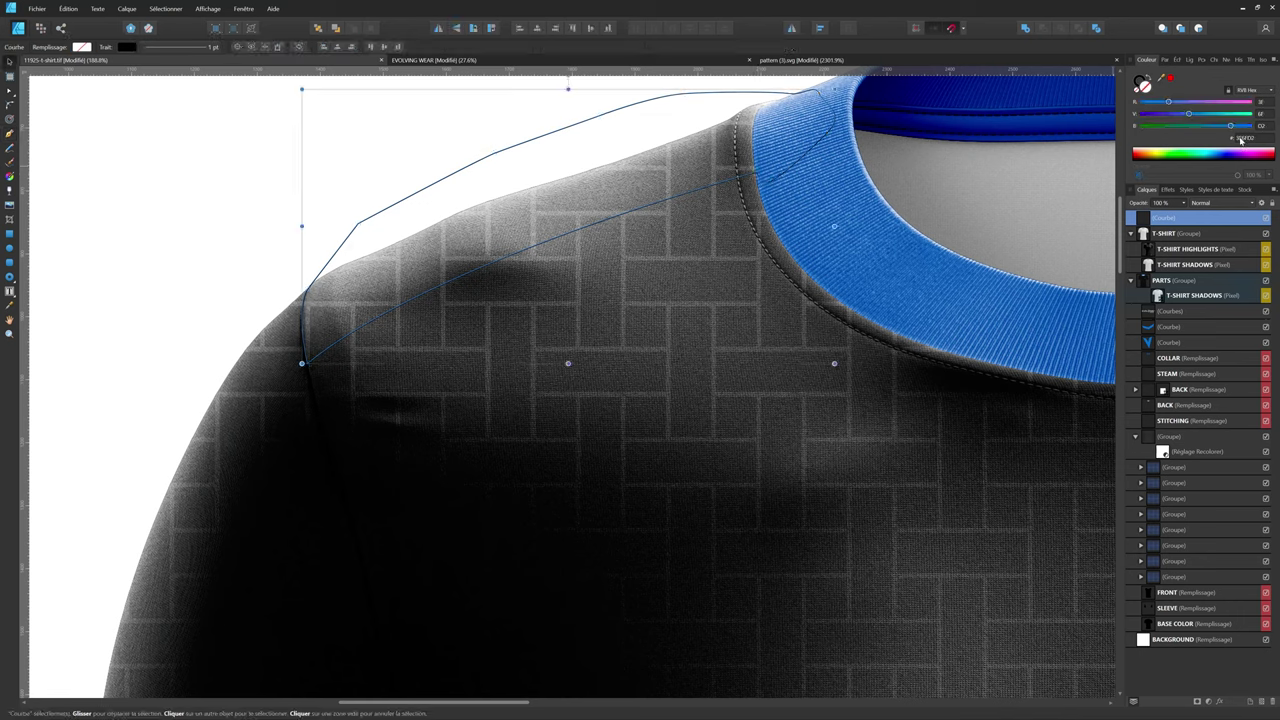
key("Return")
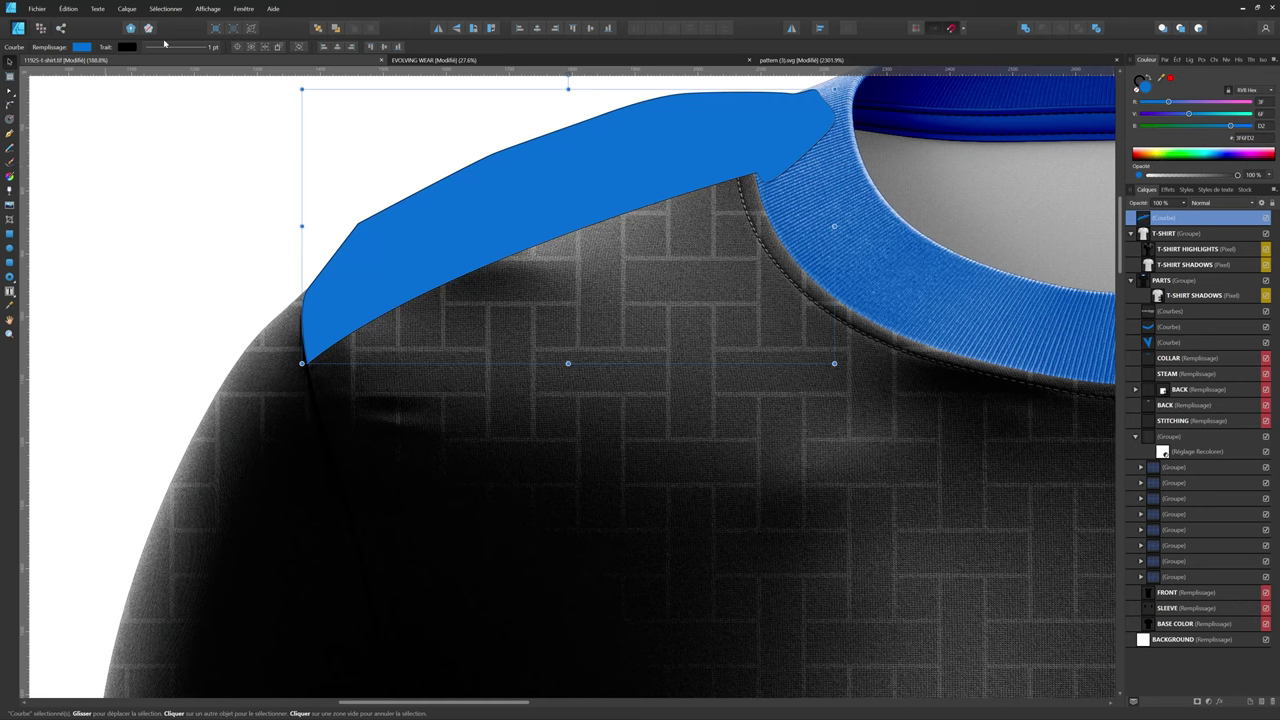
left_click(165, 43)
left_click(164, 85)
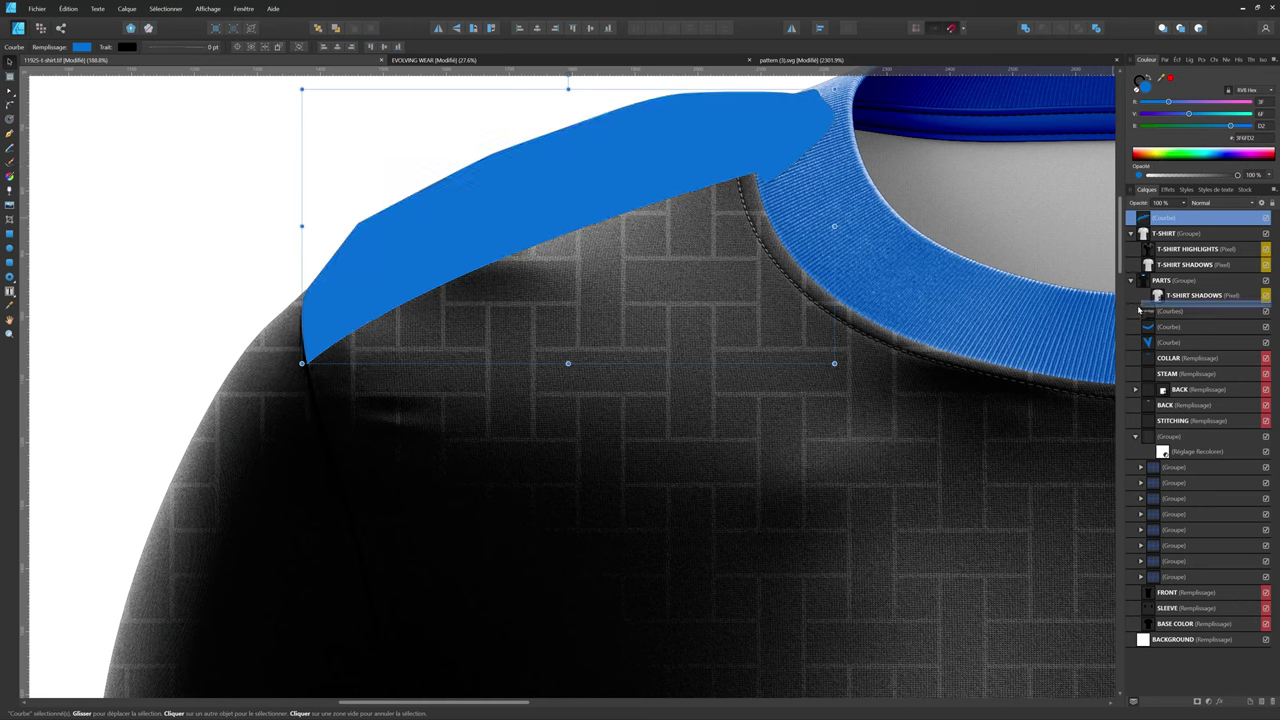
left_click_drag(1137, 218, 1165, 303)
scroll(505, 217, "down", 5)
Add a mirrored copy on the right shoulder, nudged left against the collar
key("ctrl+v")
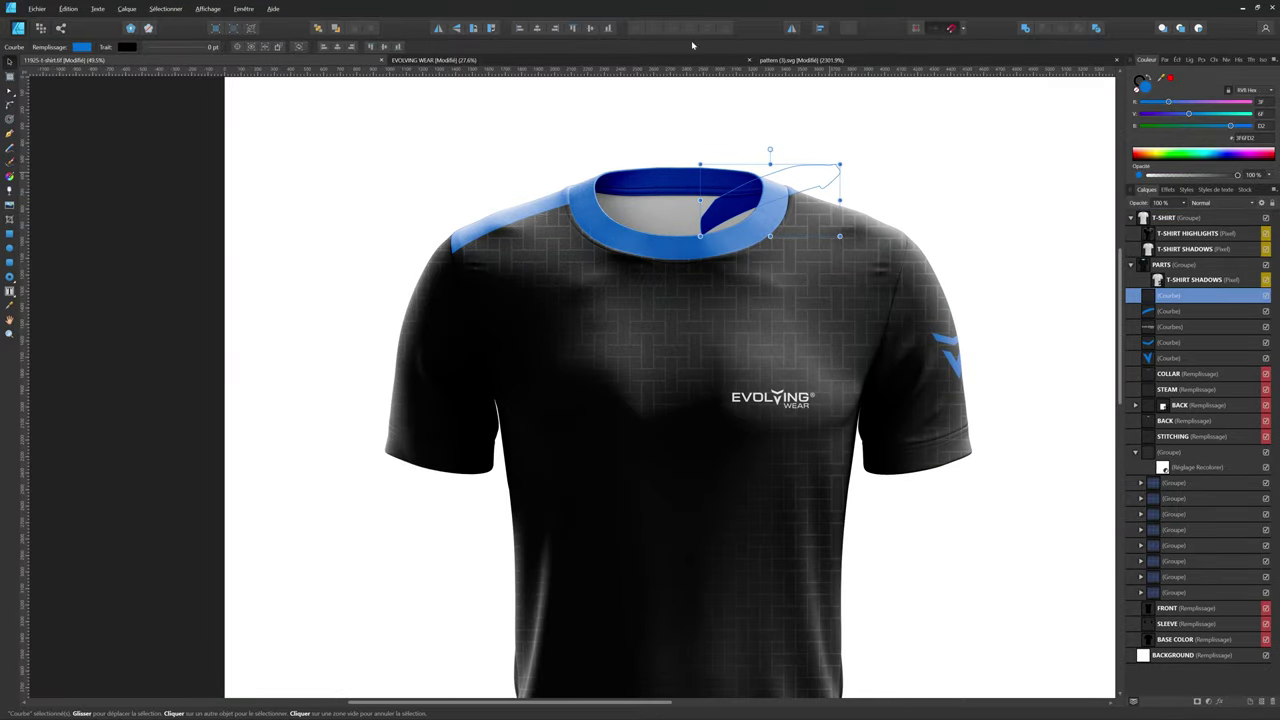
left_click(457, 28)
left_click_drag(784, 214, 851, 231)
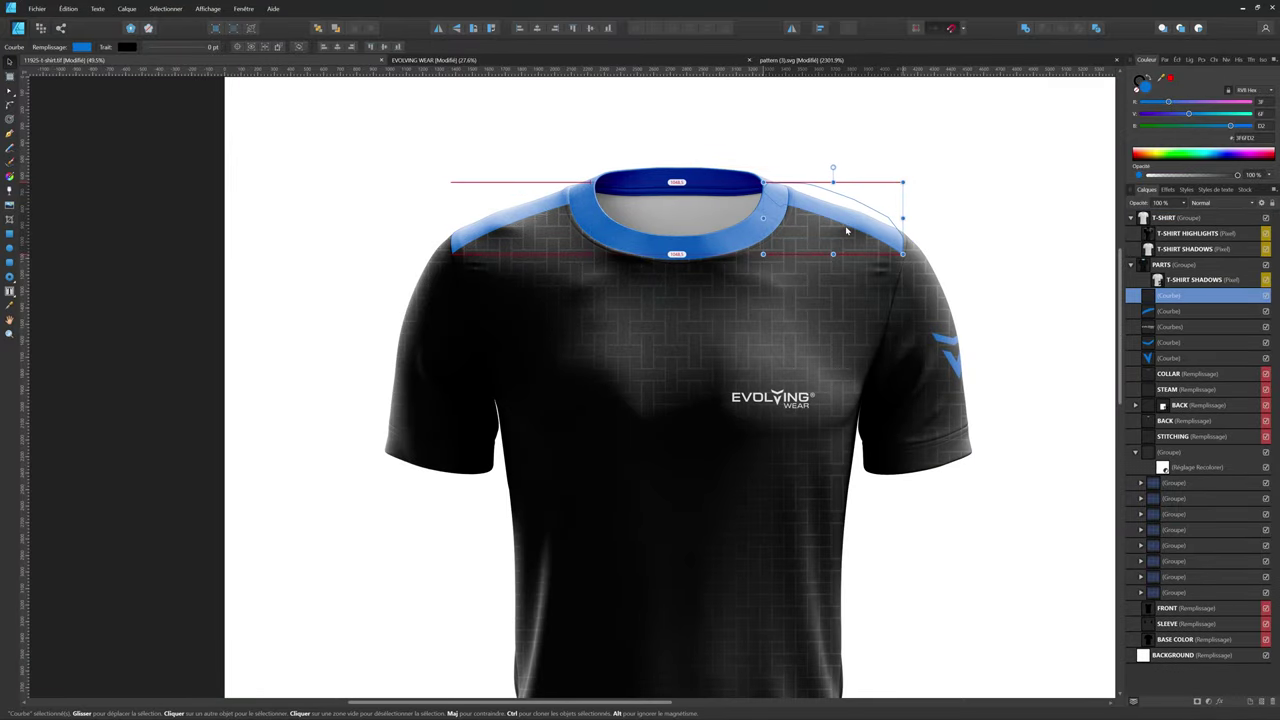
scroll(886, 210, "up", 5)
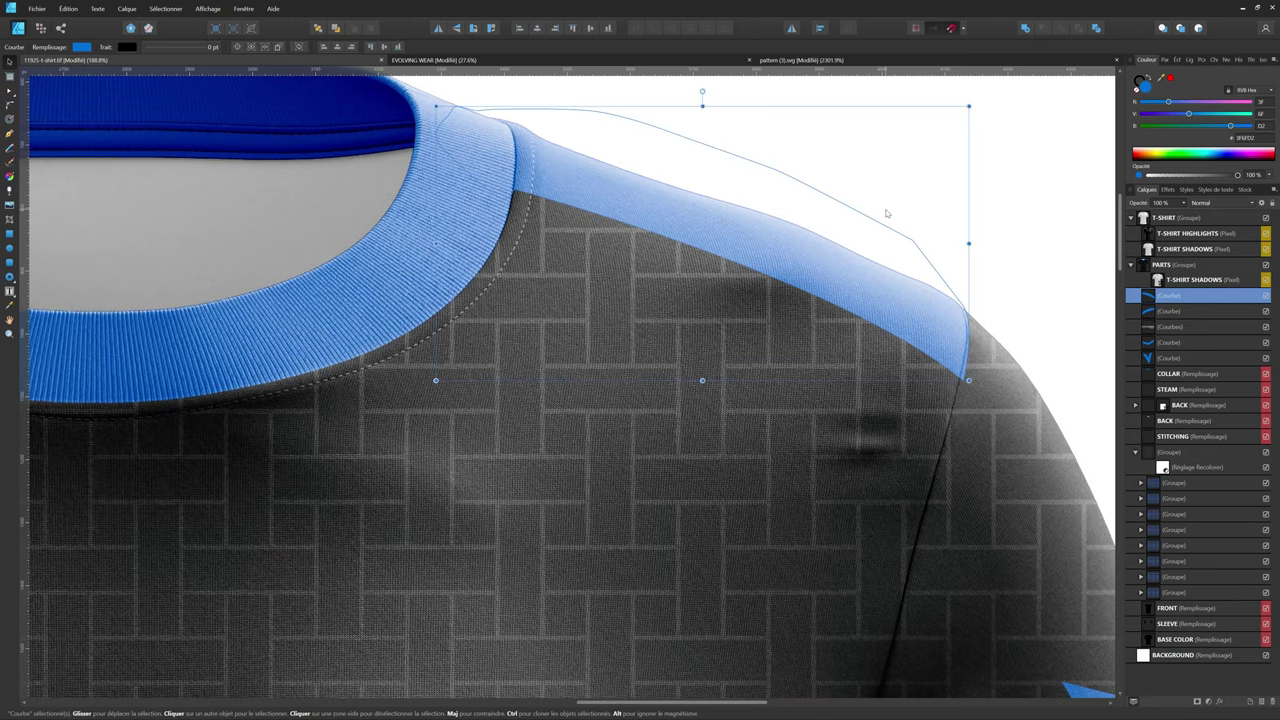
key("Left")
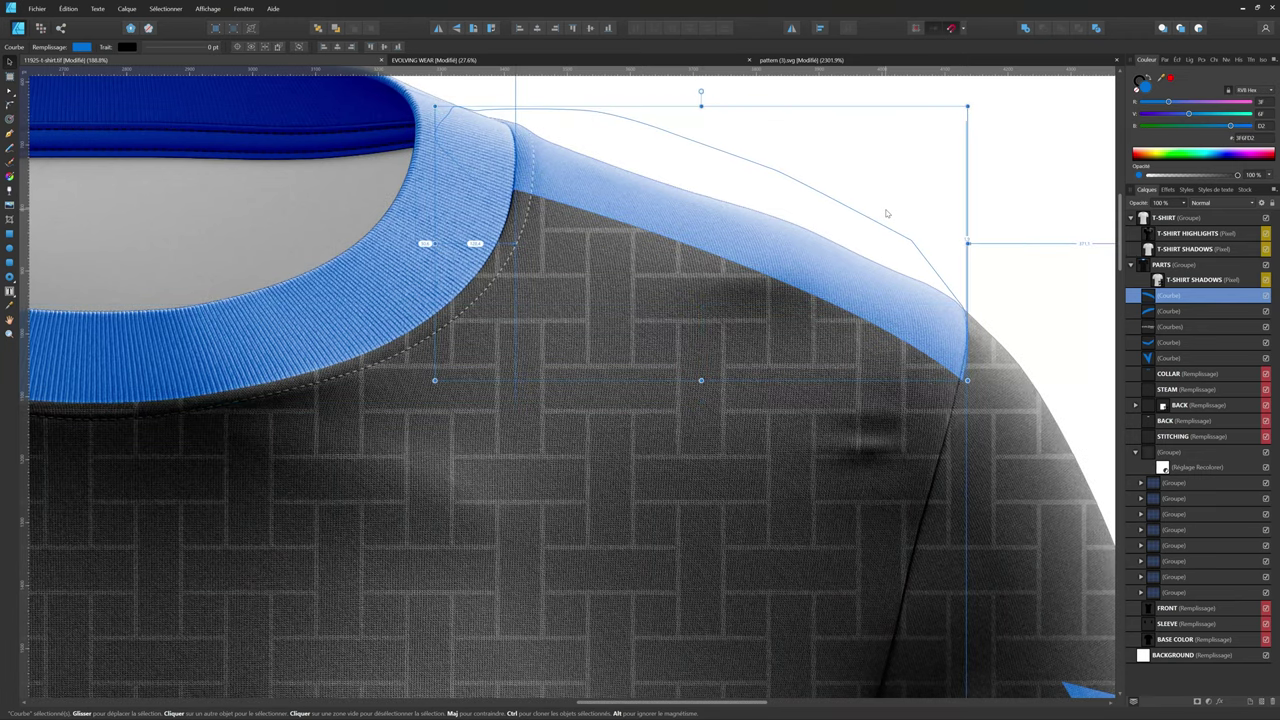
scroll(828, 231, "down", 5)
scroll(631, 266, "down", 3)
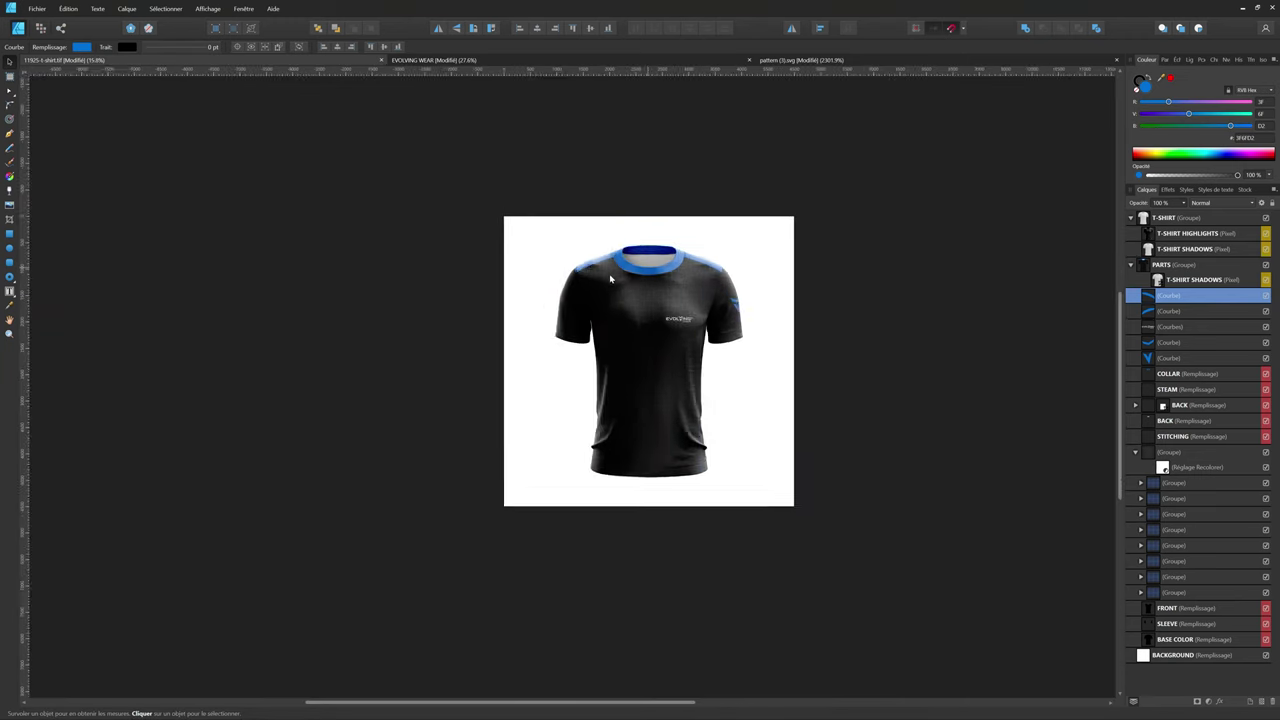
scroll(841, 325, "up", 1)
left_click(841, 325)
scroll(704, 412, "up", 2)
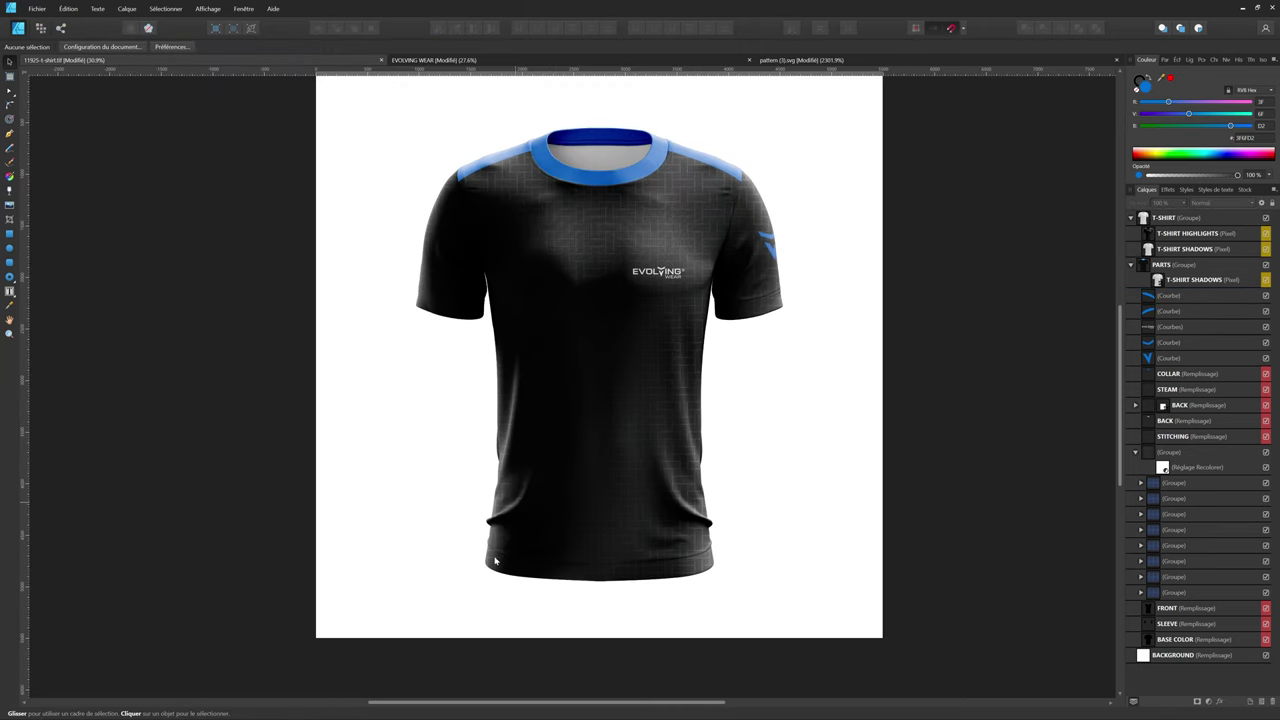
scroll(494, 561, "up", 2)
Draw a closed Pen curve down the shirt's left flank from the armpit past the hem
key("p")
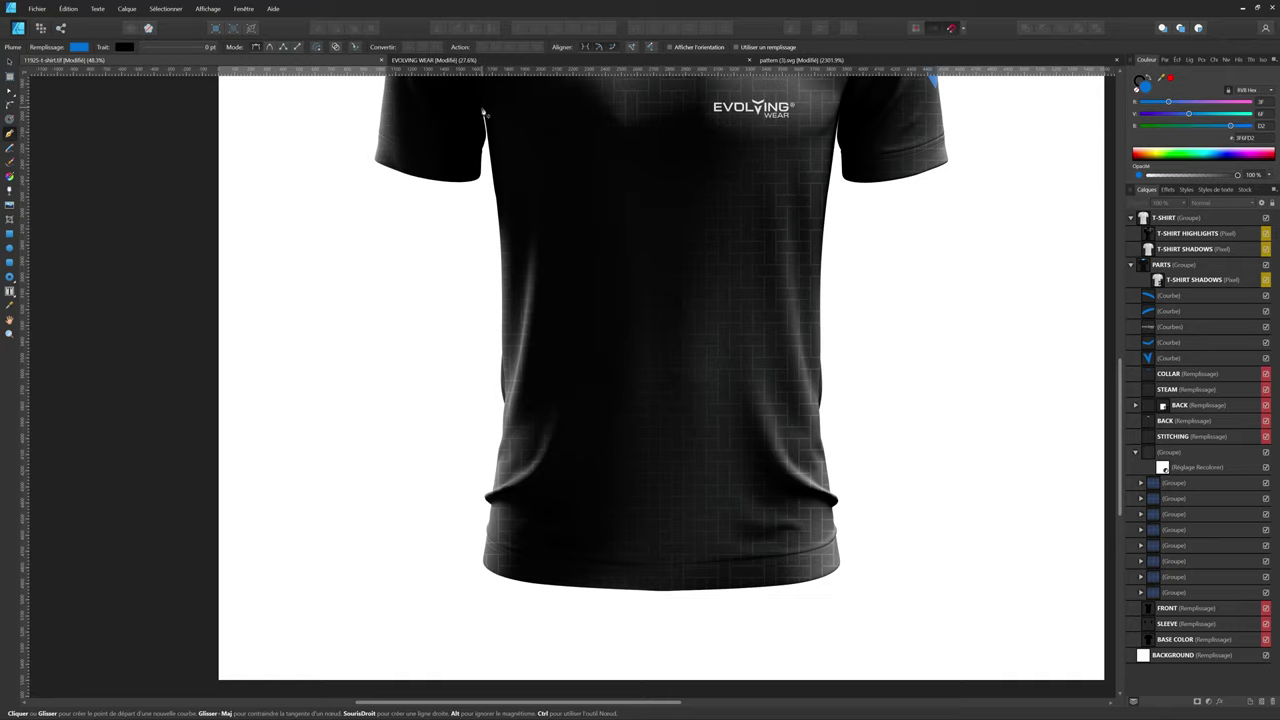
scroll(483, 113, "up", 3)
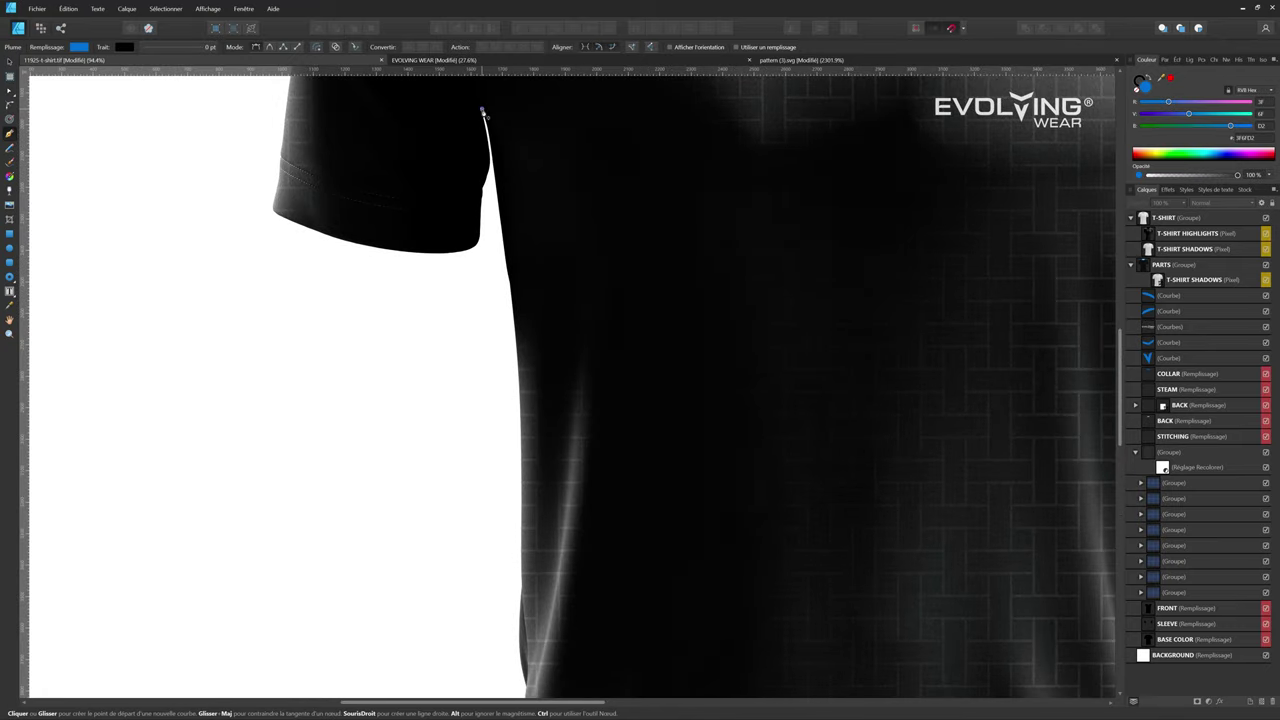
scroll(530, 300, "down", 6)
scroll(527, 487, "up", 2)
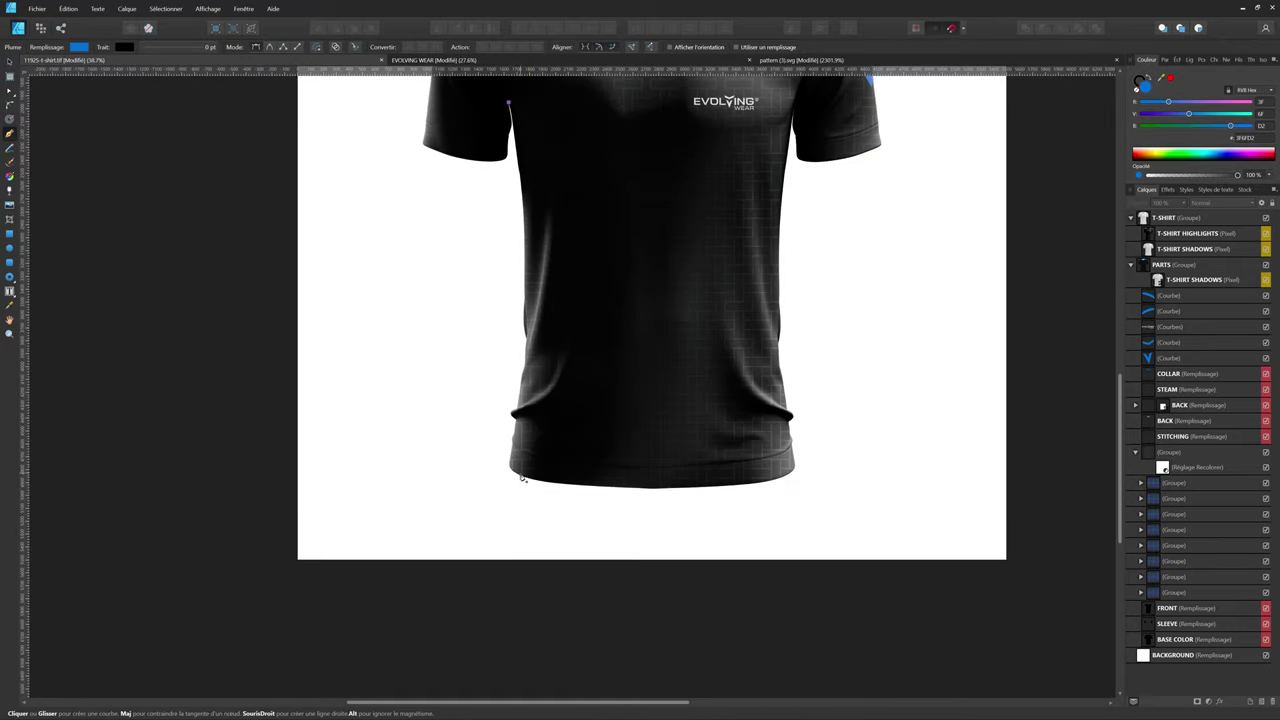
left_click_drag(517, 476, 475, 596)
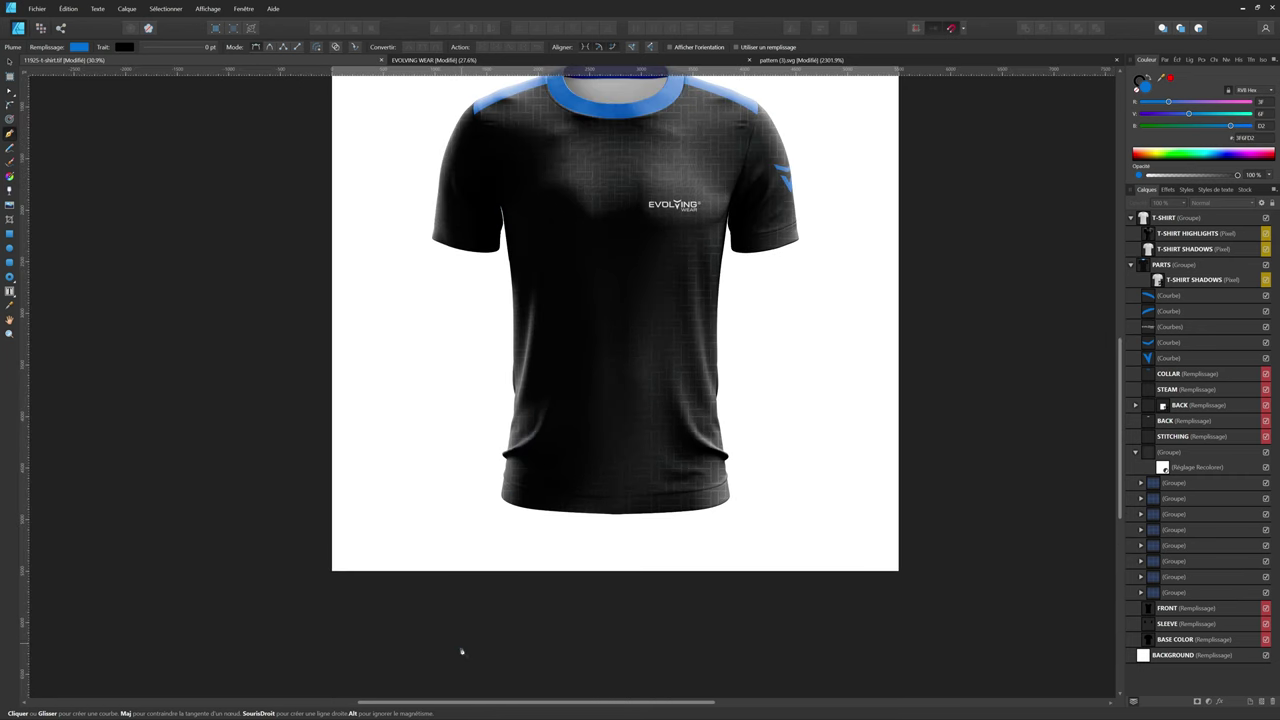
scroll(461, 670, "down", 2)
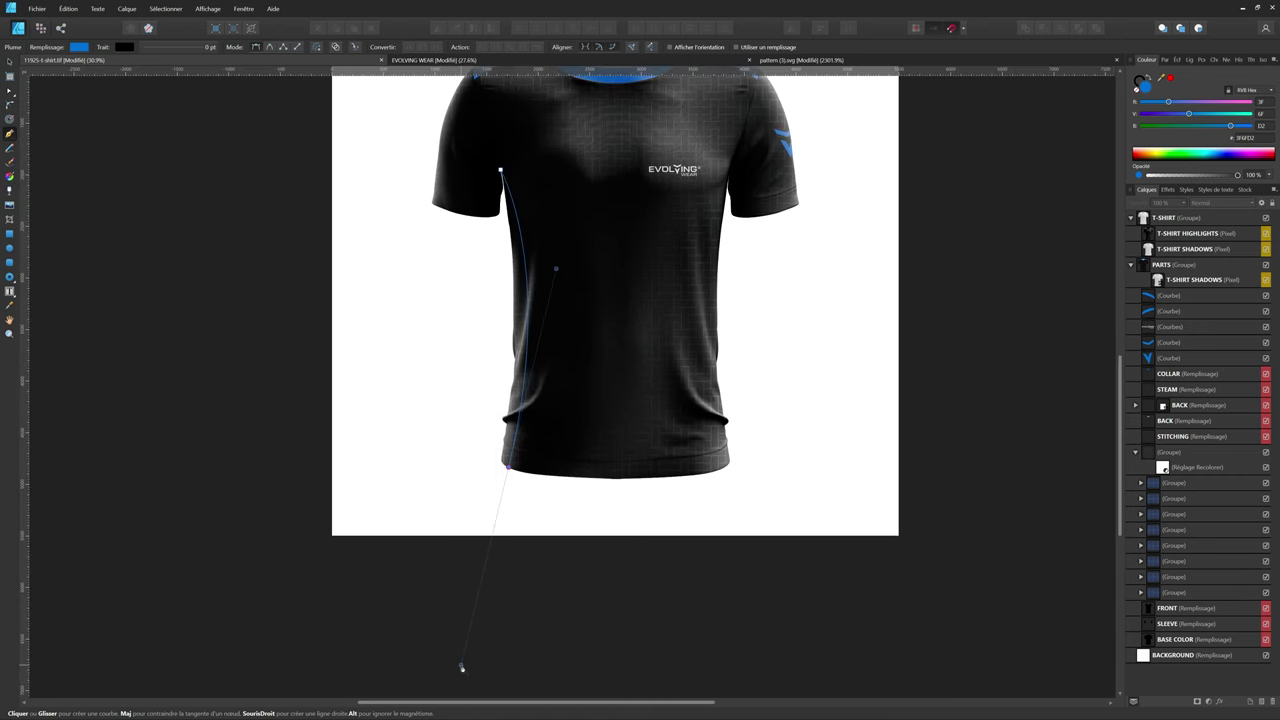
scroll(488, 535, "up", 3)
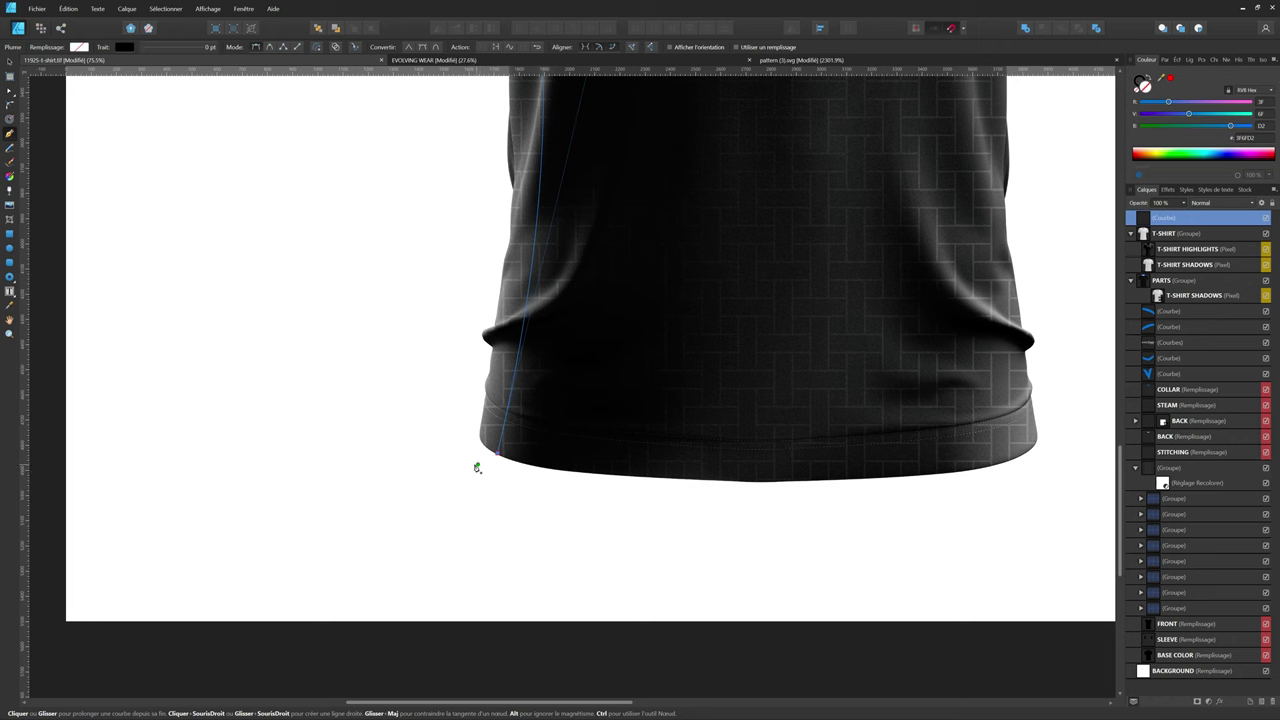
left_click(477, 462)
scroll(466, 283, "up", 1)
scroll(466, 283, "up", 4)
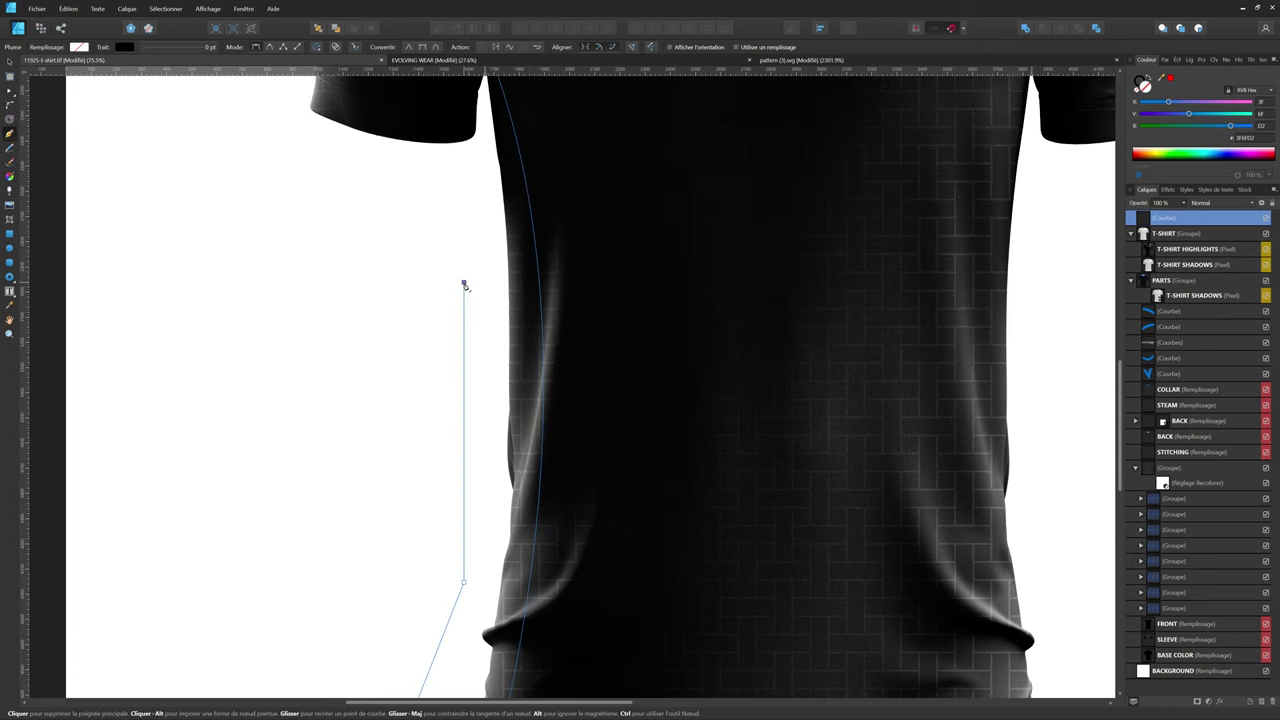
scroll(472, 267, "up", 4)
scroll(478, 143, "up", 3)
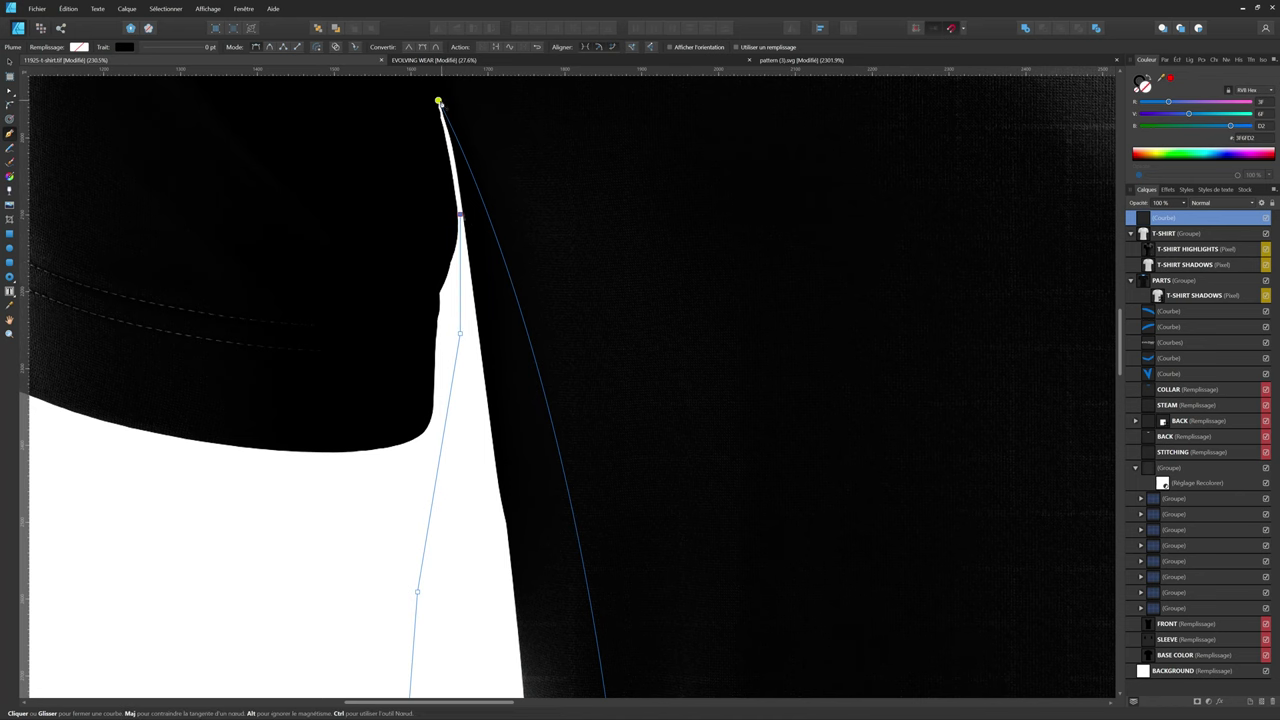
left_click(438, 102)
Fill the new side-panel curve with blue
scroll(503, 171, "down", 2)
left_click(1218, 152)
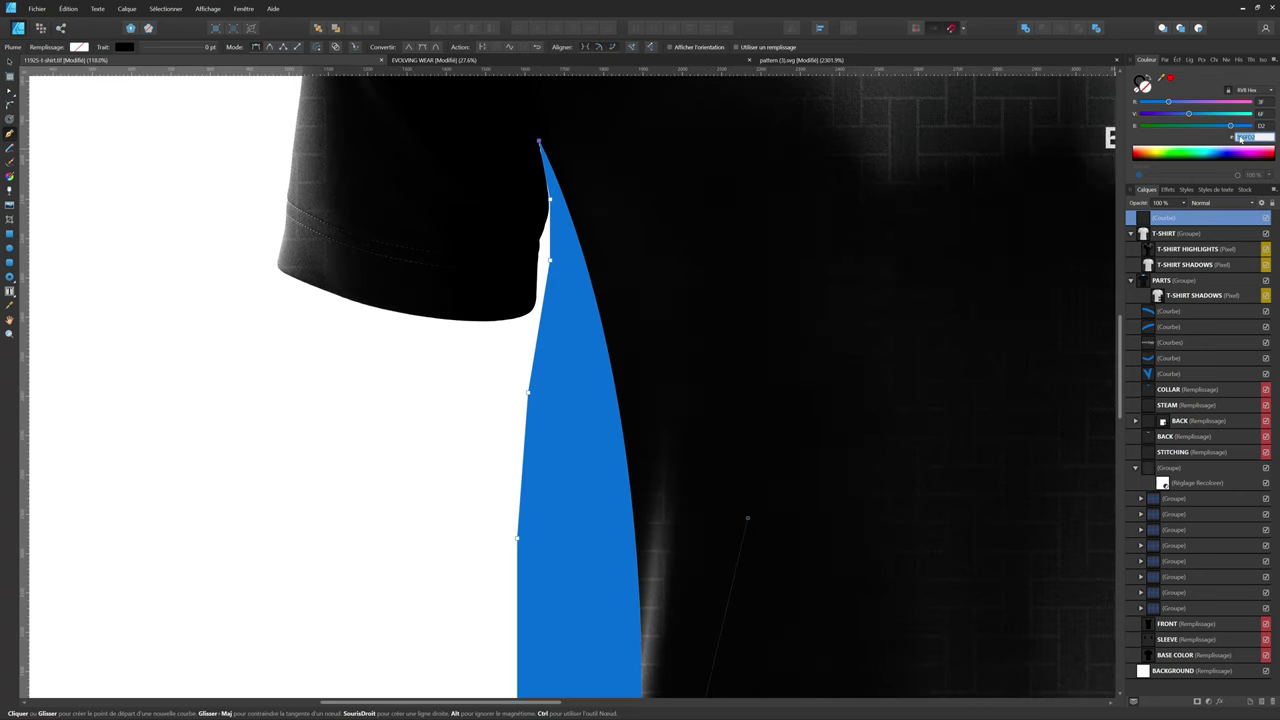
key("ctrl+0")
left_click(9, 61)
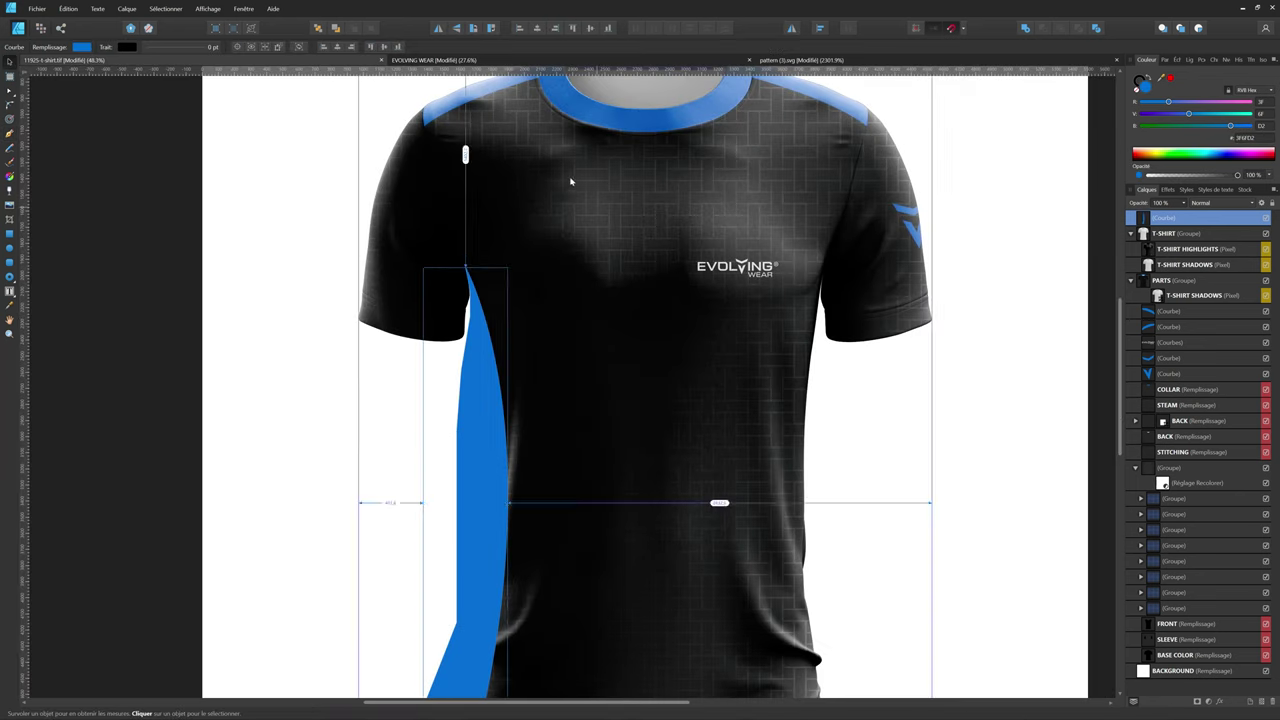
Duplicate the blue panel, flip the copy horizontally and move it onto the right flank
key("ctrl+j")
left_click(437, 27)
left_click_drag(446, 442, 806, 442)
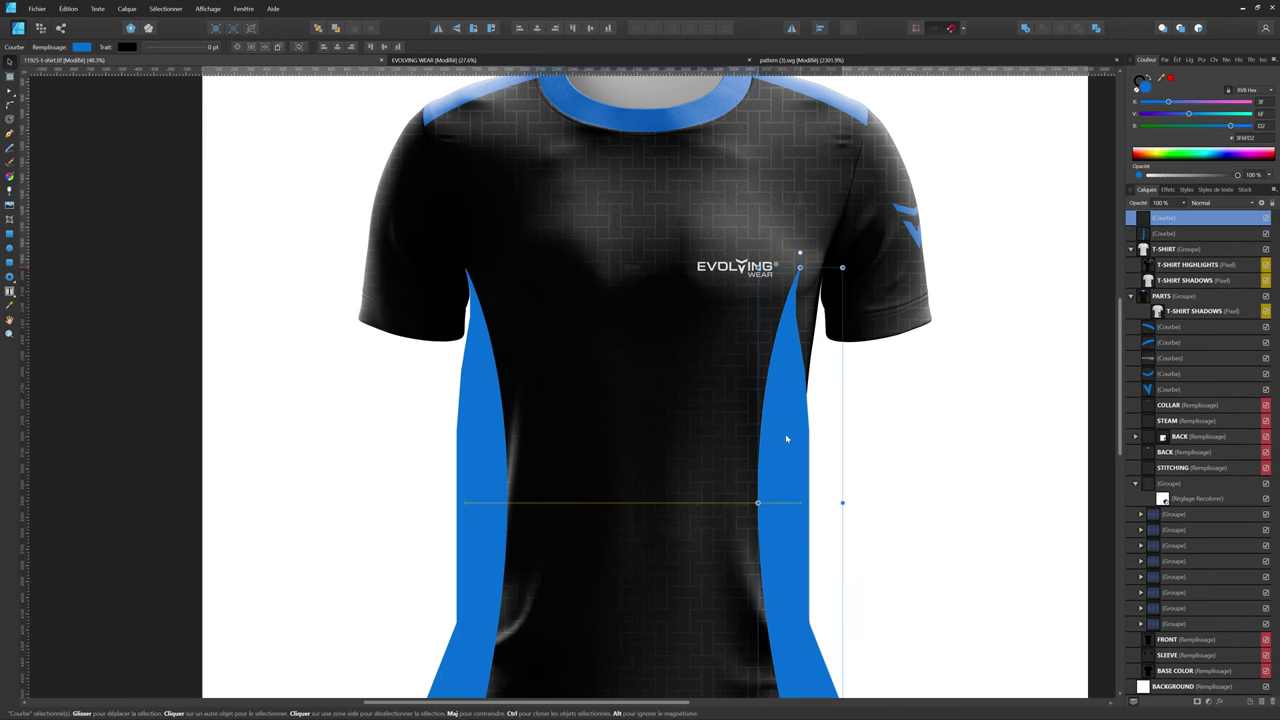
scroll(806, 442, "up", 5)
scroll(857, 286, "up", 3)
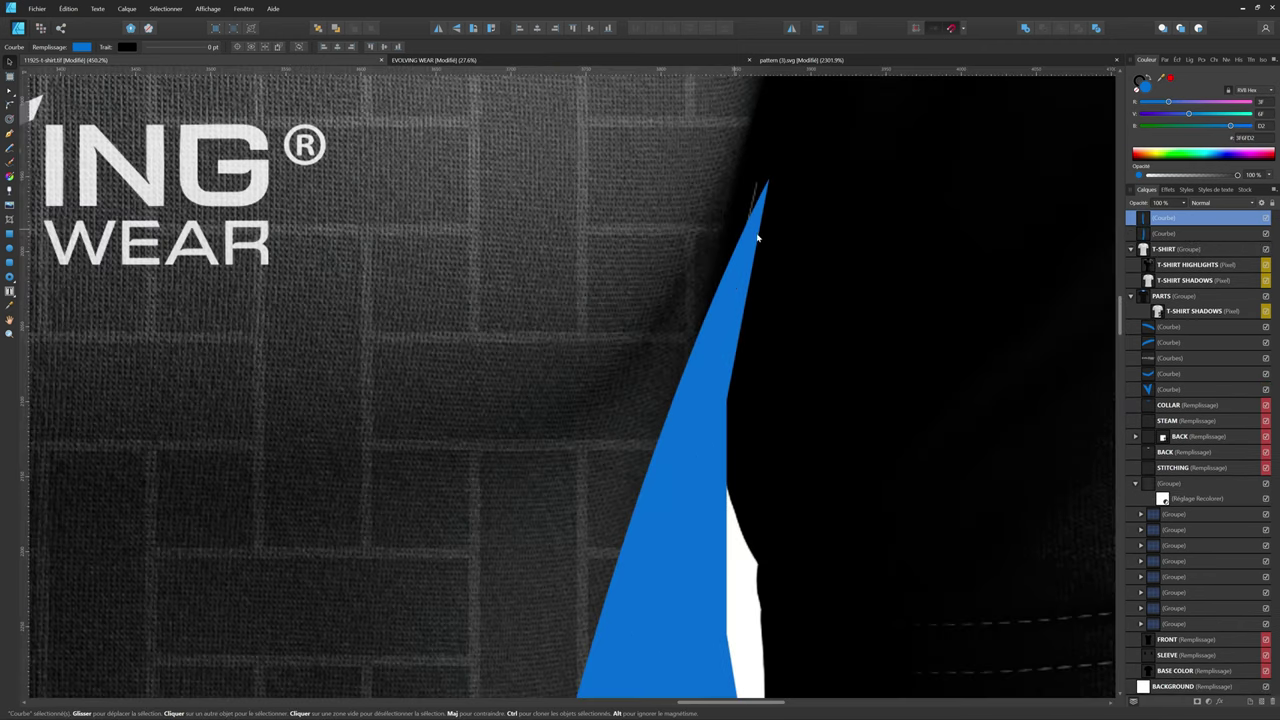
key("ctrl+0")
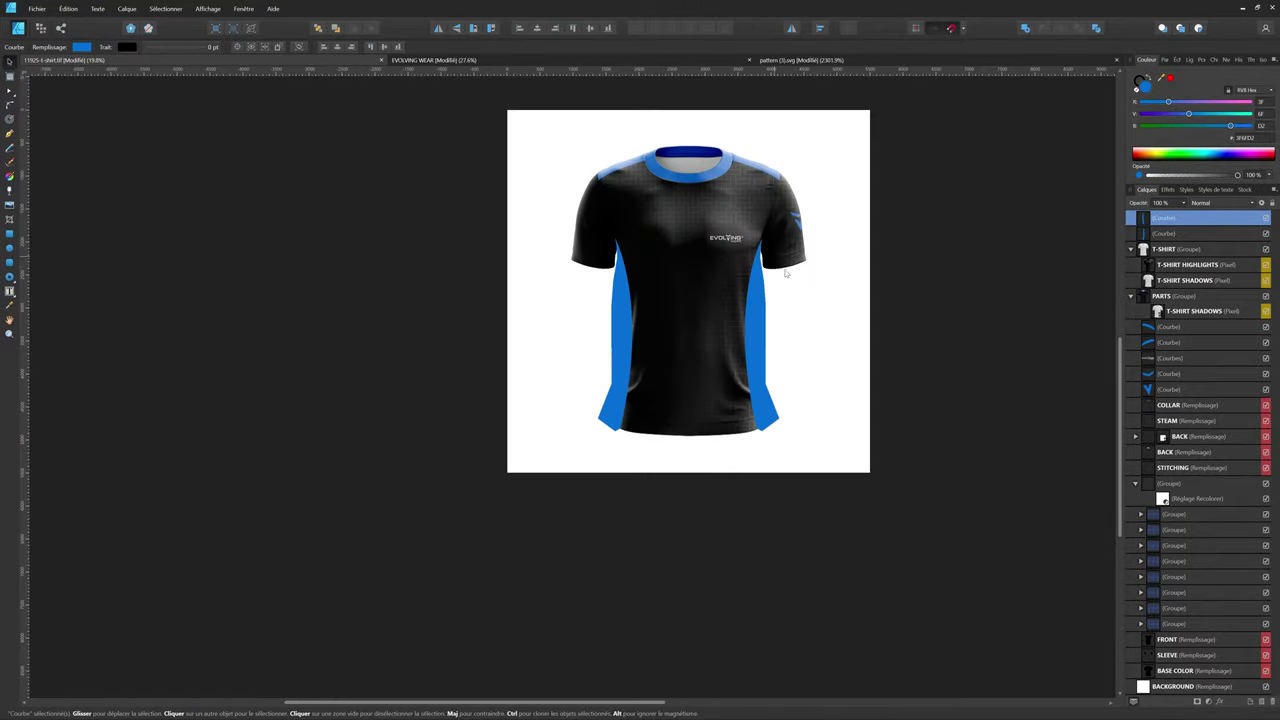
Move both Courbe side-panel layers into the PARTS group beneath T-SHIRT SHADOWS
left_click(1137, 233, "shift")
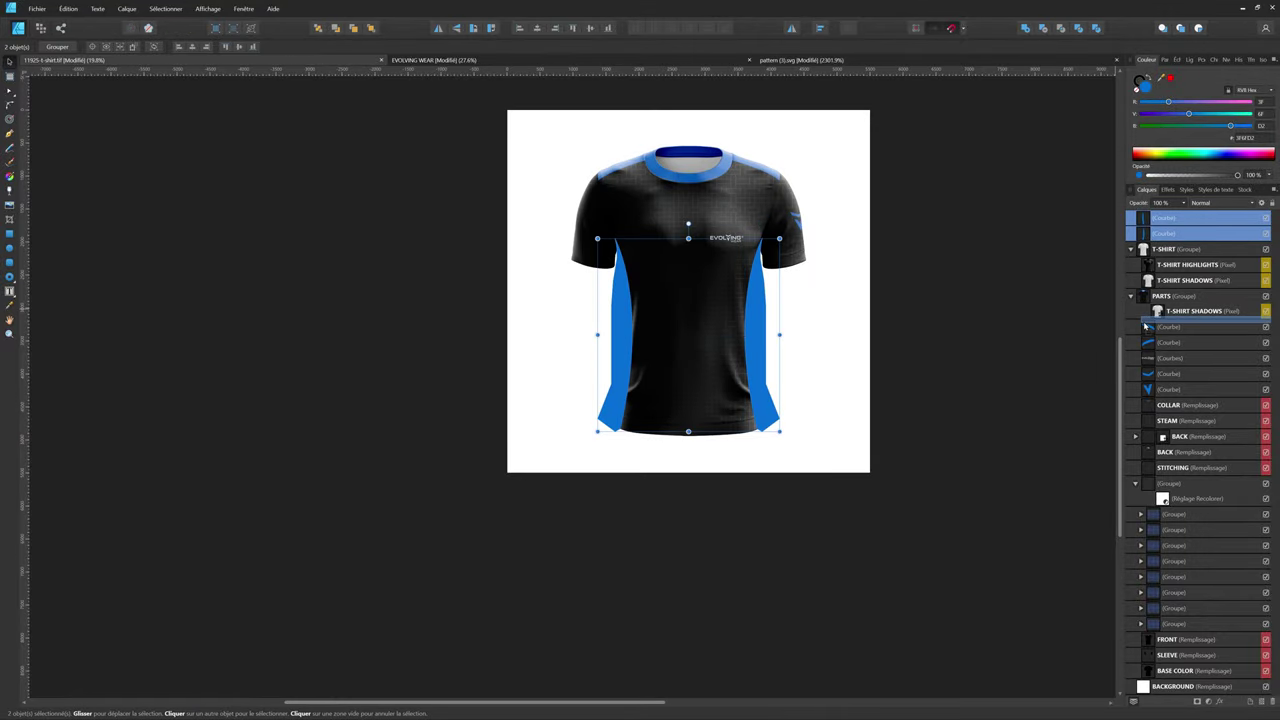
left_click_drag(1137, 233, 1180, 318)
left_click(997, 417)
scroll(684, 356, "down", 3)
scroll(684, 356, "up", 3)
scroll(695, 312, "up", 3)
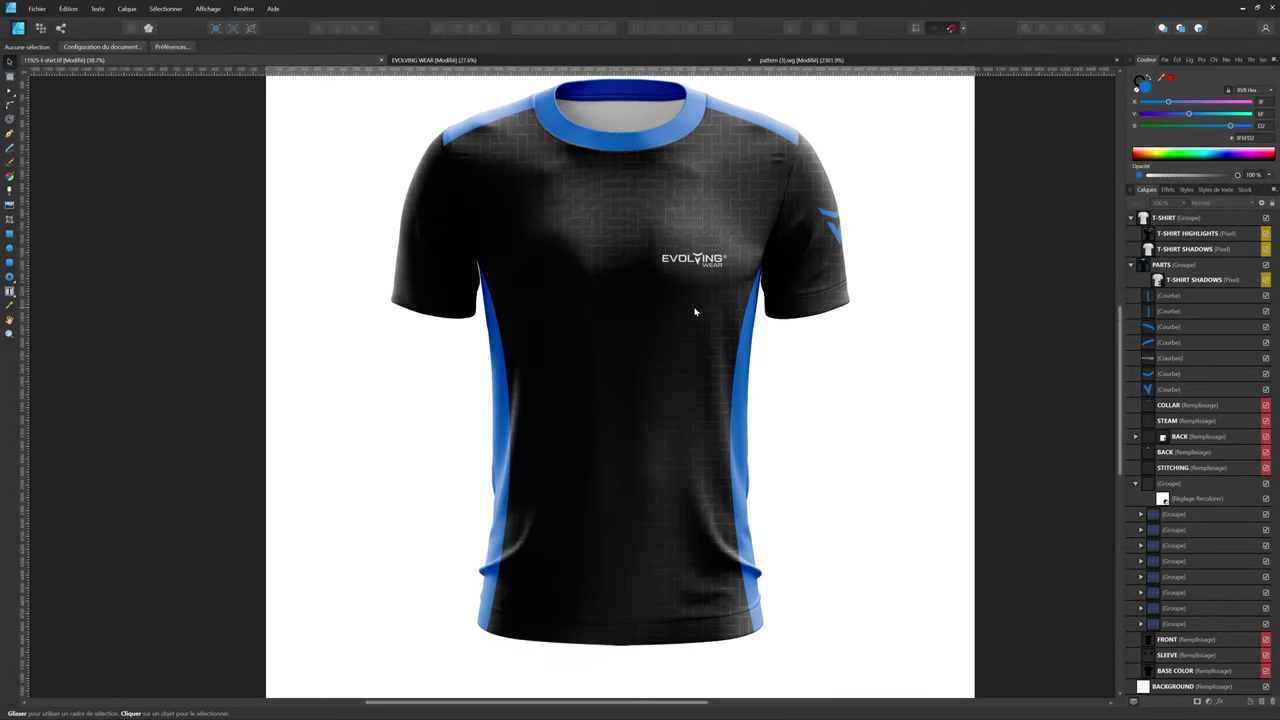
scroll(585, 455, "down", 1)
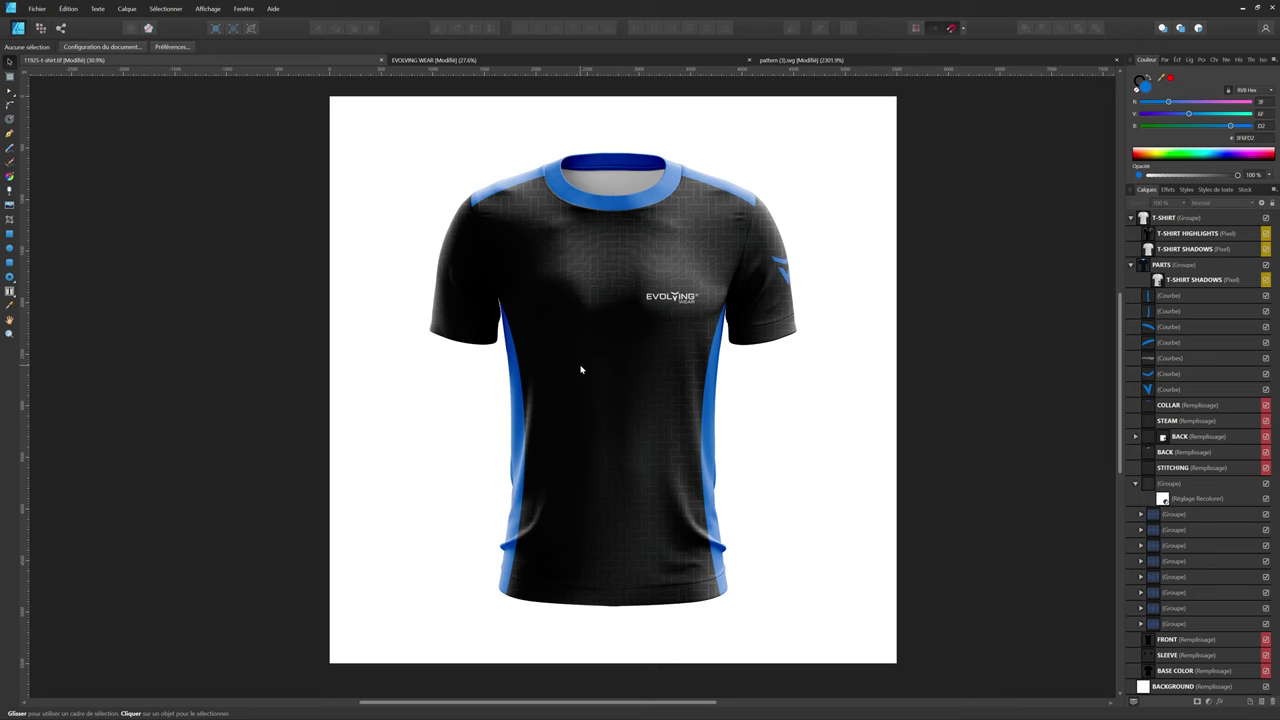
scroll(580, 370, "down", 1)
scroll(475, 392, "up", 1)
scroll(431, 374, "down", 1)
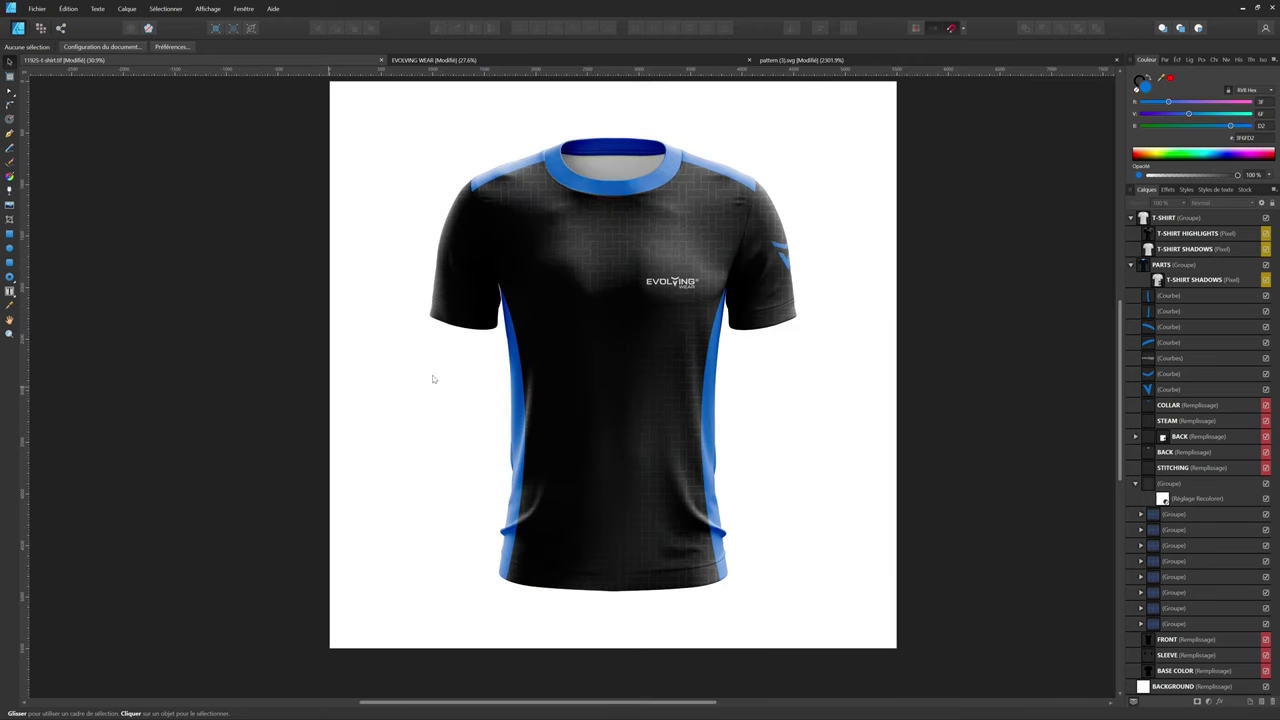
scroll(431, 374, "up", 3)
scroll(672, 373, "down", 2)
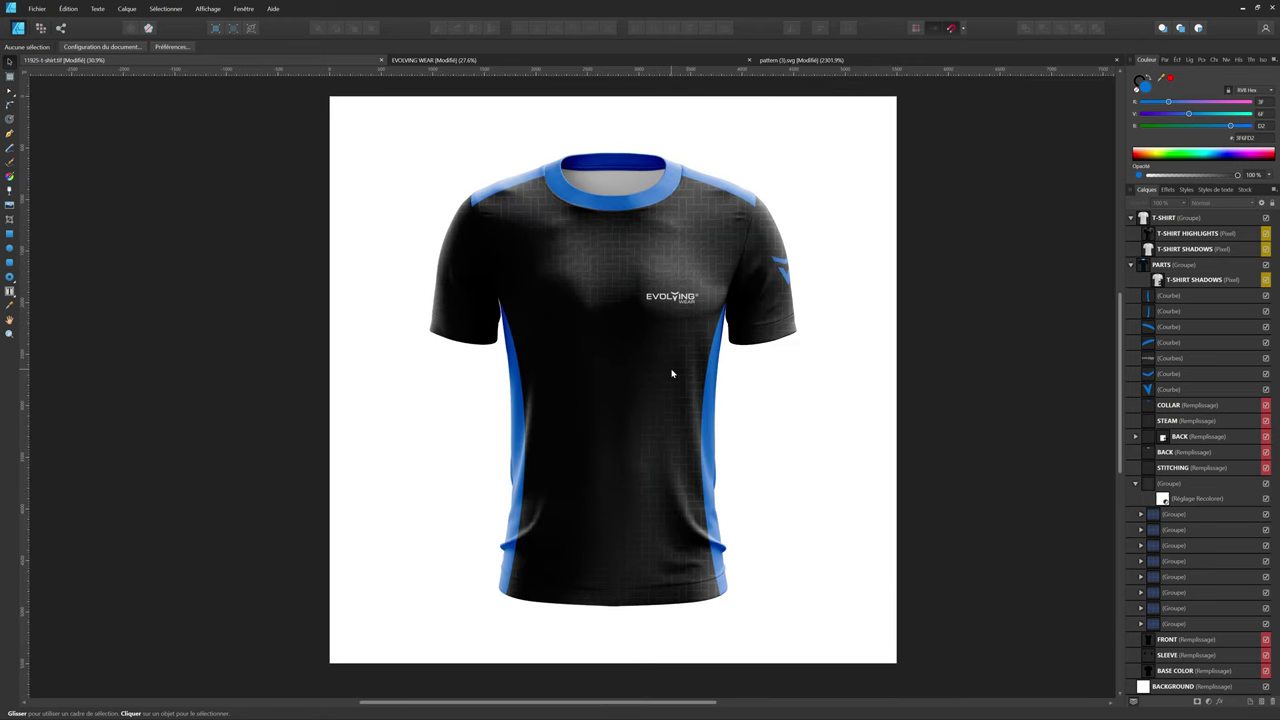
scroll(682, 370, "up", 1)
scroll(793, 327, "up", 5)
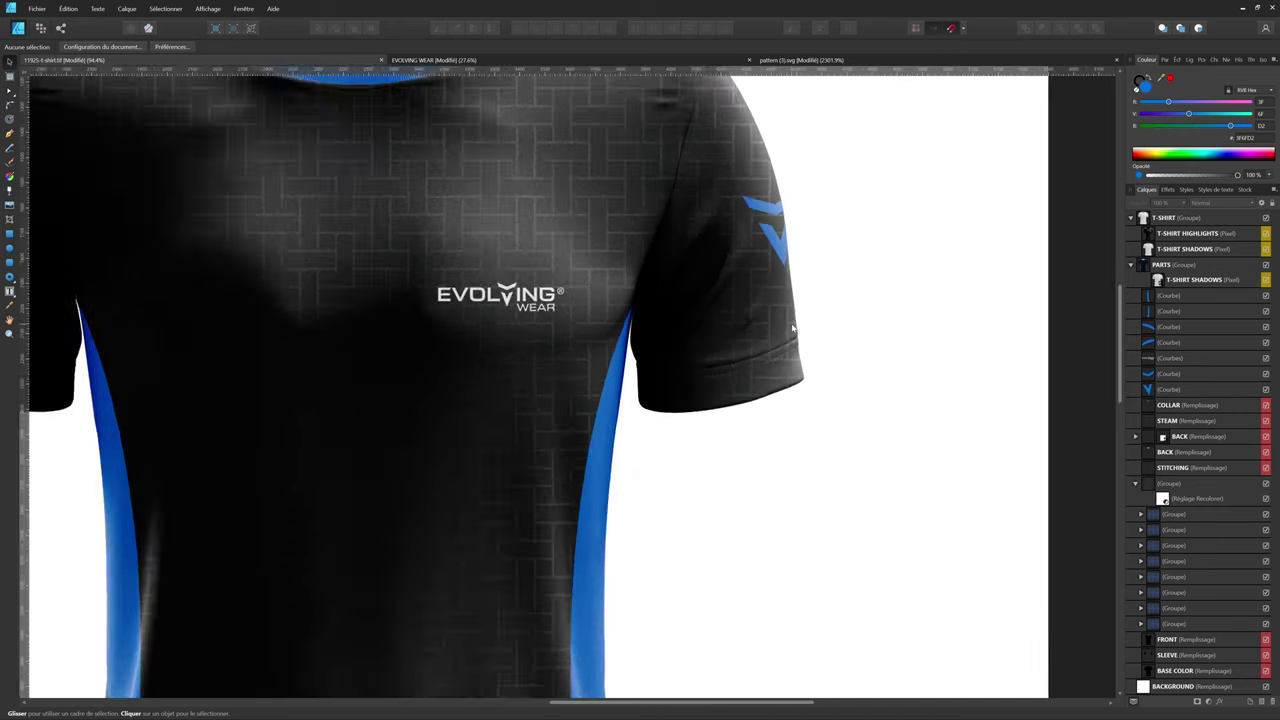
scroll(737, 377, "up", 3)
scroll(705, 367, "up", 4)
Draw a Pen curve along the right sleeve hem, reshaping its nodes to follow the stitching
key("p")
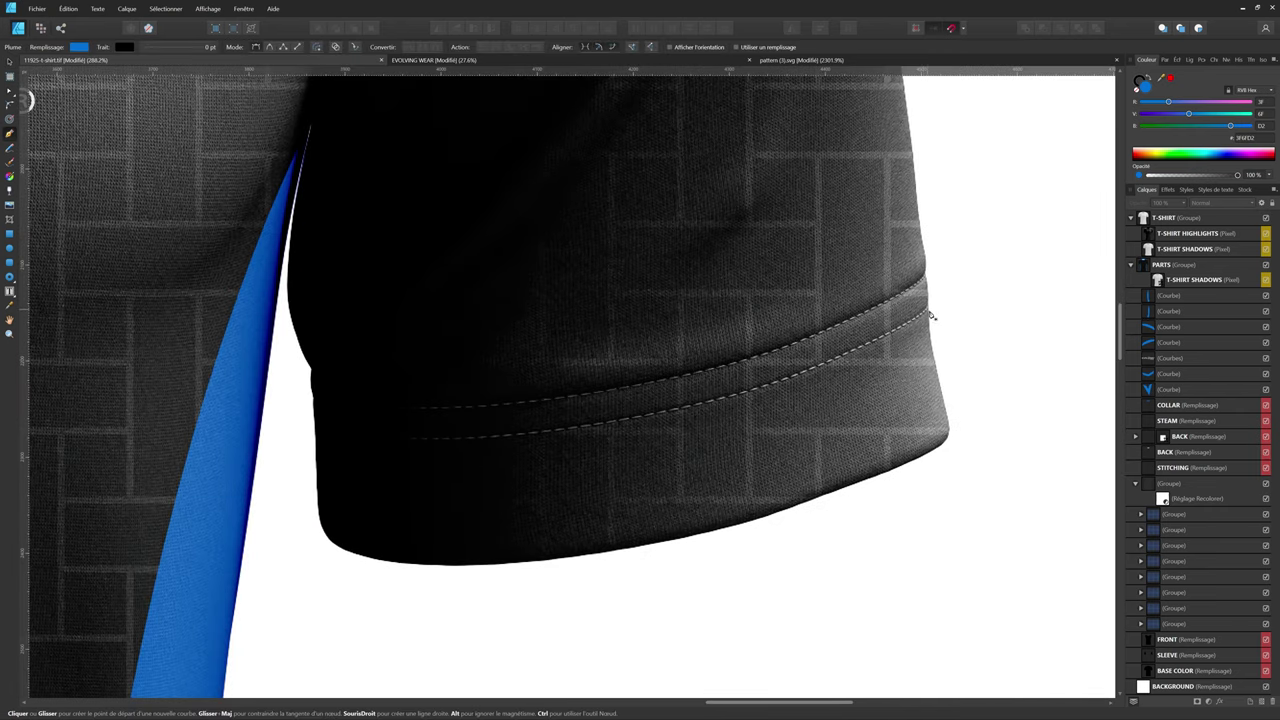
left_click(929, 306)
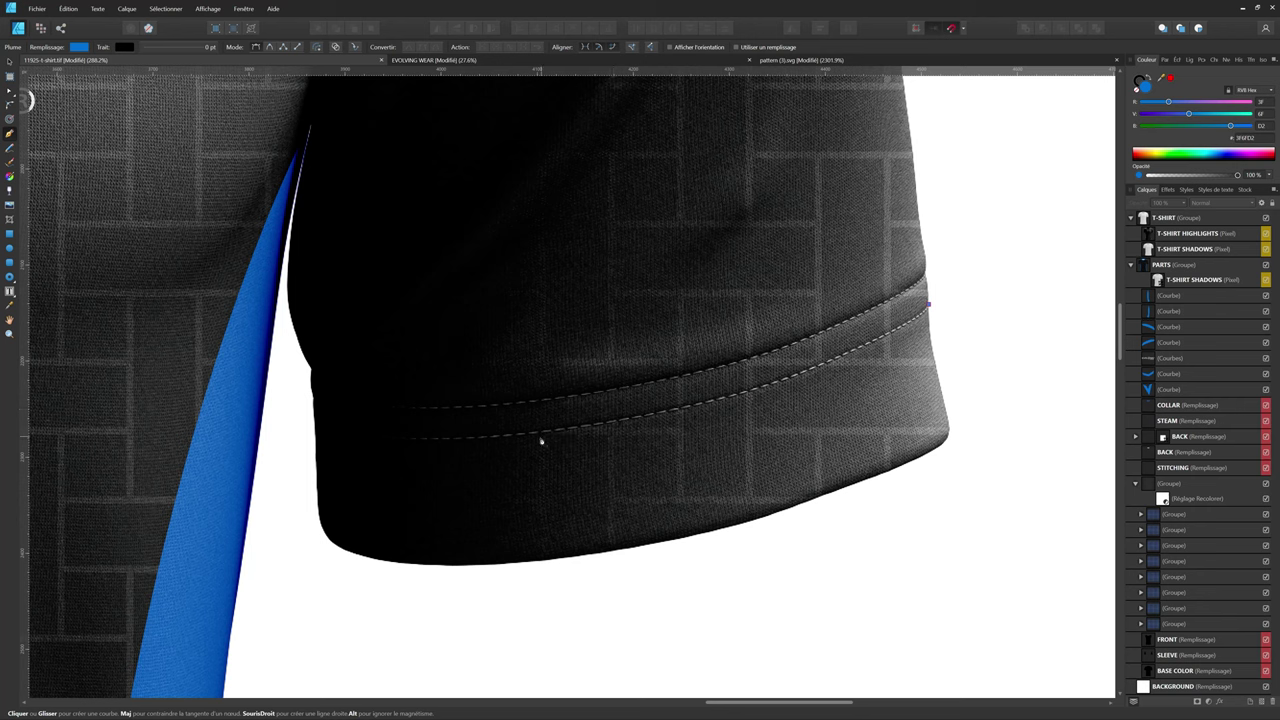
left_click_drag(533, 431, 260, 458)
left_click_drag(505, 445, 532, 434)
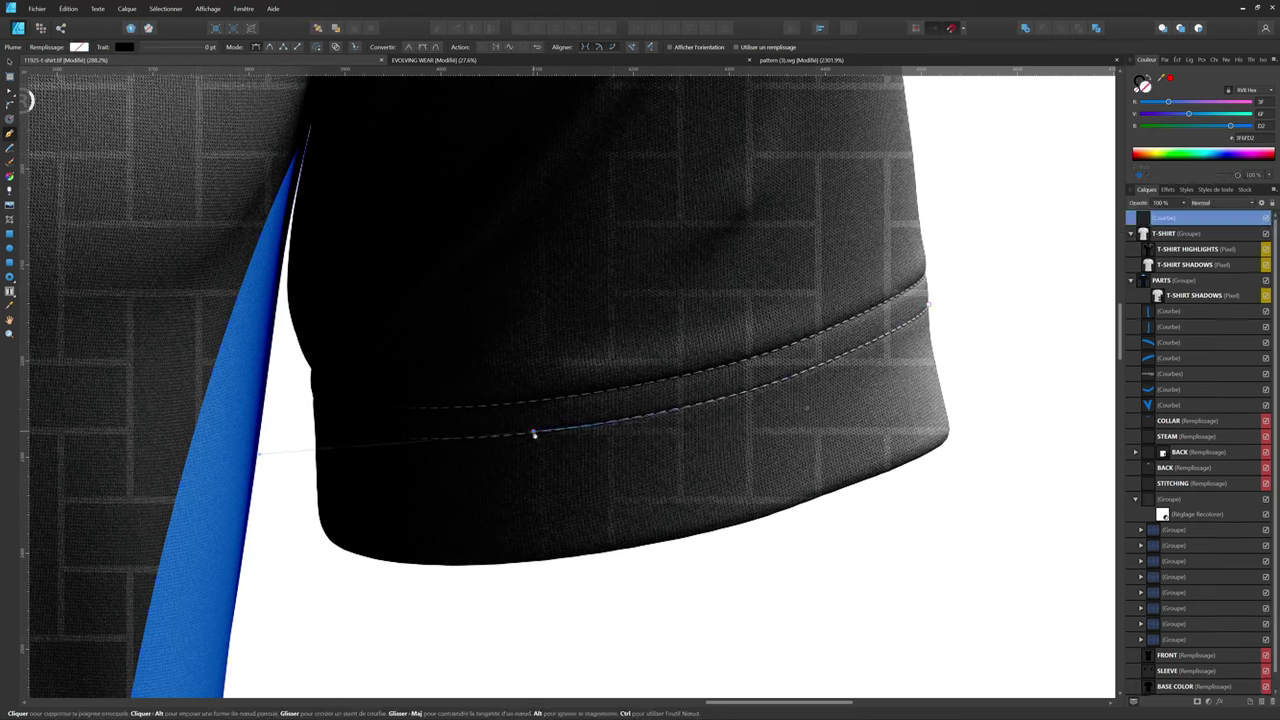
left_click(533, 433)
key("a")
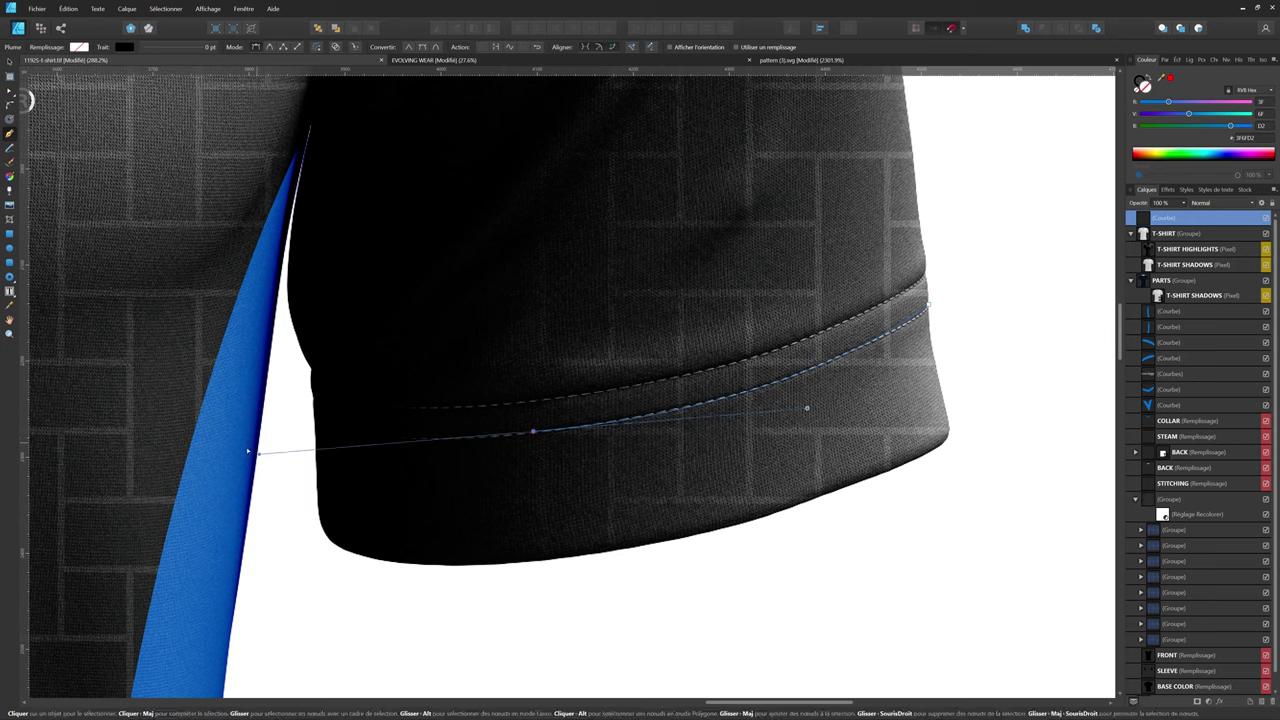
left_click_drag(258, 457, 381, 444)
key("p")
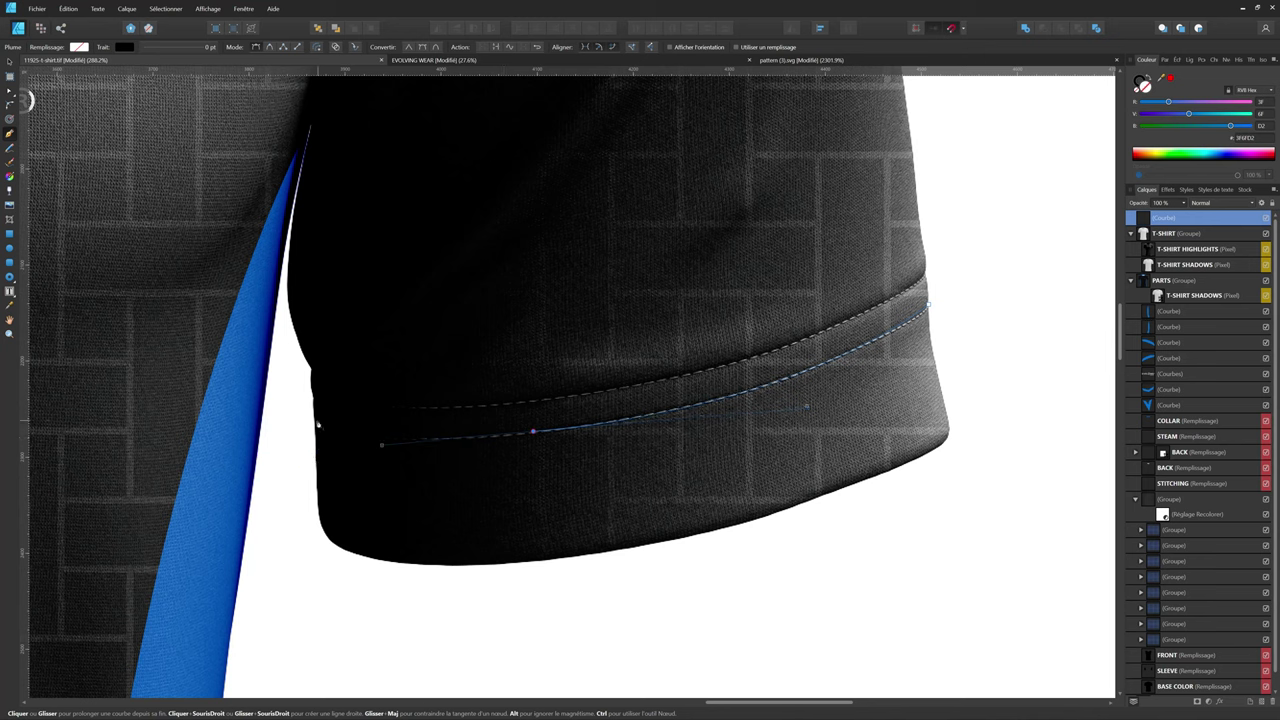
left_click_drag(311, 418, 284, 407)
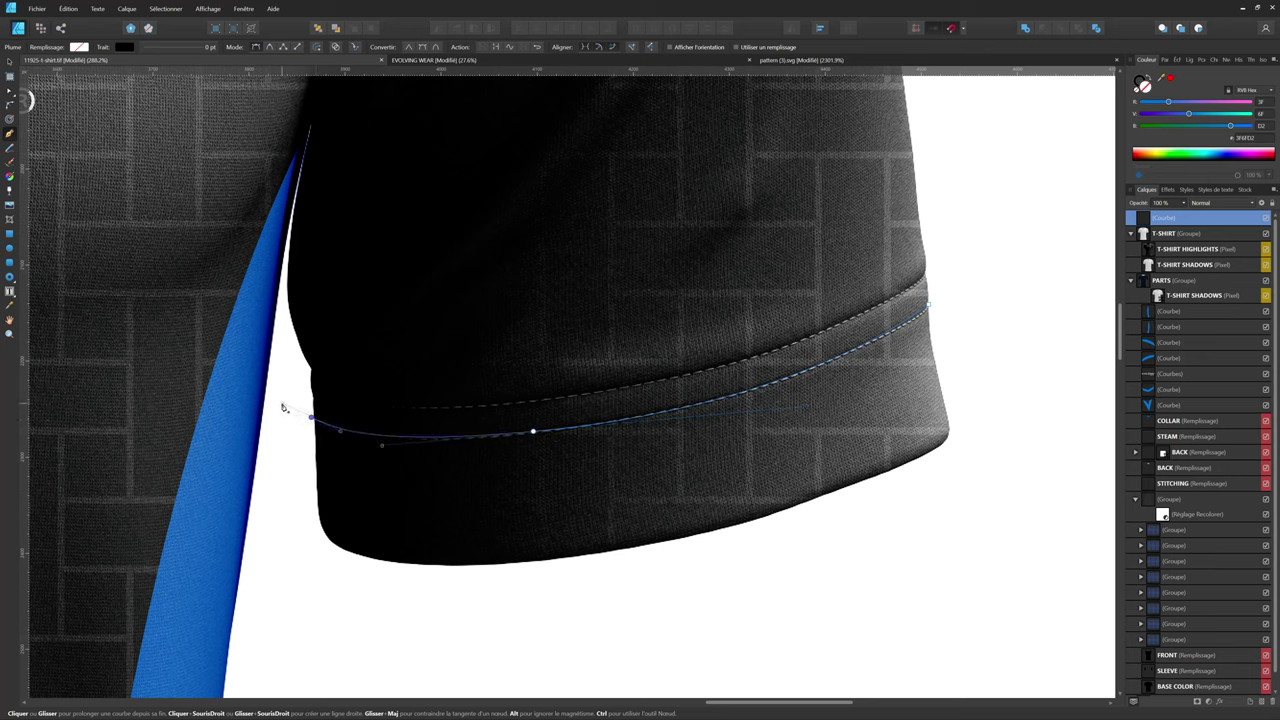
Give the sleeve hem curve a blue 14 pt stroke
left_click(158, 46)
left_click_drag(157, 87, 174, 84)
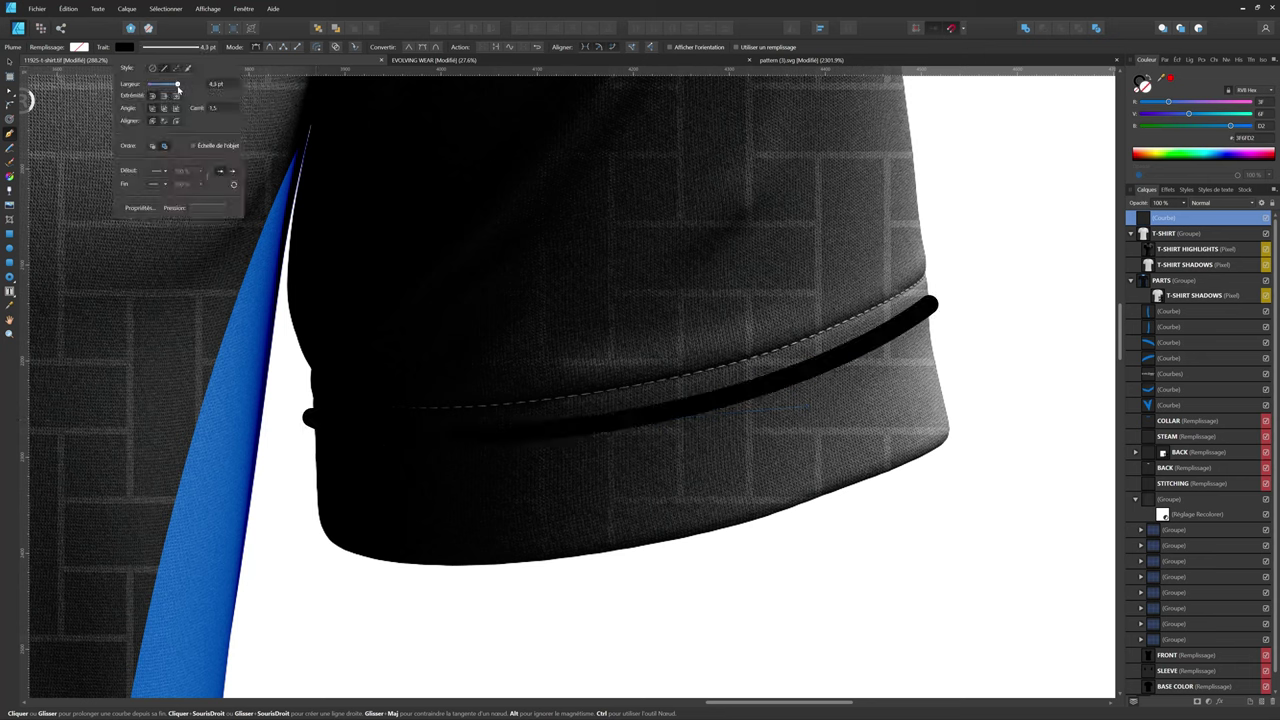
scroll(660, 312, "down", 5)
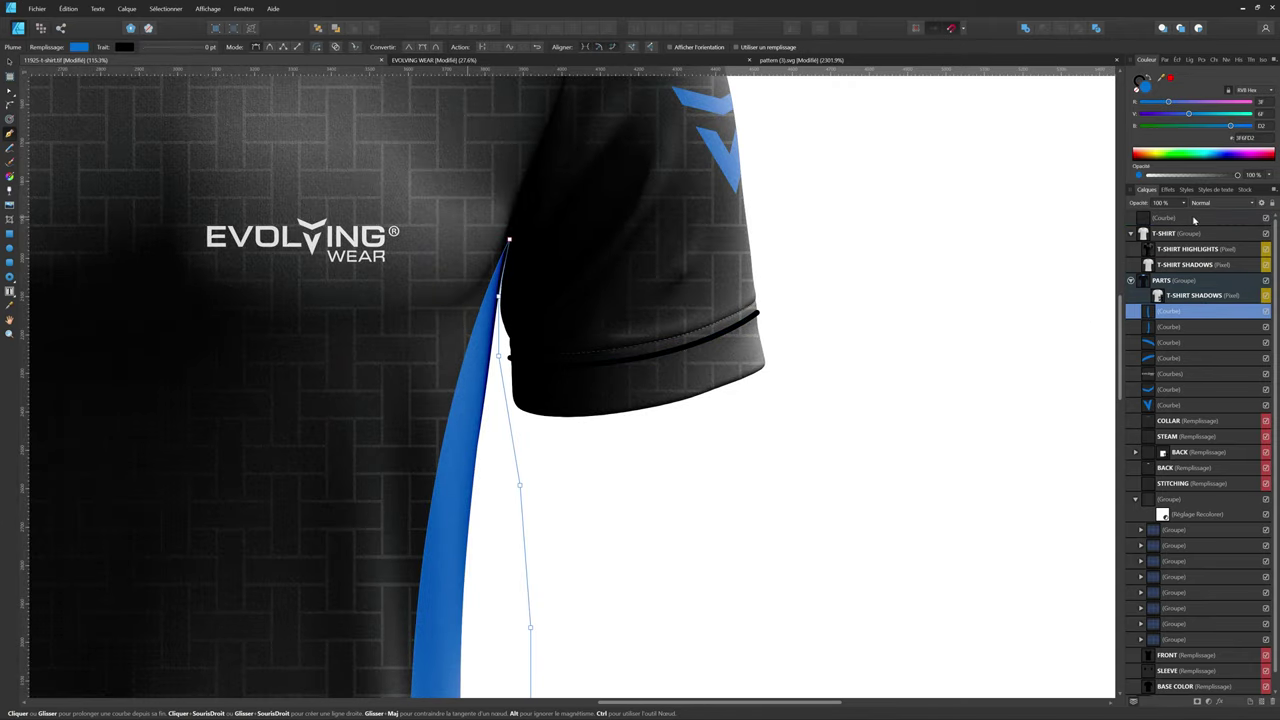
left_click(123, 47)
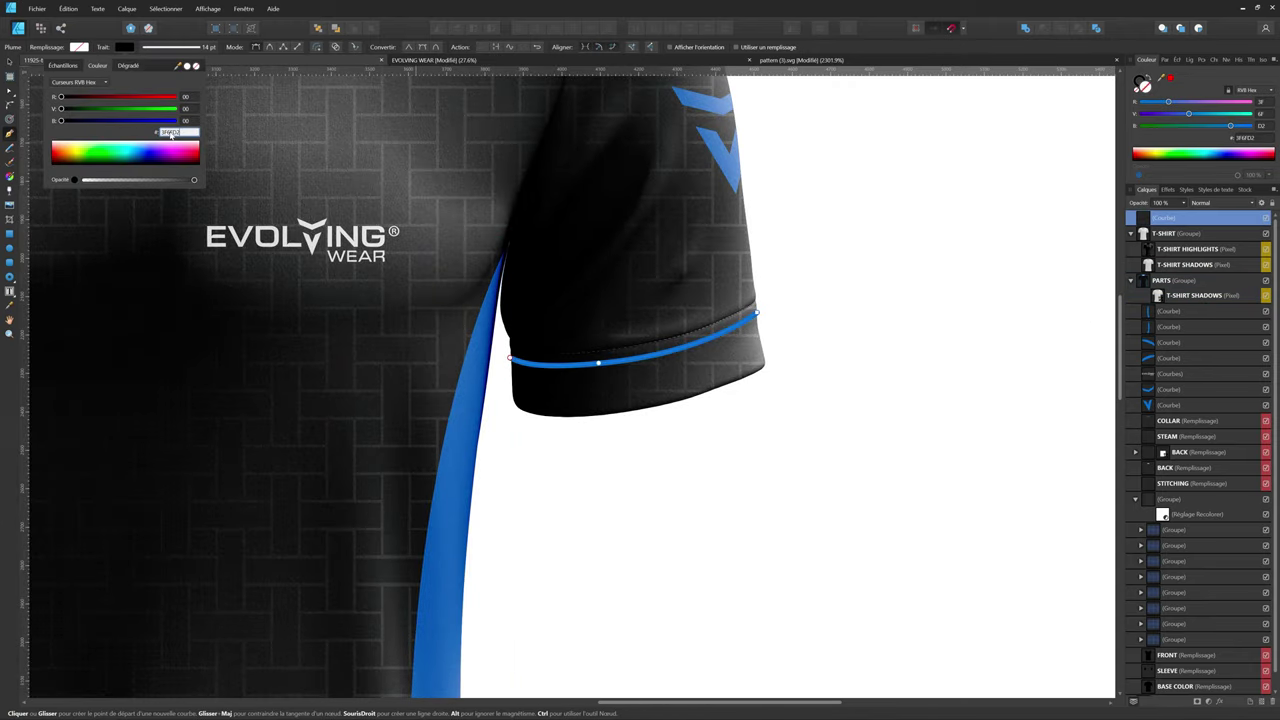
scroll(652, 378, "down", 5)
key("v")
scroll(652, 378, "up", 3)
scroll(657, 366, "up", 3)
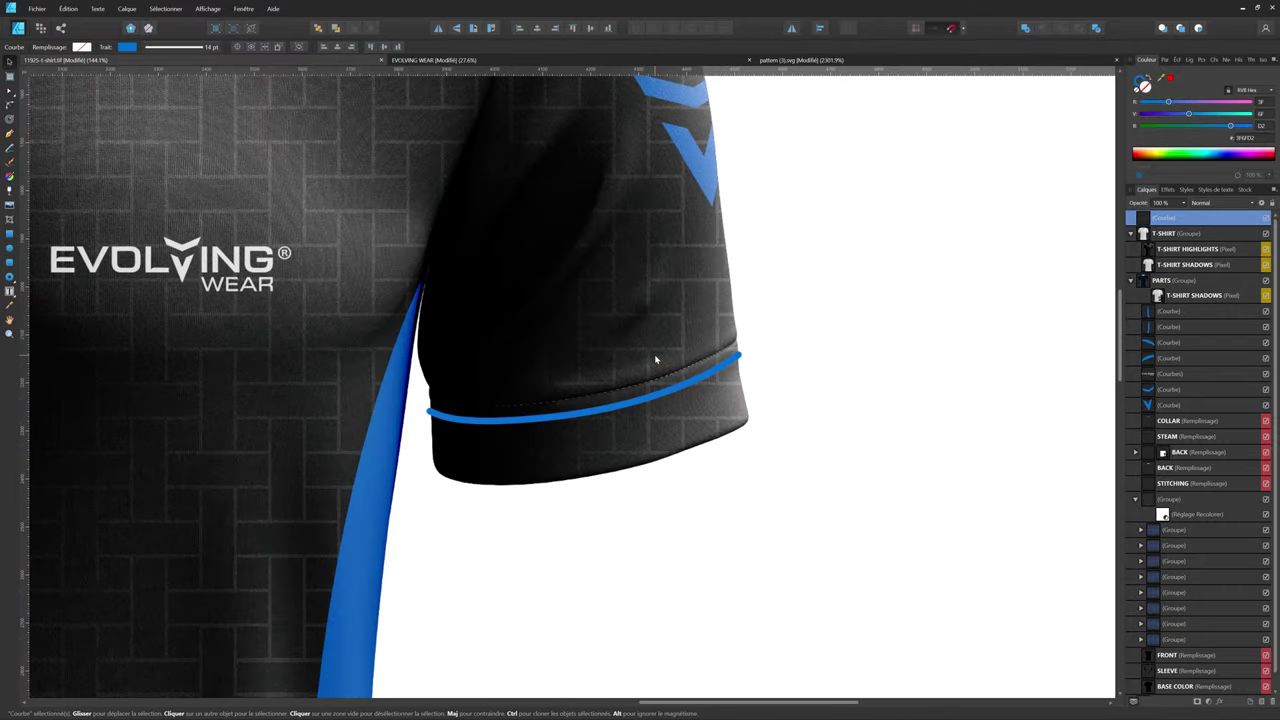
Nudge the band's end node, move it below T-SHIRT SHADOWS and thicken its stroke
key("alt+Tab")
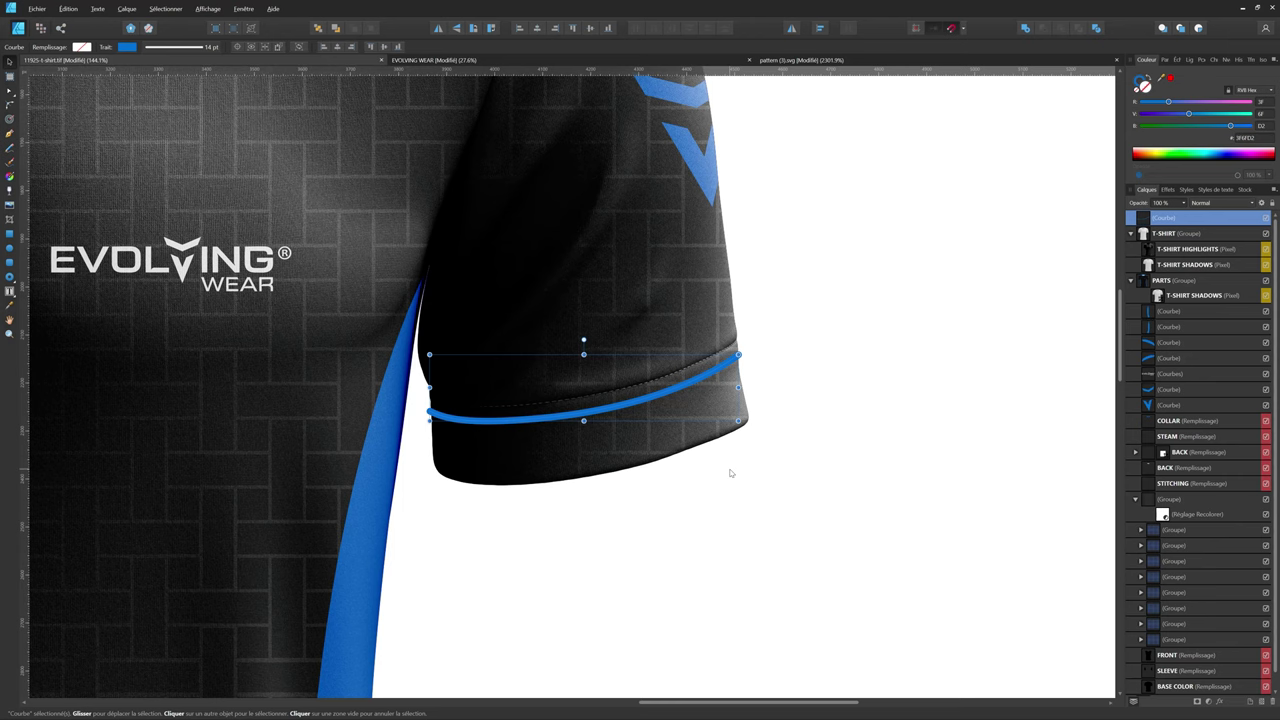
key("a")
scroll(699, 378, "up", 2)
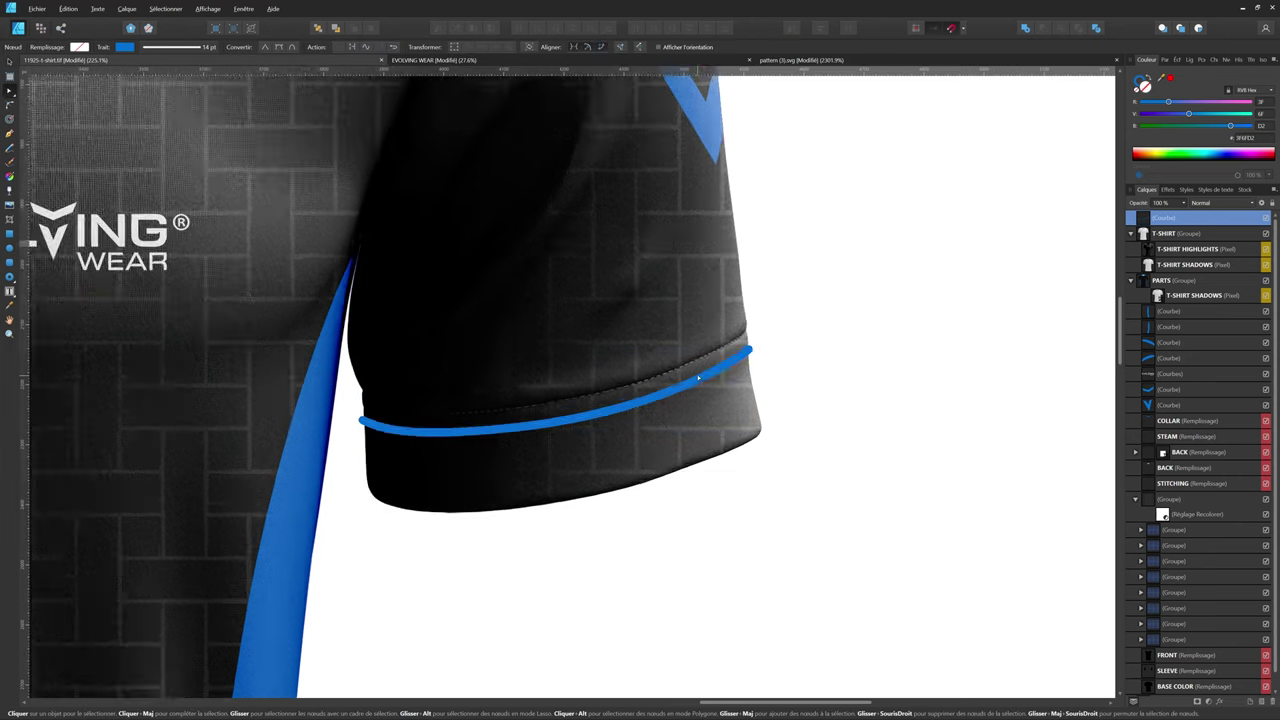
scroll(699, 378, "up", 1)
left_click_drag(762, 343, 766, 341)
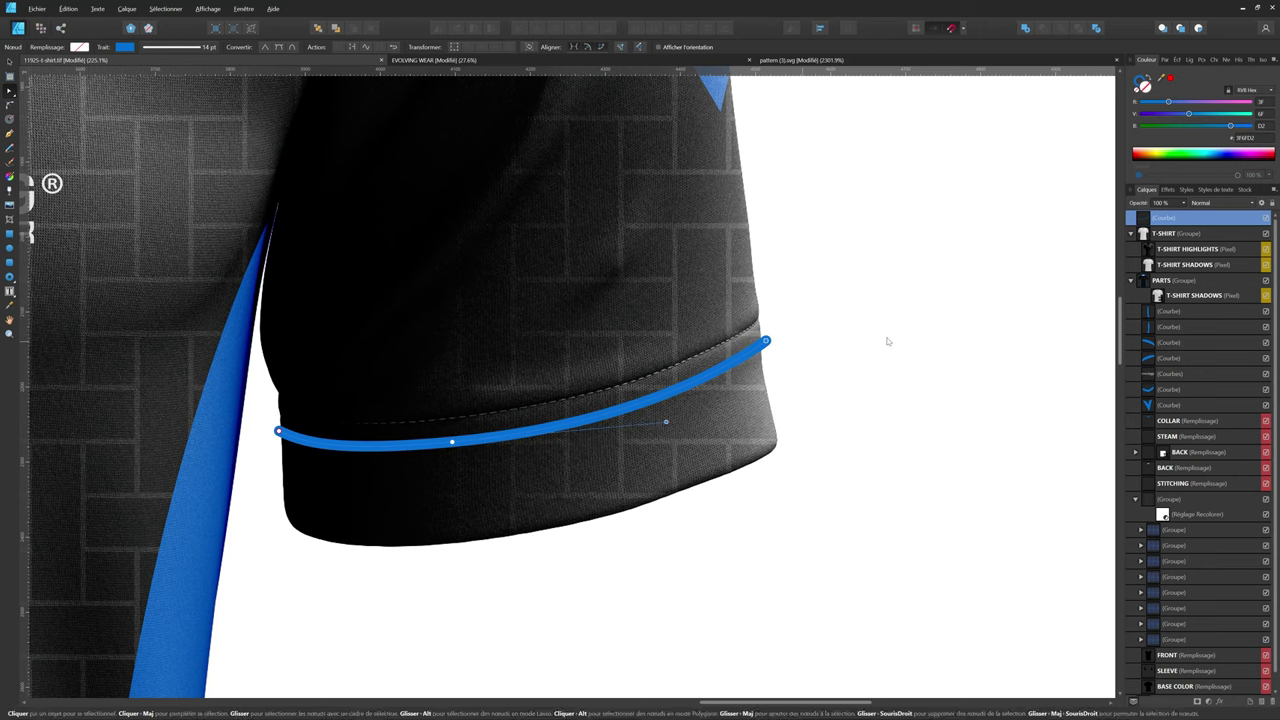
key("v")
left_click_drag(1138, 320, 1140, 320)
scroll(837, 376, "down", 6)
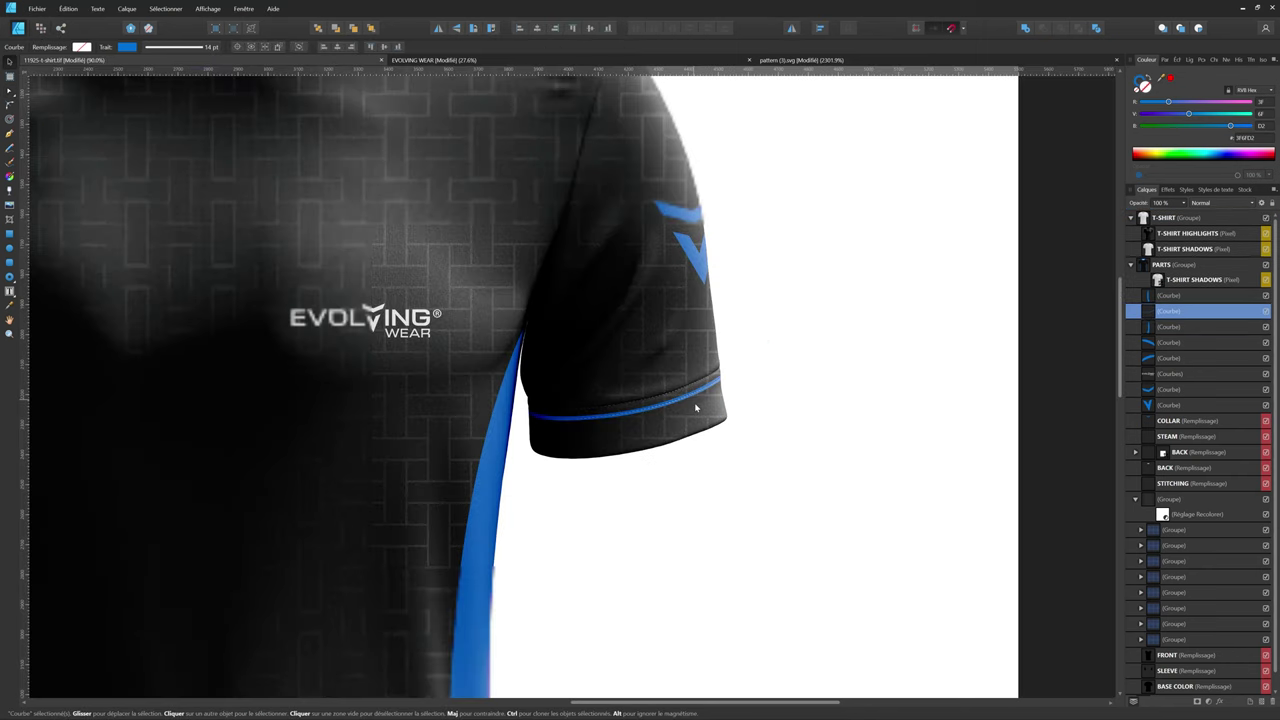
scroll(625, 397, "up", 2)
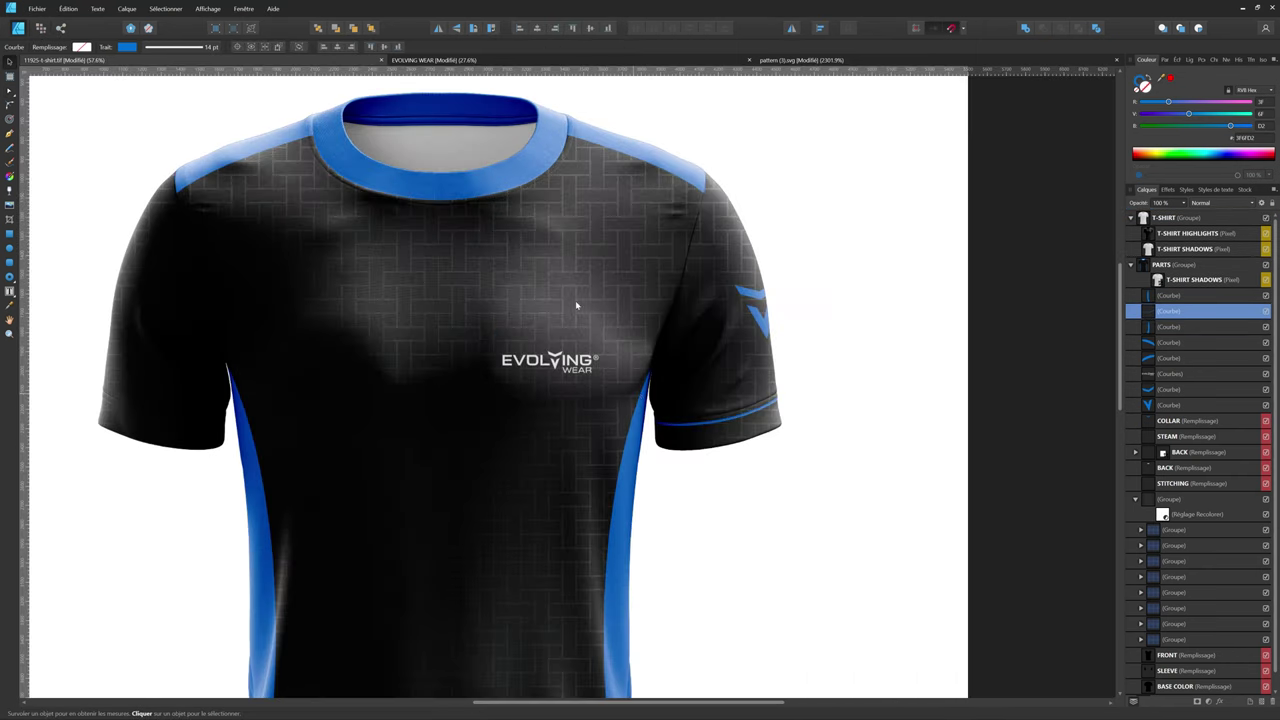
left_click(176, 47)
left_click_drag(177, 84, 181, 85)
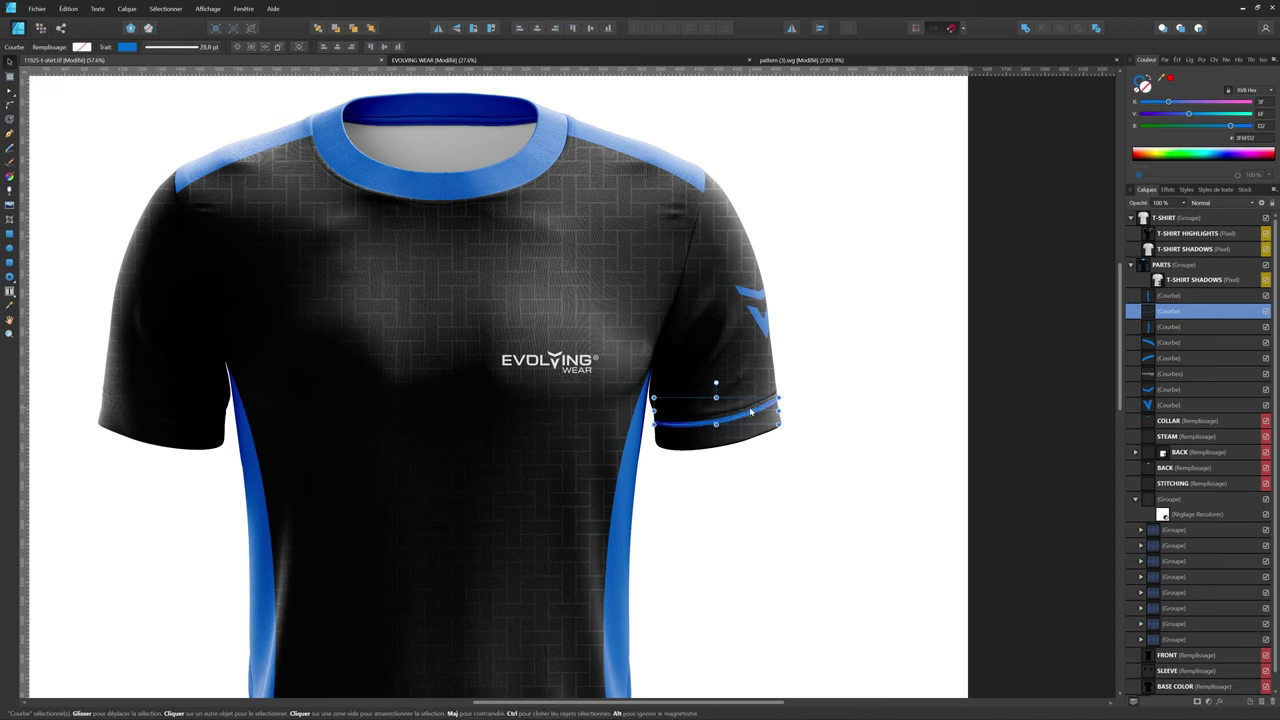
left_click(737, 380)
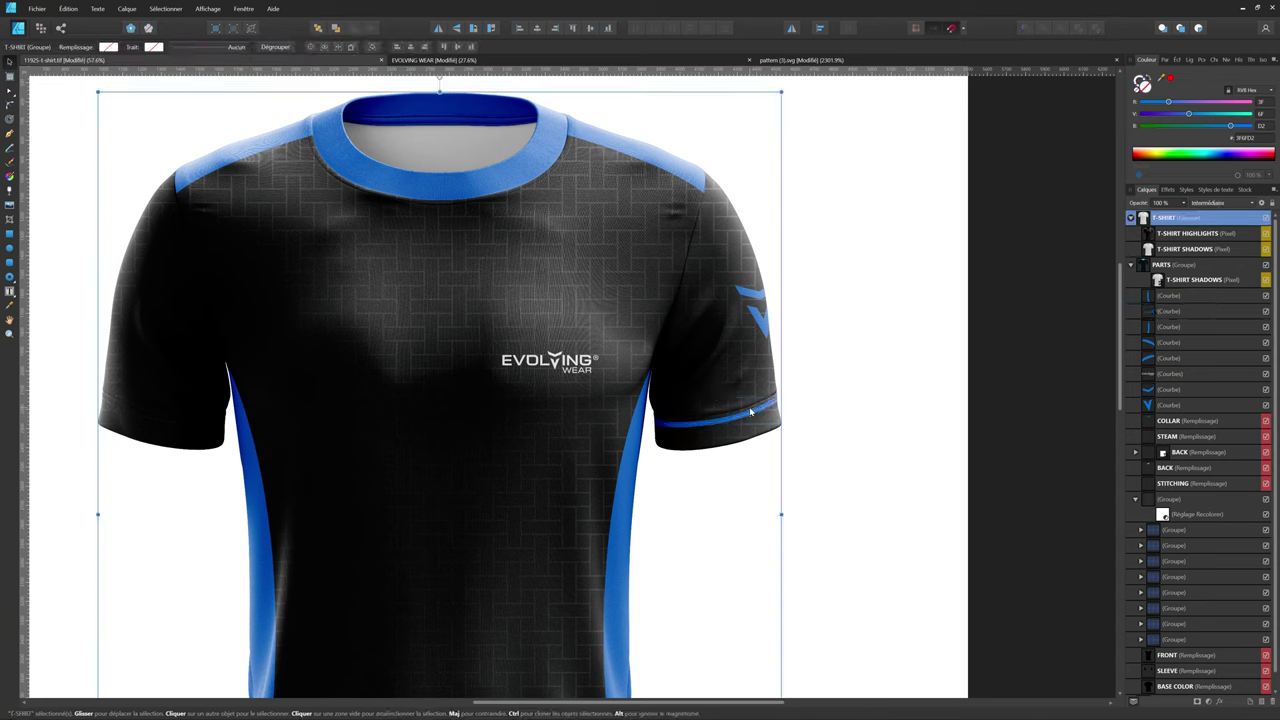
Copy the sleeve band onto the left sleeve hem
left_click(1189, 311)
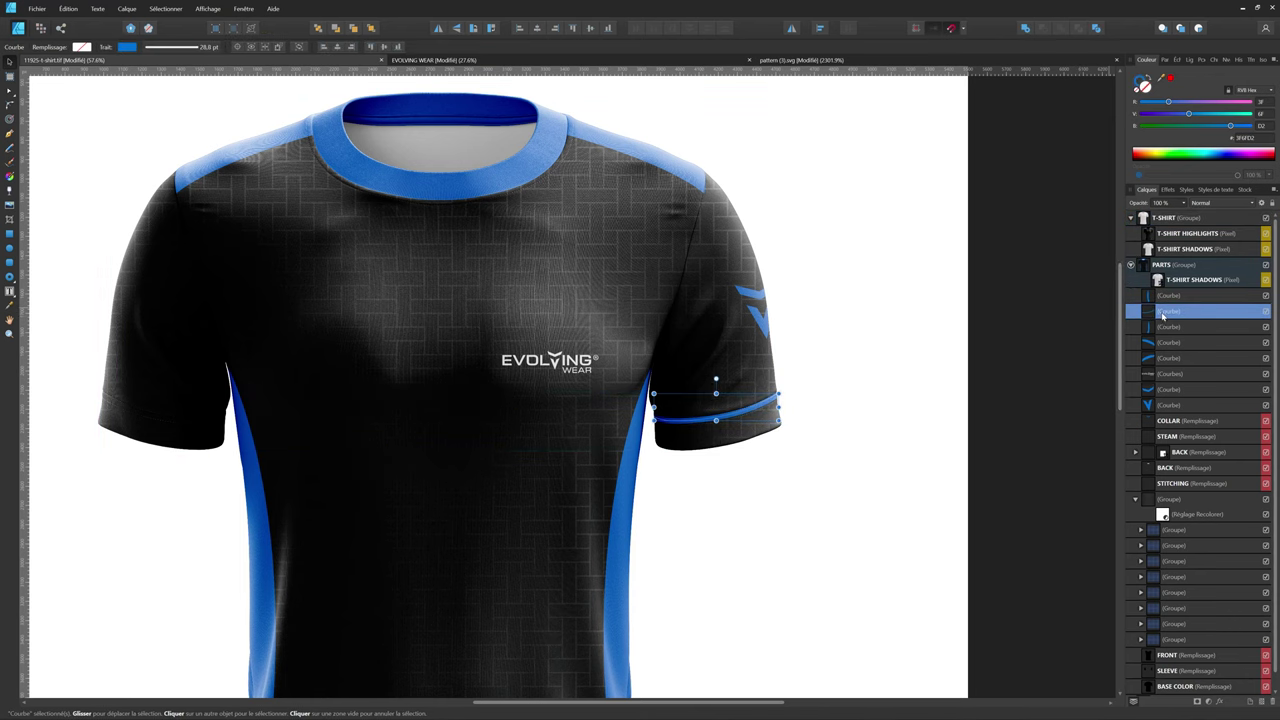
scroll(845, 445, "down", 3)
scroll(845, 445, "up", 4)
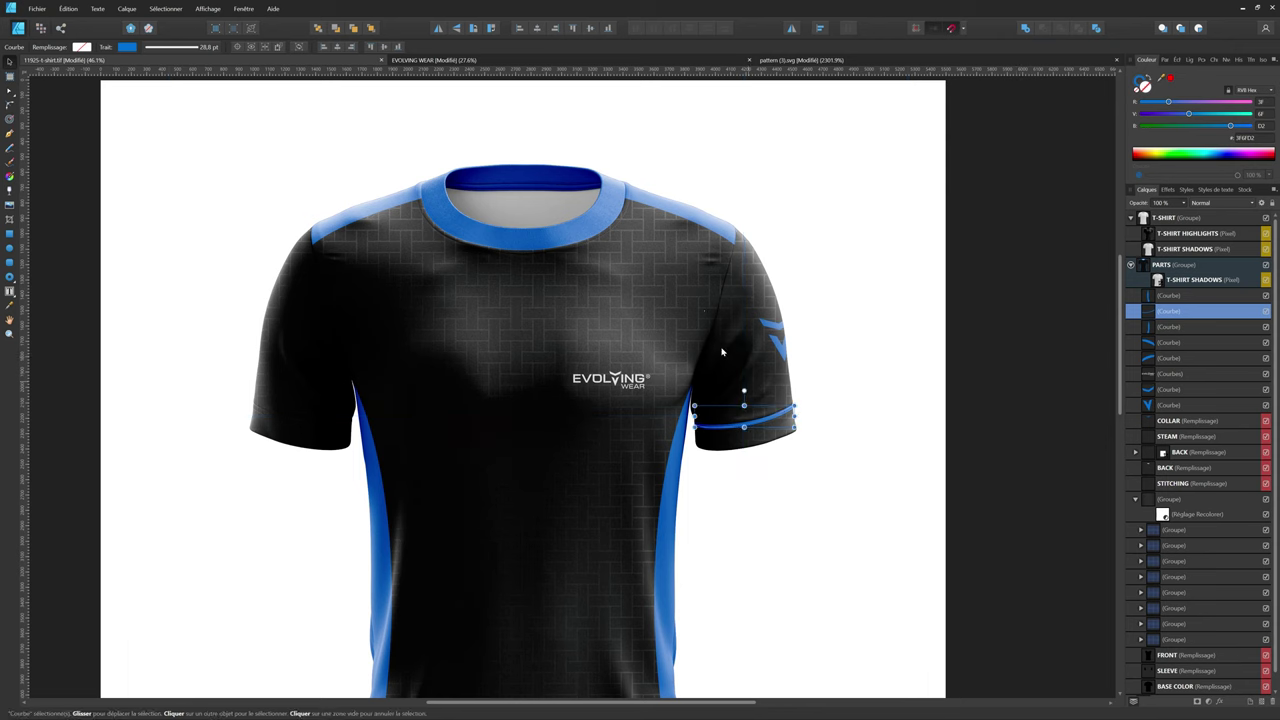
left_click_drag(690, 421, 580, 421)
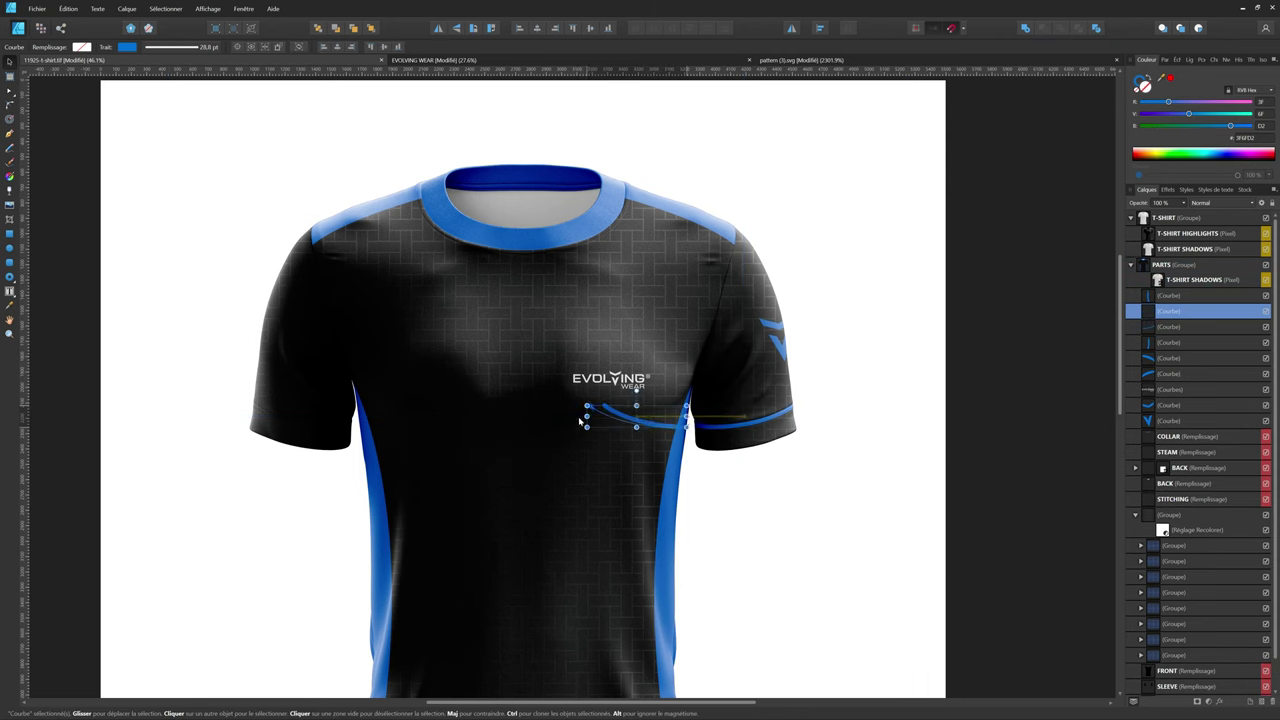
left_click_drag(580, 421, 336, 404)
scroll(336, 404, "down", 2)
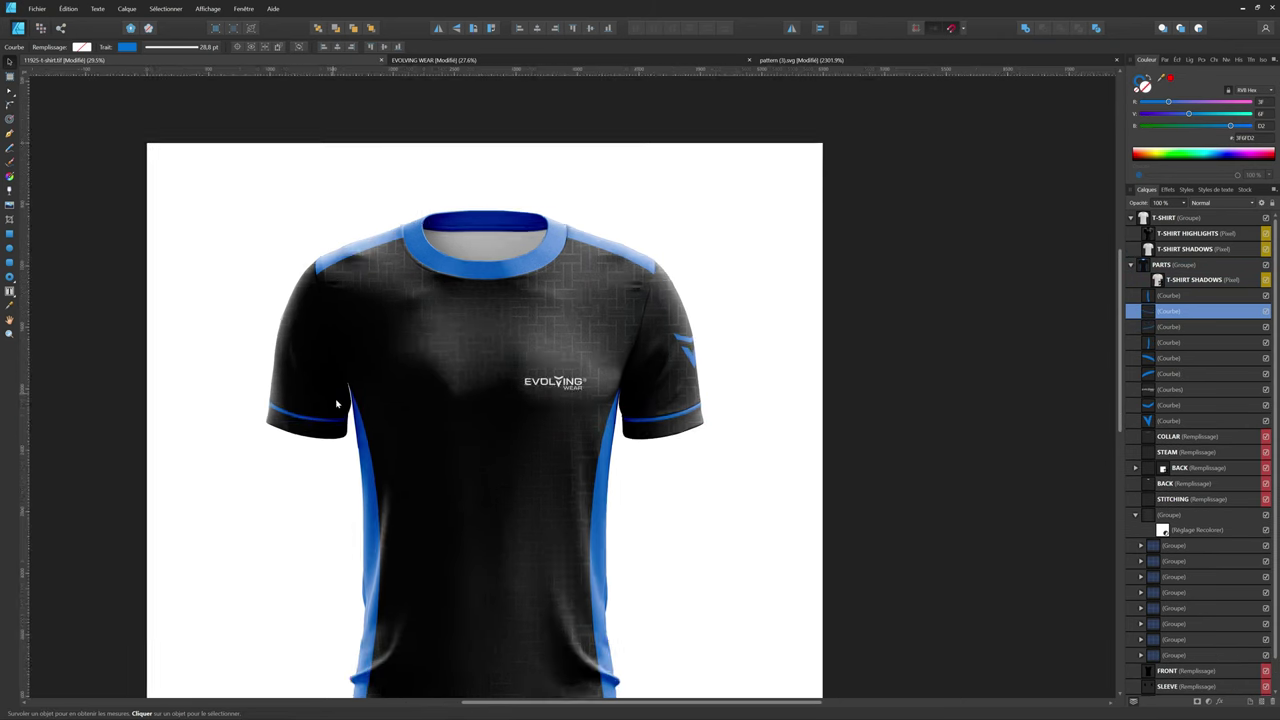
scroll(336, 404, "down", 1)
left_click(883, 433)
scroll(883, 433, "down", 2)
scroll(700, 429, "up", 1)
scroll(591, 471, "up", 2)
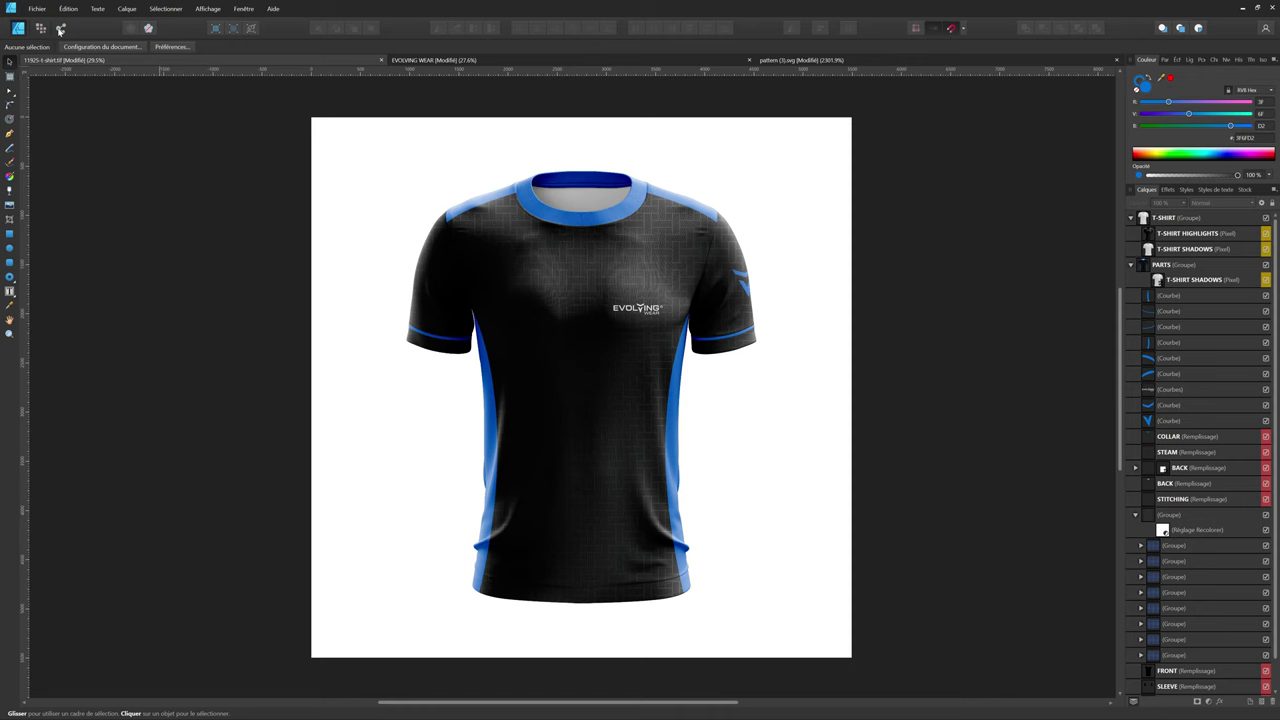
In the Export Persona, keep the PNG preset, PNG format and document pixel format
left_click(60, 28)
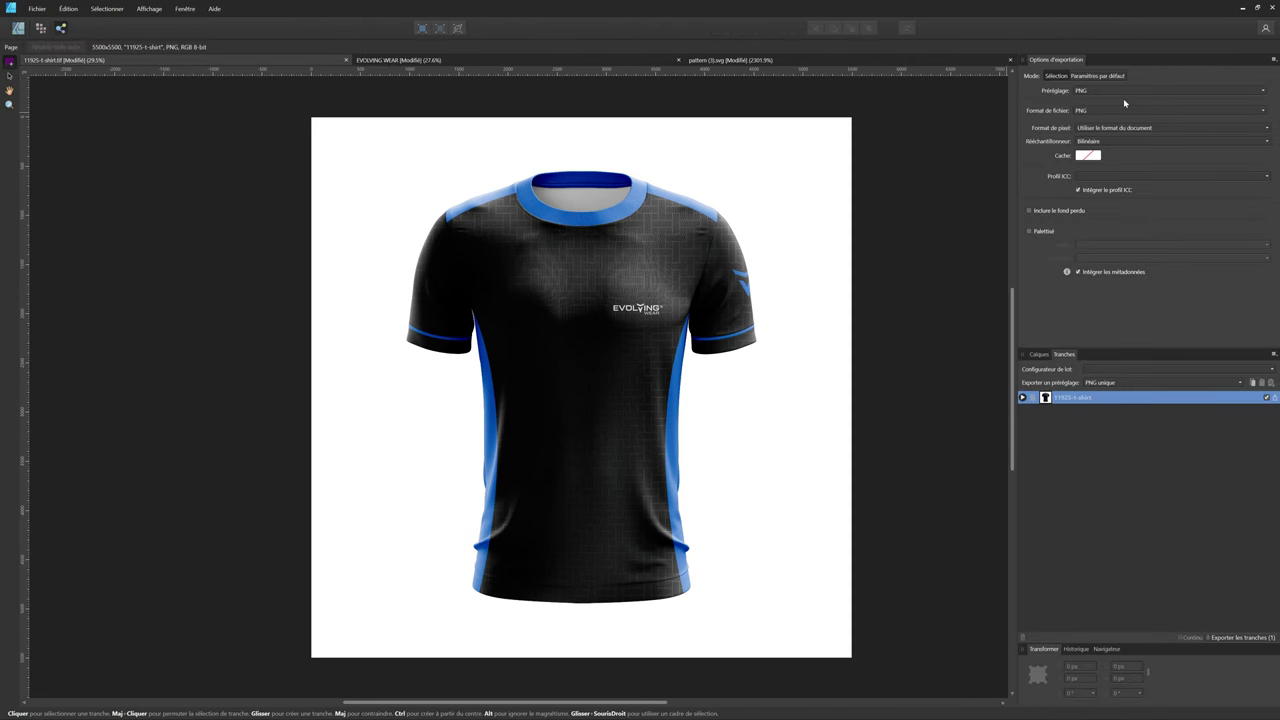
left_click(1096, 91)
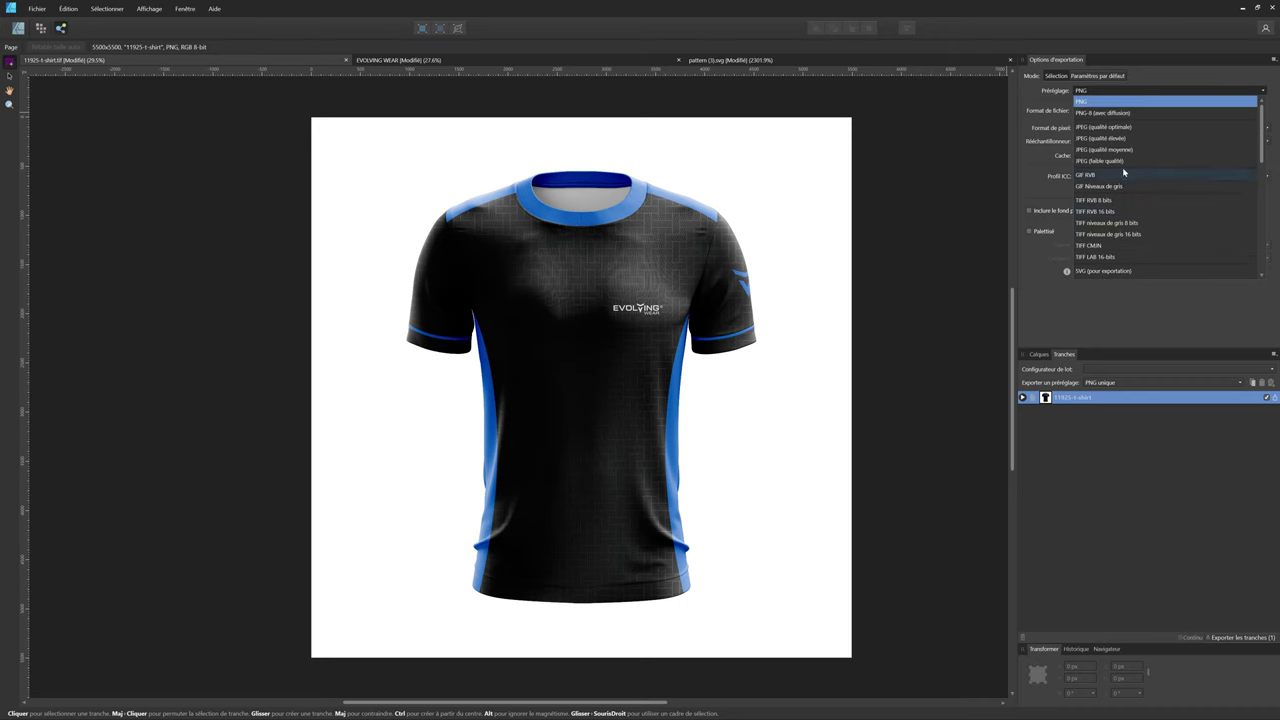
left_click(1120, 103)
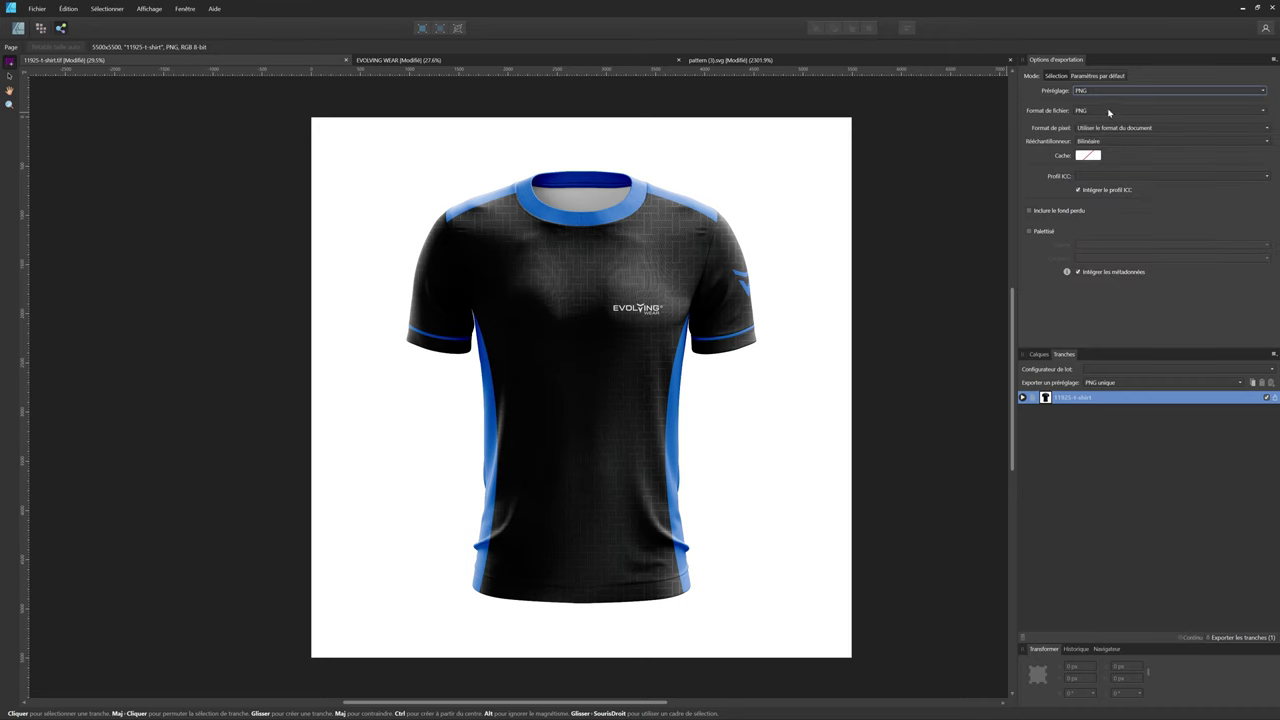
left_click(1095, 110)
left_click(1093, 117)
left_click(1094, 128)
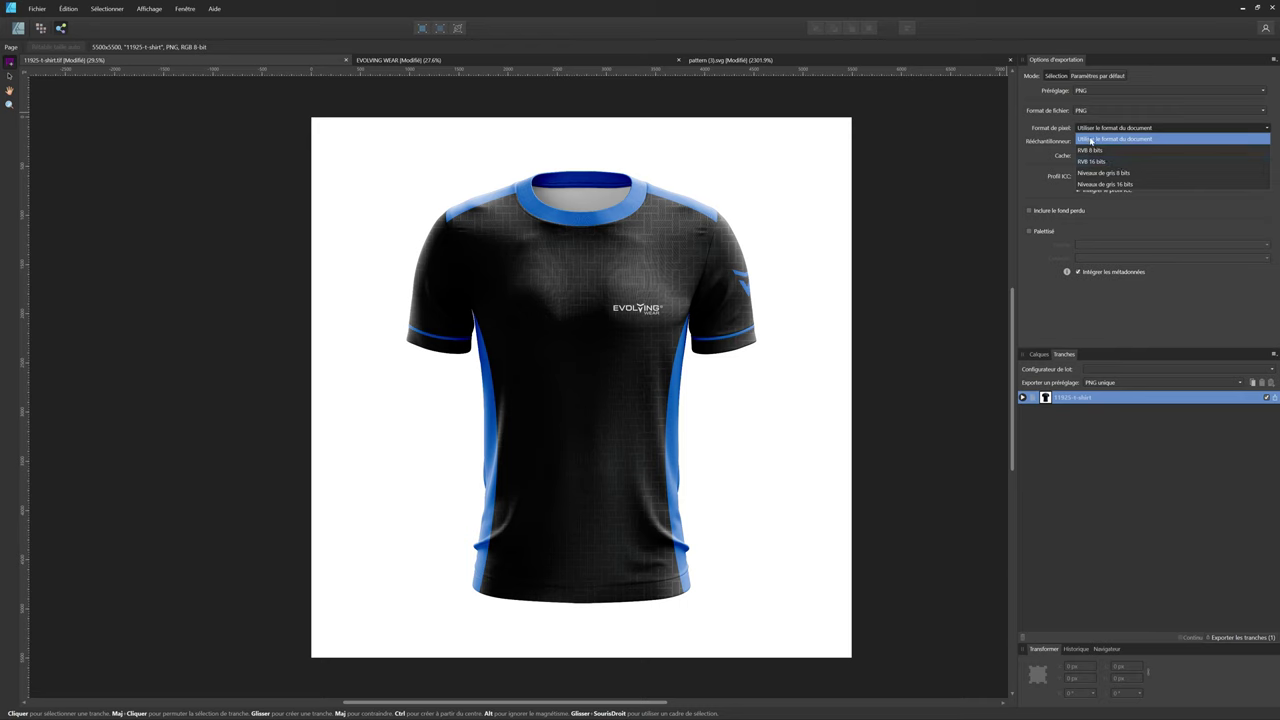
left_click(1177, 140)
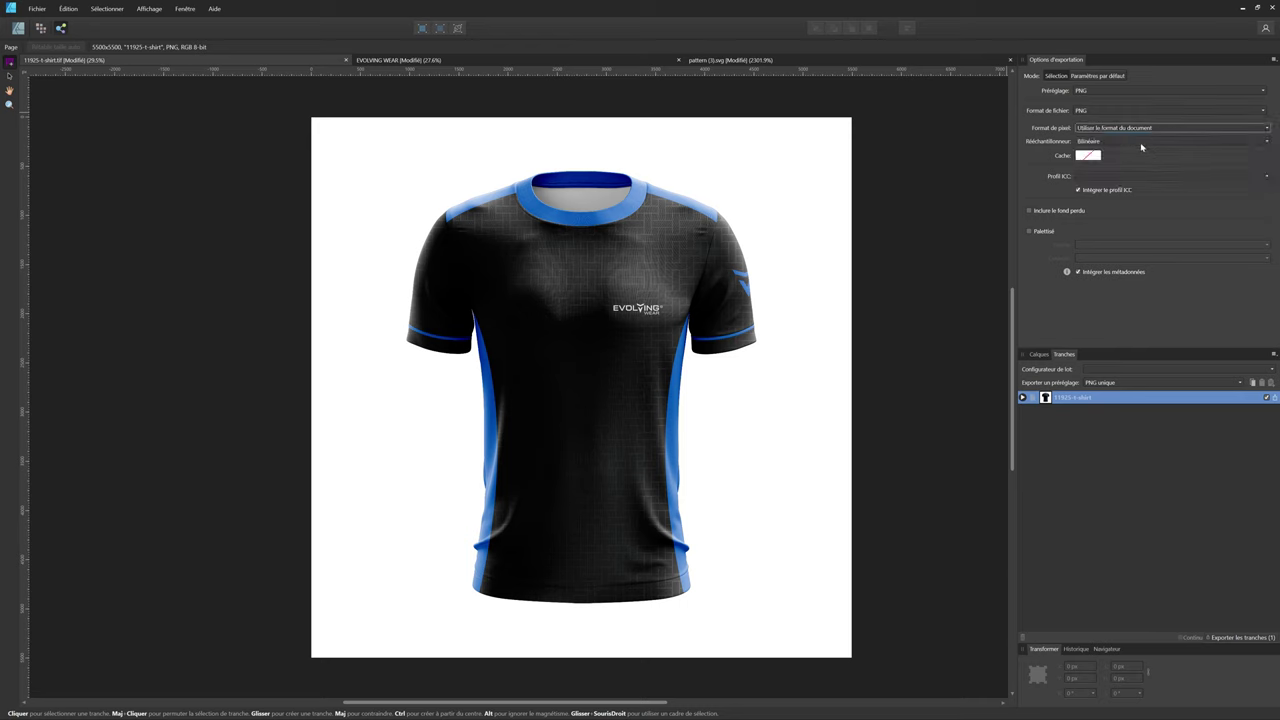
Keep Bilinear resampling, review ICC profile and matte options, and leave metadata embedded
left_click(1136, 141)
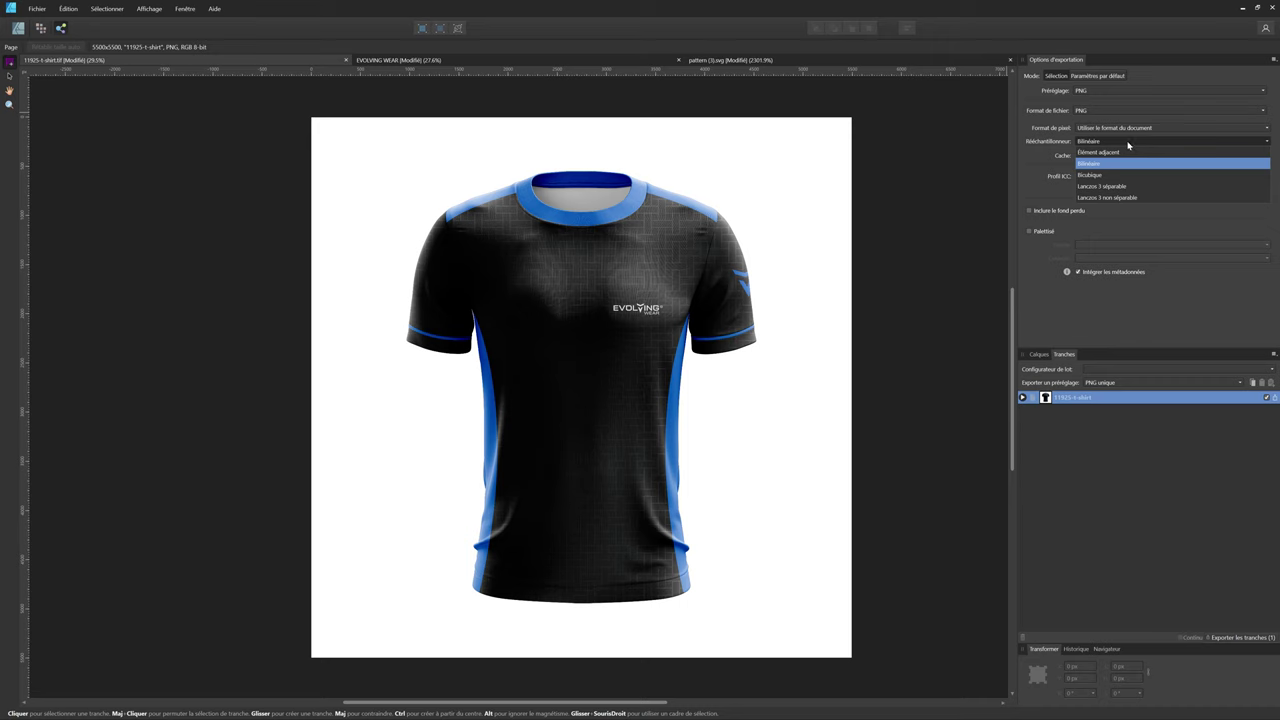
left_click(1116, 165)
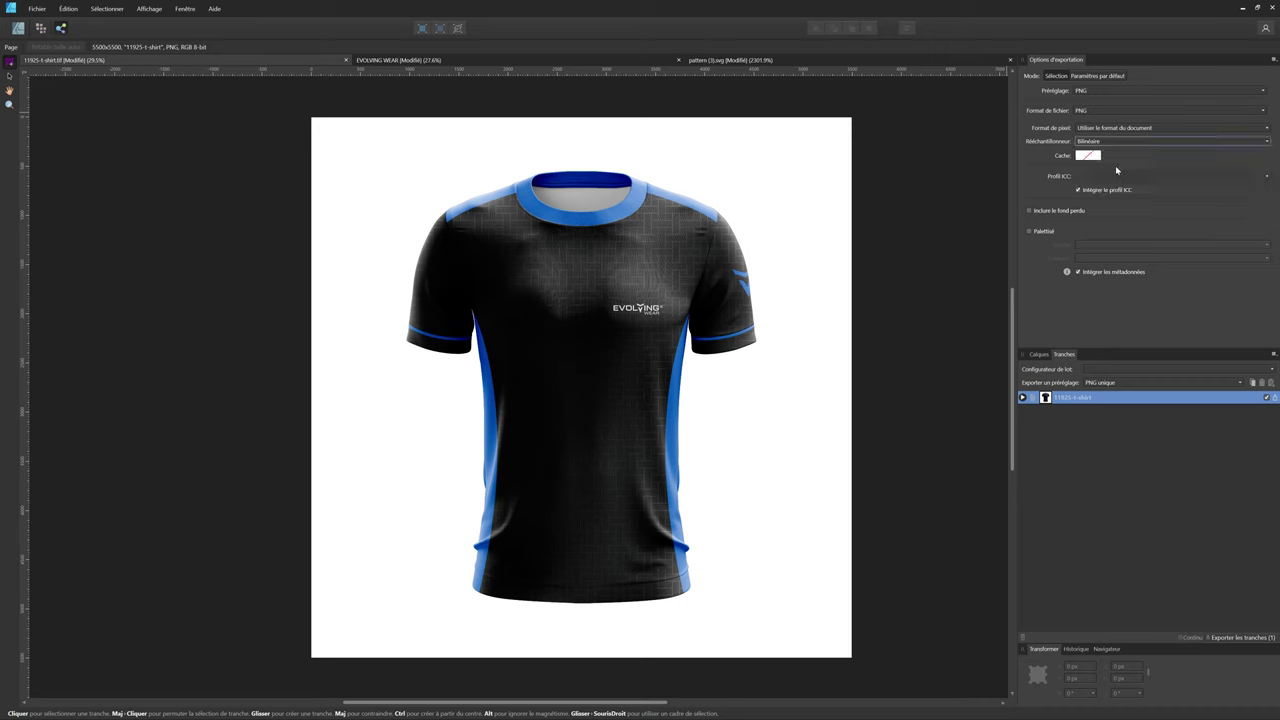
left_click(1116, 179)
left_click(1121, 160)
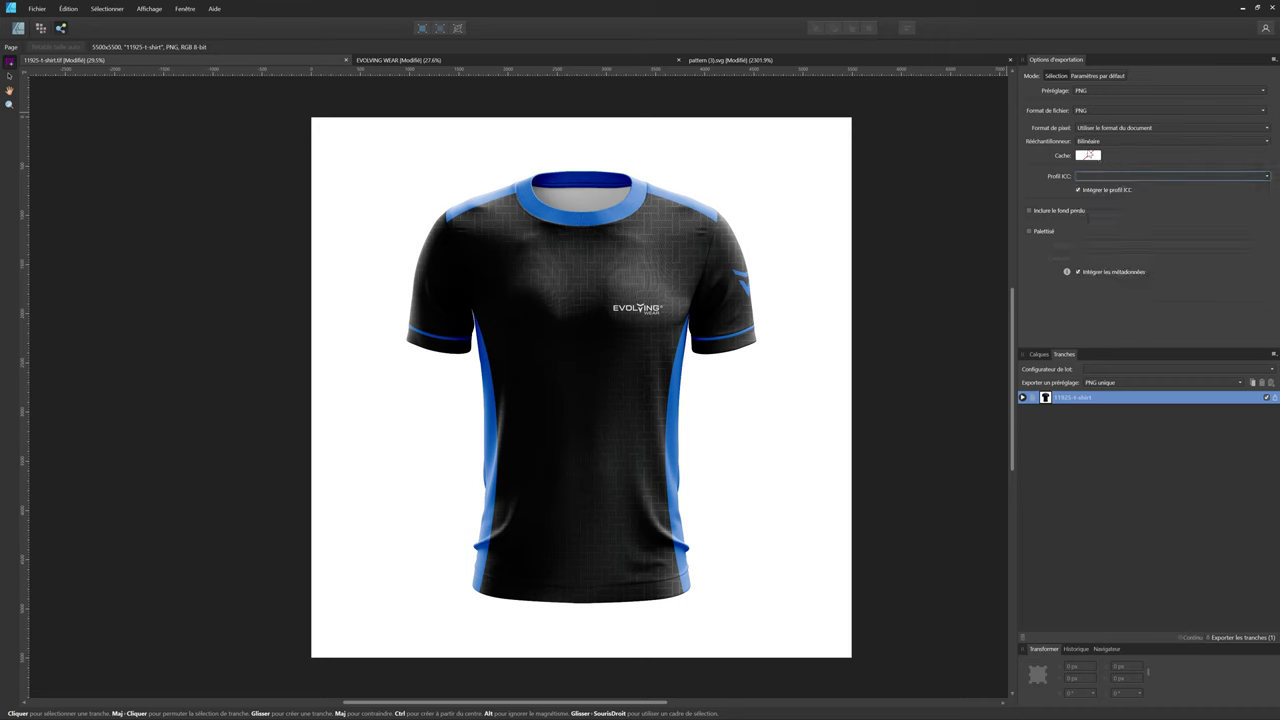
left_click(1093, 156)
left_click(1093, 157)
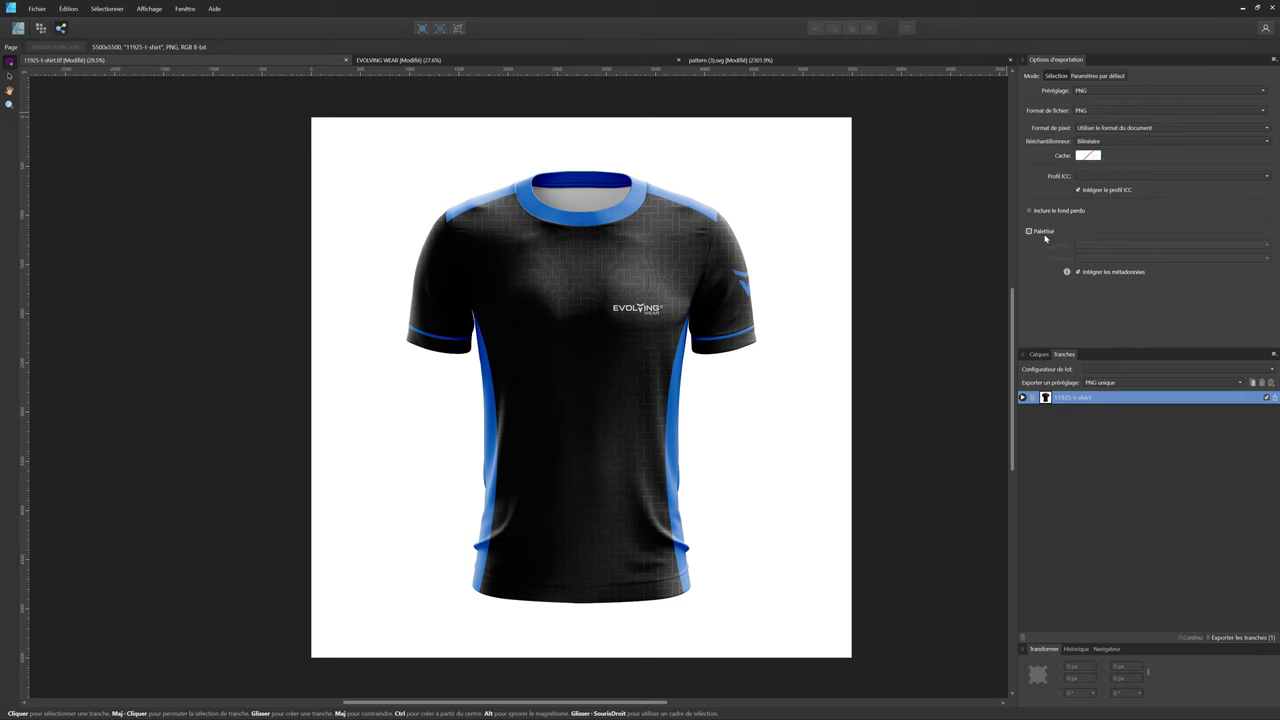
left_click(1078, 272)
left_click(1078, 272)
Export the slice as PNG into the Vidéos > AnyDesk folder
left_click(1218, 638)
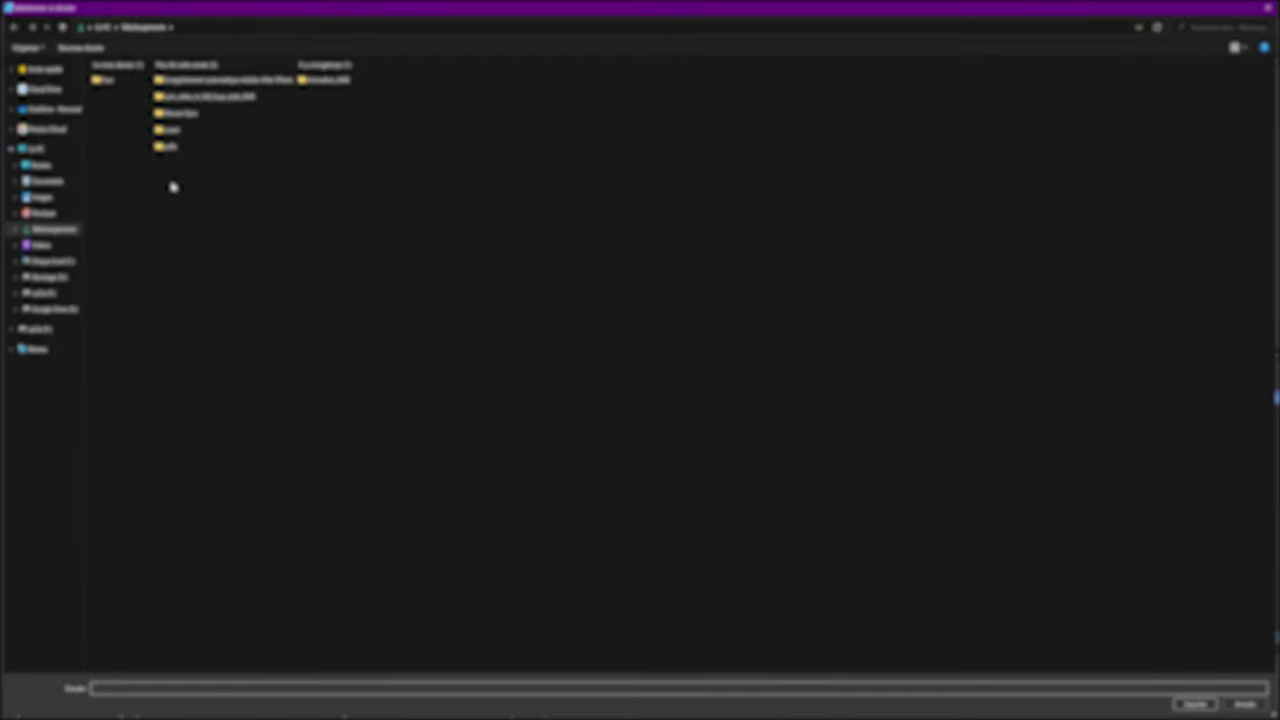
left_click(40, 245)
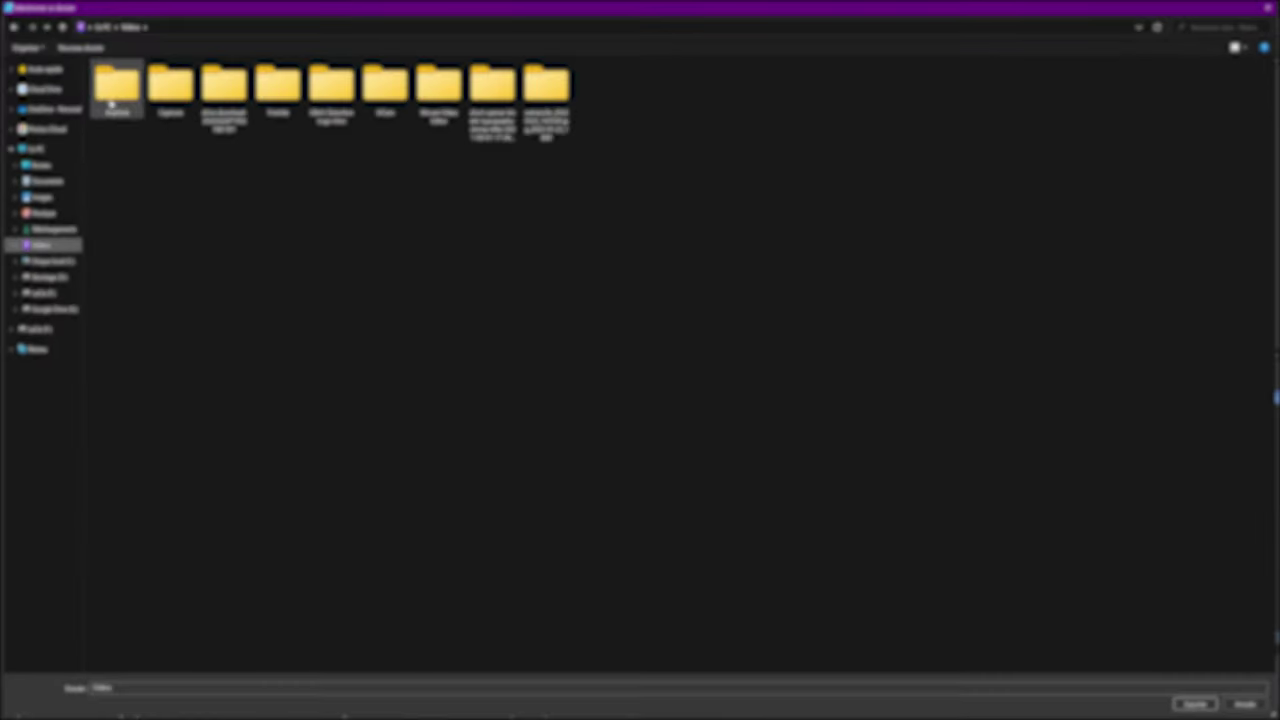
double_click(117, 86)
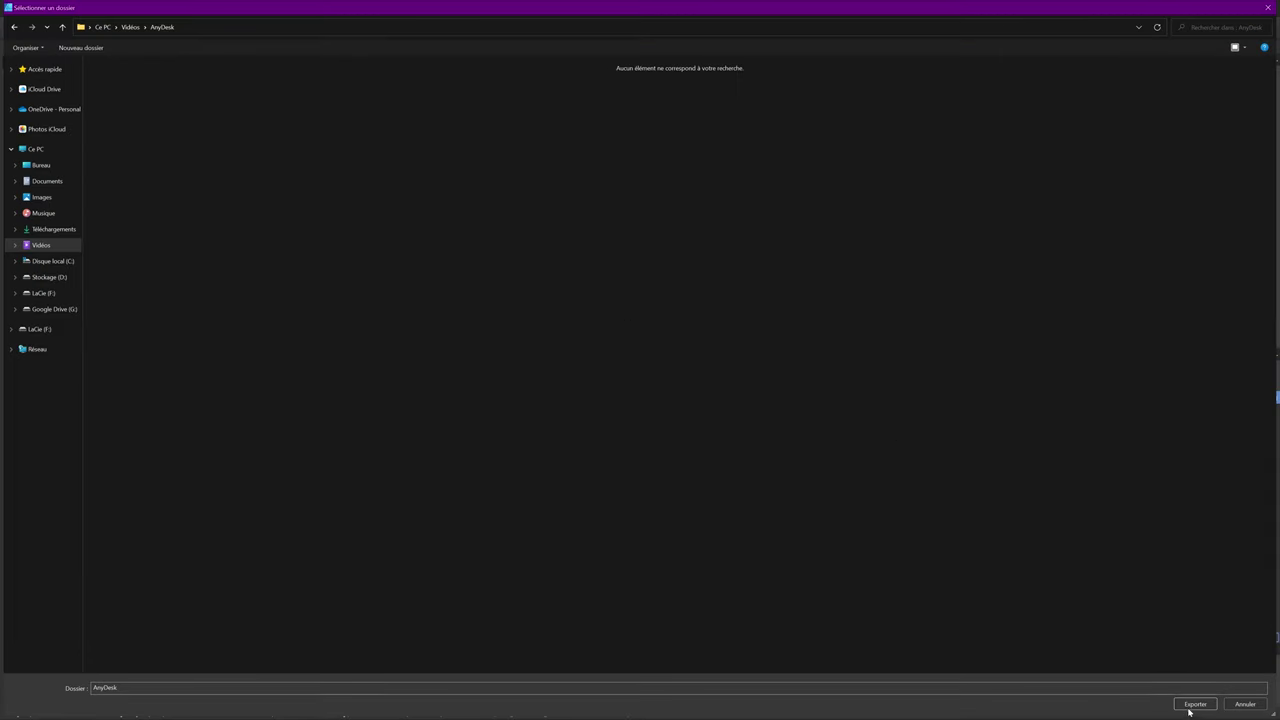
left_click(1192, 705)
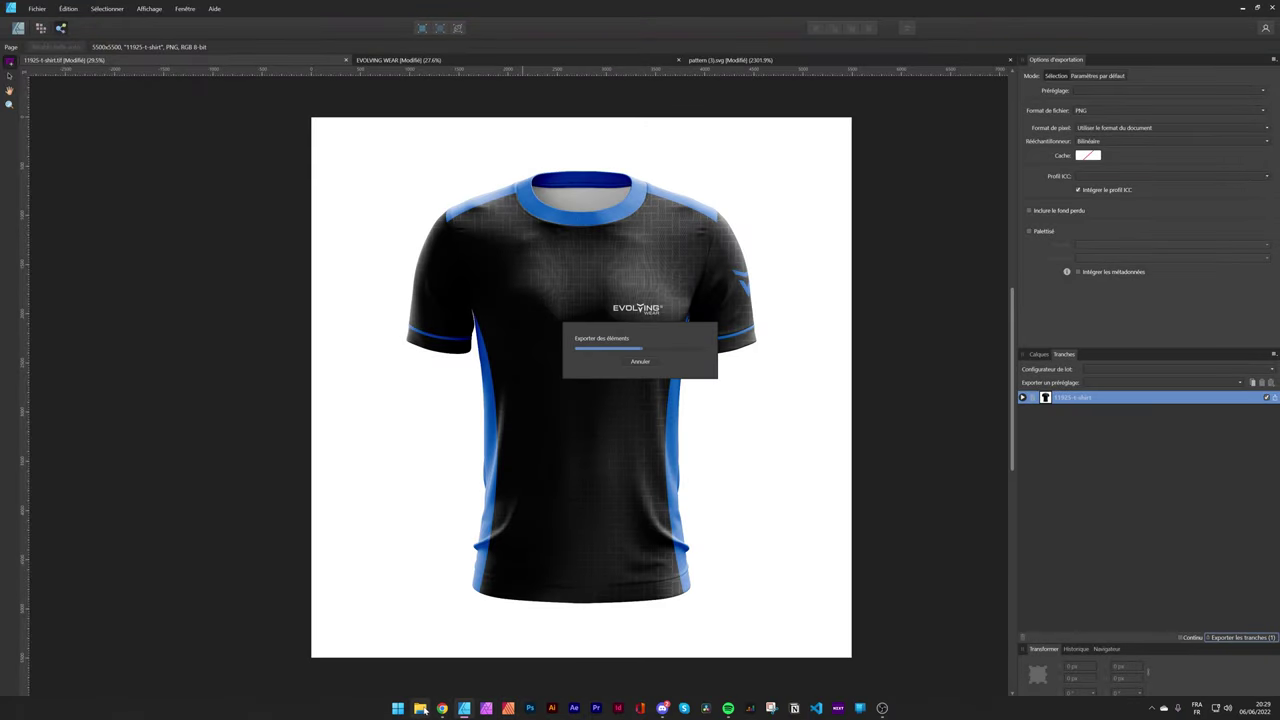
Browse File Explorer to Vidéos > AnyDesk and open 11925-t-shirt.png in Photos
left_click(420, 708)
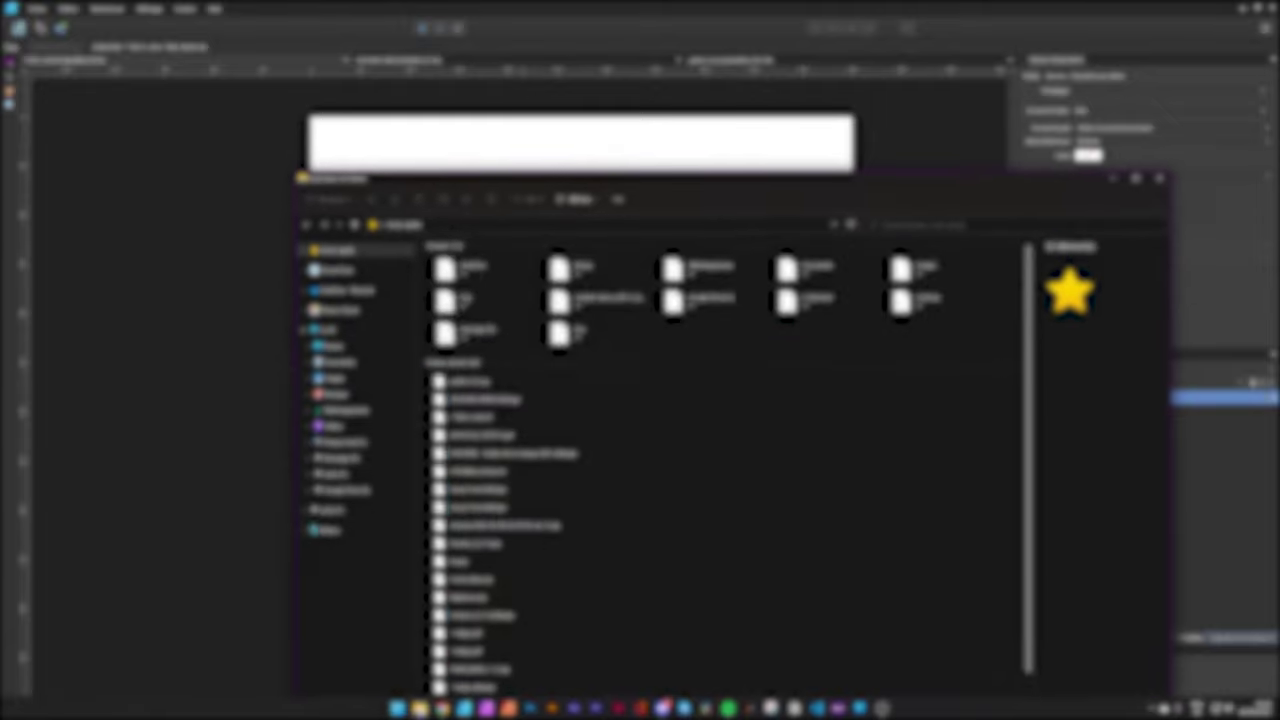
left_click(350, 364)
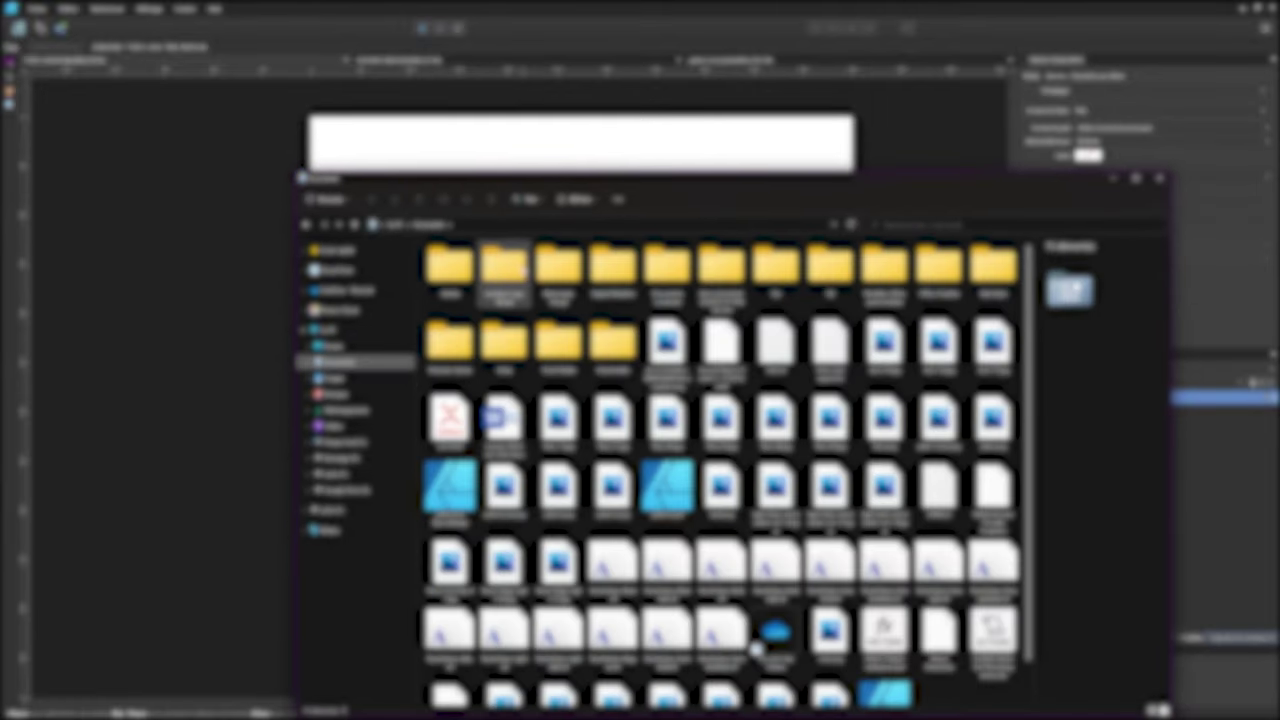
left_click(376, 383)
left_click(378, 369)
left_click(380, 350)
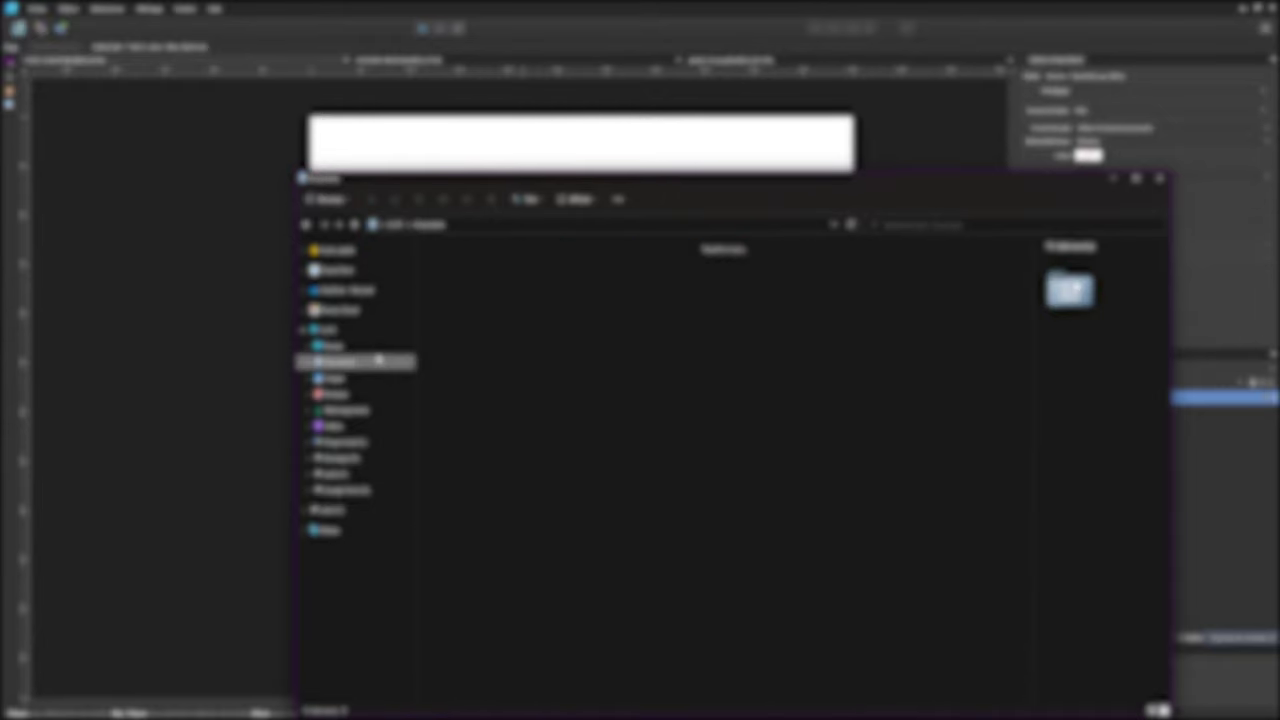
left_click(373, 424)
double_click(449, 270)
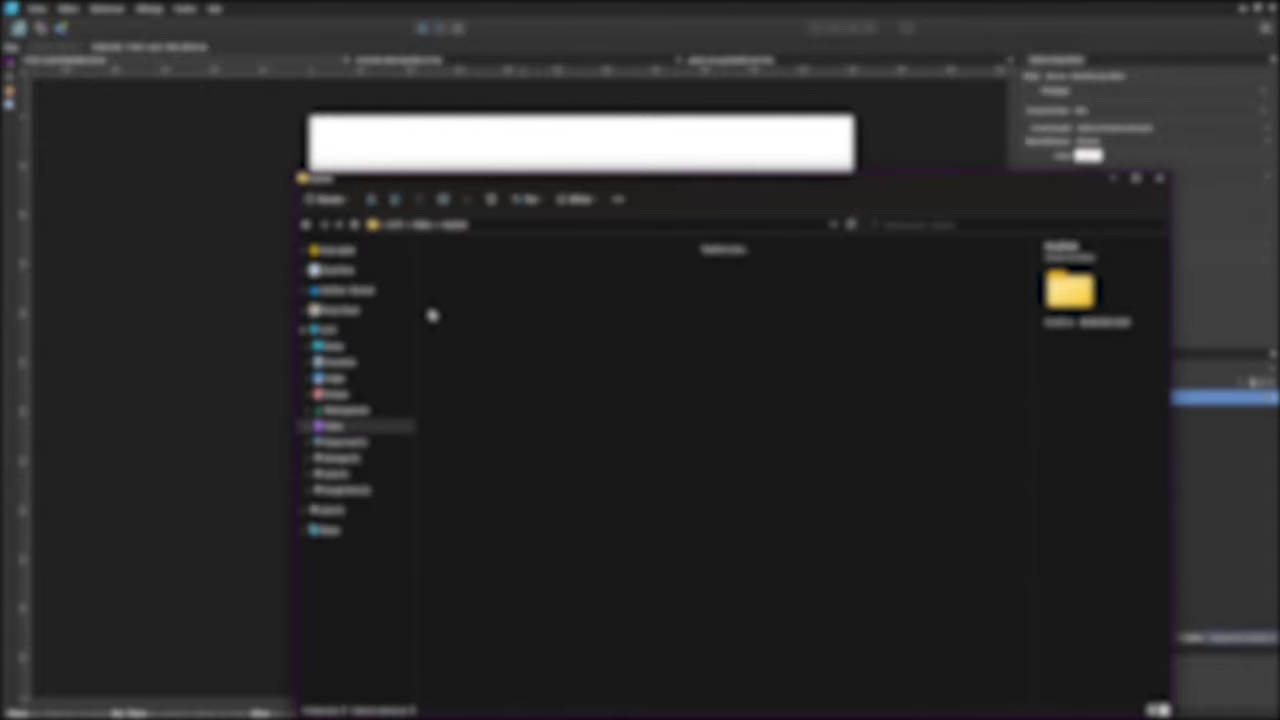
double_click(451, 278)
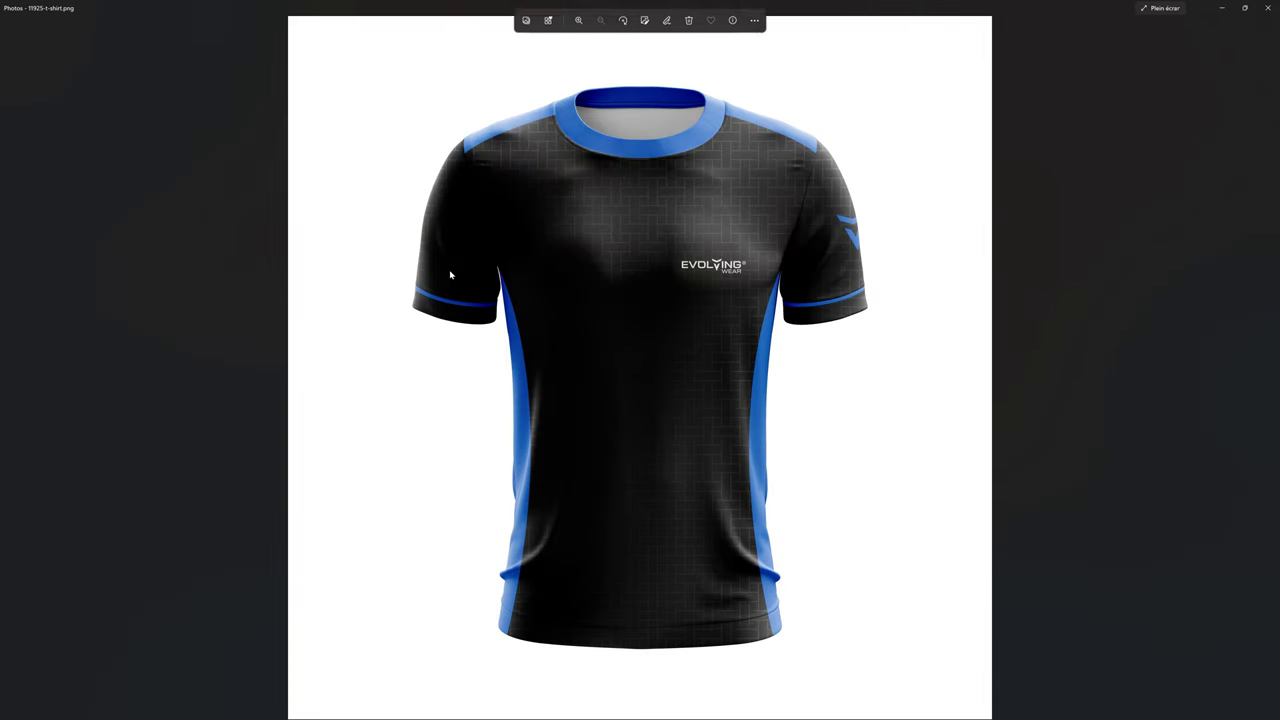
Zoom in on the herringbone texture and EVOLVING WEAR logo, then close Photos and minimize Explorer
scroll(663, 243, "up", 2)
scroll(700, 206, "up", 1)
scroll(703, 194, "up", 3)
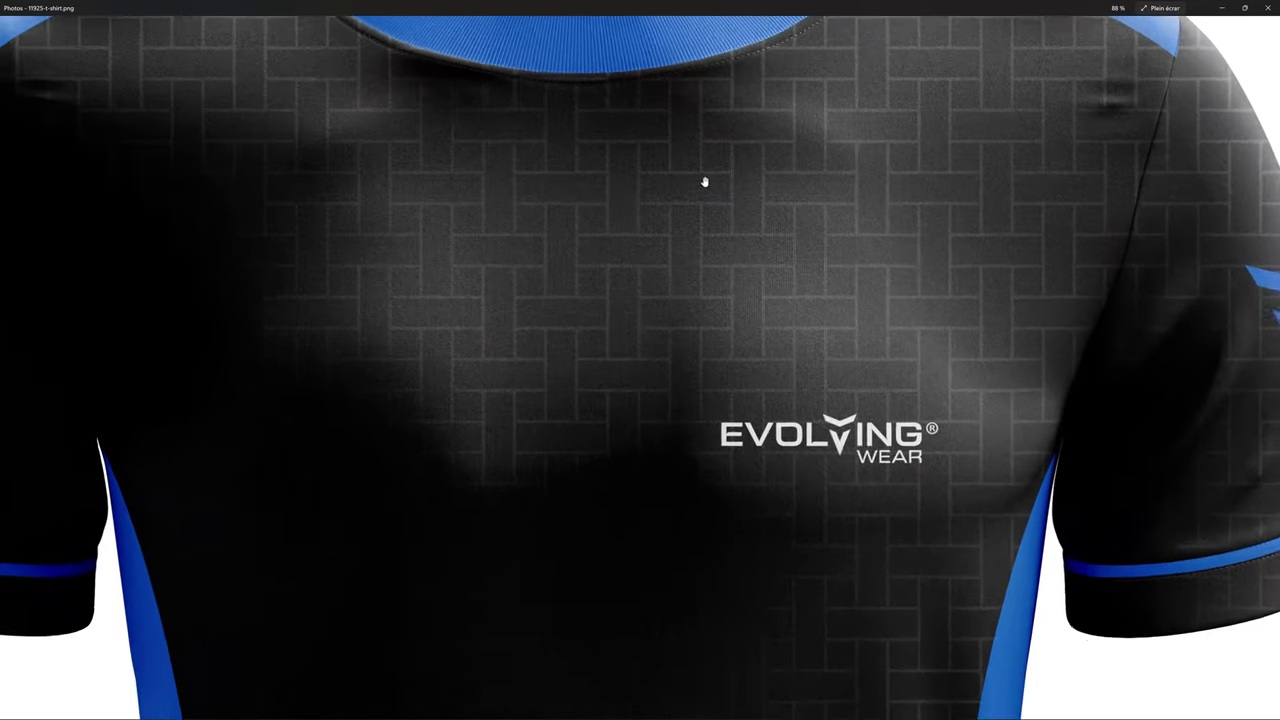
scroll(680, 170, "up", 2)
scroll(700, 157, "up", 2)
scroll(600, 343, "down", 1)
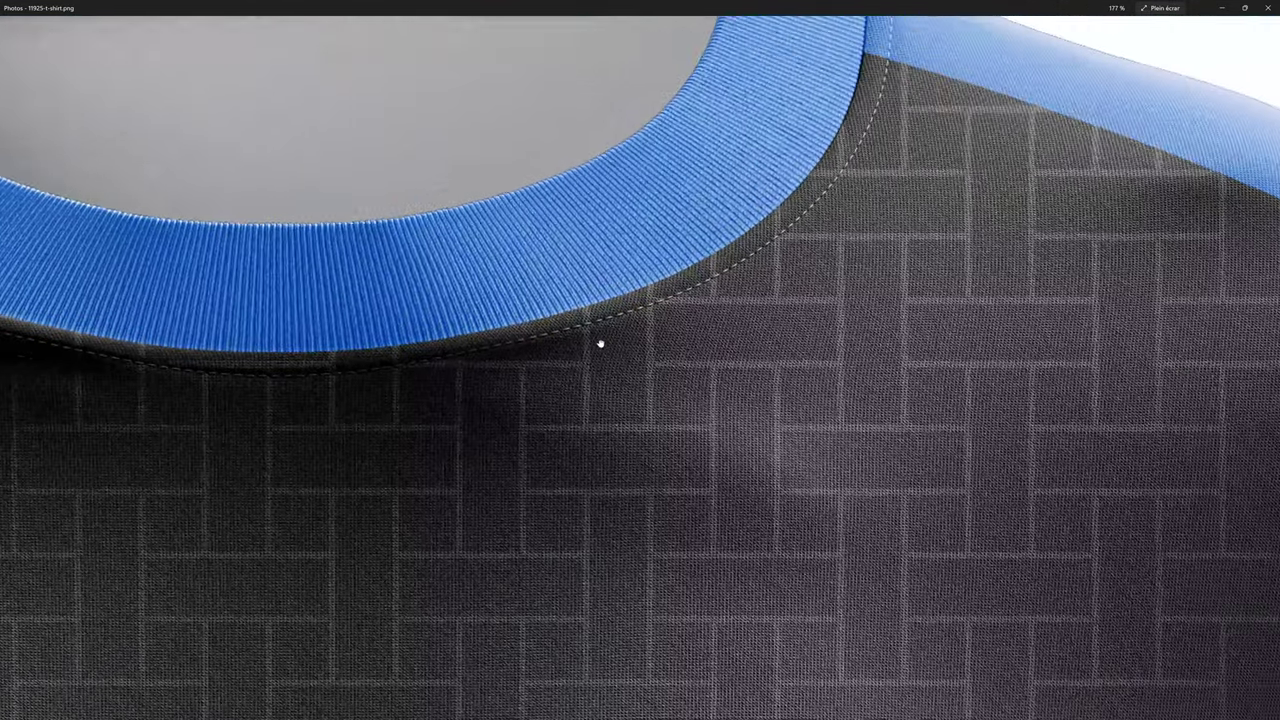
scroll(664, 351, "down", 2)
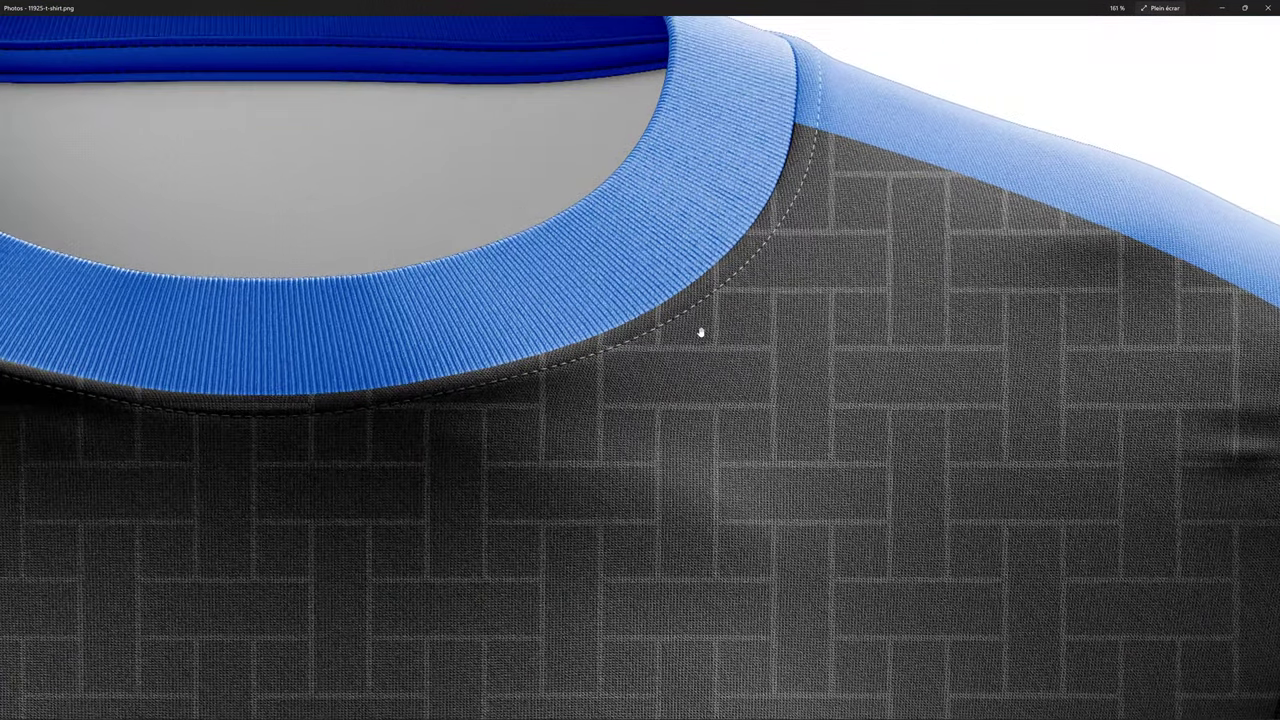
scroll(700, 331, "down", 2)
left_click_drag(618, 348, 694, 243)
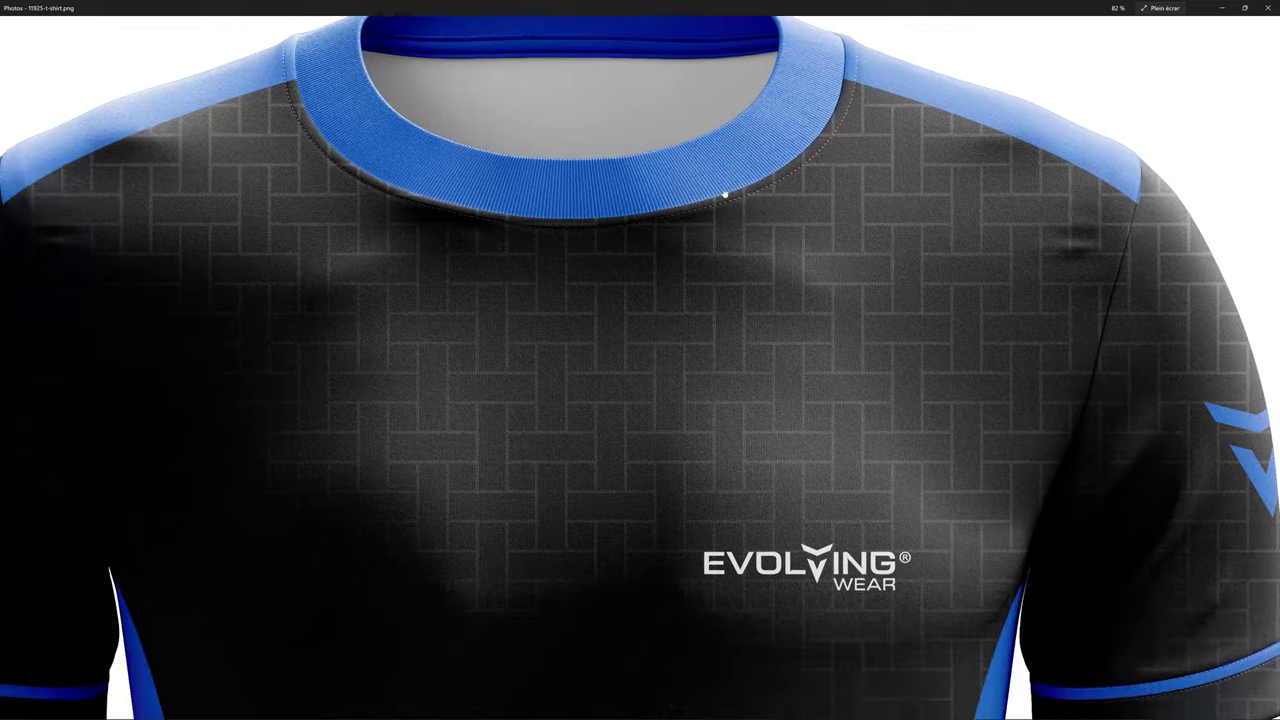
scroll(694, 243, "down", 2)
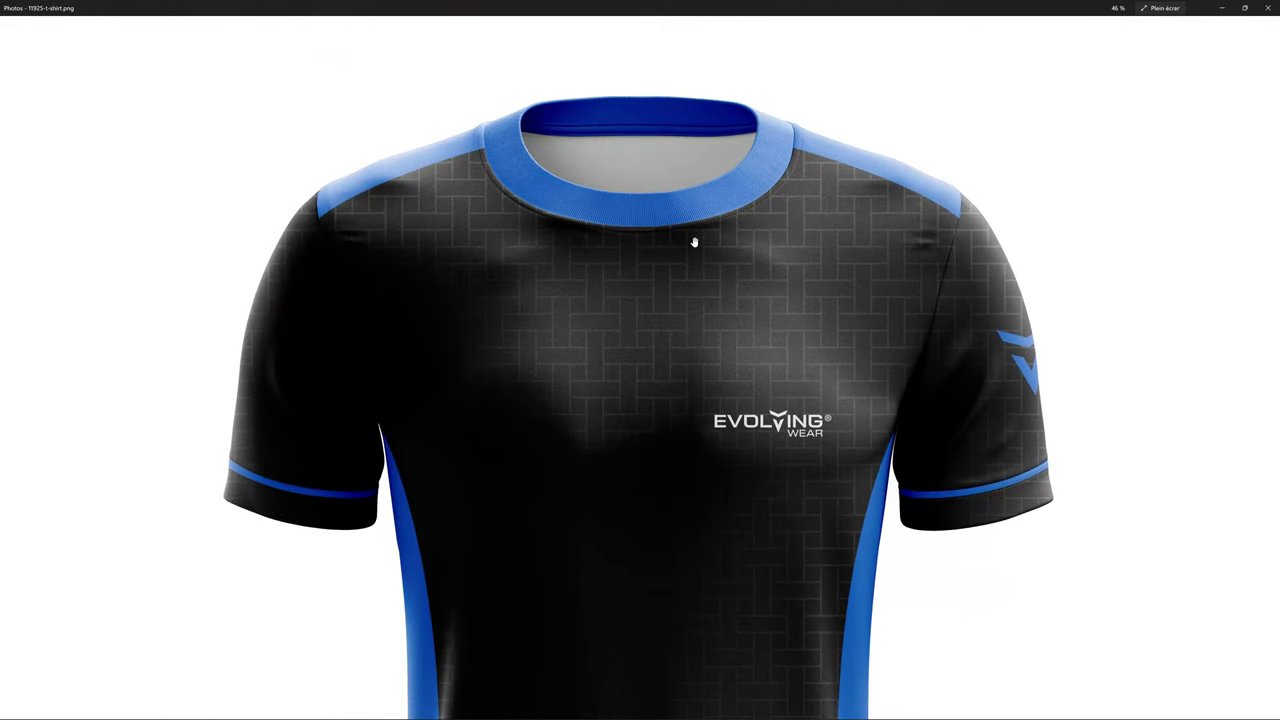
scroll(694, 243, "down", 2)
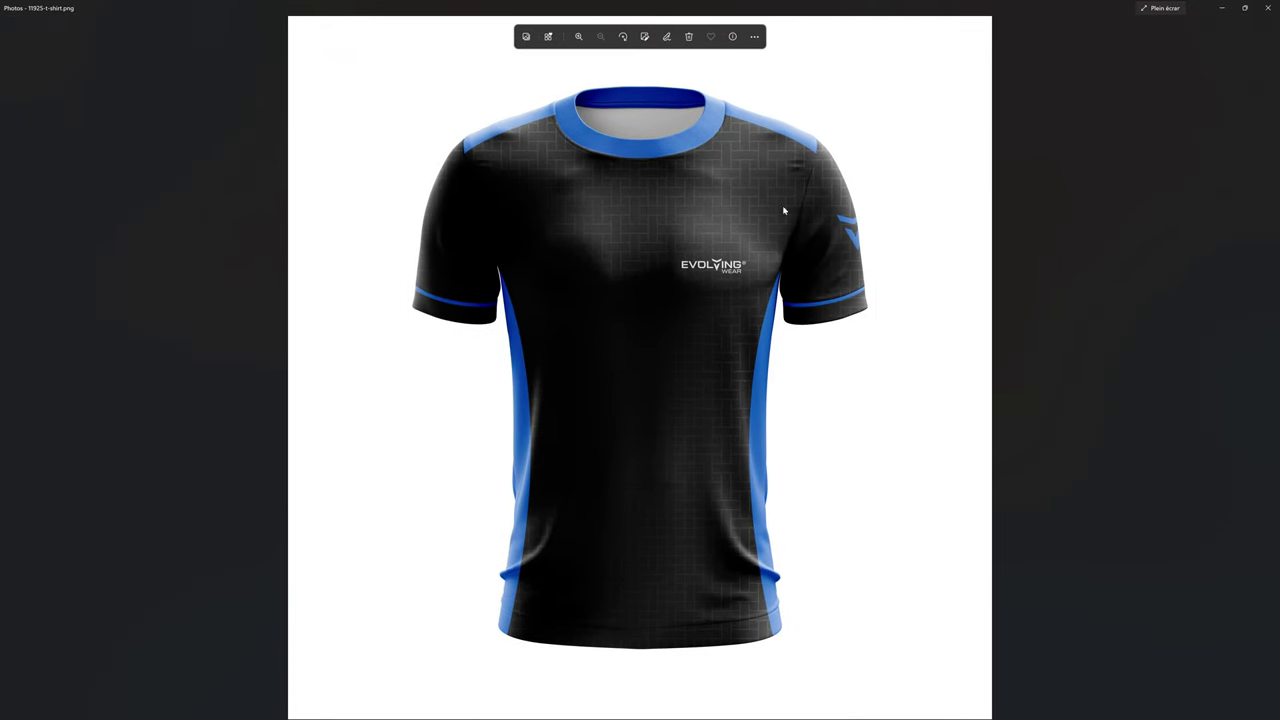
left_click(1268, 7)
left_click(1113, 178)
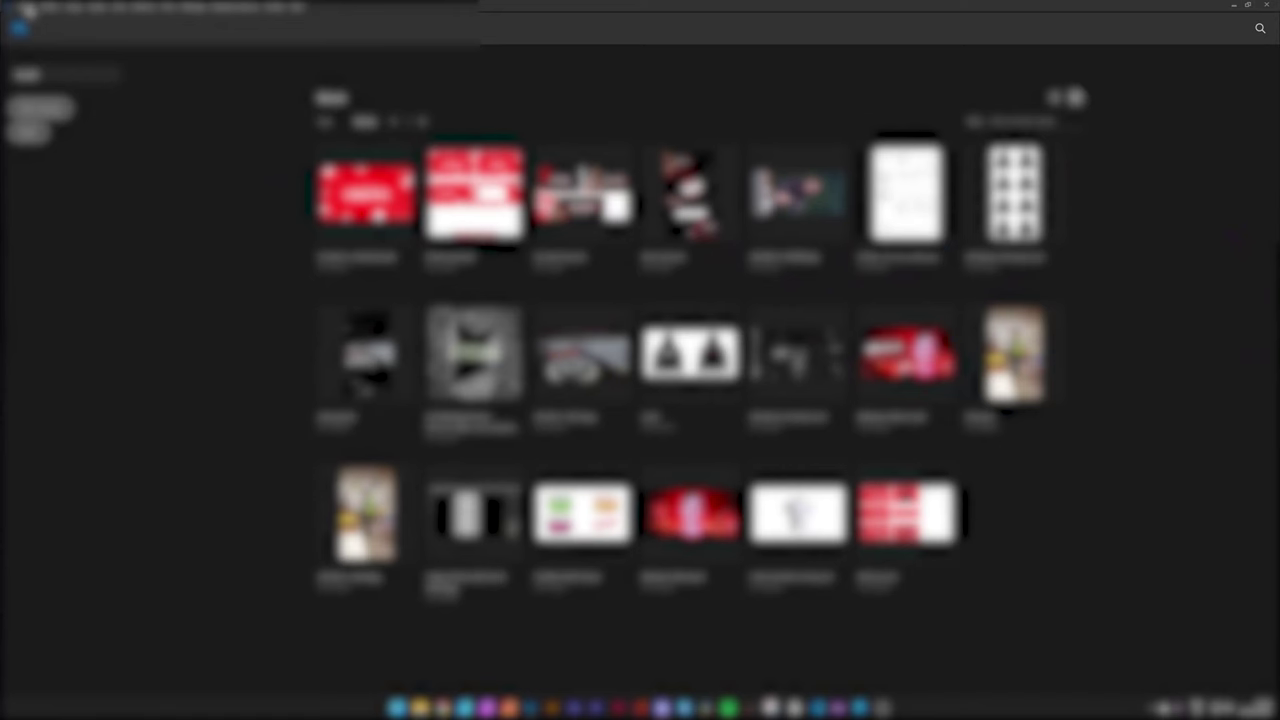
Use File > Open to browse into the mockup's project folder and open the t-shirt TIF
left_click(24, 6)
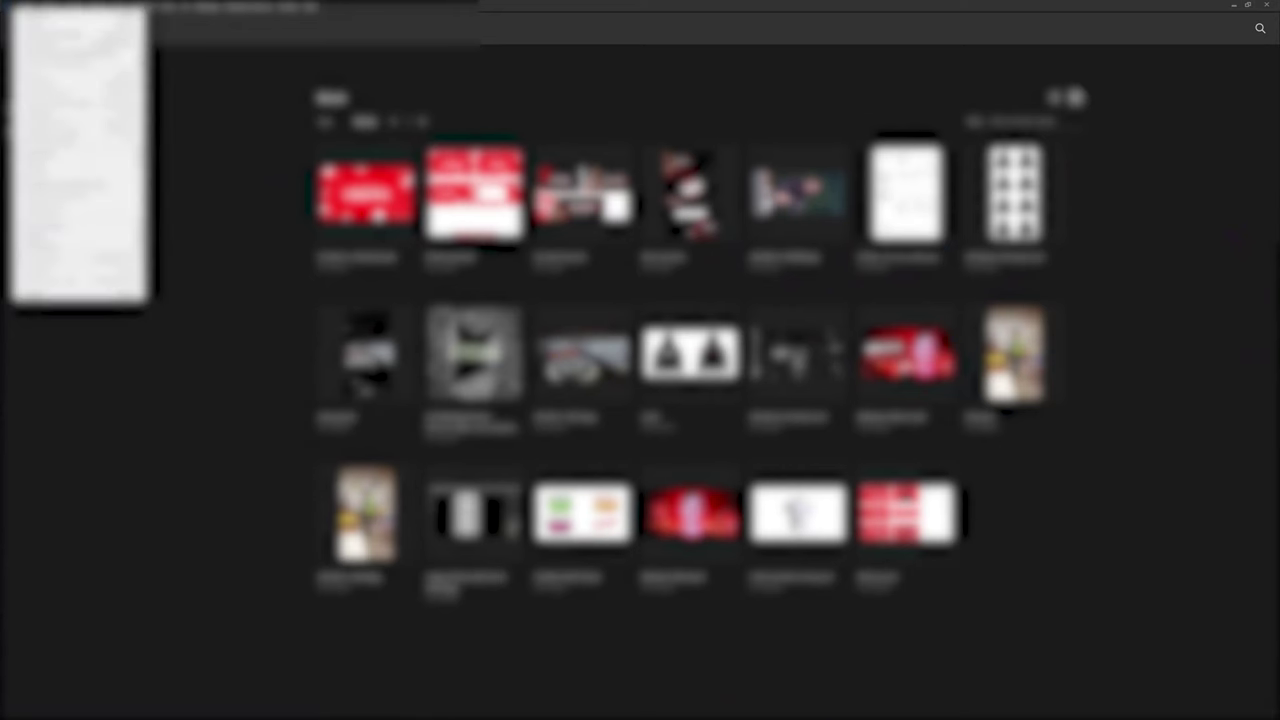
left_click(50, 18)
left_click(40, 277)
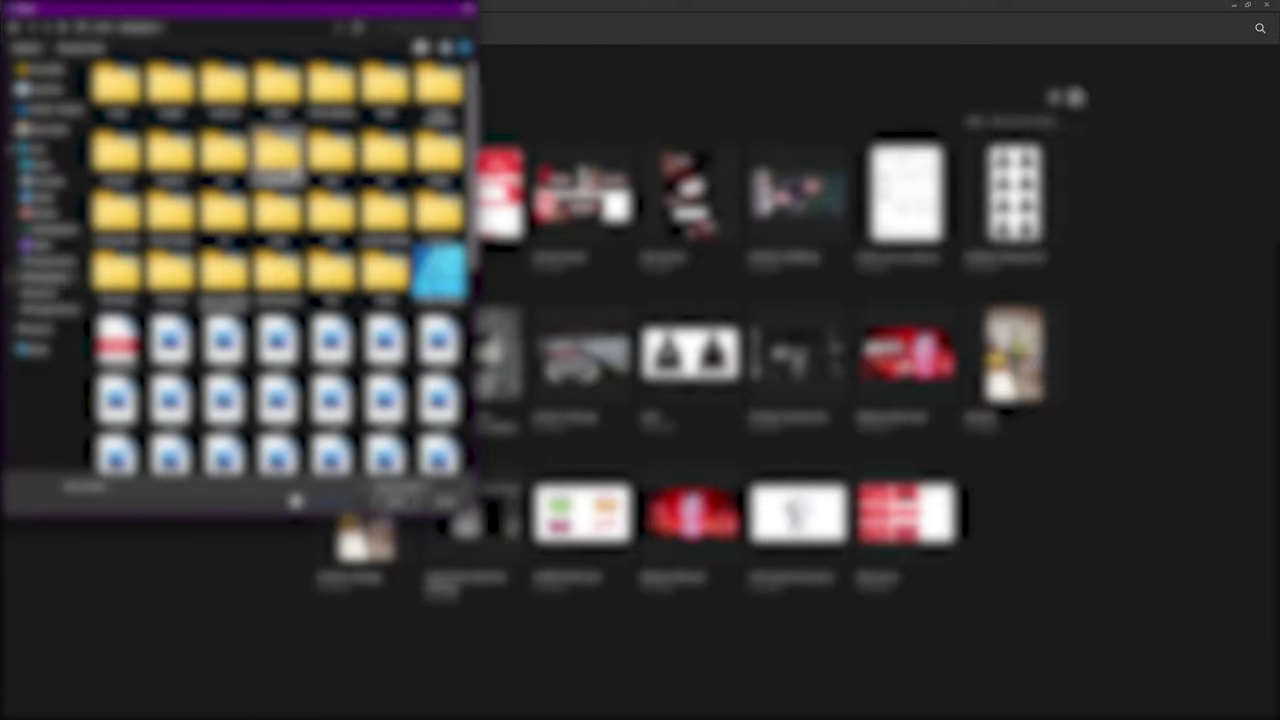
double_click(277, 150)
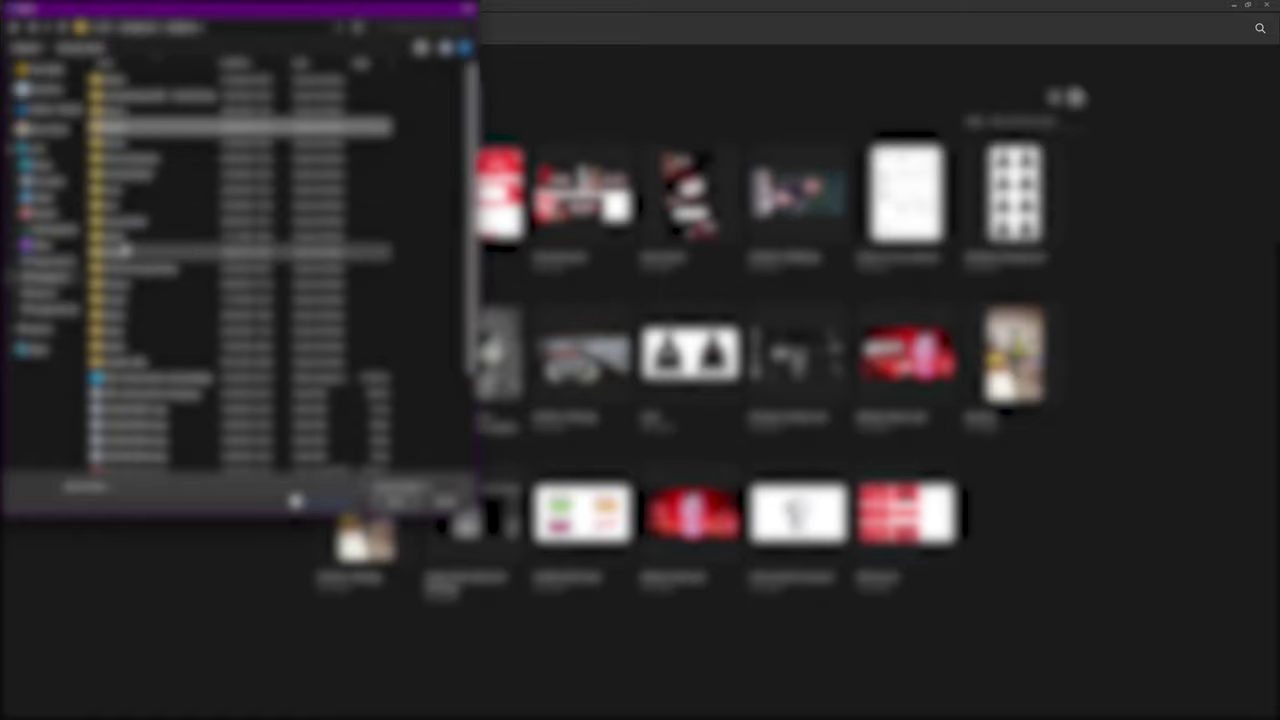
double_click(128, 236)
key("alt+Left")
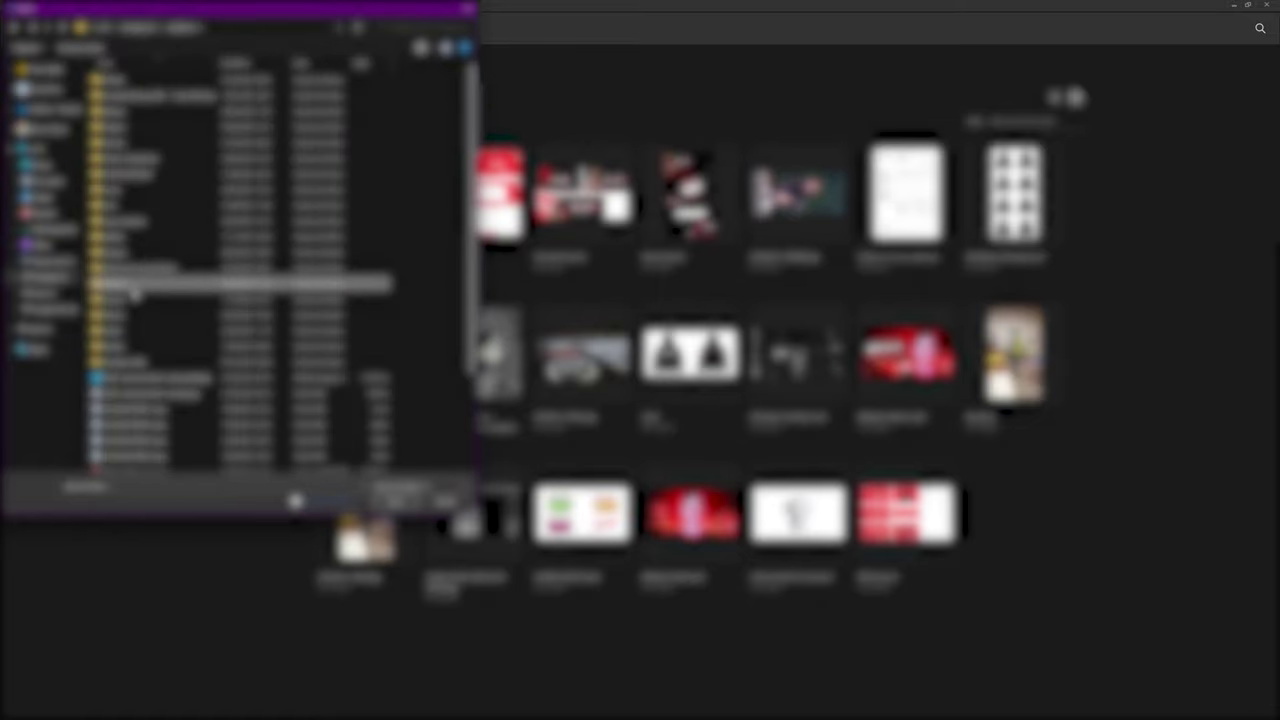
double_click(140, 288)
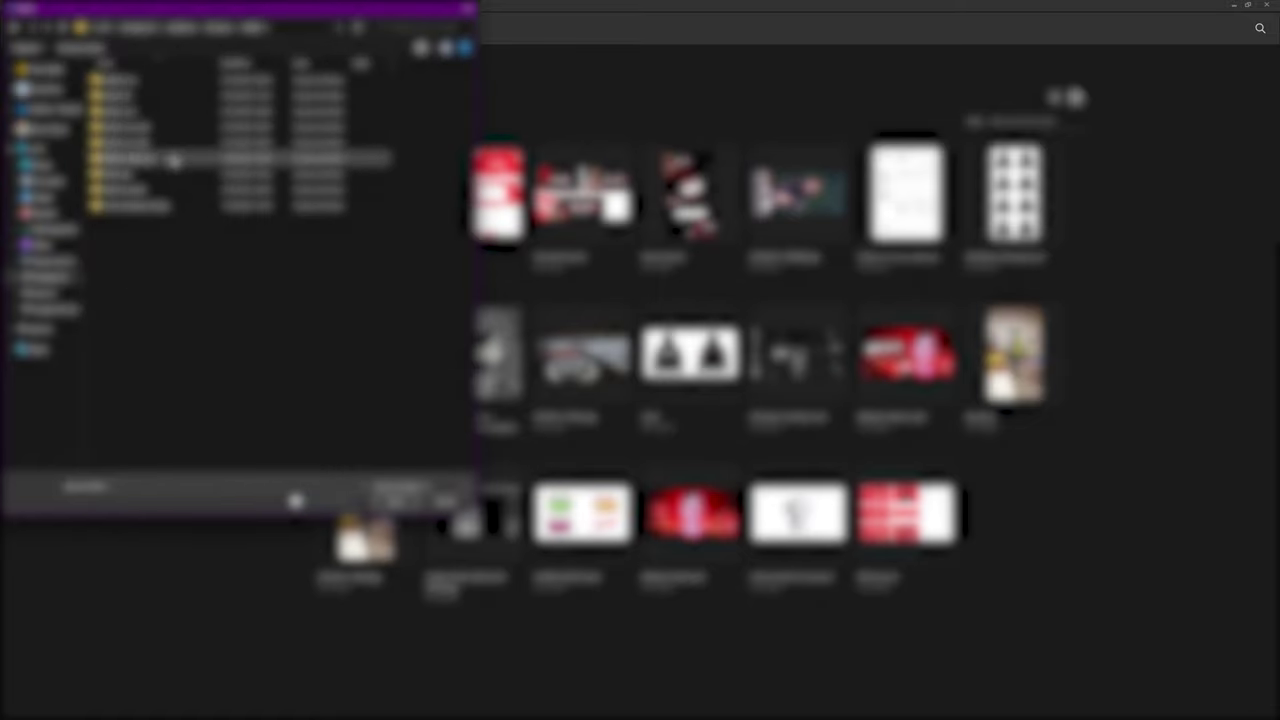
double_click(140, 112)
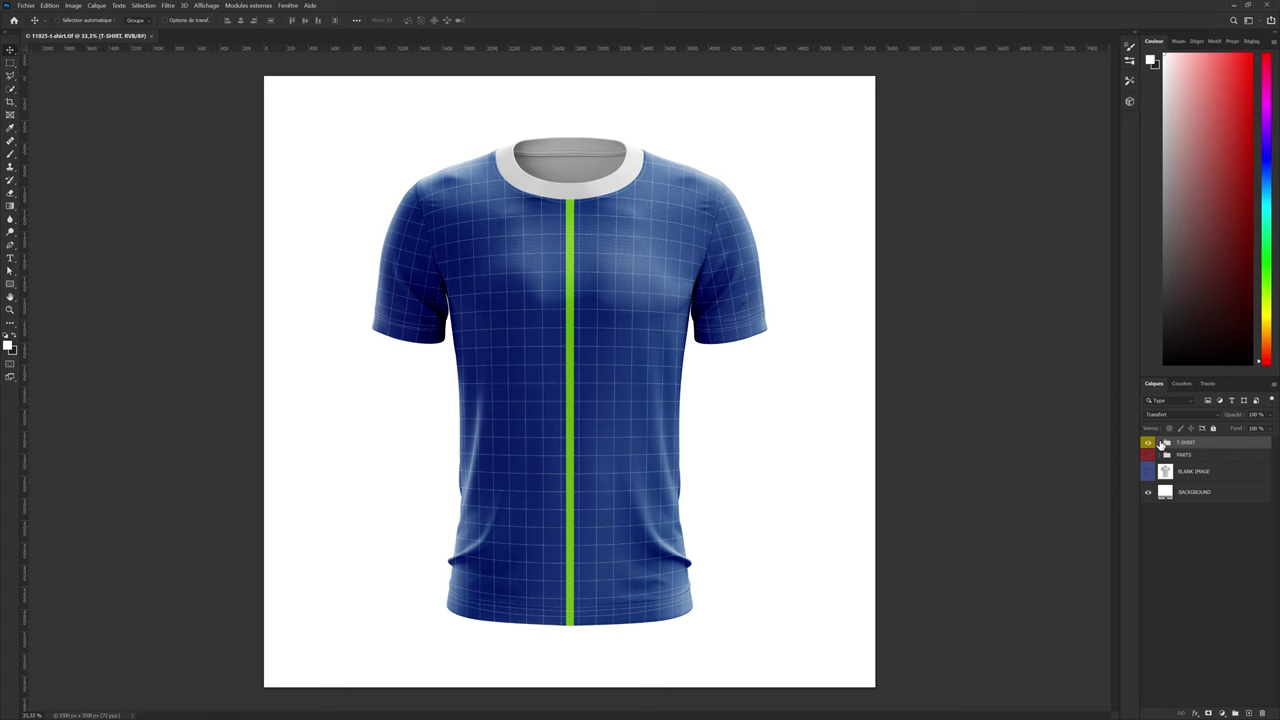
Delete the PARTS MERGED, SMART and BLANK IMAGE layers and make the PARTS group visible
left_click(1161, 443)
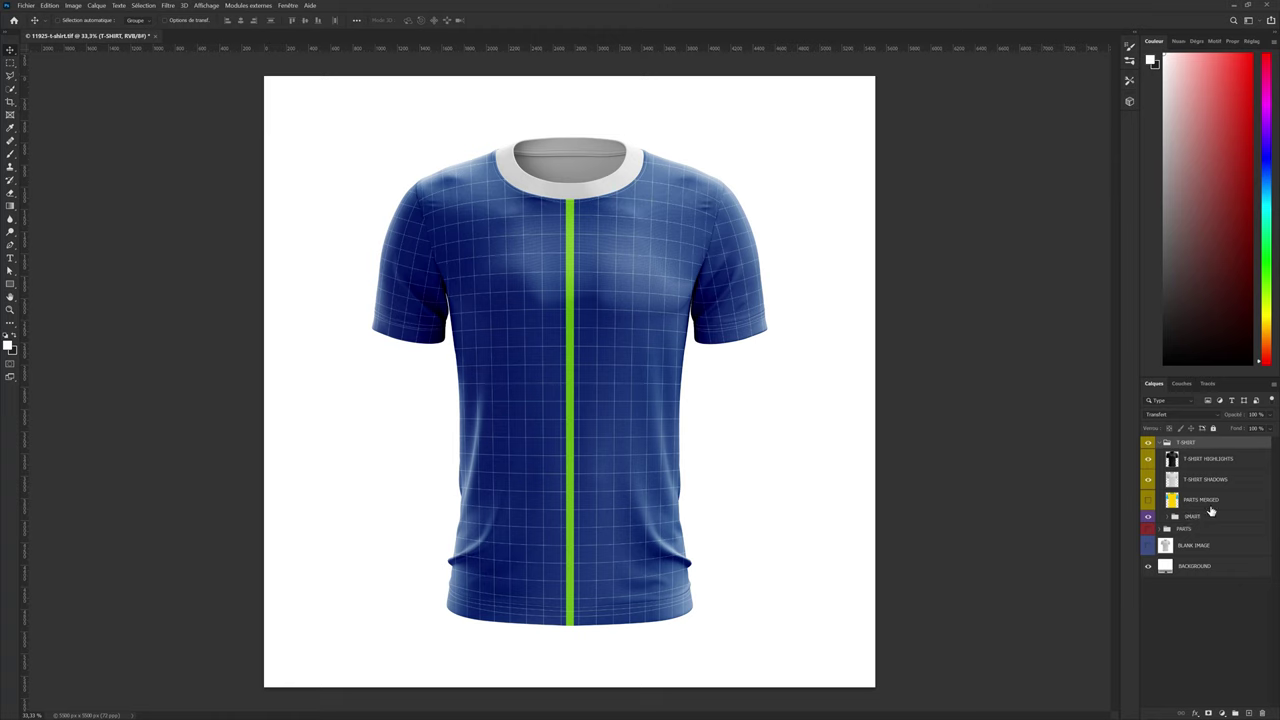
left_click(1211, 506)
key("Delete")
left_click(1200, 496)
key("Delete")
left_click(1148, 497)
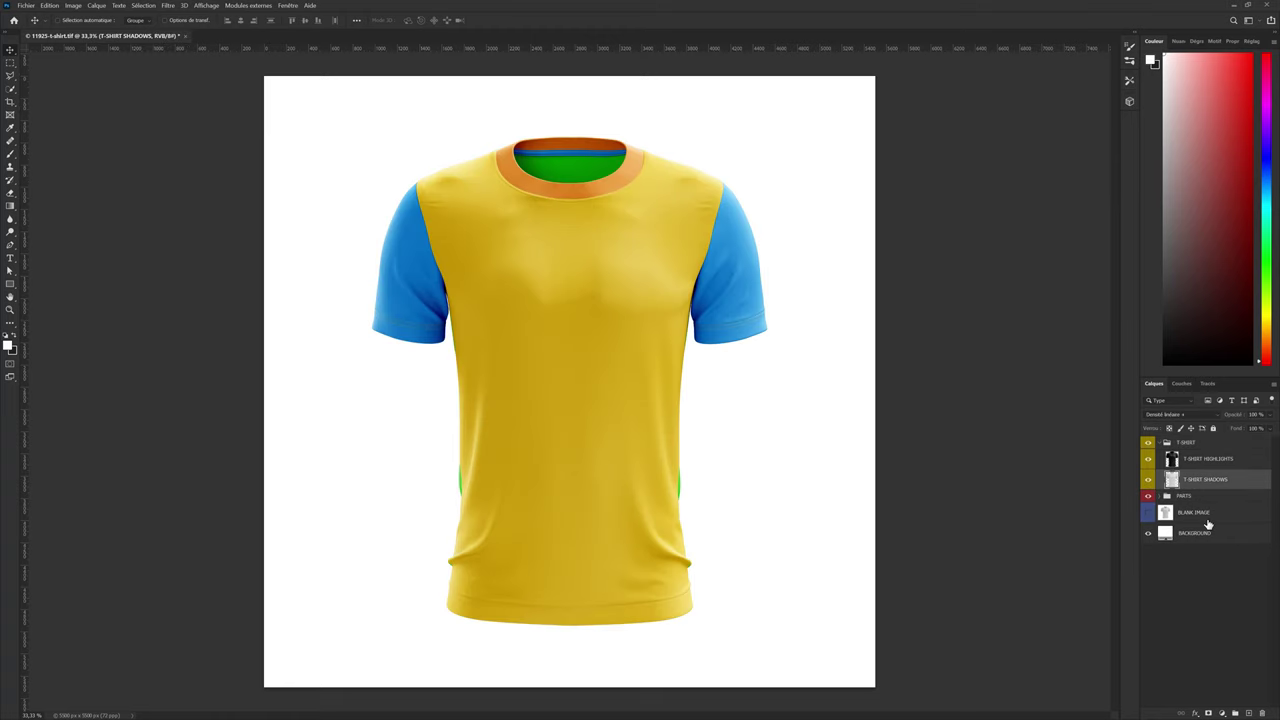
left_click(1207, 517)
key("Delete")
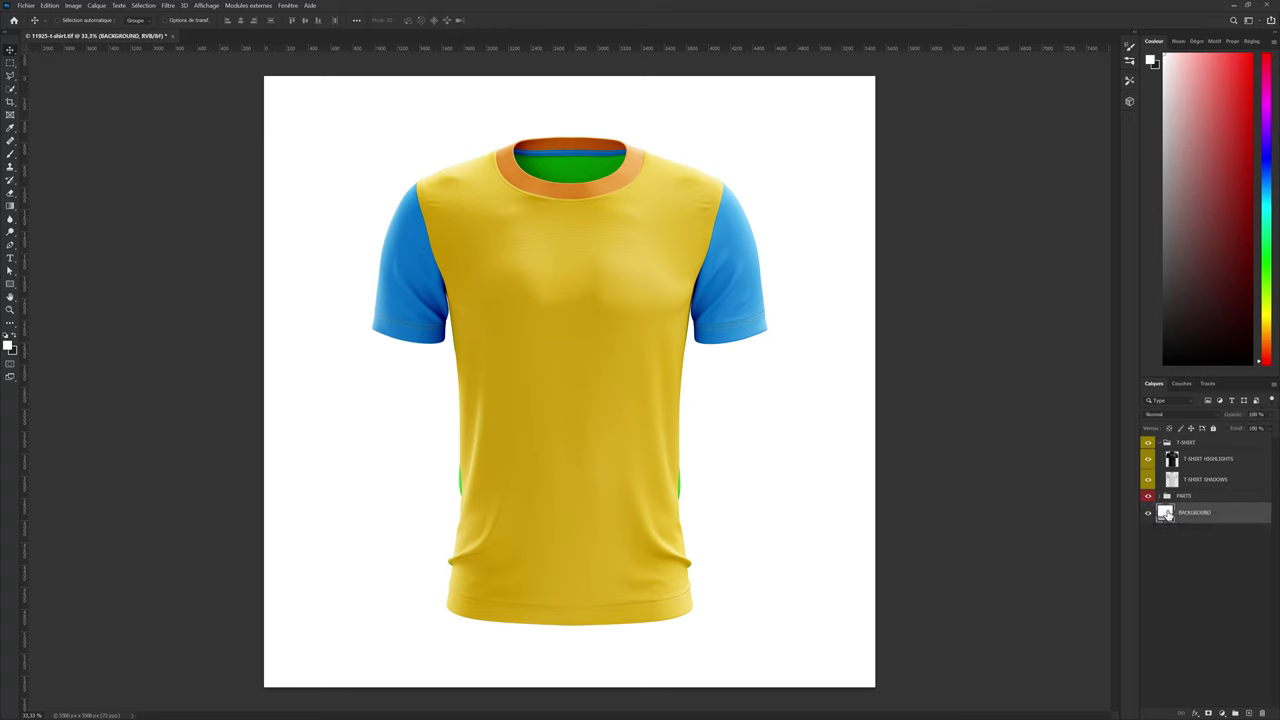
Open the COLLAR layer's fill colour picker and switch to Affinity Designer for reference
double_click(1166, 514)
left_click(1130, 218)
left_click(1159, 496)
double_click(1172, 512)
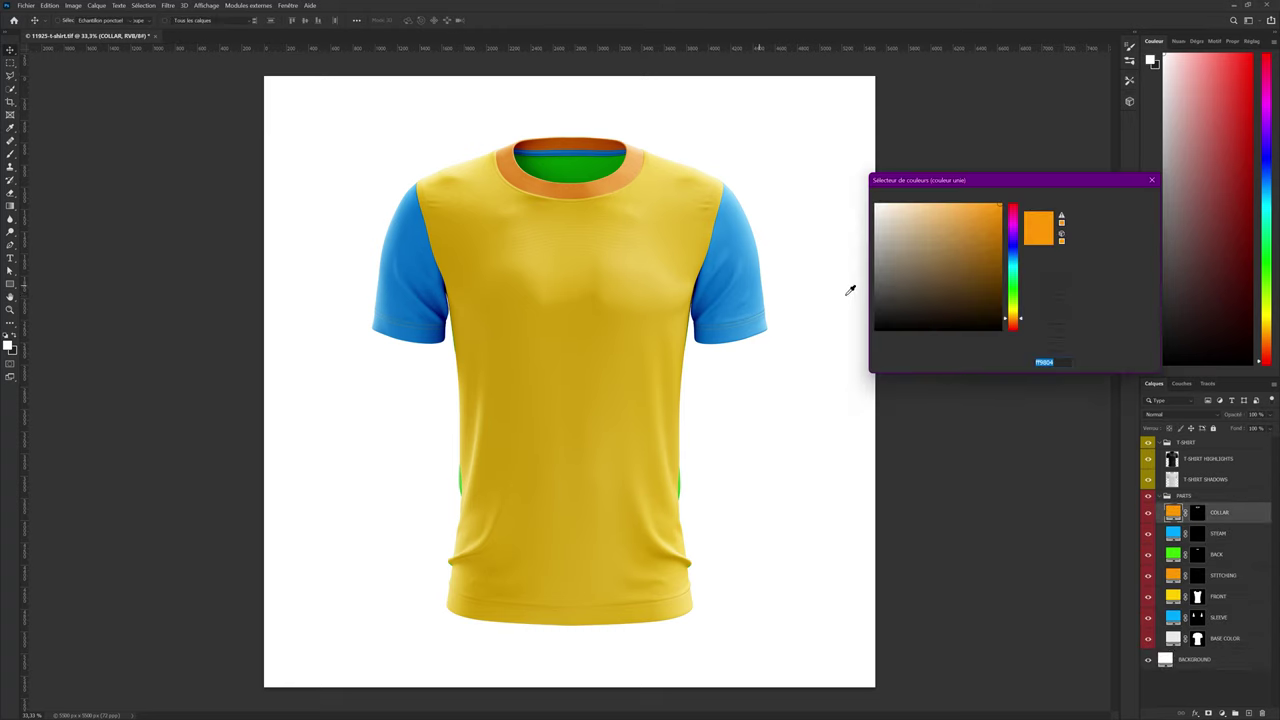
left_click_drag(893, 295, 858, 348)
key("alt+Tab")
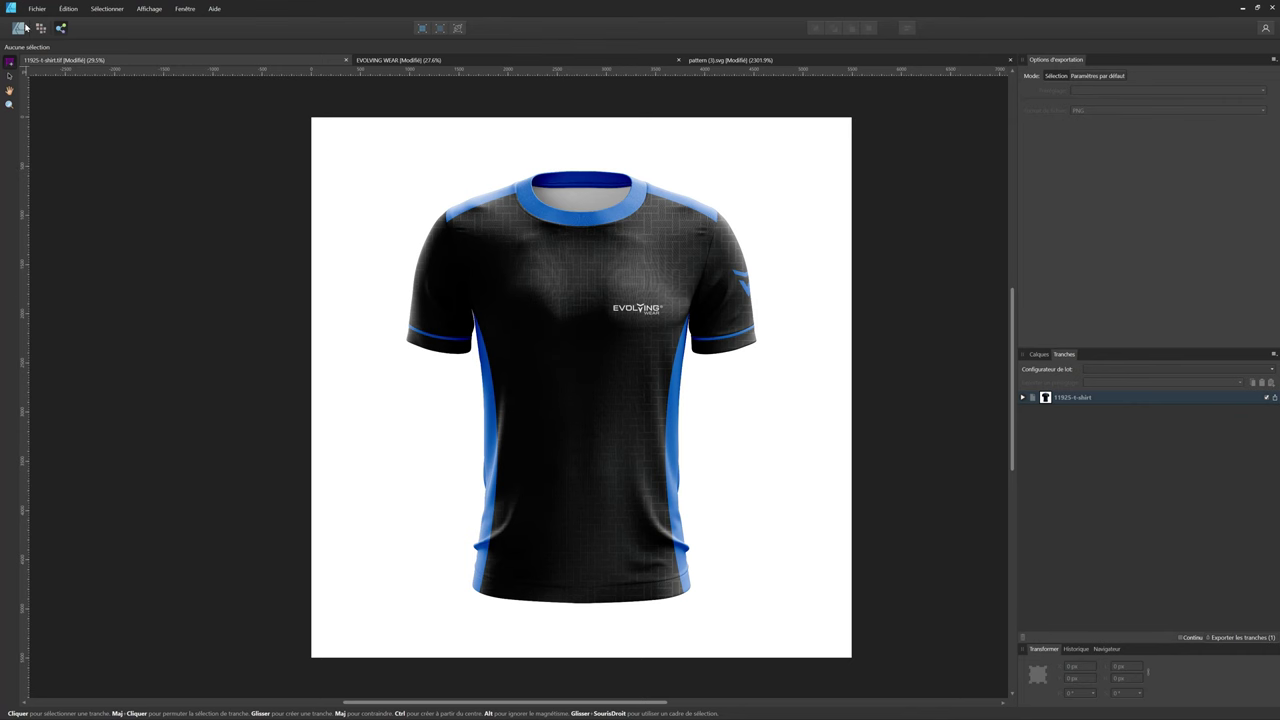
Read the collar blue 3F6FD2 in Affinity Designer, then select Photoshop's hex field to replace it
key("alt+Tab")
key("alt+Tab")
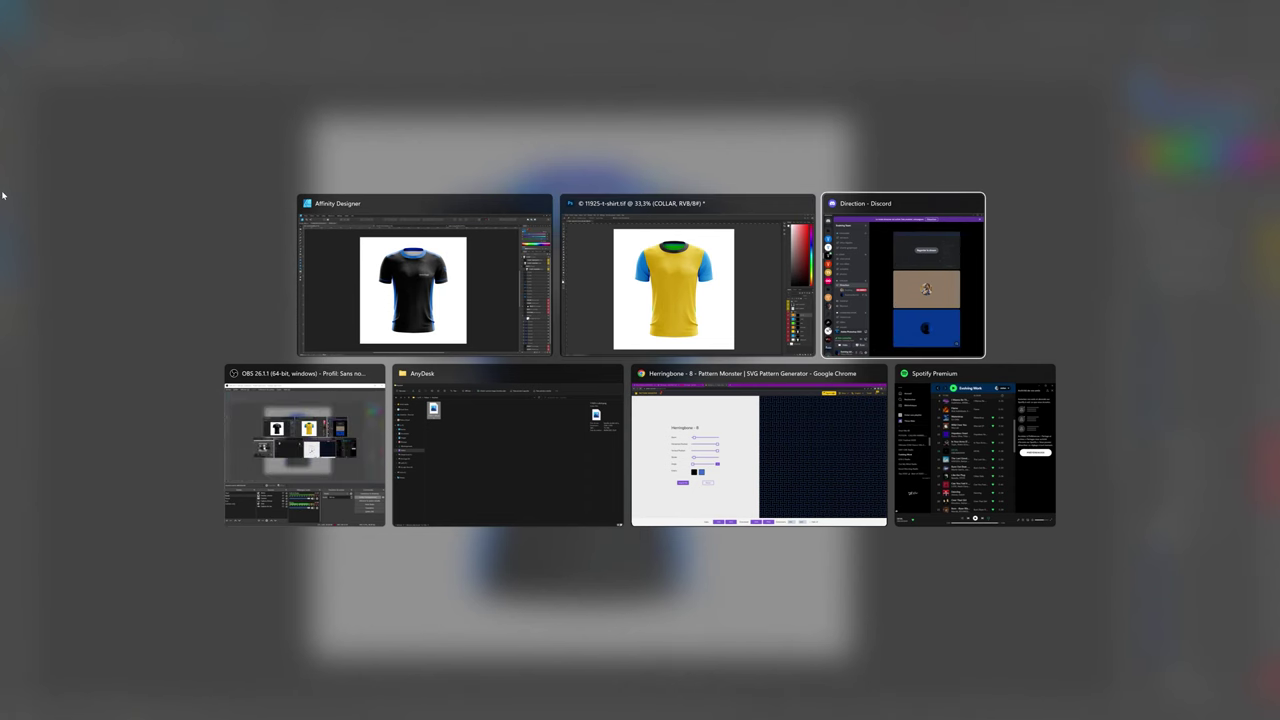
key("Escape")
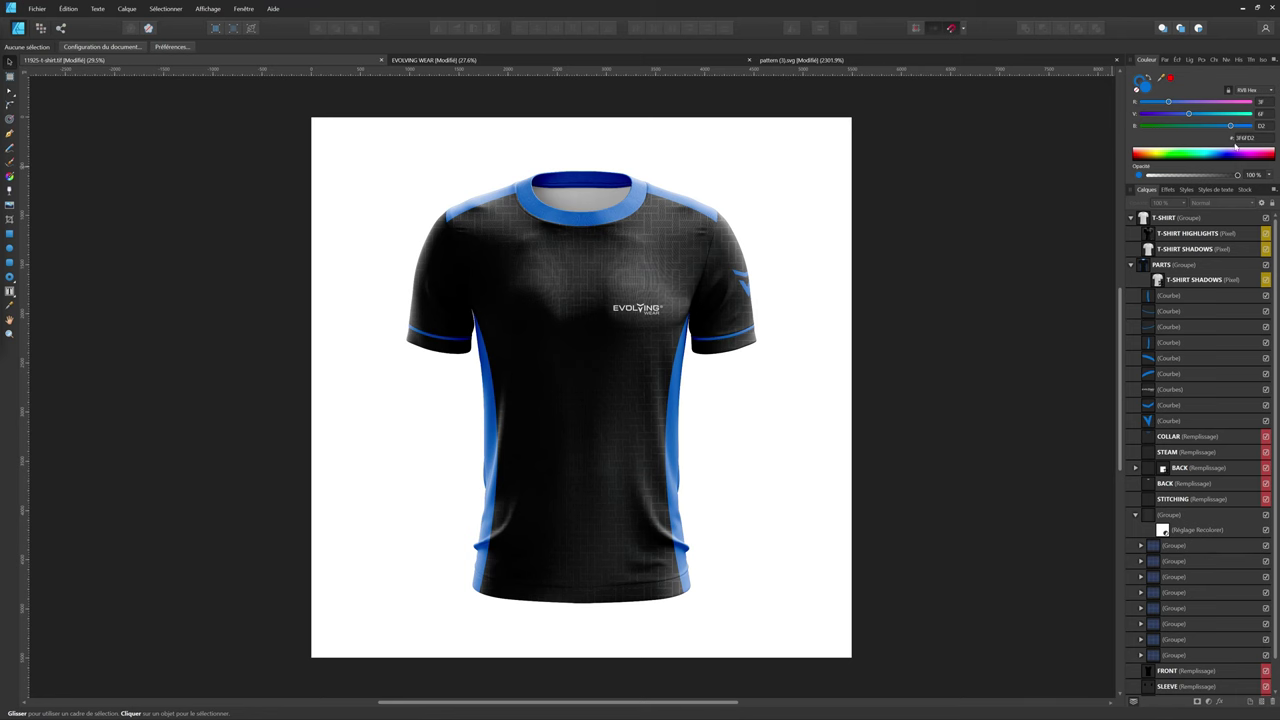
key("alt+Tab")
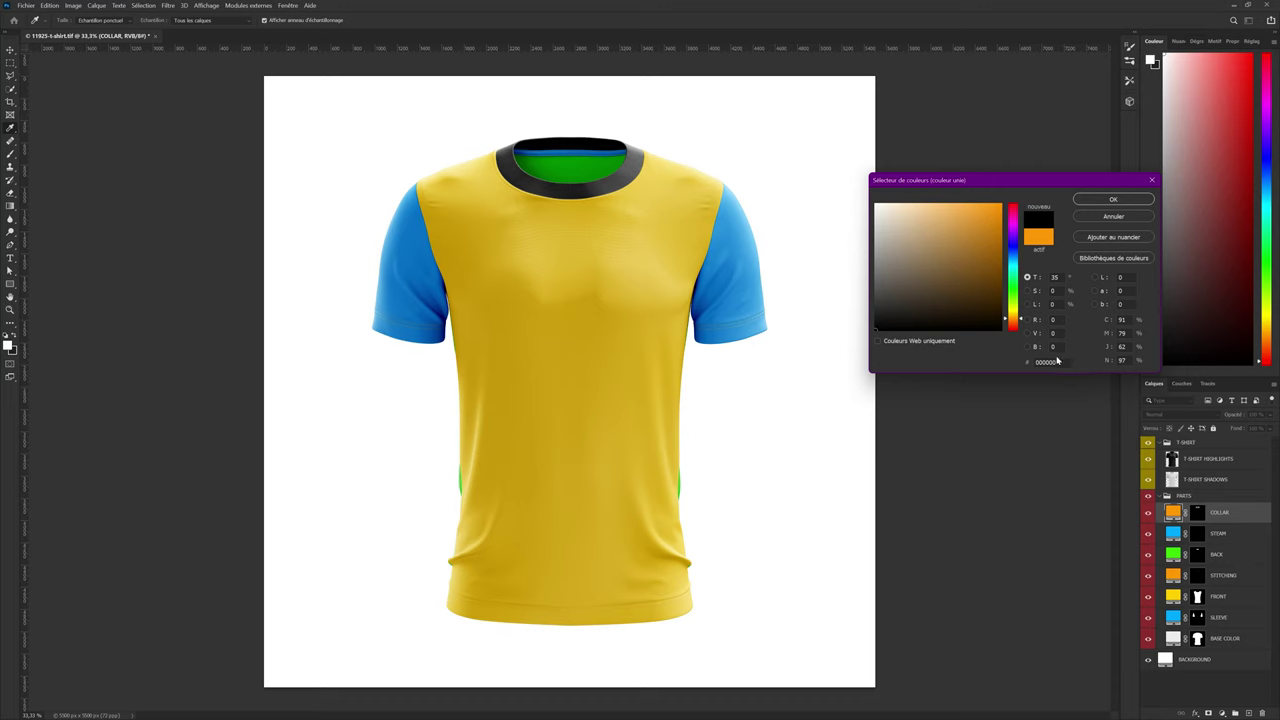
double_click(1046, 361)
Apply hex 3F6FD2 to the COLLAR layer and the same blue to the STEAM layer
type("3F6FD2")
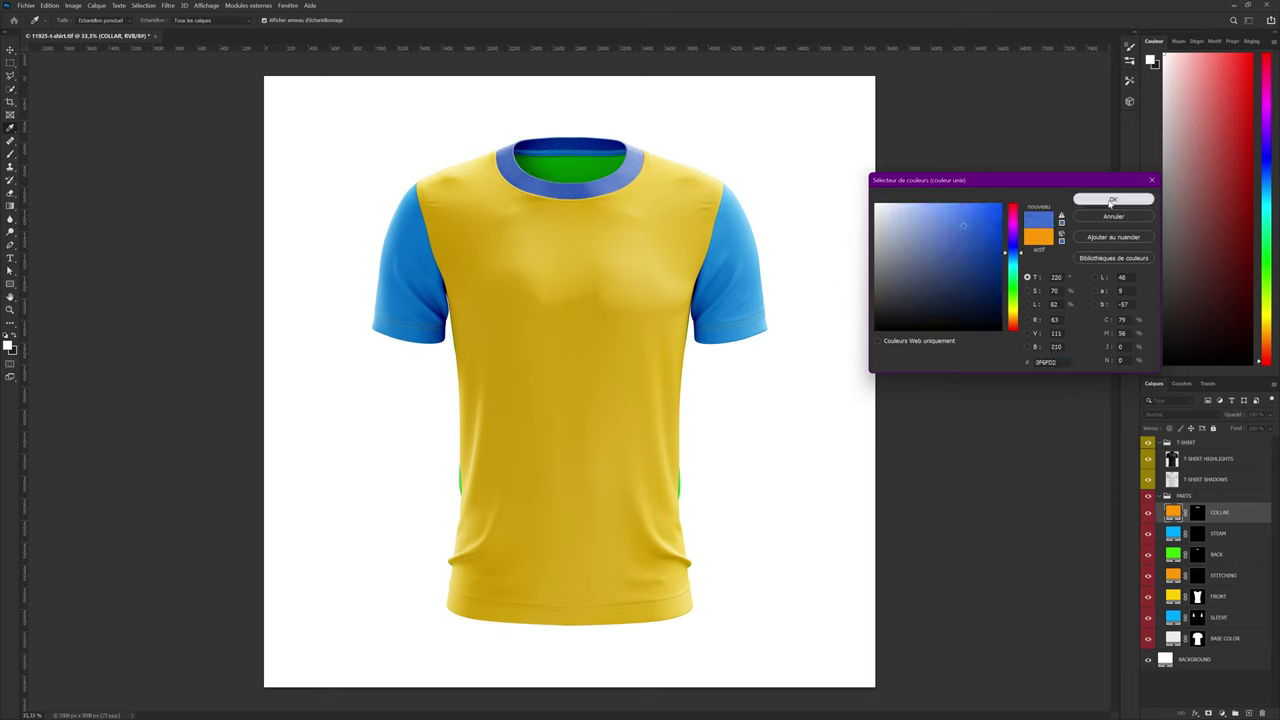
left_click(1113, 199)
left_click(1173, 537)
double_click(1173, 537)
type("3F6FD2")
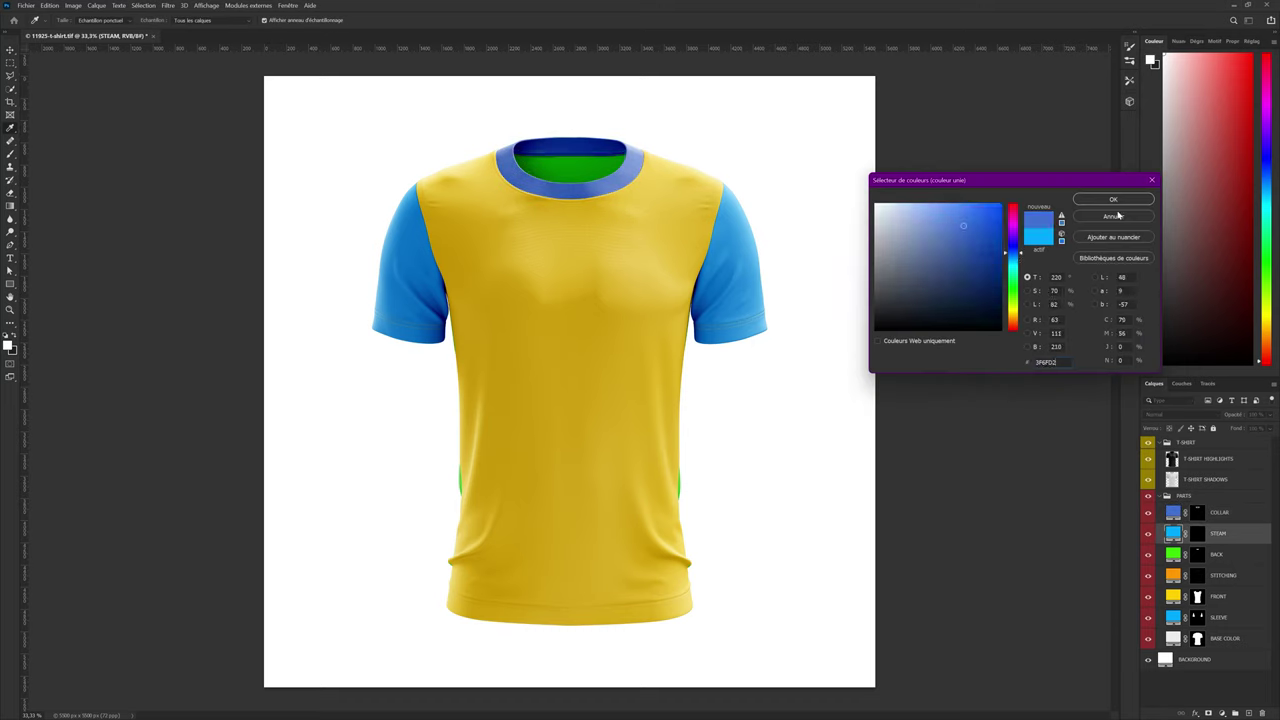
key("Return")
Set the BACK layer fill to white and the STITCHING fill to black 000000
double_click(1173, 557)
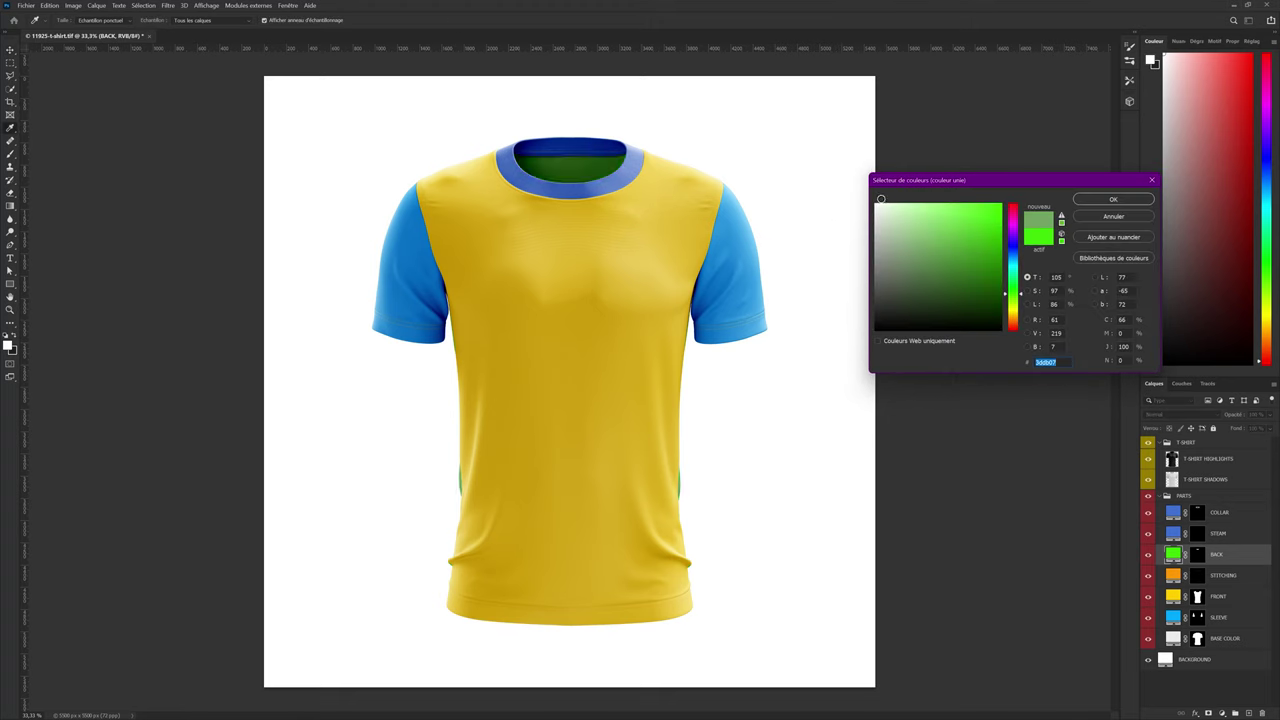
left_click(882, 208)
left_click(1110, 200)
left_click(1173, 577)
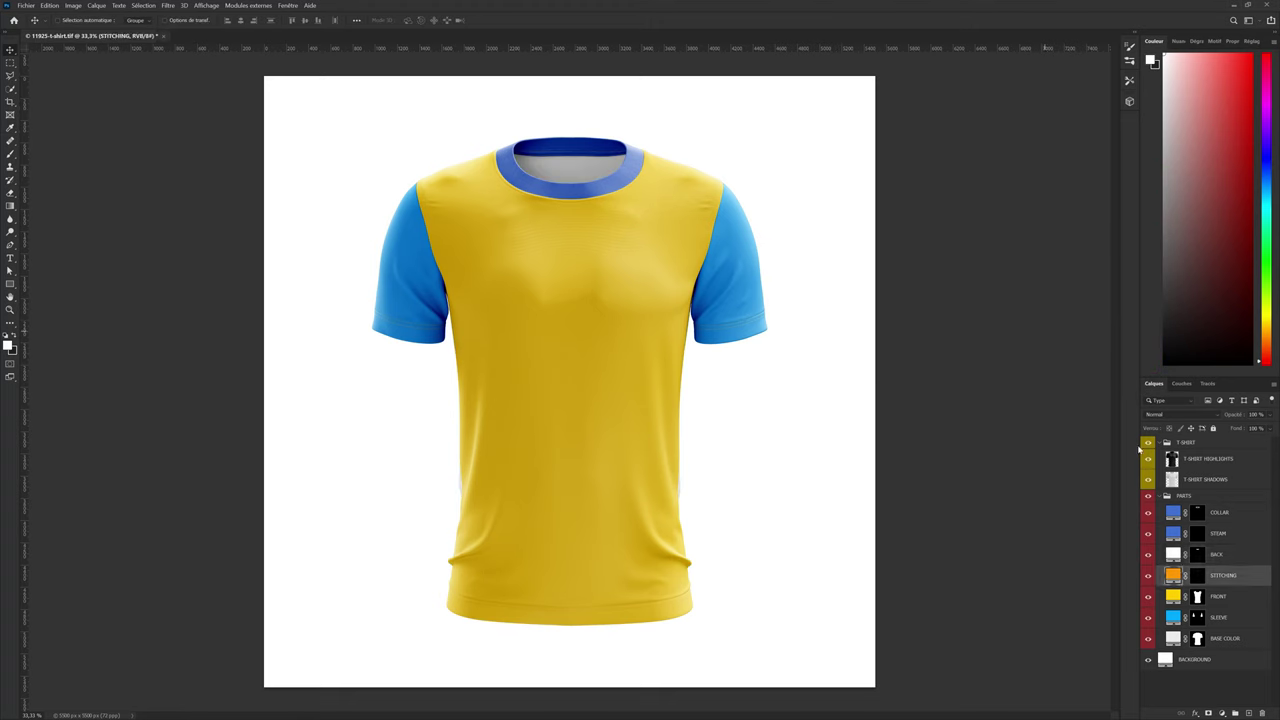
double_click(1173, 578)
type("000000")
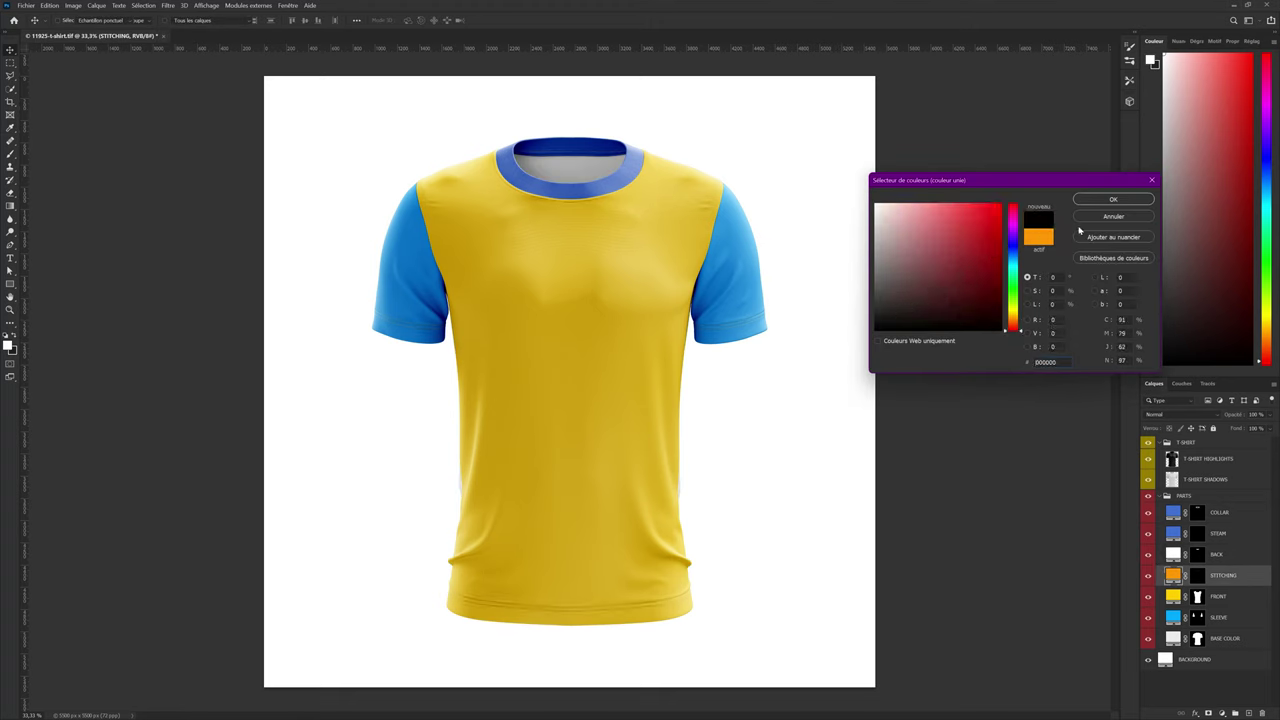
left_click(1100, 200)
Fill the FRONT, SLEEVE and BASE COLOR layers with black
double_click(1173, 596)
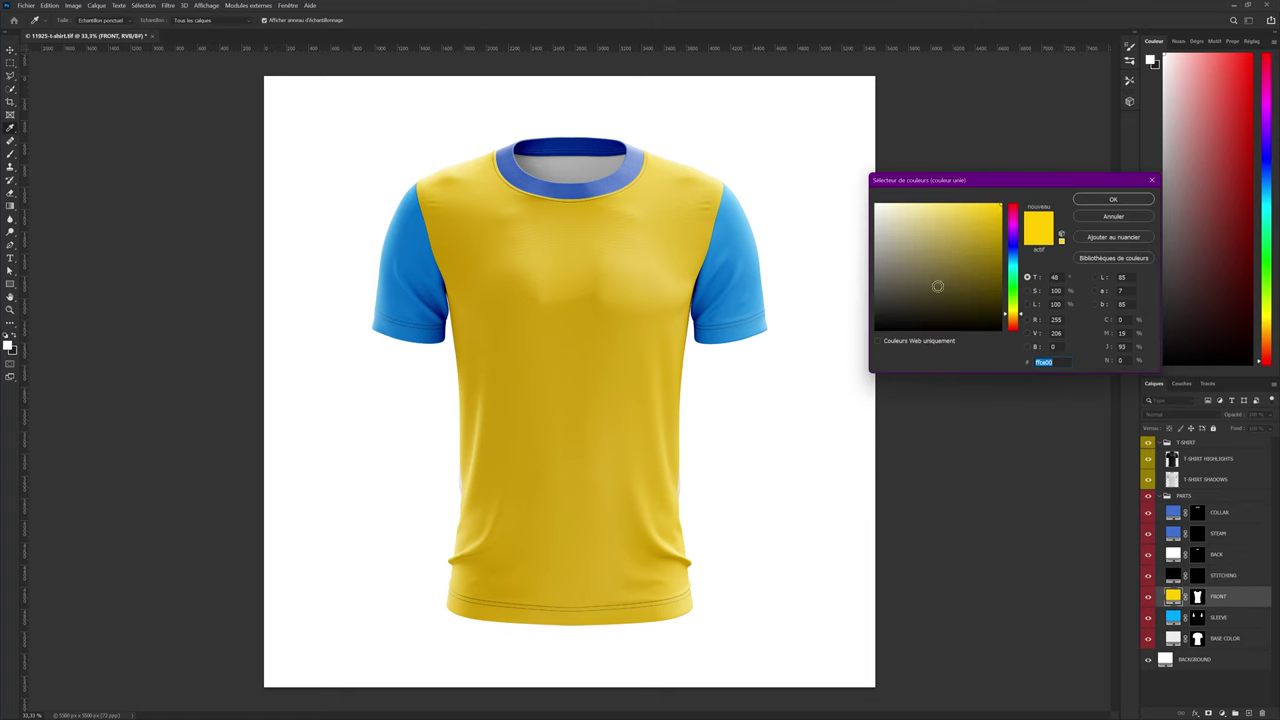
left_click(891, 330)
left_click(1113, 199)
double_click(1173, 617)
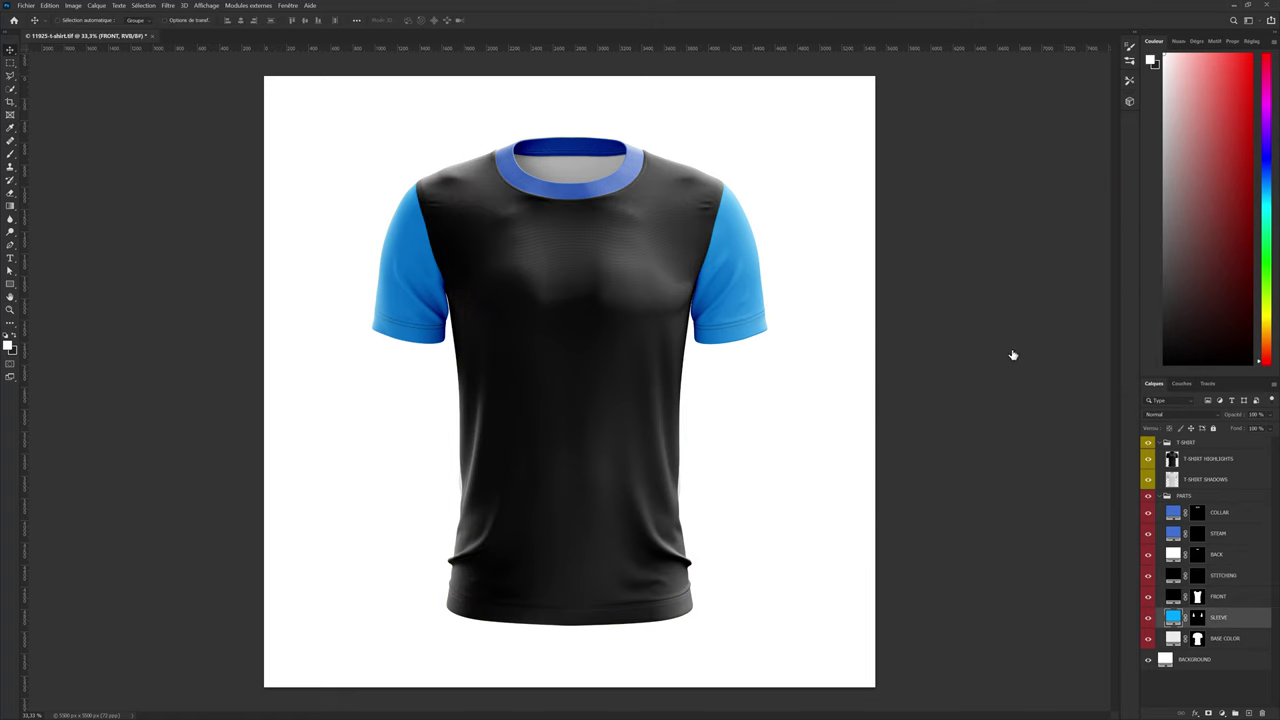
type("000000")
left_click(1113, 199)
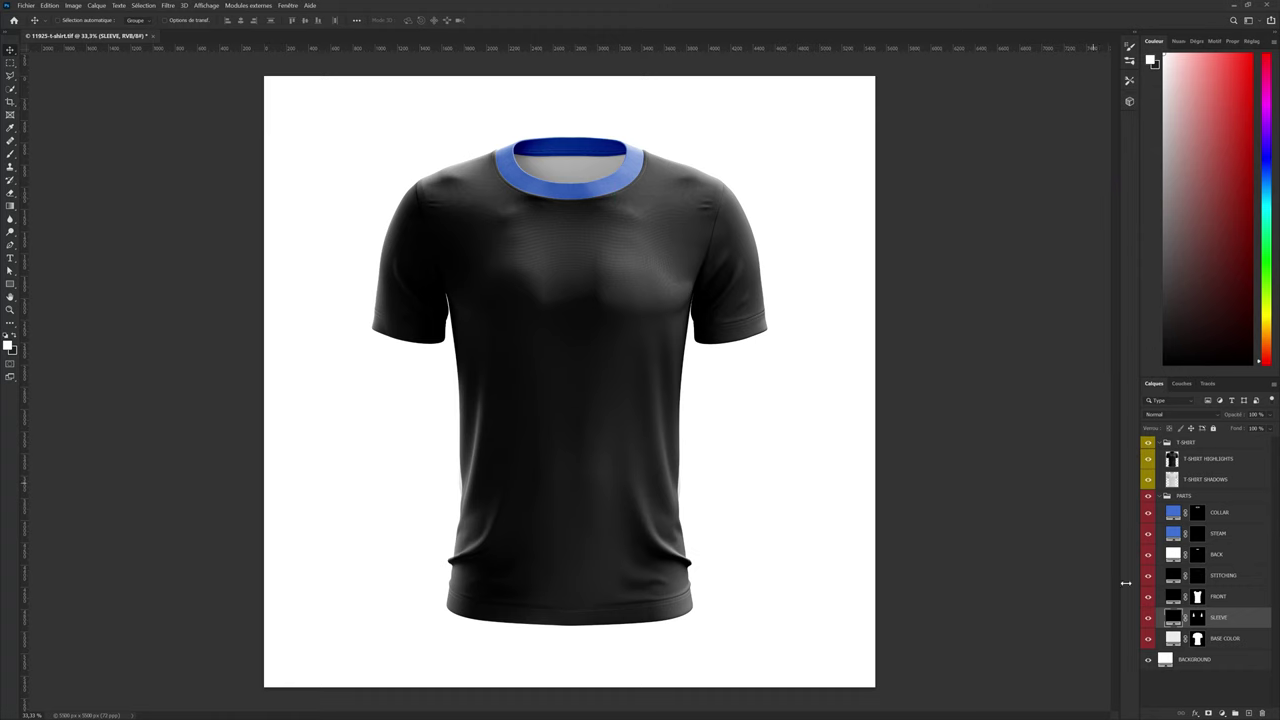
double_click(1173, 638)
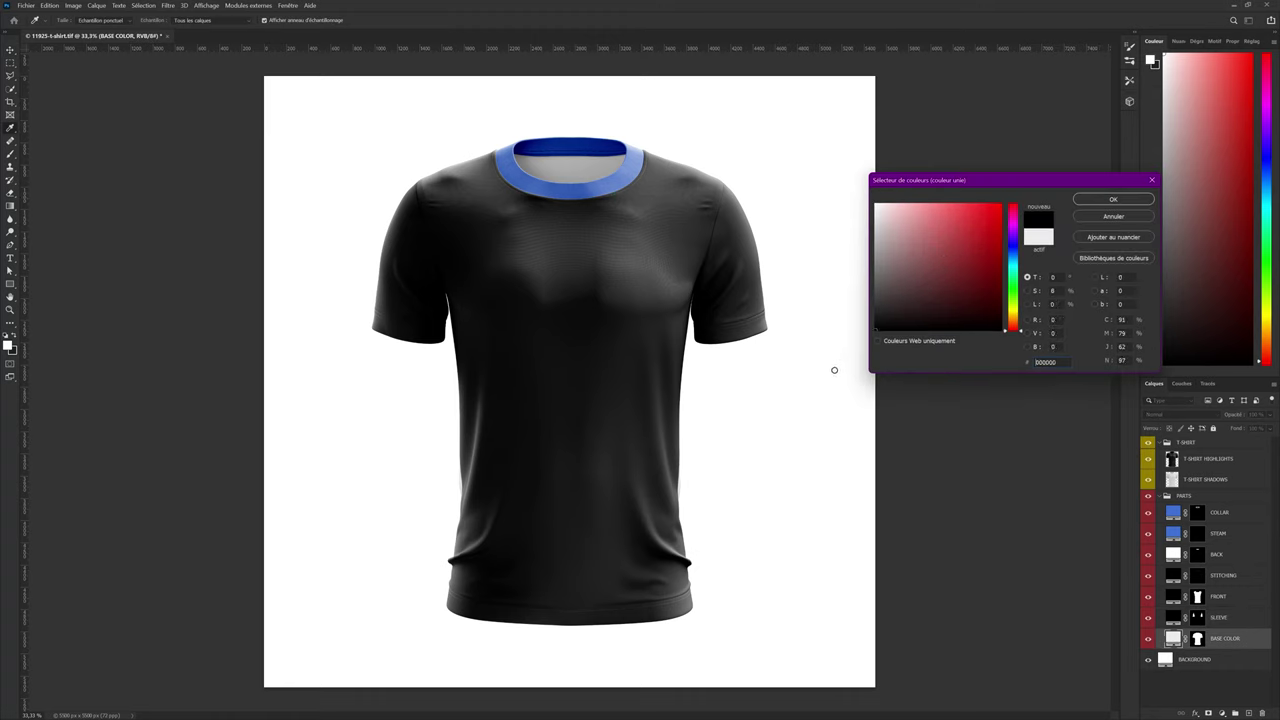
left_click(1111, 200)
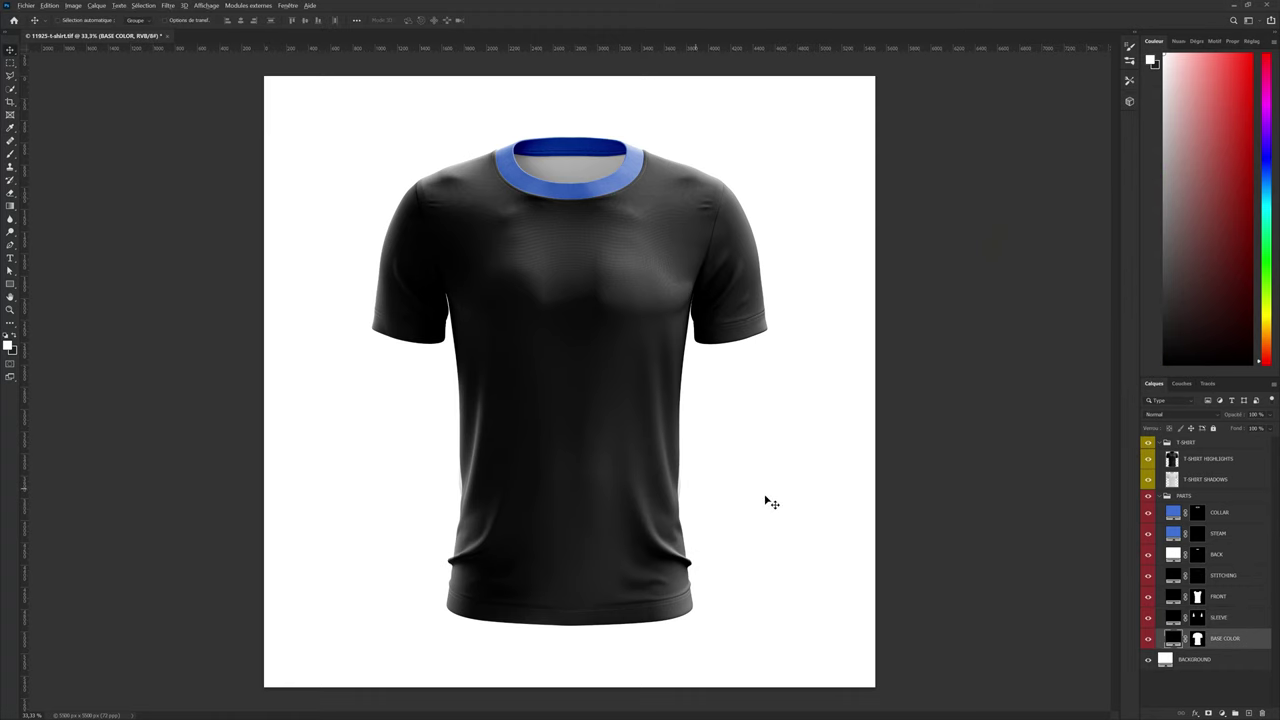
left_click(1242, 562)
Duplicate the BACK layer, fill the copy black, and invert its mask to hide it
key("ctrl+j")
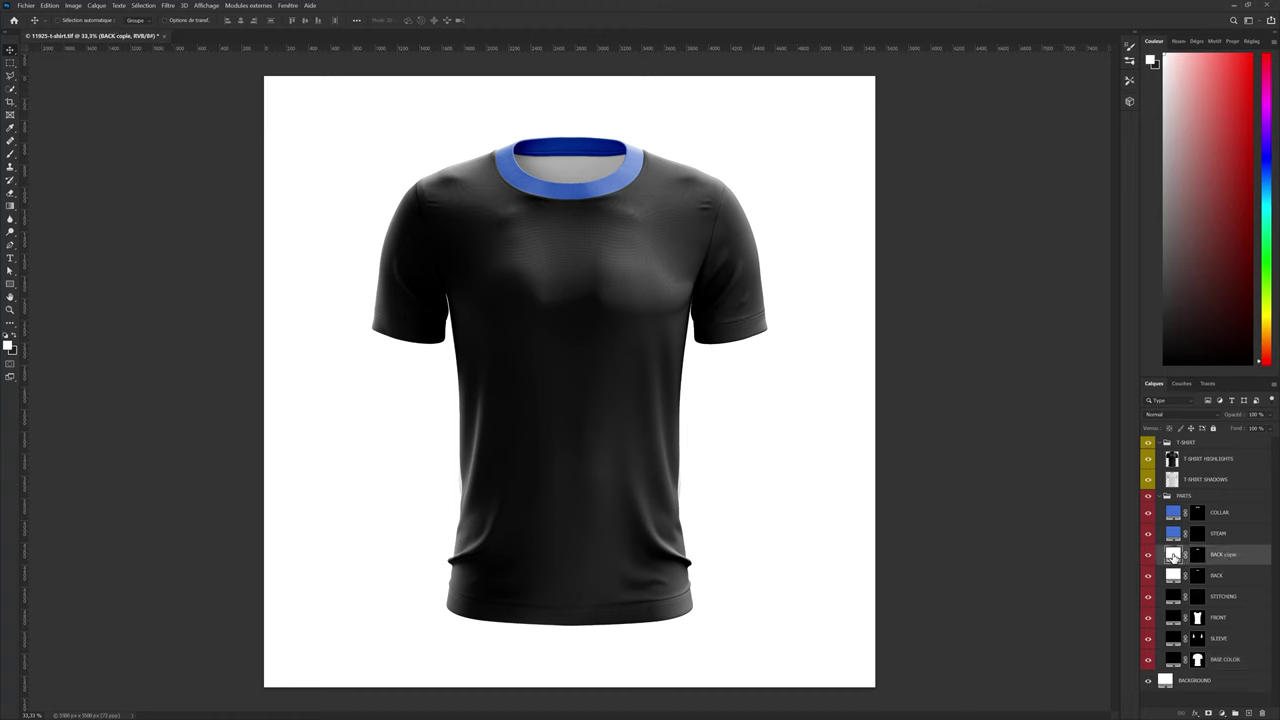
double_click(1173, 554)
left_click(880, 340)
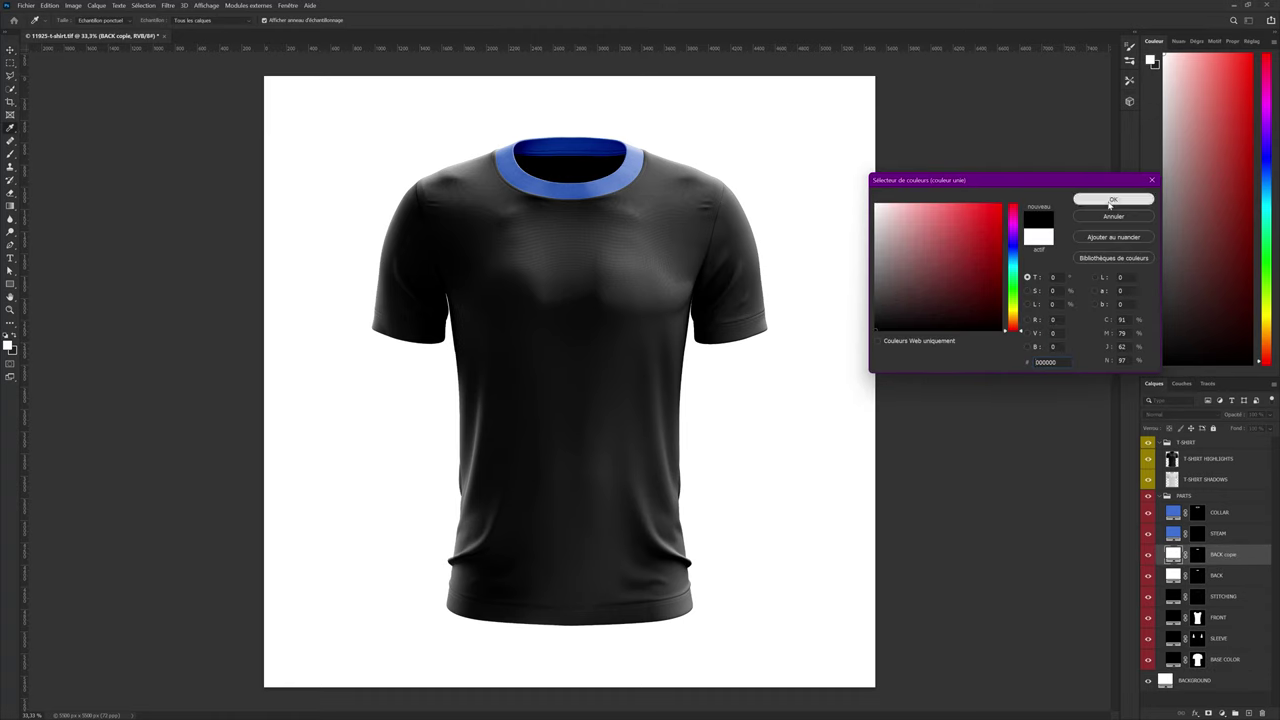
left_click(1111, 200)
key("b")
key("x")
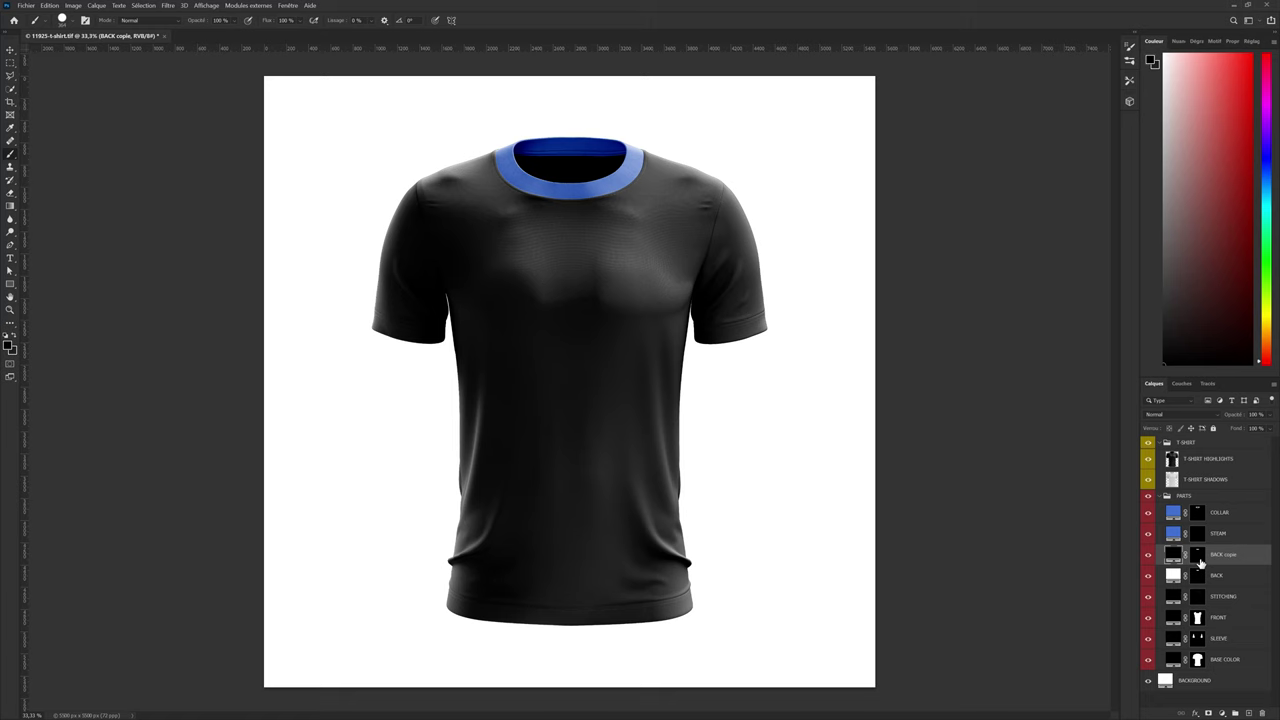
left_click(1198, 556)
key("ctrl+i")
key("v")
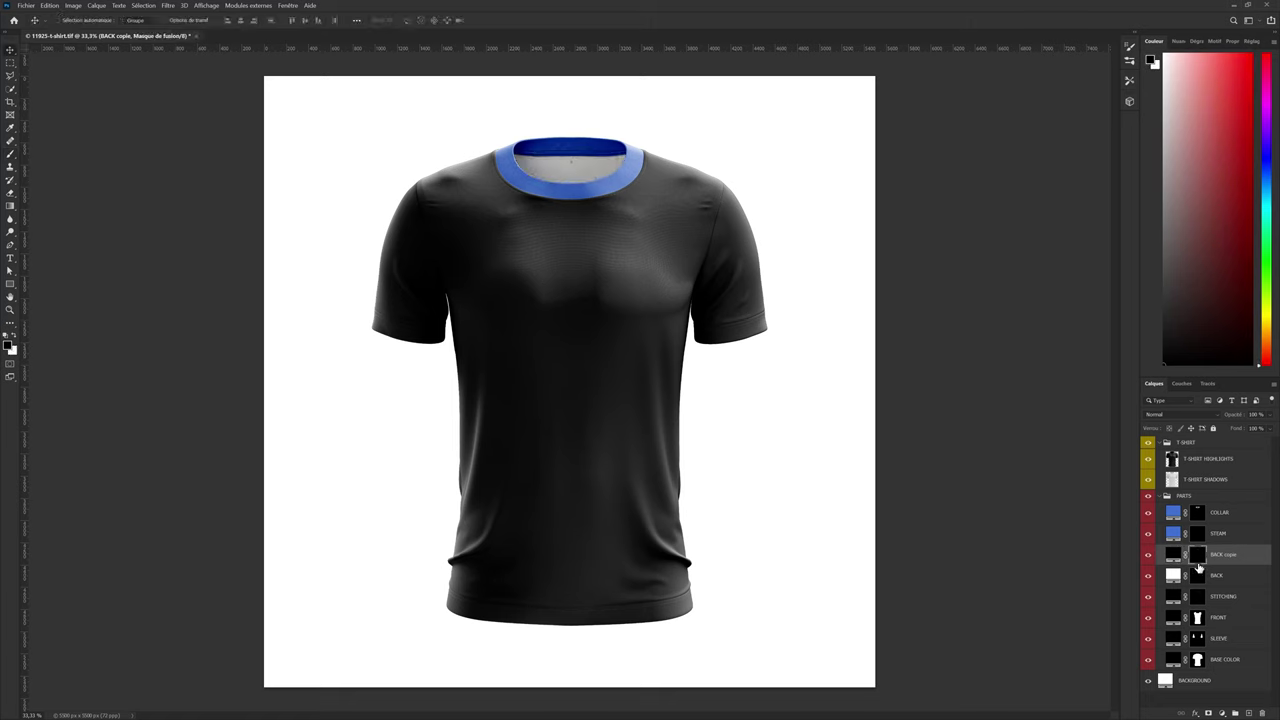
left_click(1246, 559)
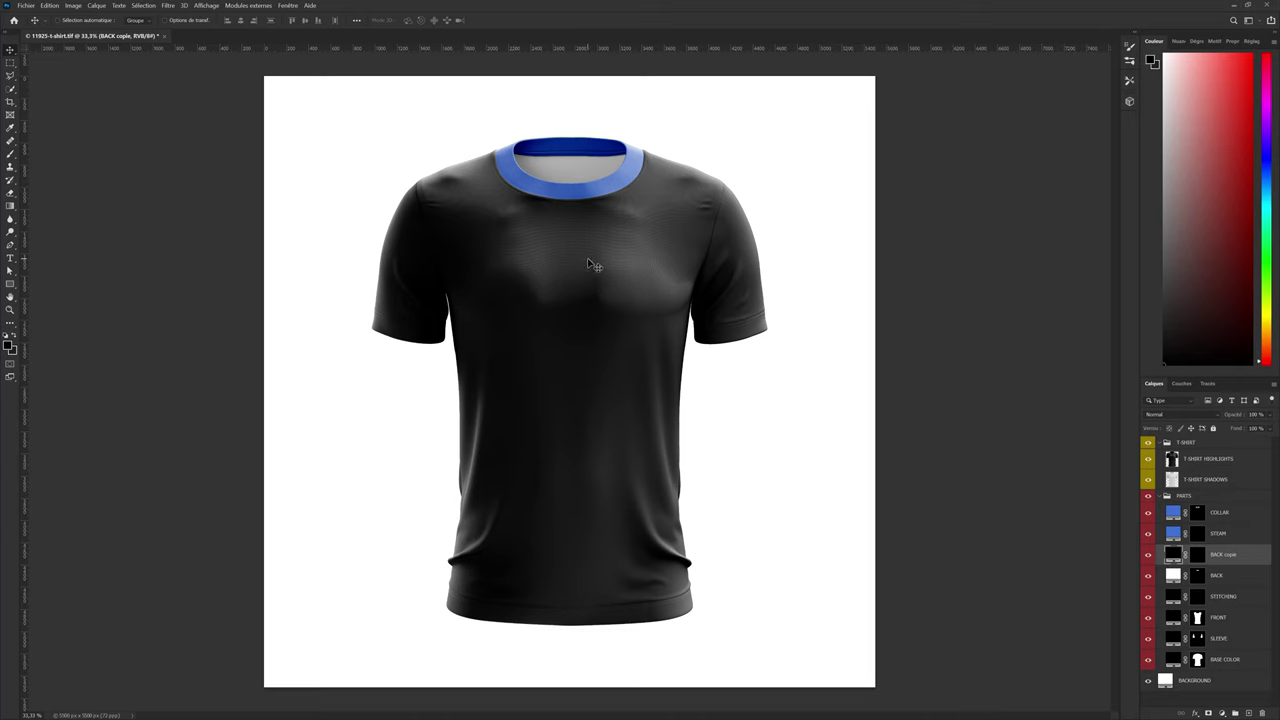
key("alt+Tab")
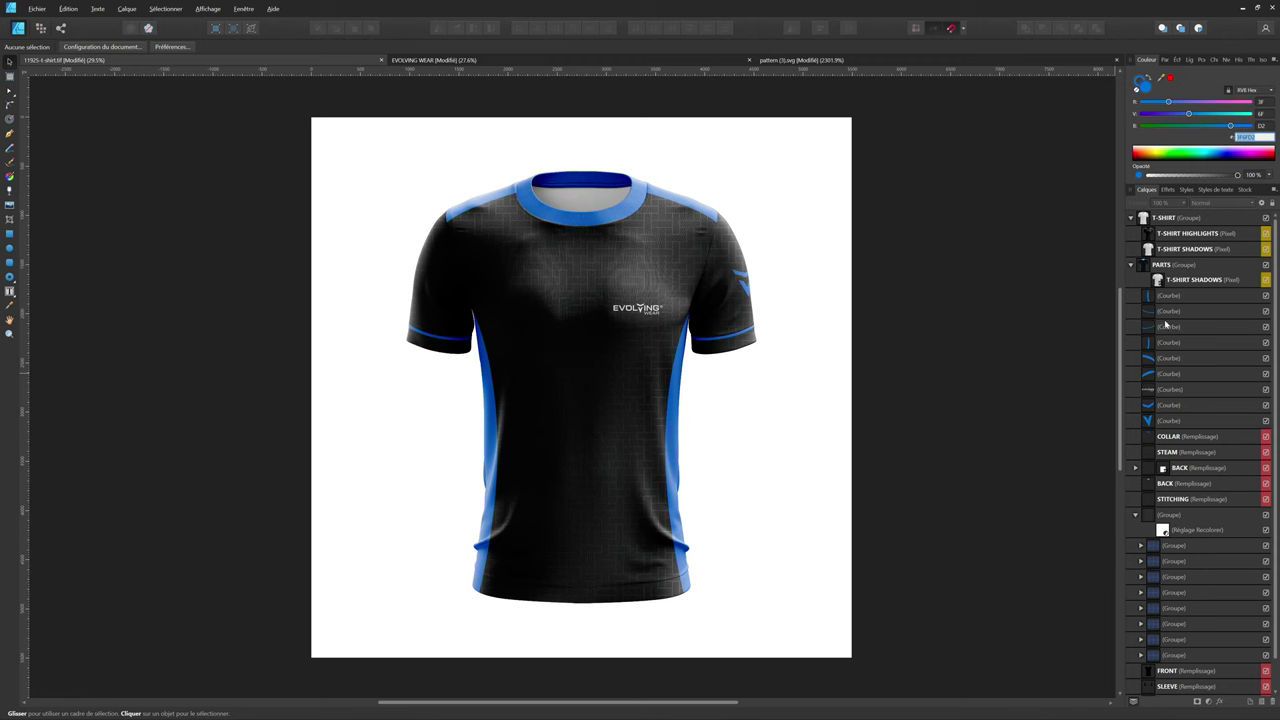
Copy the EVOLVING WEAR logo from Affinity and place it on the Photoshop shirt's chest
left_click(1170, 388)
key("alt+Tab")
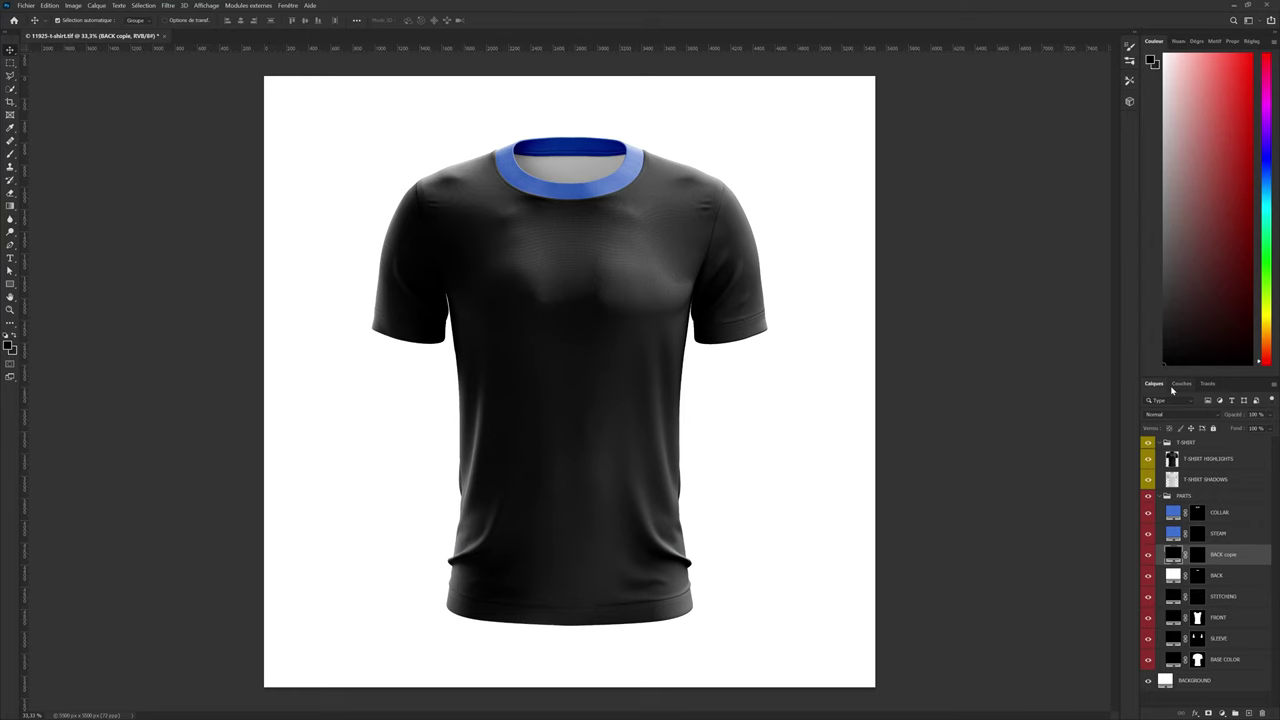
key("ctrl+v")
mouse_move(575, 382)
left_mouse_down()
mouse_move(637, 274)
mouse_move(645, 293)
left_mouse_up()
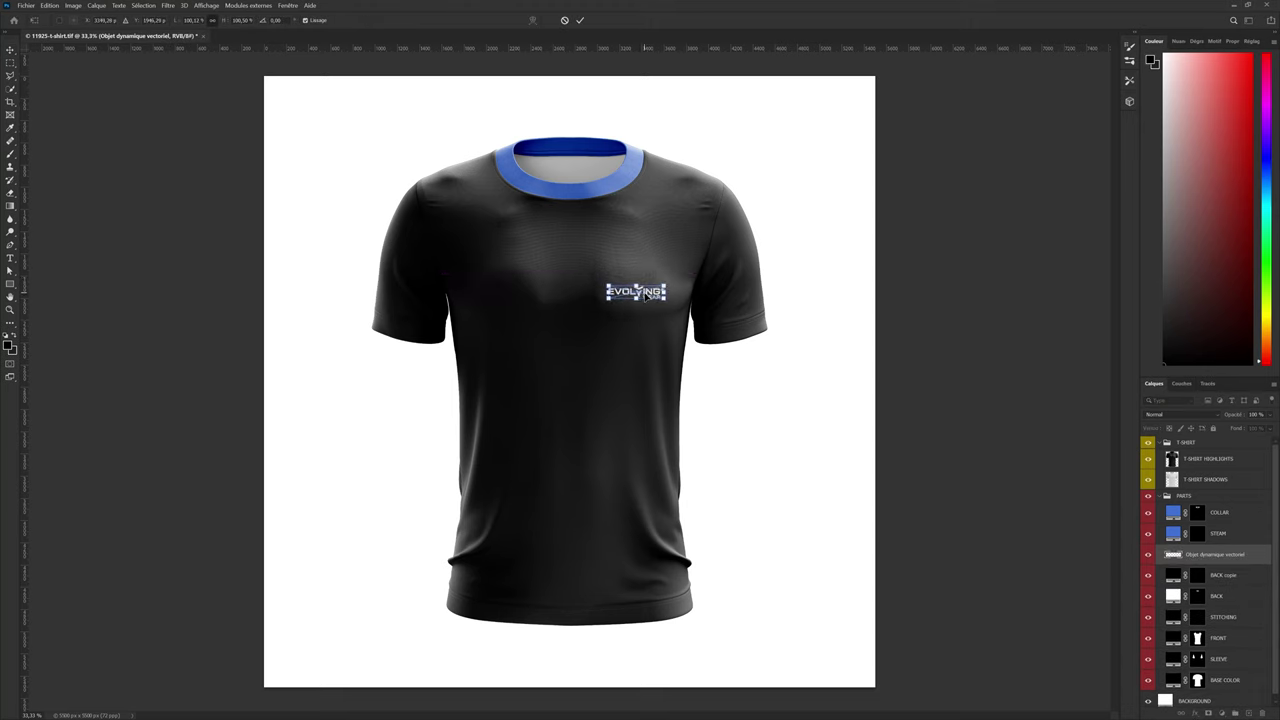
key("Return")
Copy the whole pattern (3).svg design and paste it into the Photoshop shirt document
key("alt+Tab")
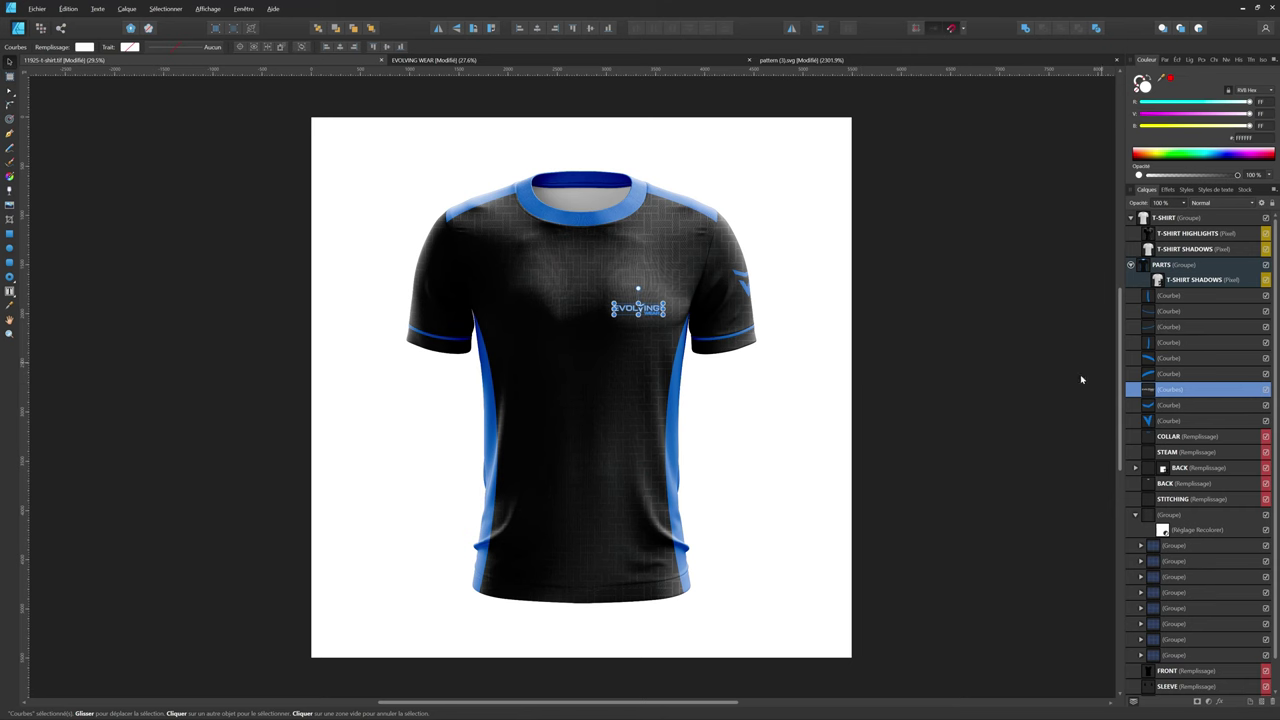
left_click(1134, 516)
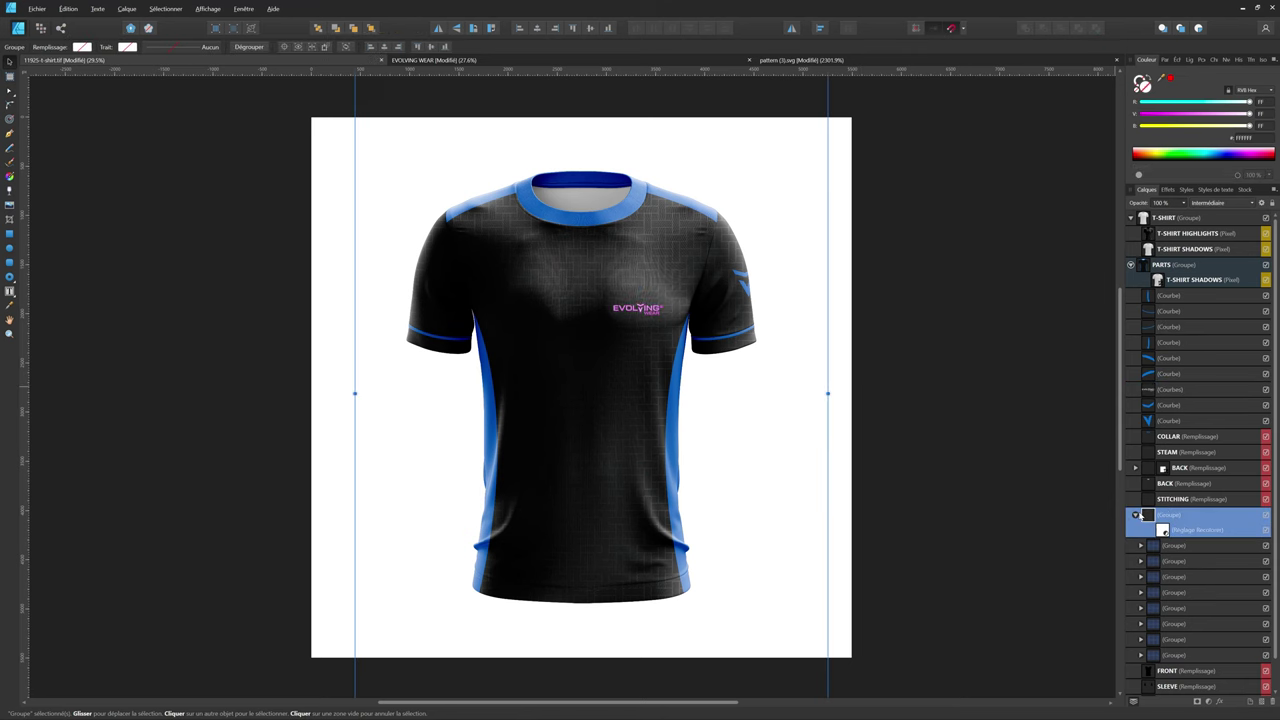
left_click(1134, 516)
left_click(797, 59)
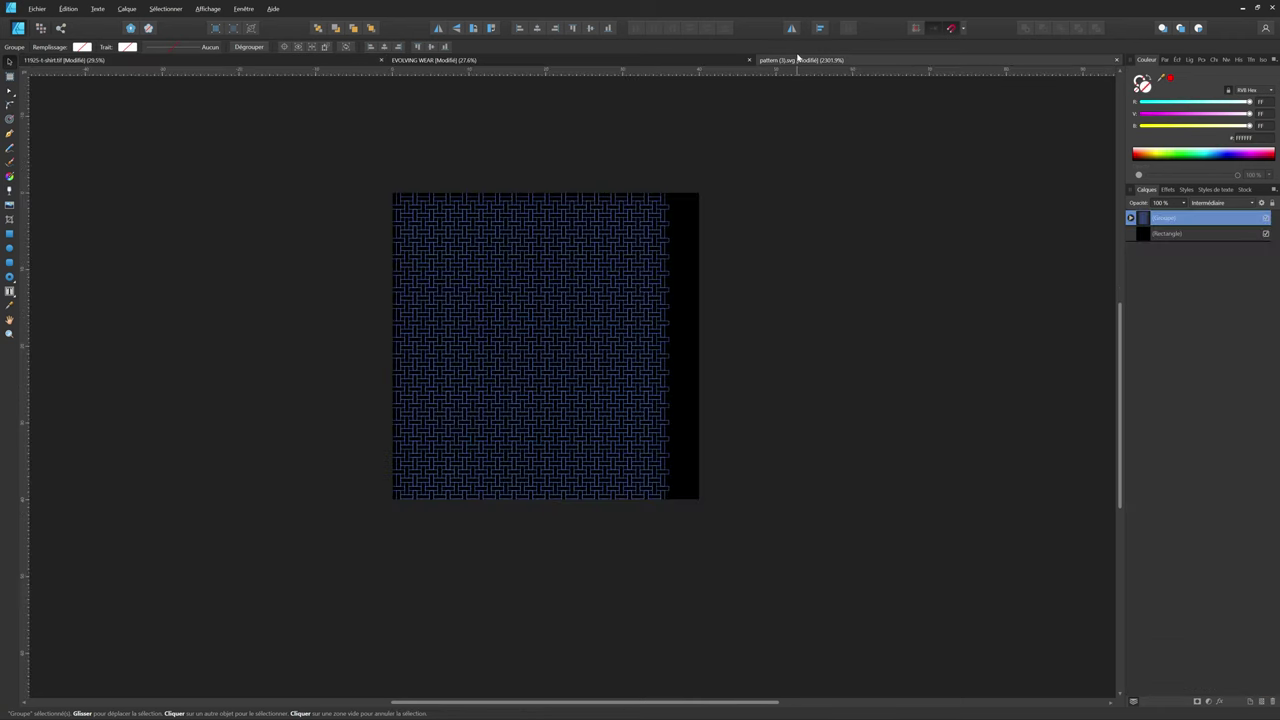
key("ctrl+a")
key("ctrl+c")
key("alt+Tab")
key("ctrl+v")
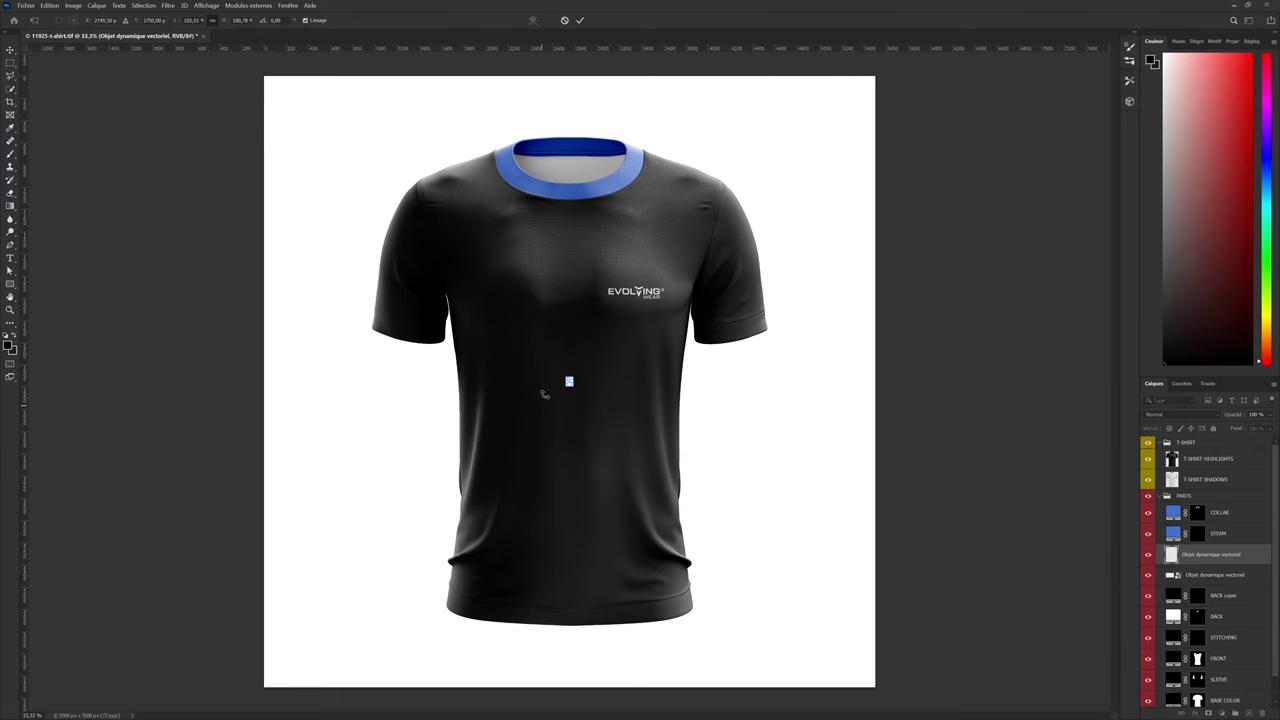
Scale the pattern over the shirt, mask PARTS to the shirt outline, and place the pattern below STITCHING
mouse_move(570, 381)
left_mouse_down()
mouse_move(681, 293)
mouse_move(685, 415)
mouse_move(774, 388)
left_mouse_up()
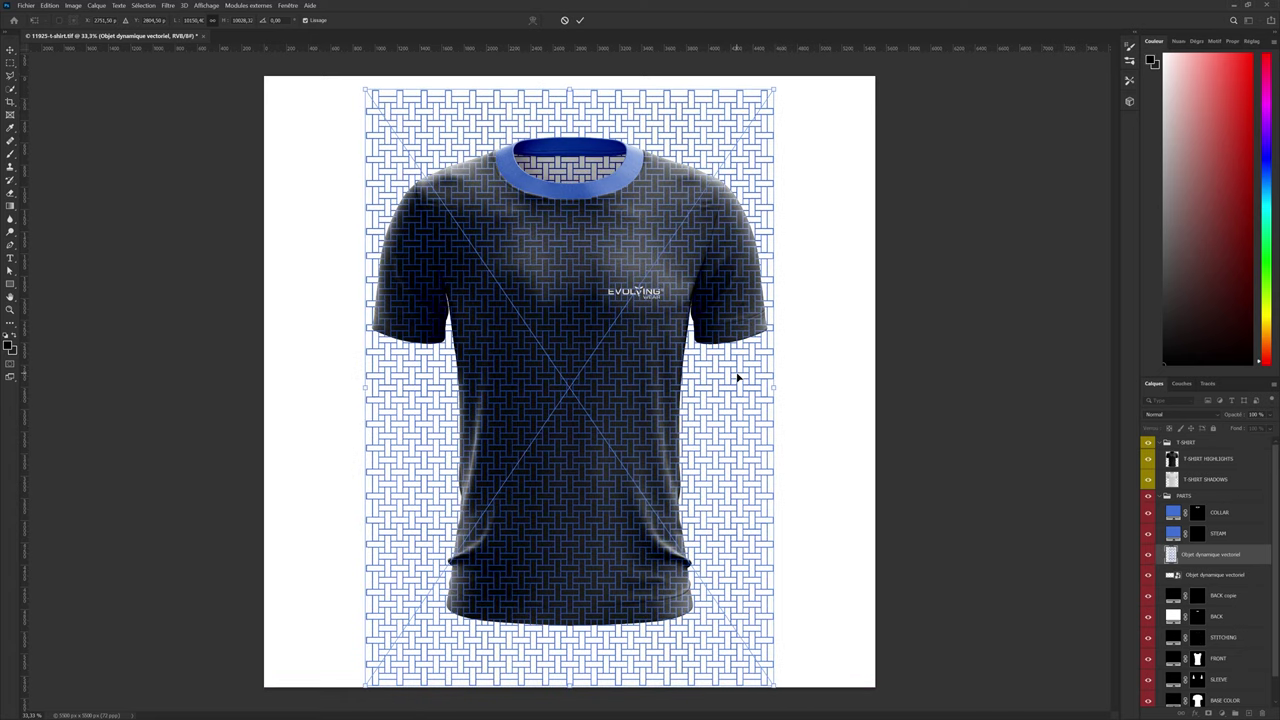
key("Return")
left_click(1172, 495)
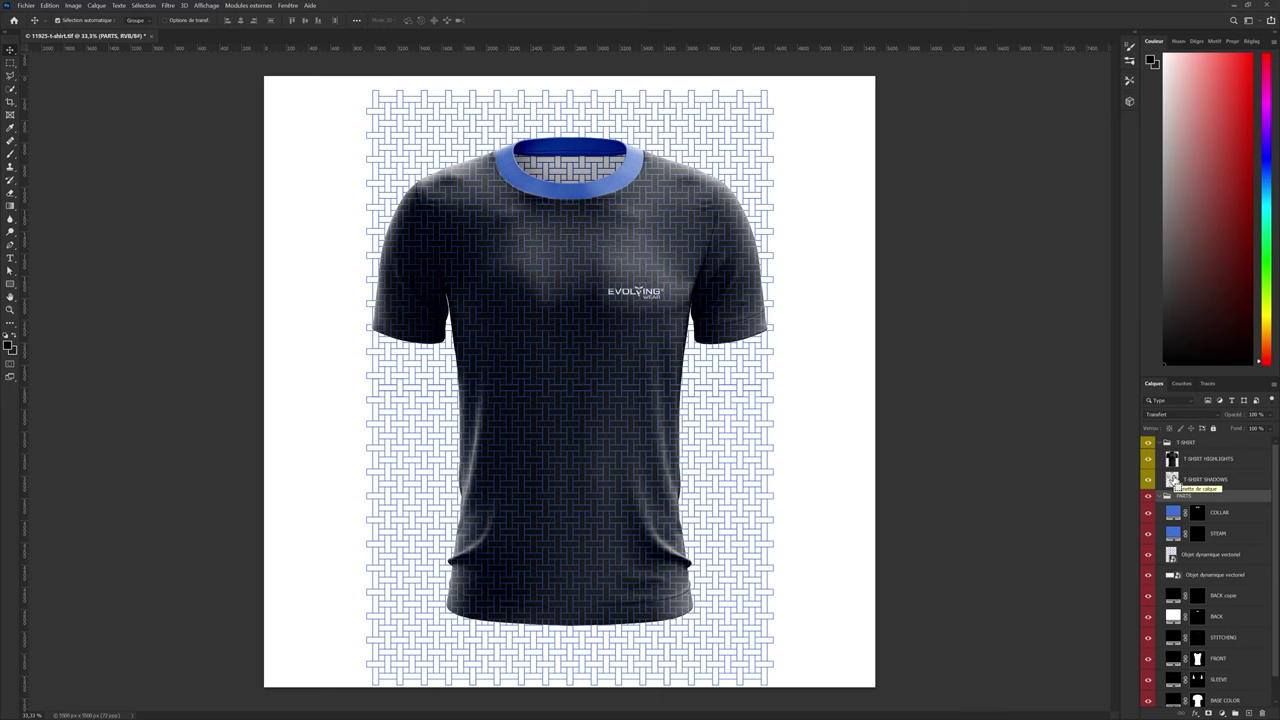
left_click(1197, 700, "ctrl")
left_click(1208, 713)
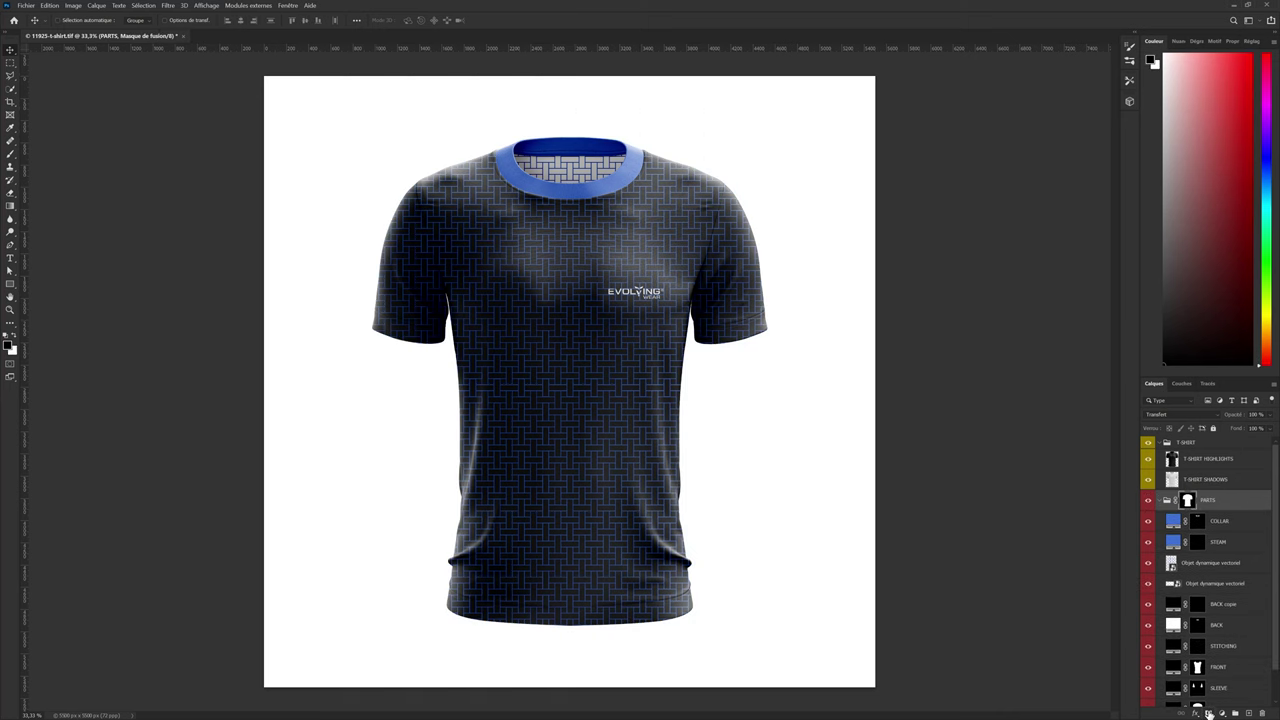
left_click(1238, 527)
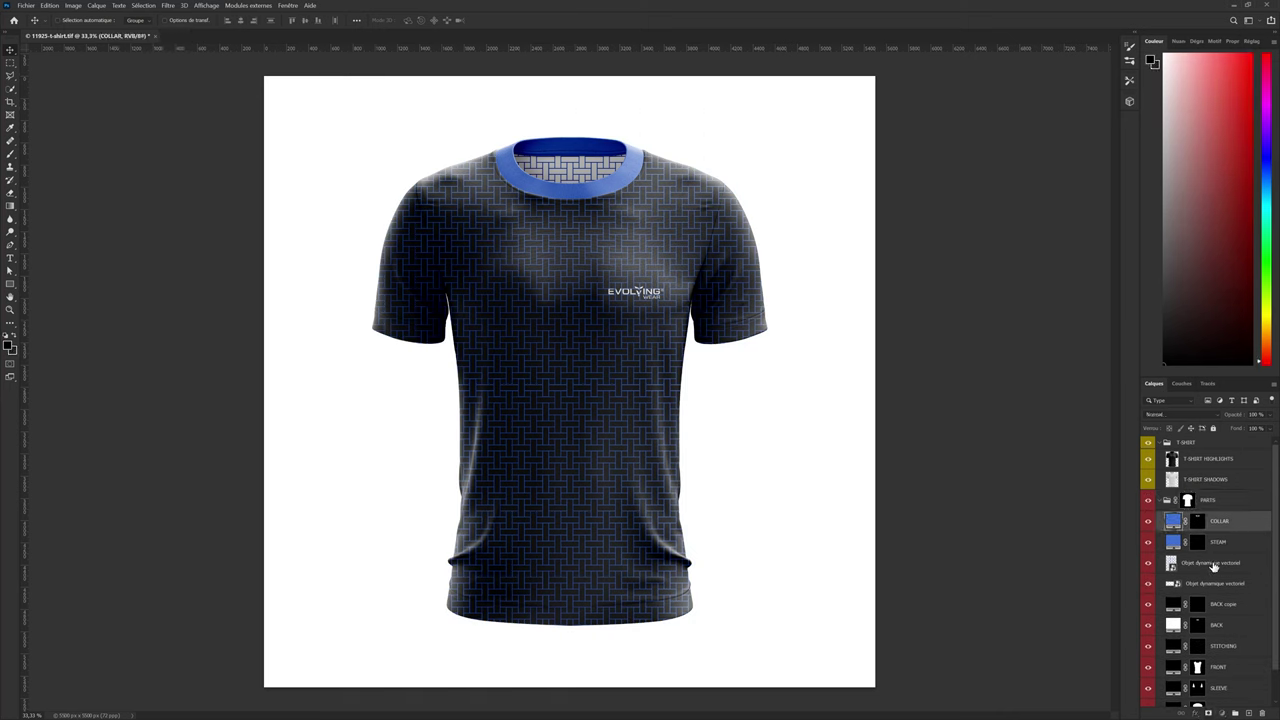
left_click_drag(1213, 566, 1186, 664)
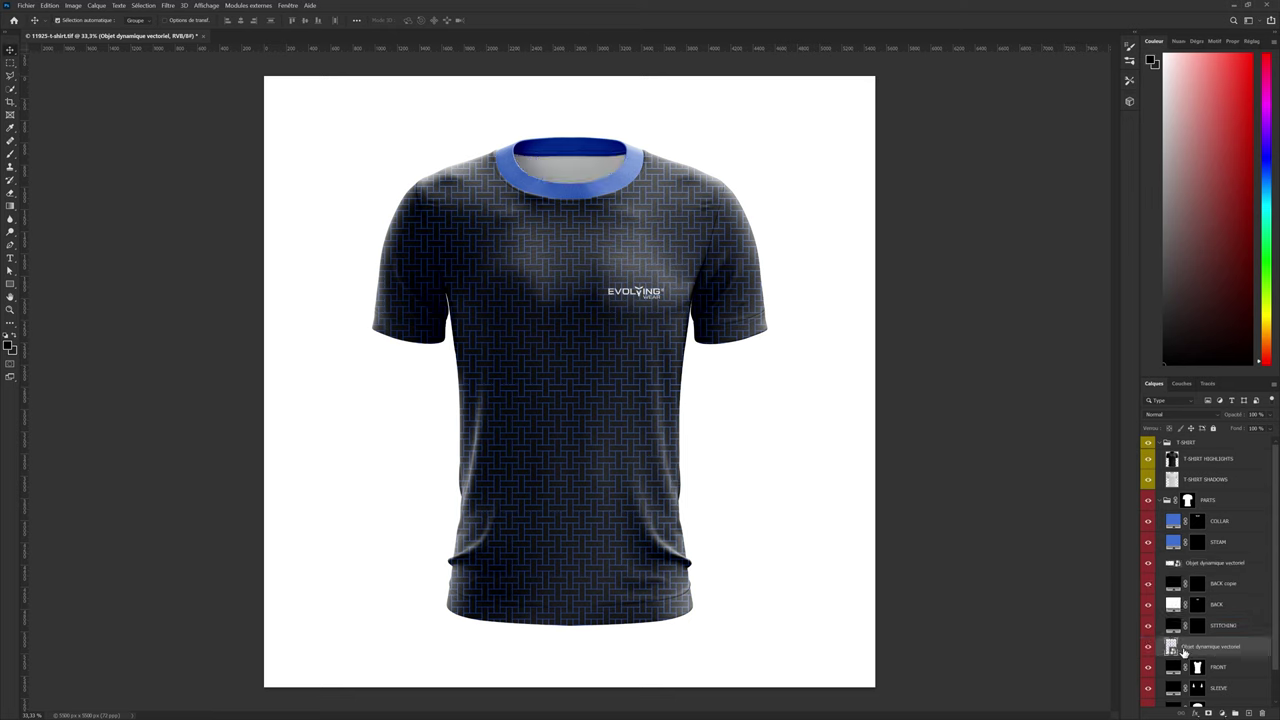
Apply Hue/Saturation (saturation -100, lightness about -36) to the pattern and rescale it over the shirt
key("ctrl+u")
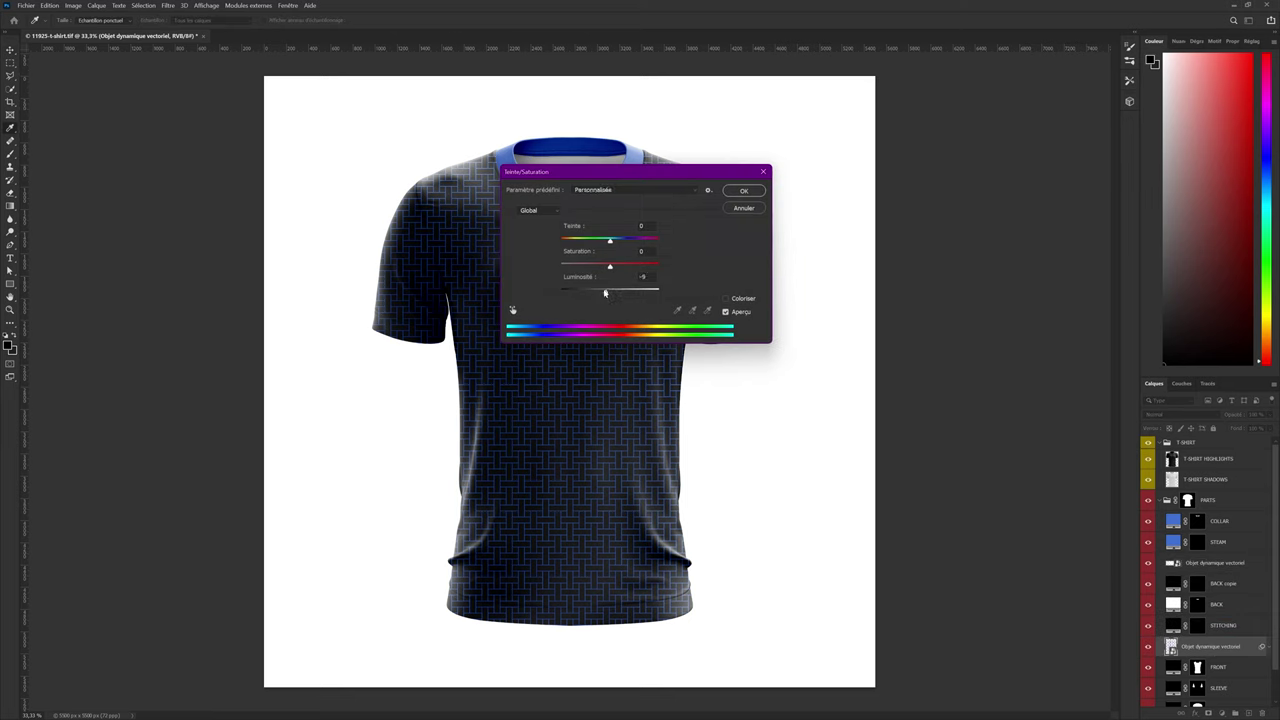
mouse_move(610, 292)
left_mouse_down()
mouse_move(560, 266)
mouse_move(580, 293)
left_mouse_up()
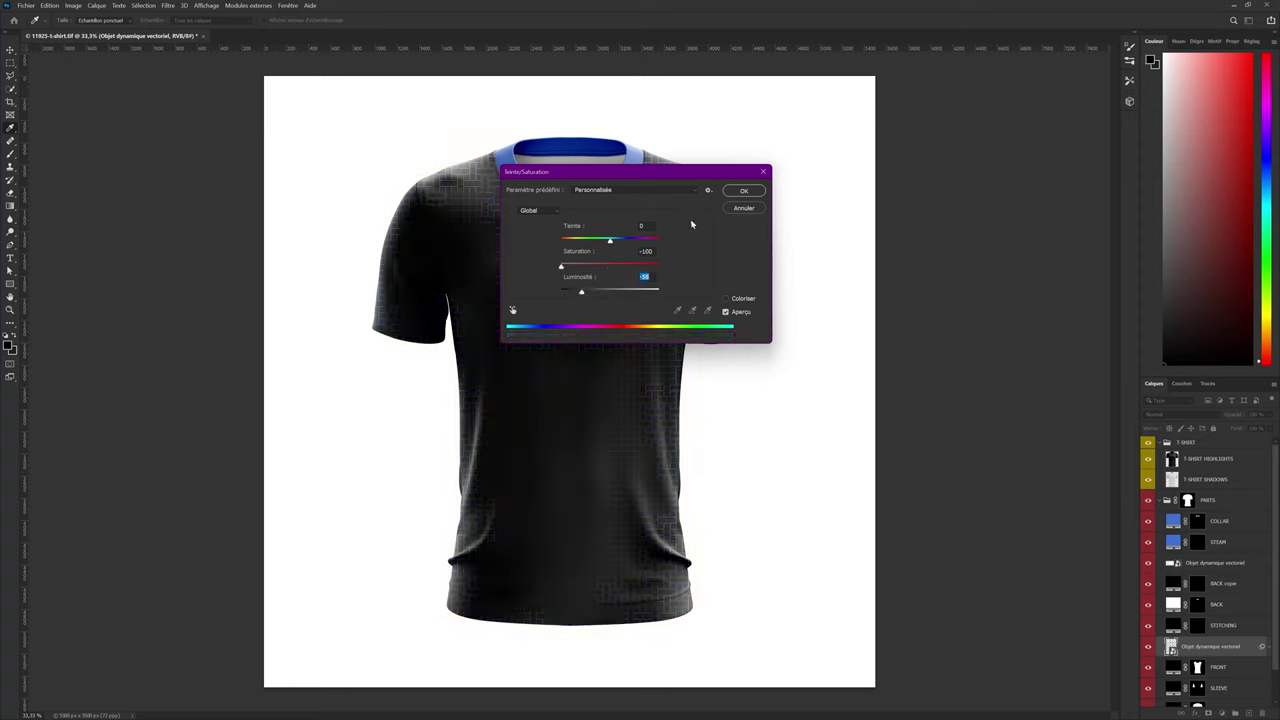
left_click(743, 190)
scroll(604, 338, "down", 2)
scroll(604, 338, "up", 2)
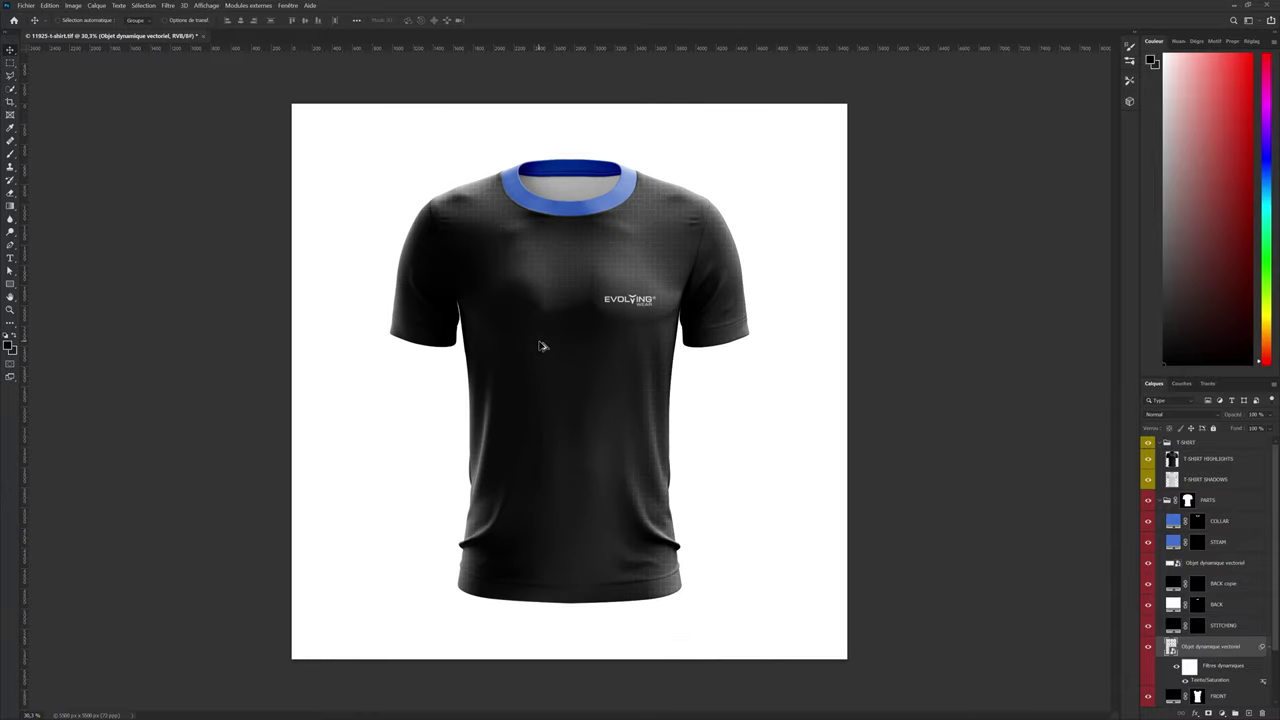
key("ctrl+t")
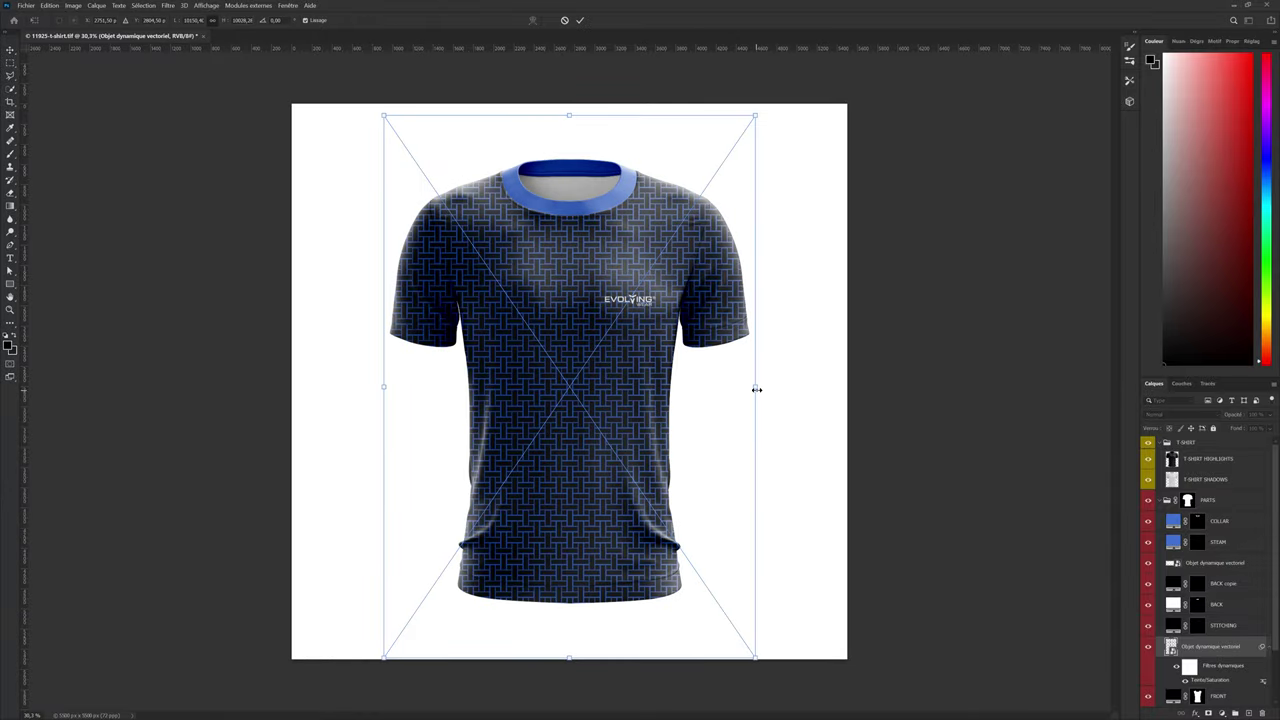
left_click_drag(757, 386, 721, 381)
key("Return")
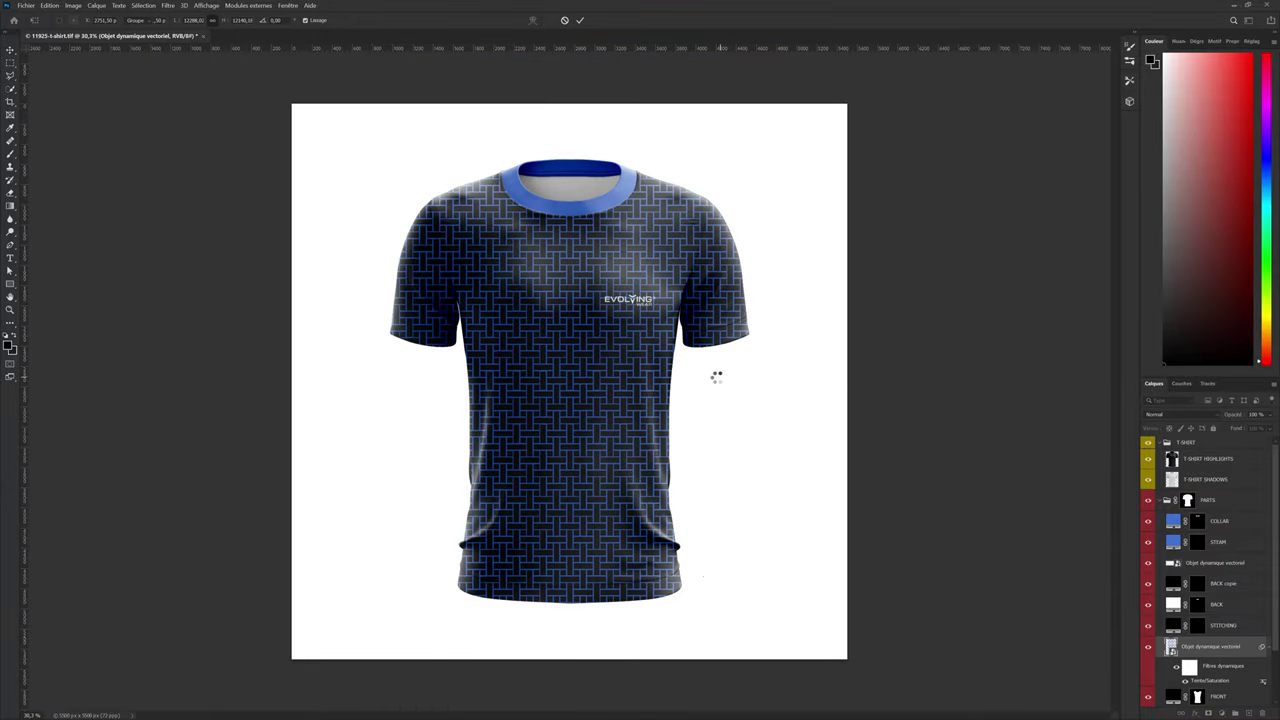
With the COLLAR layer selected, start a curved Pen path along the left shoulder seam
scroll(529, 354, "up", 2)
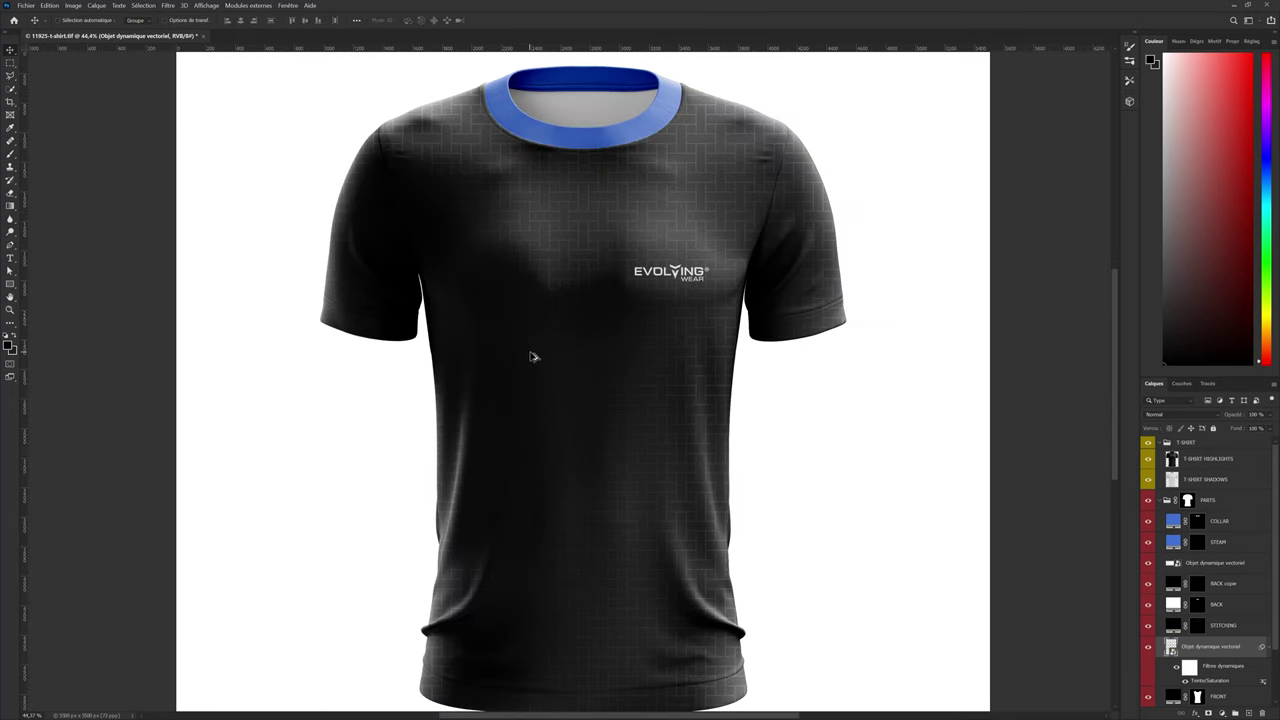
scroll(529, 354, "up", 2)
scroll(578, 326, "up", 2)
scroll(576, 326, "down", 3)
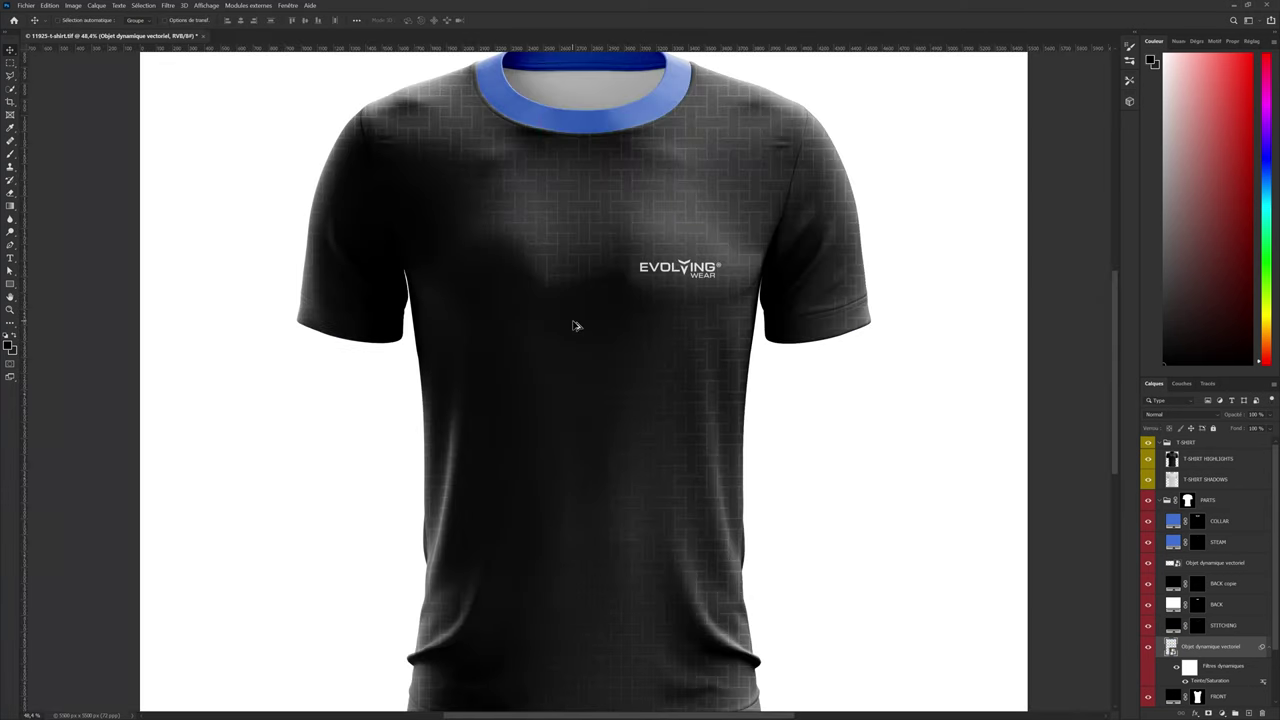
scroll(549, 333, "down", 1)
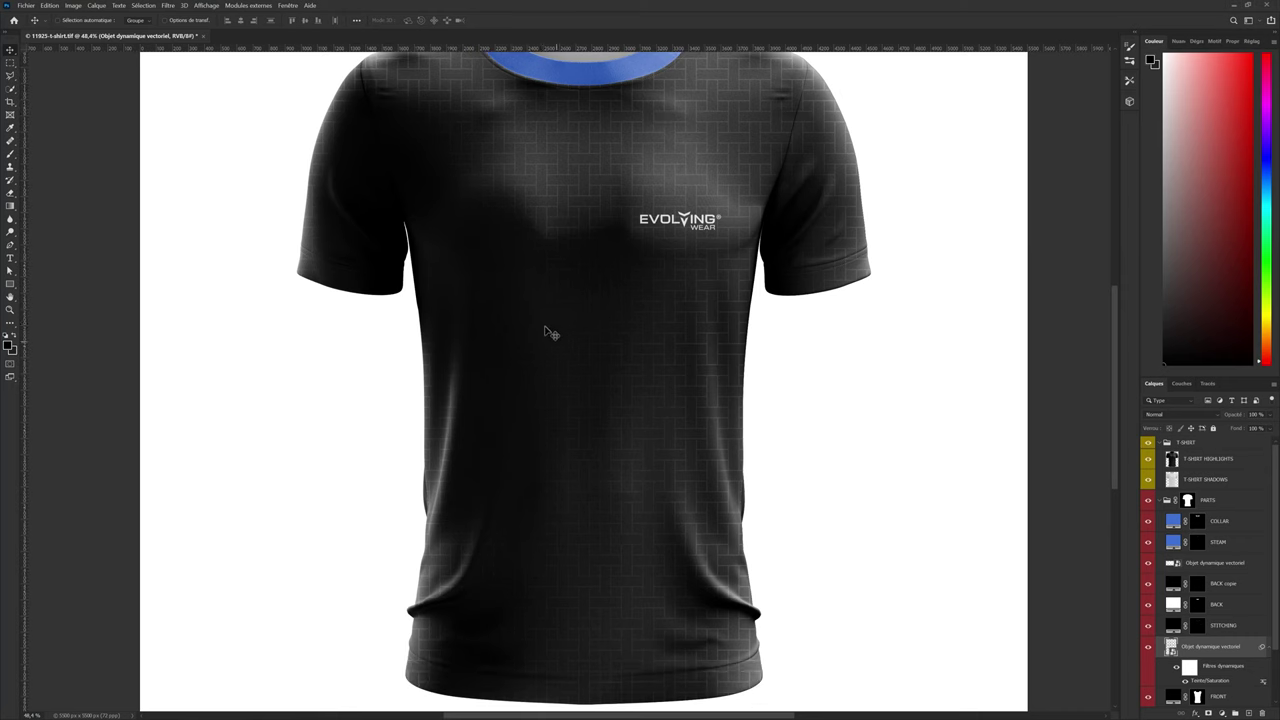
scroll(418, 228, "up", 2)
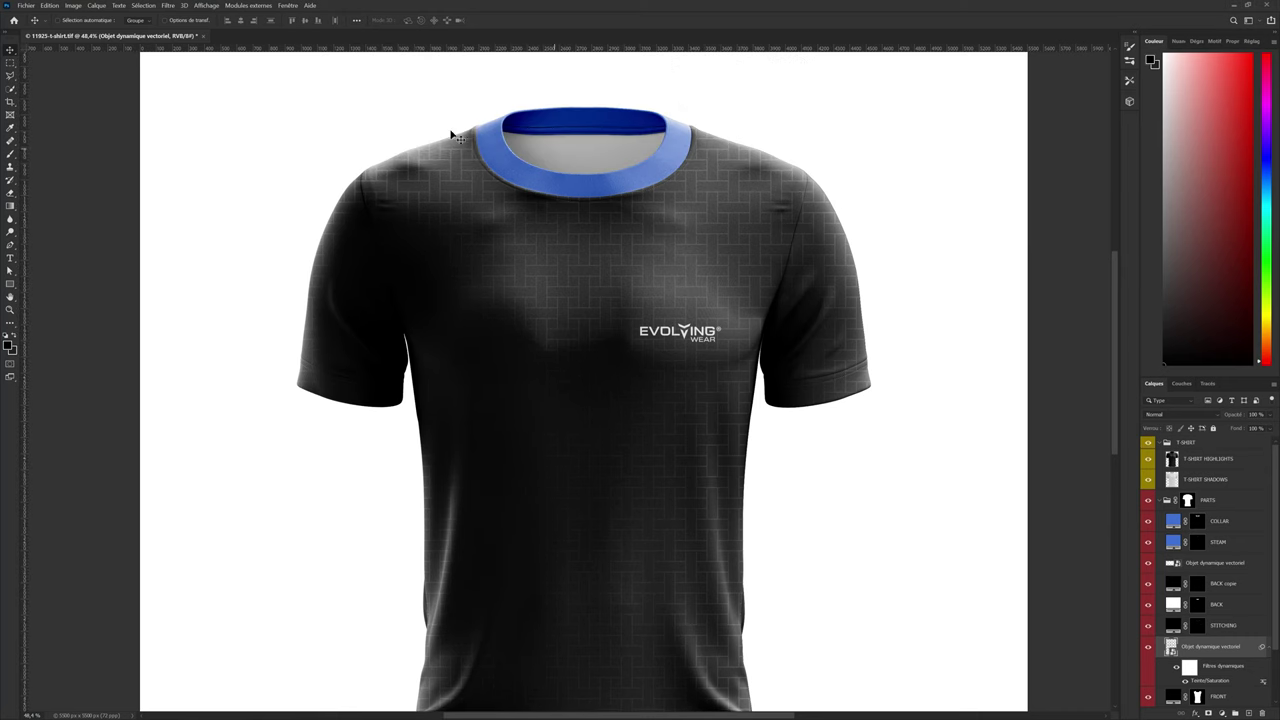
scroll(420, 150, "up", 3)
scroll(600, 234, "up", 2)
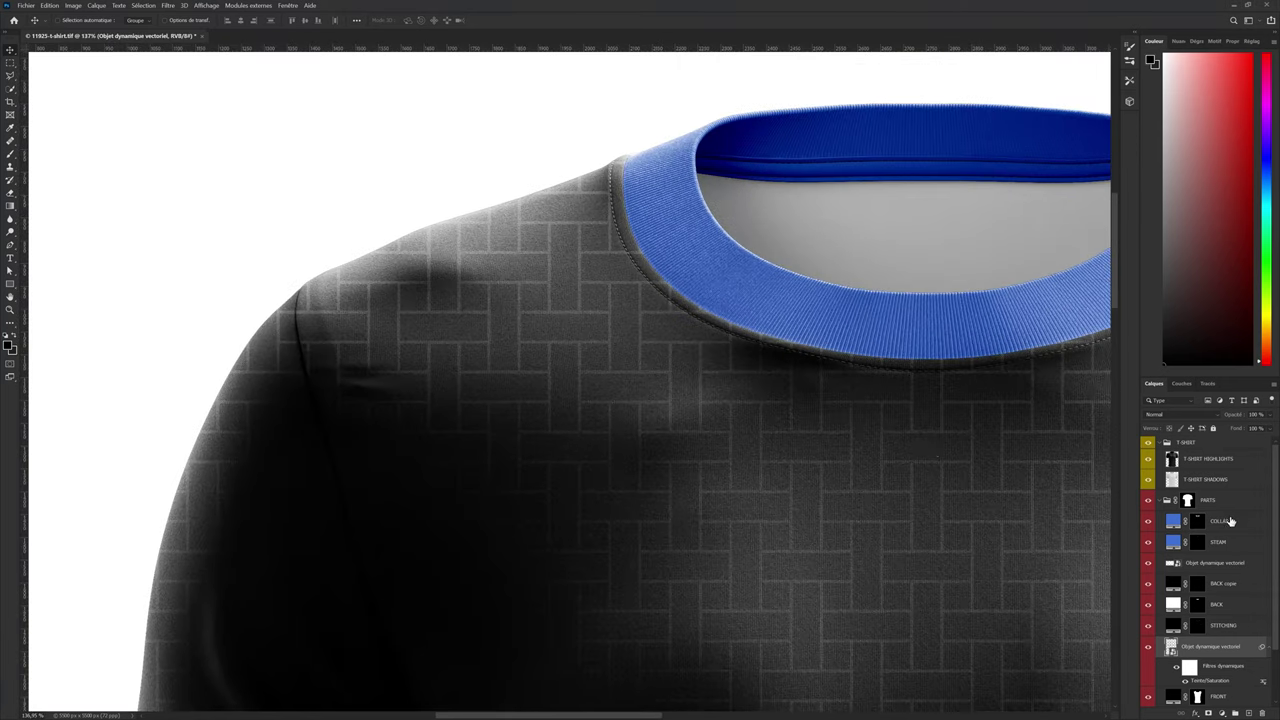
left_click(1230, 521)
left_click(10, 245)
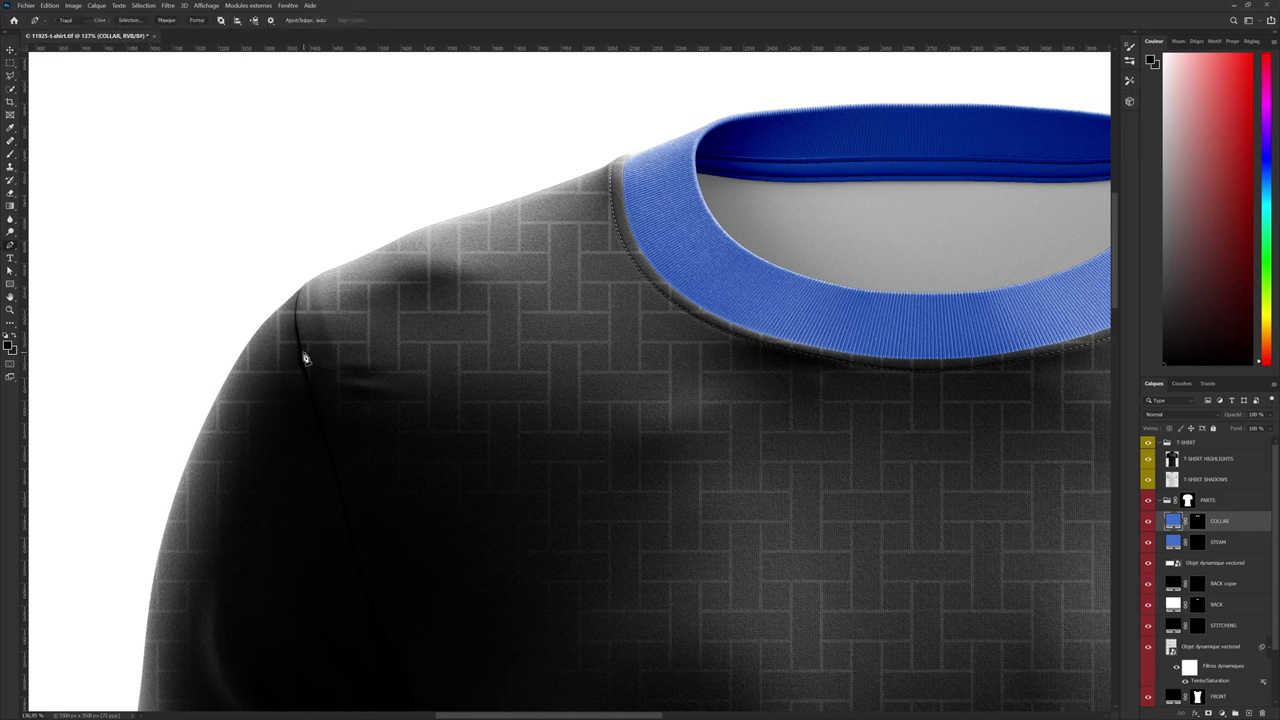
left_click_drag(303, 351, 272, 386)
left_click_drag(193, 428, 176, 438)
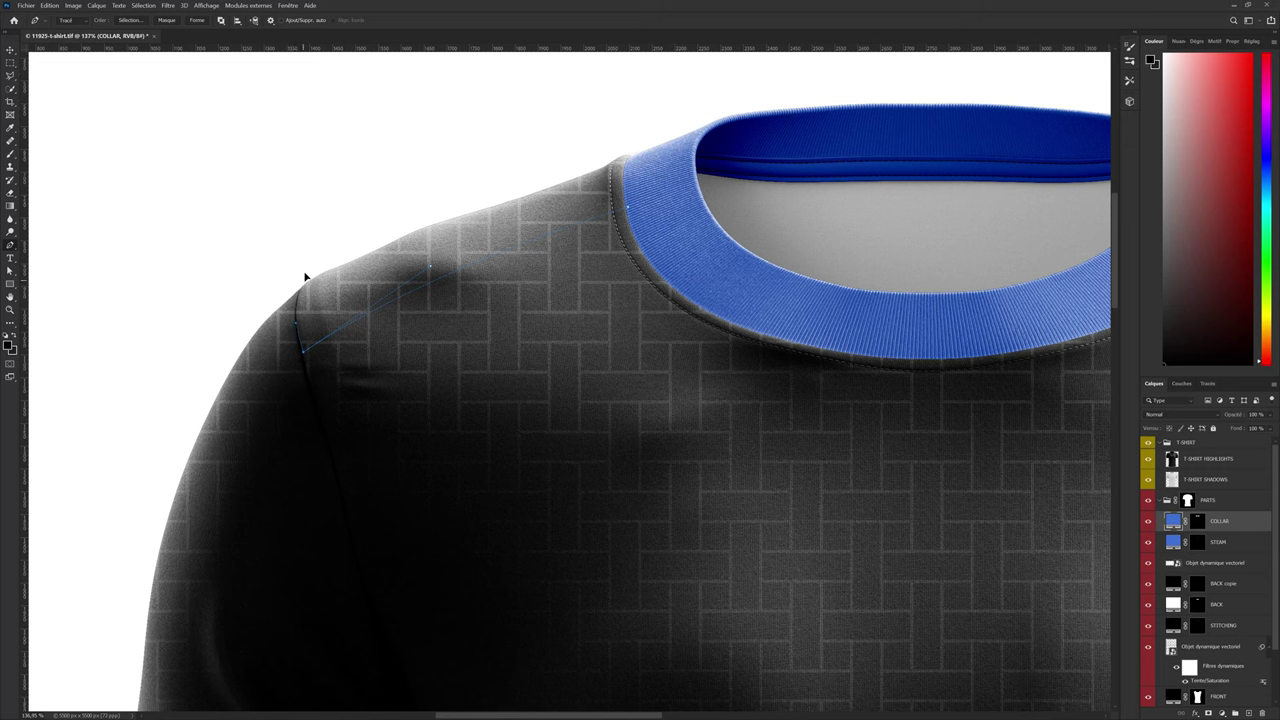
Trace the left shoulder with four anchors and close it into black-filled shape Forme 1
left_click(502, 101)
left_click(570, 109)
left_click(607, 119)
left_click(652, 147)
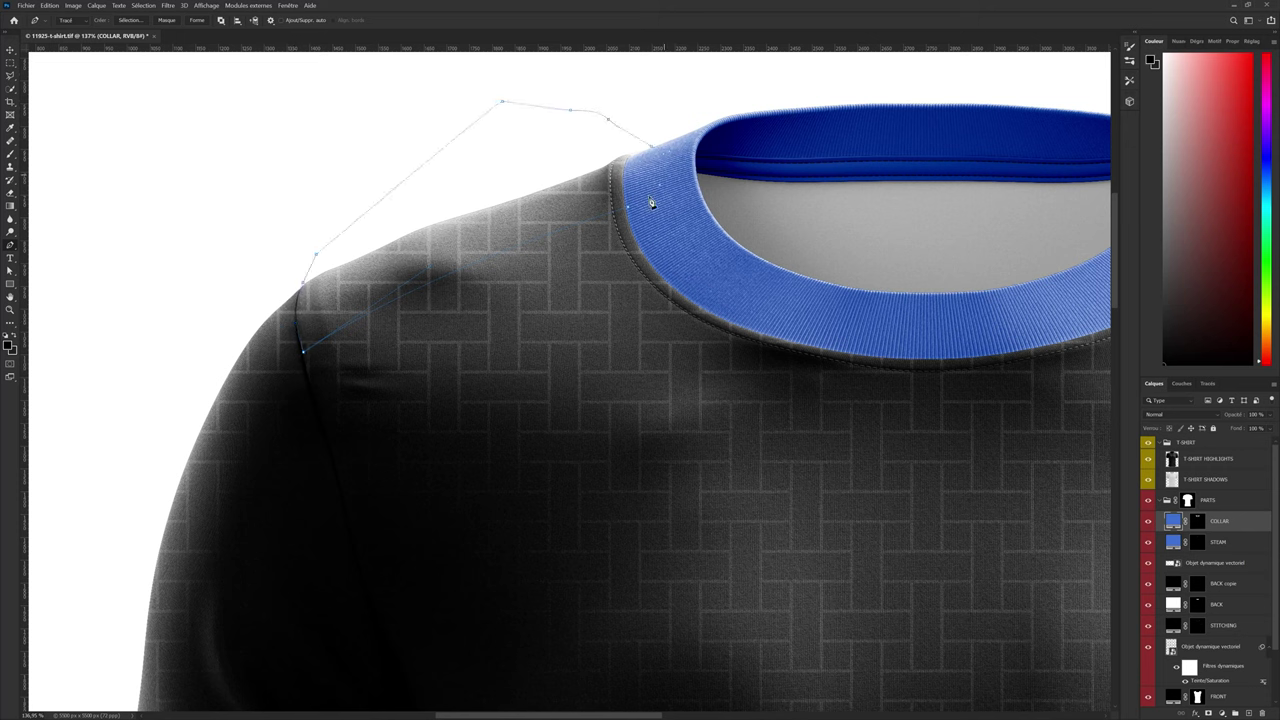
left_click(200, 21)
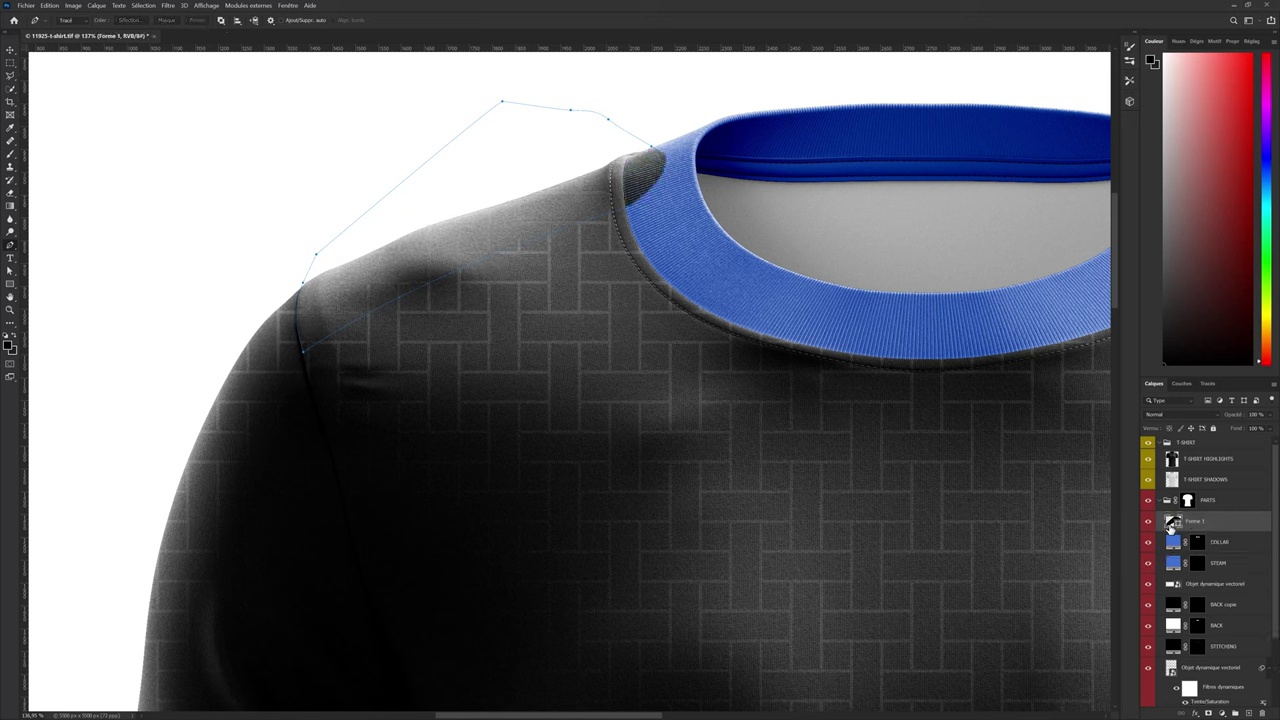
Check the EVOLVING WEAR logo chevron's hex colour in Affinity Designer, then return to Photoshop
key("BackSpace")
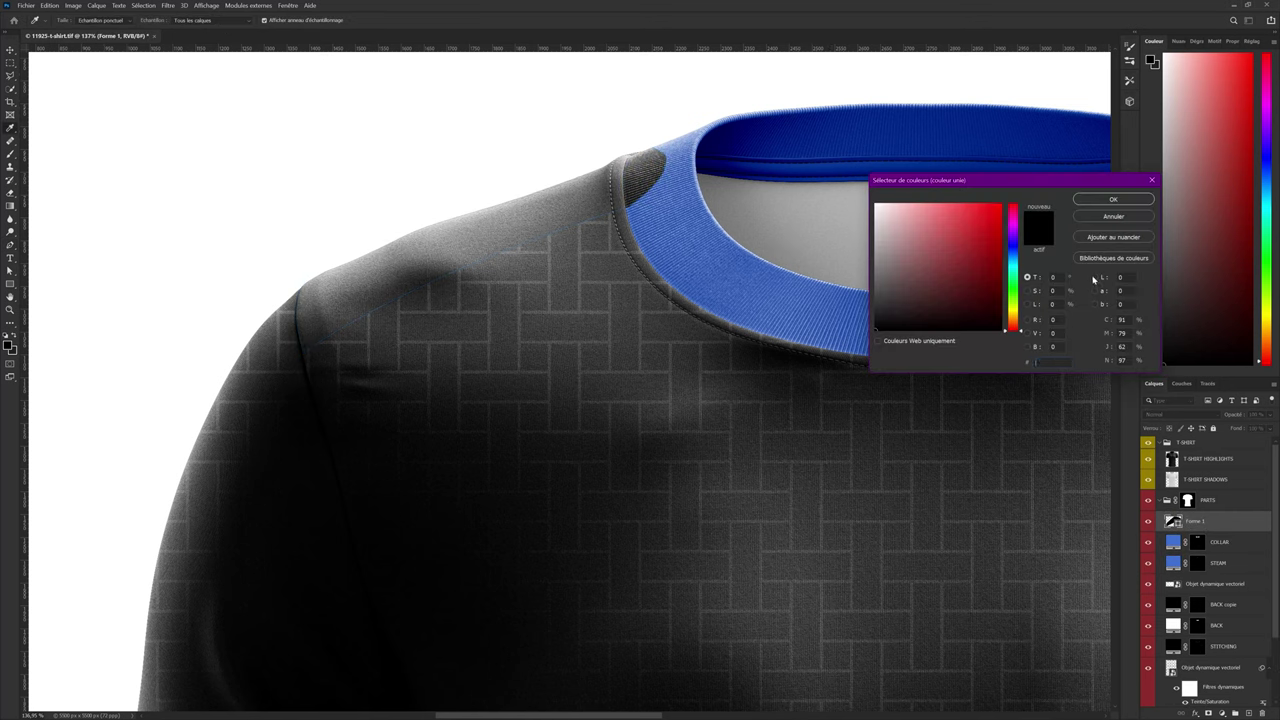
key("alt+Tab")
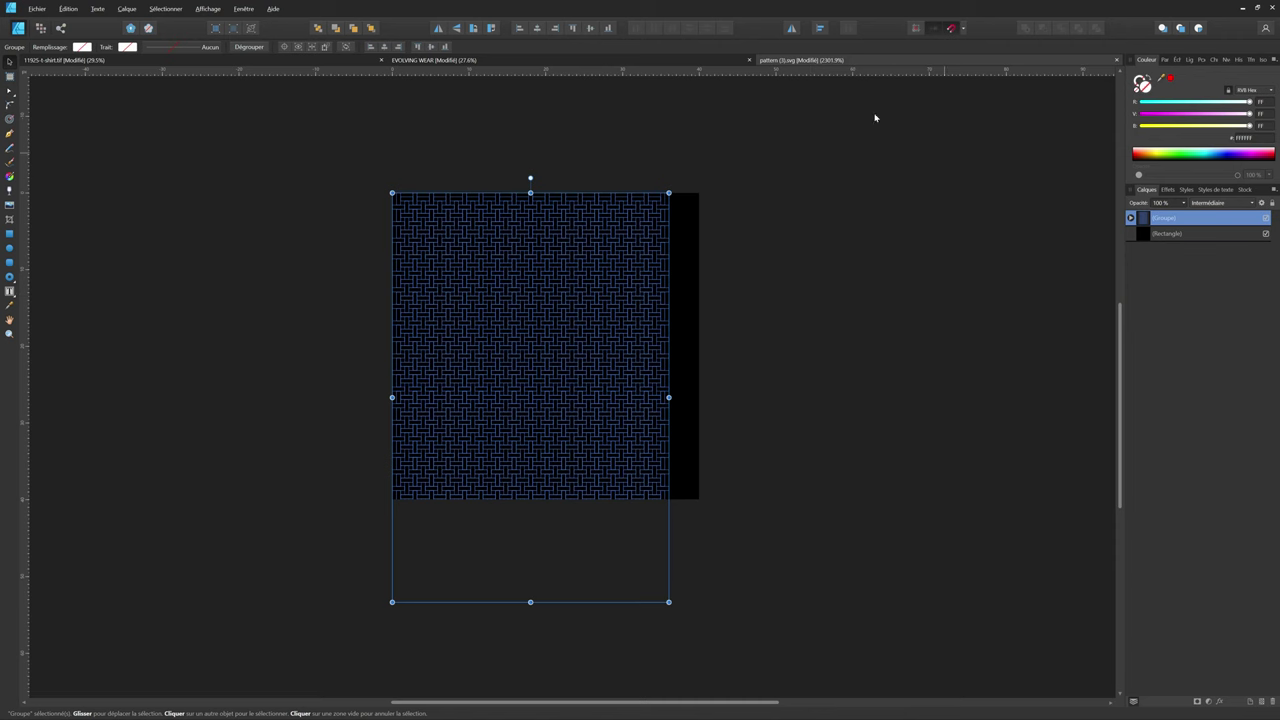
left_click(664, 56)
left_click(879, 208)
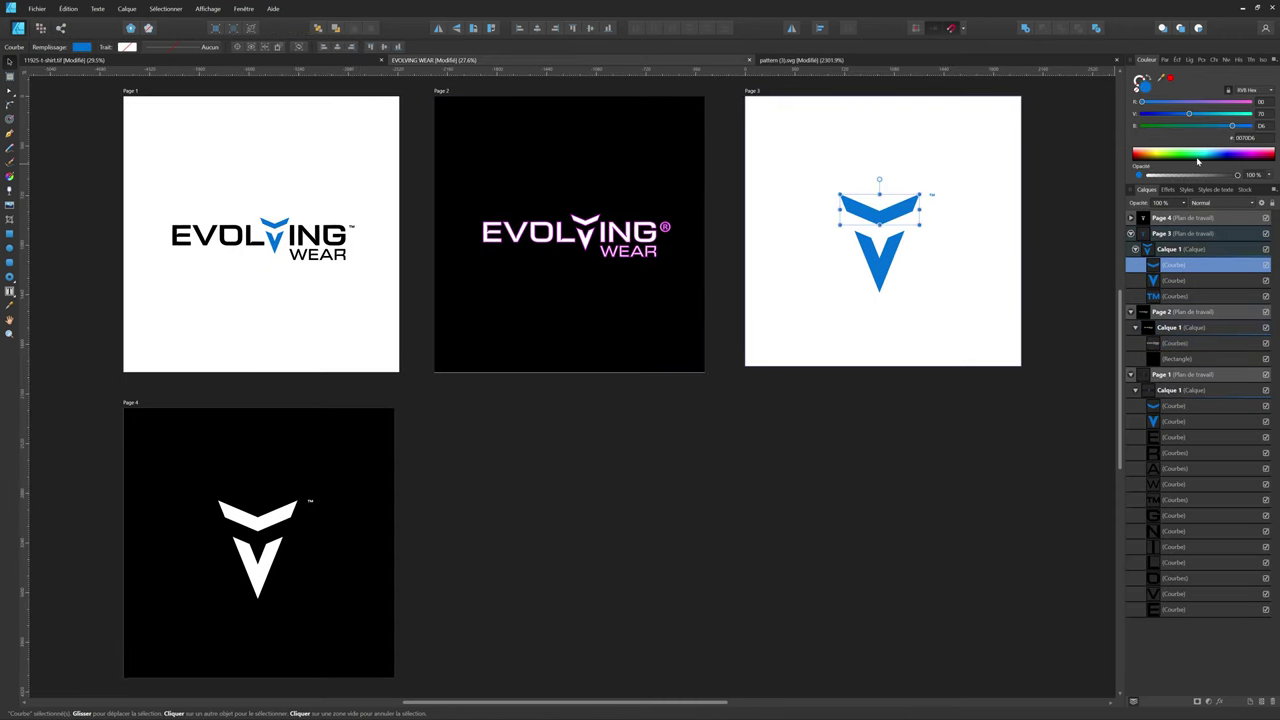
left_click(1245, 137)
key("alt+Tab")
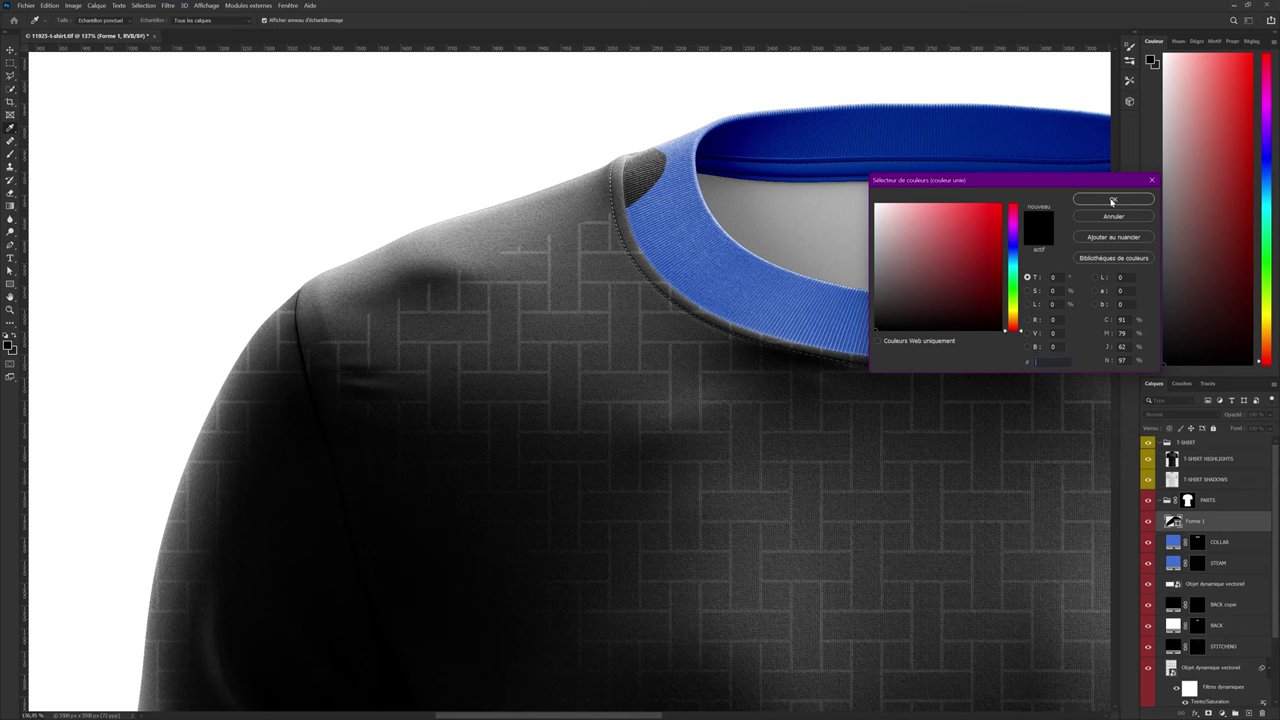
left_click(1112, 201)
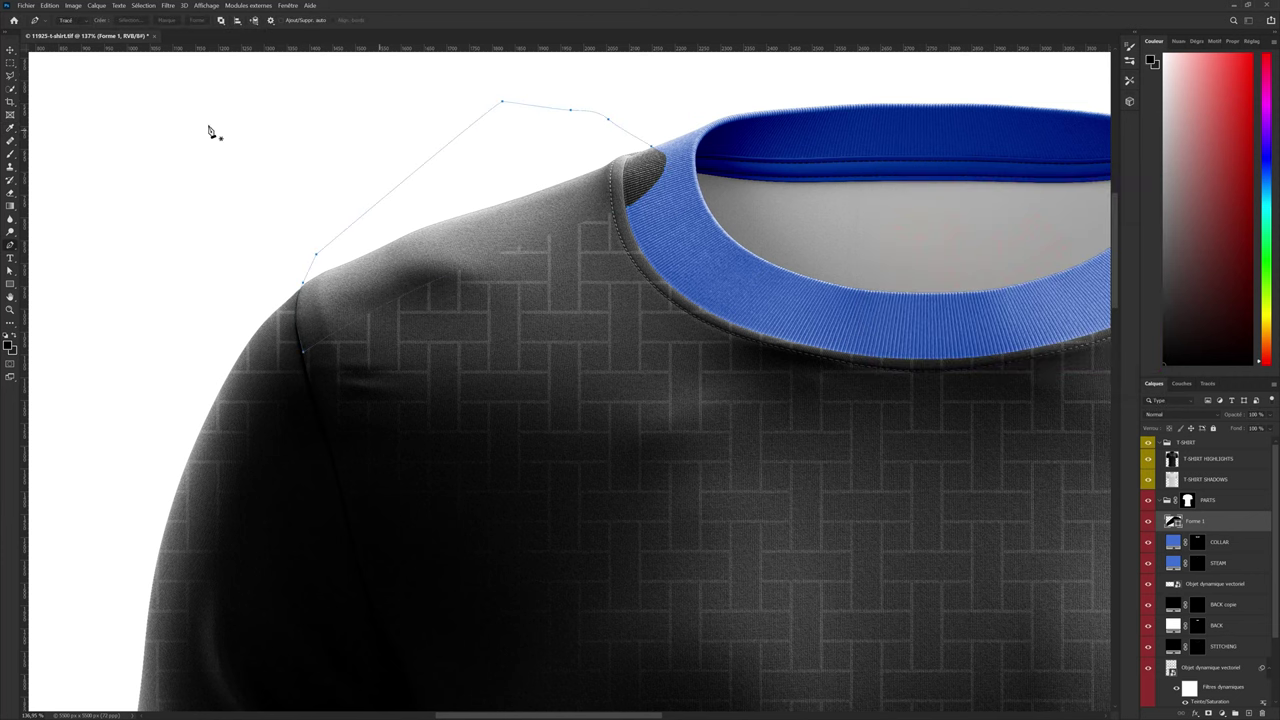
left_click(9, 346)
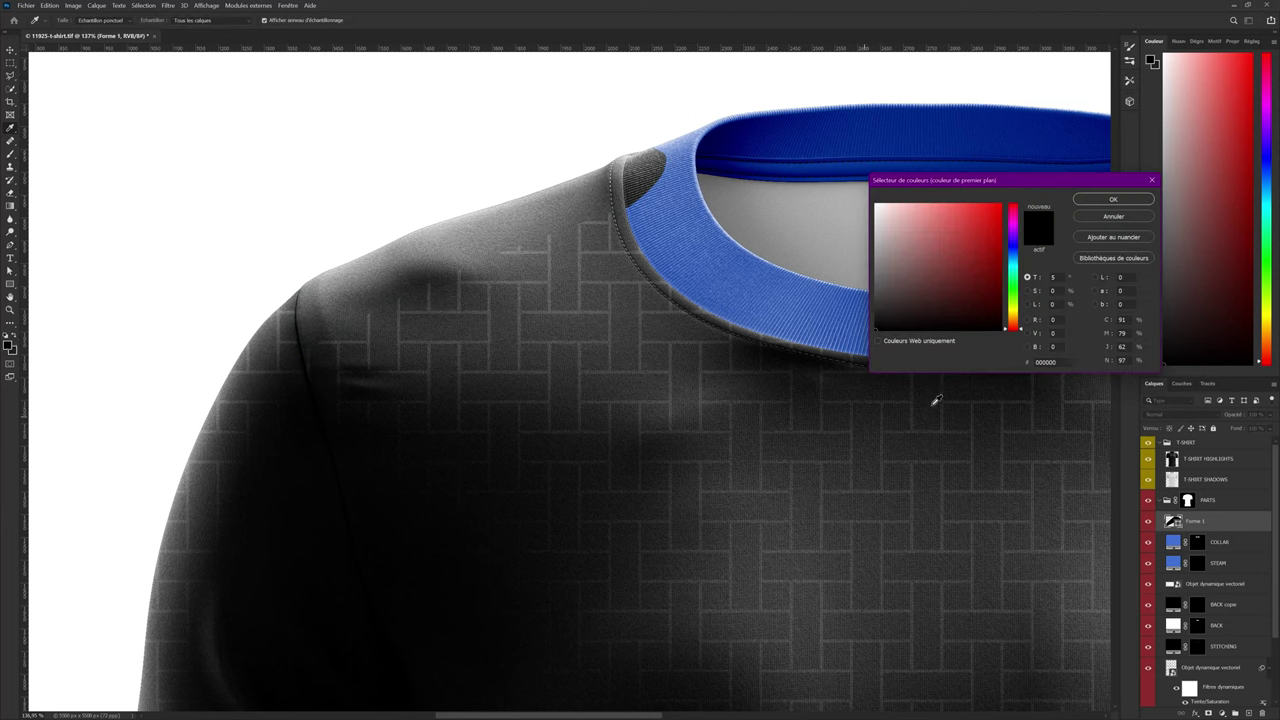
left_click(1112, 199)
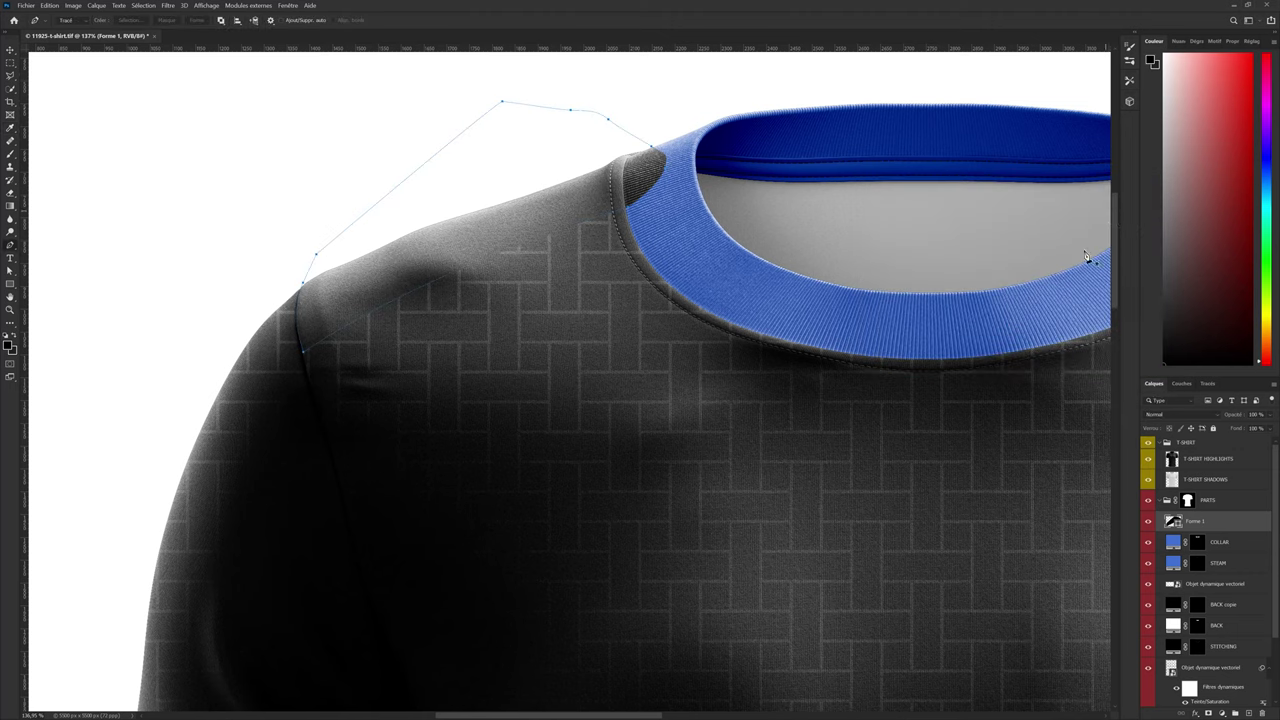
Open the shoulder shape's fill colour picker and check the logo's ™ layer in Affinity Designer
double_click(1172, 522)
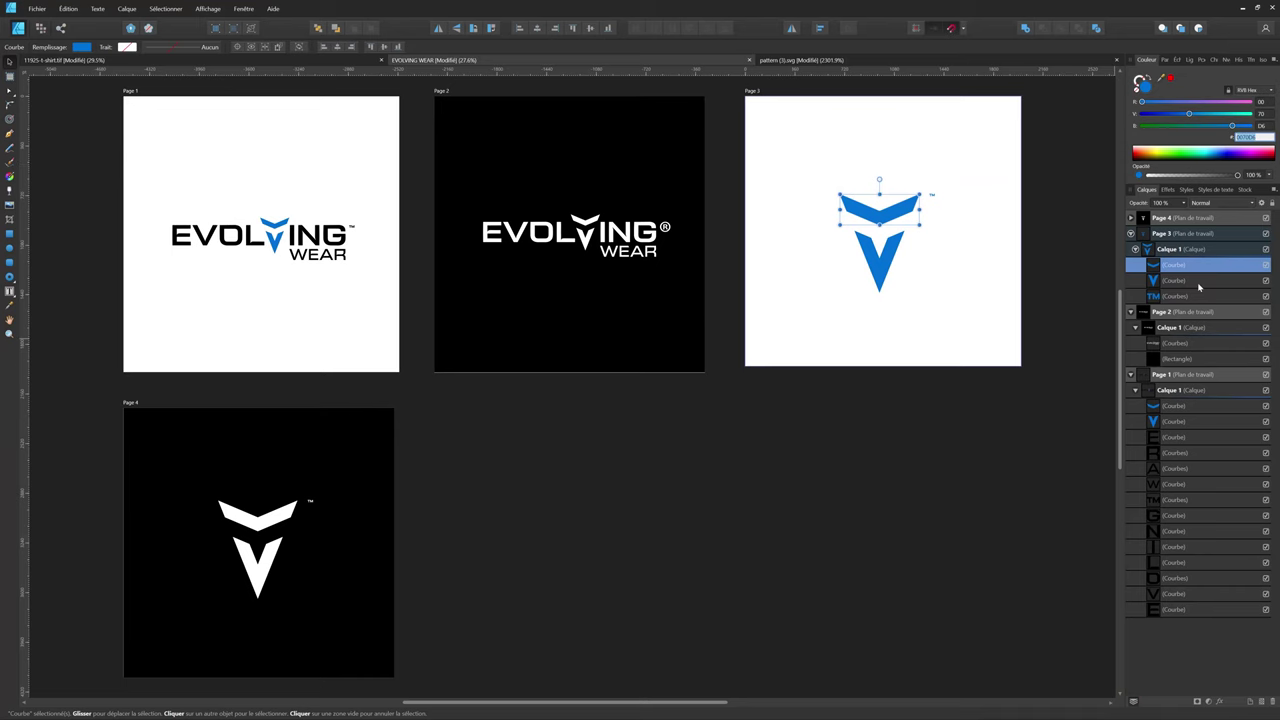
left_click(1199, 296)
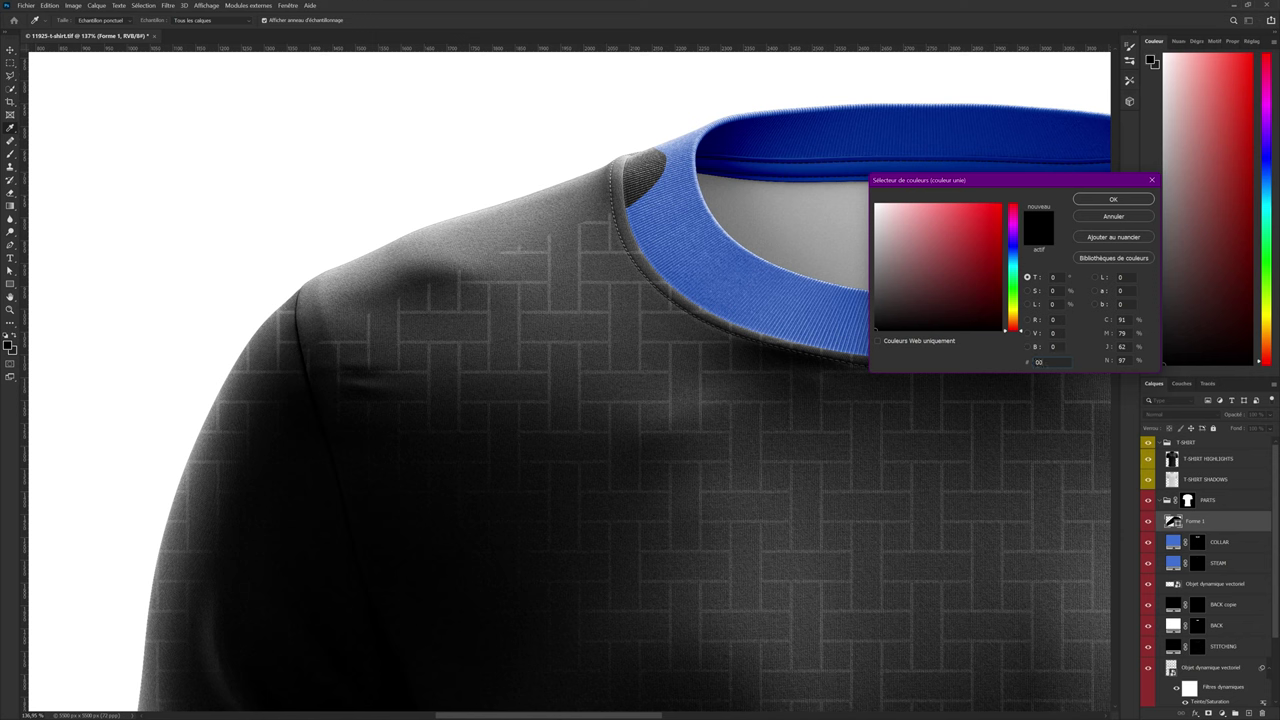
Confirm the logo blue 0070D6 as the Forme 1 shoulder fill
type("119c0")
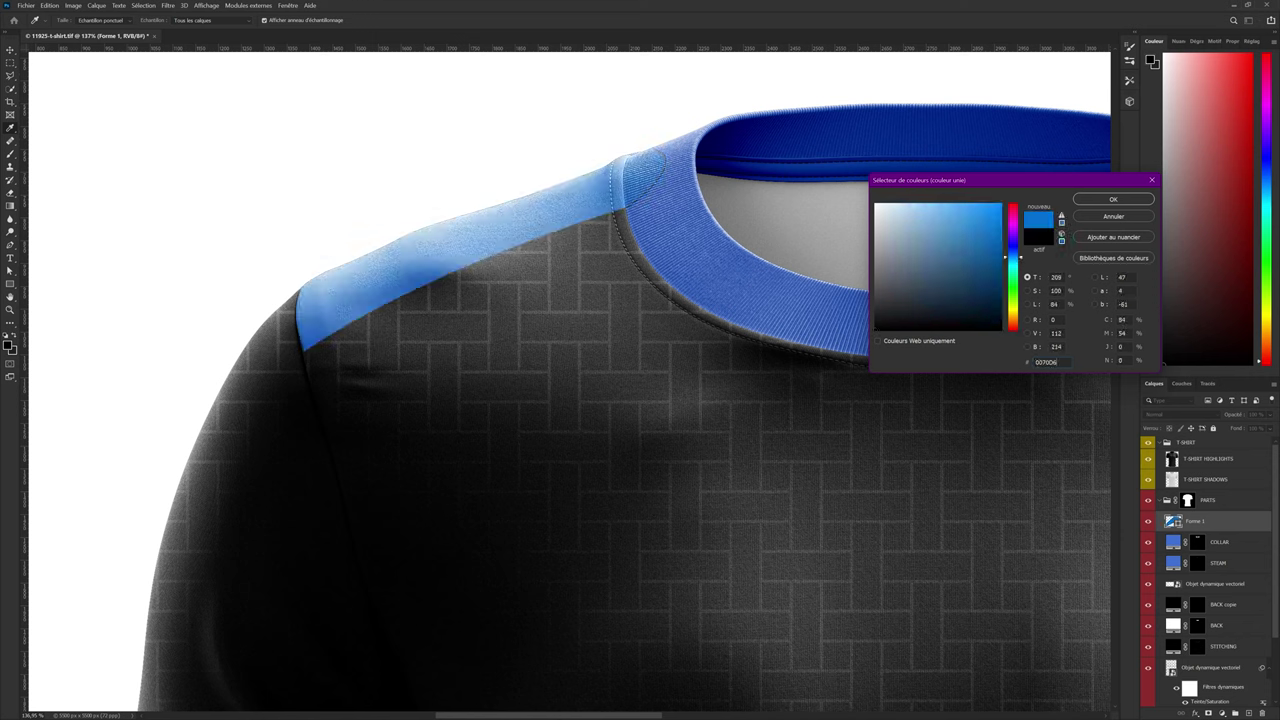
key("Return")
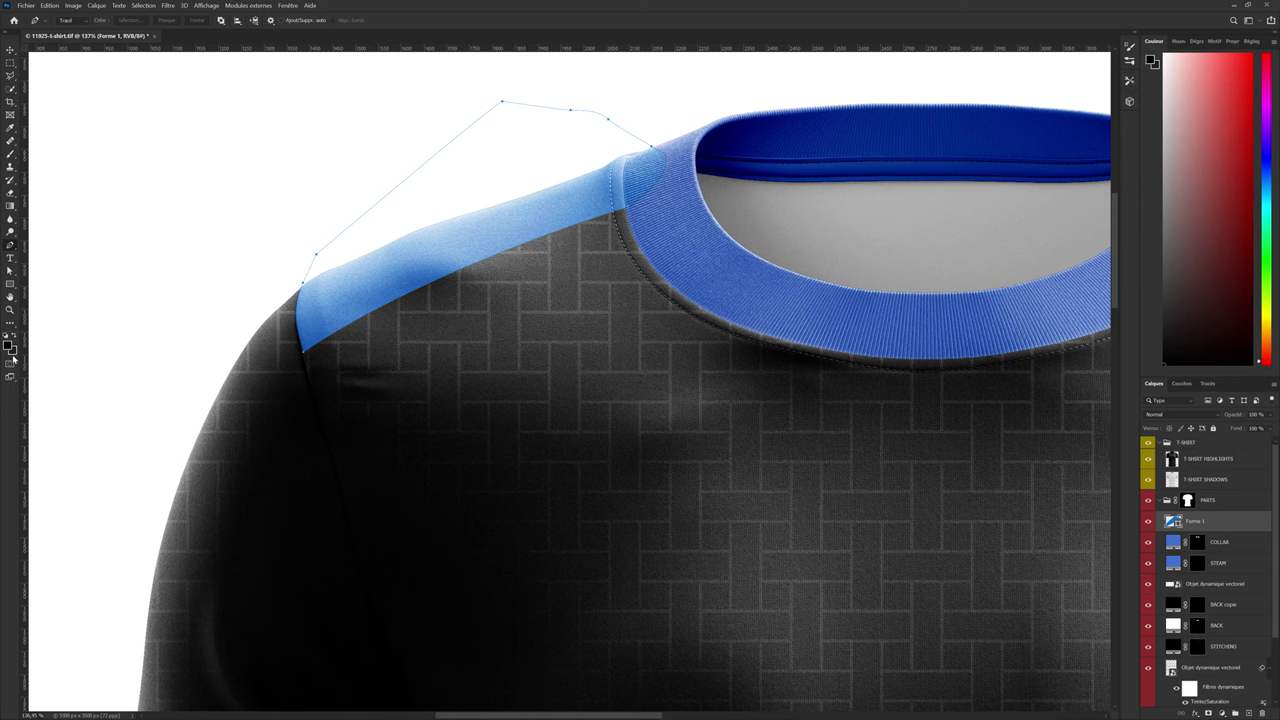
left_click(13, 351)
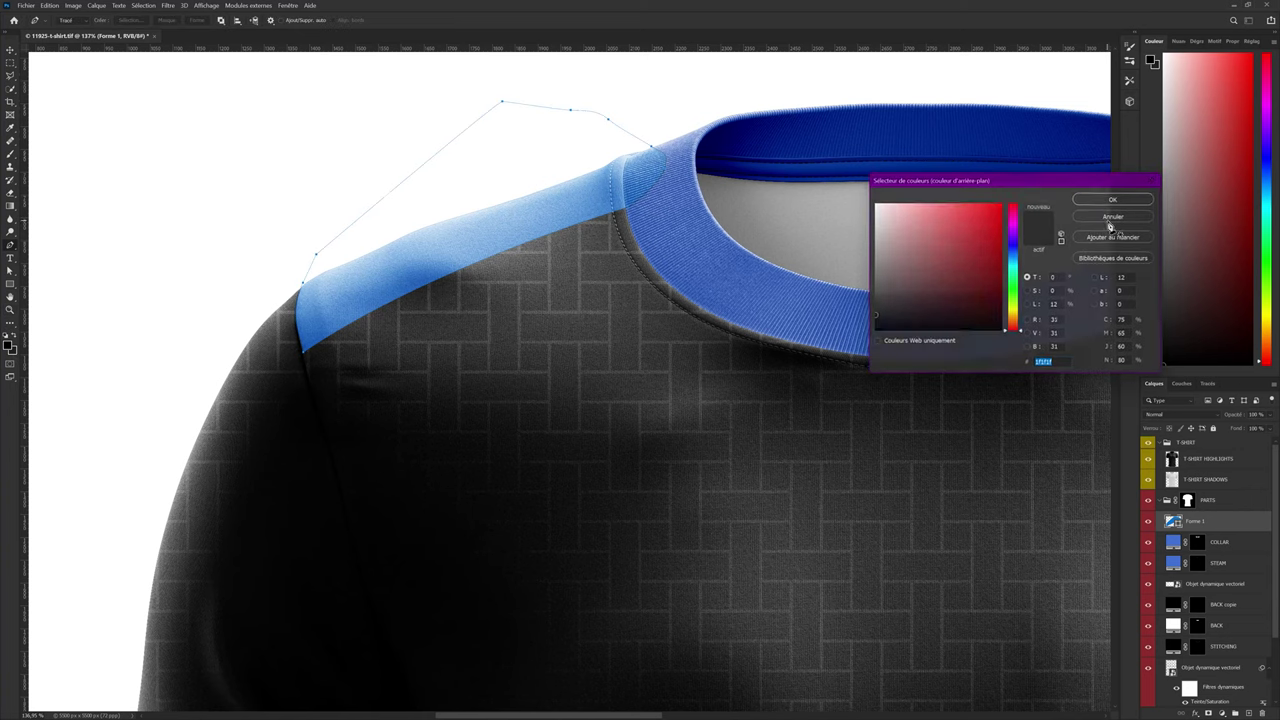
key("Return")
scroll(580, 257, "down", 5)
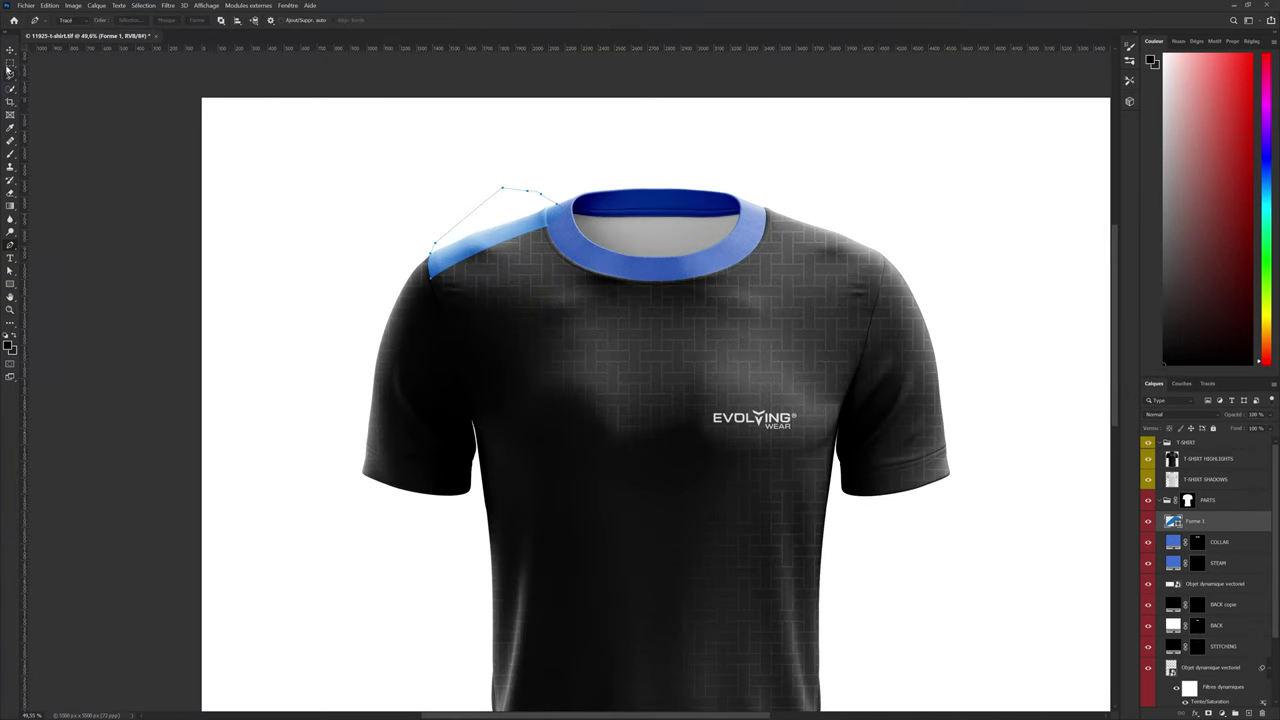
Move Forme 1 below the COLLAR layer and Alt-drag a copy toward the right shoulder
left_click(10, 50)
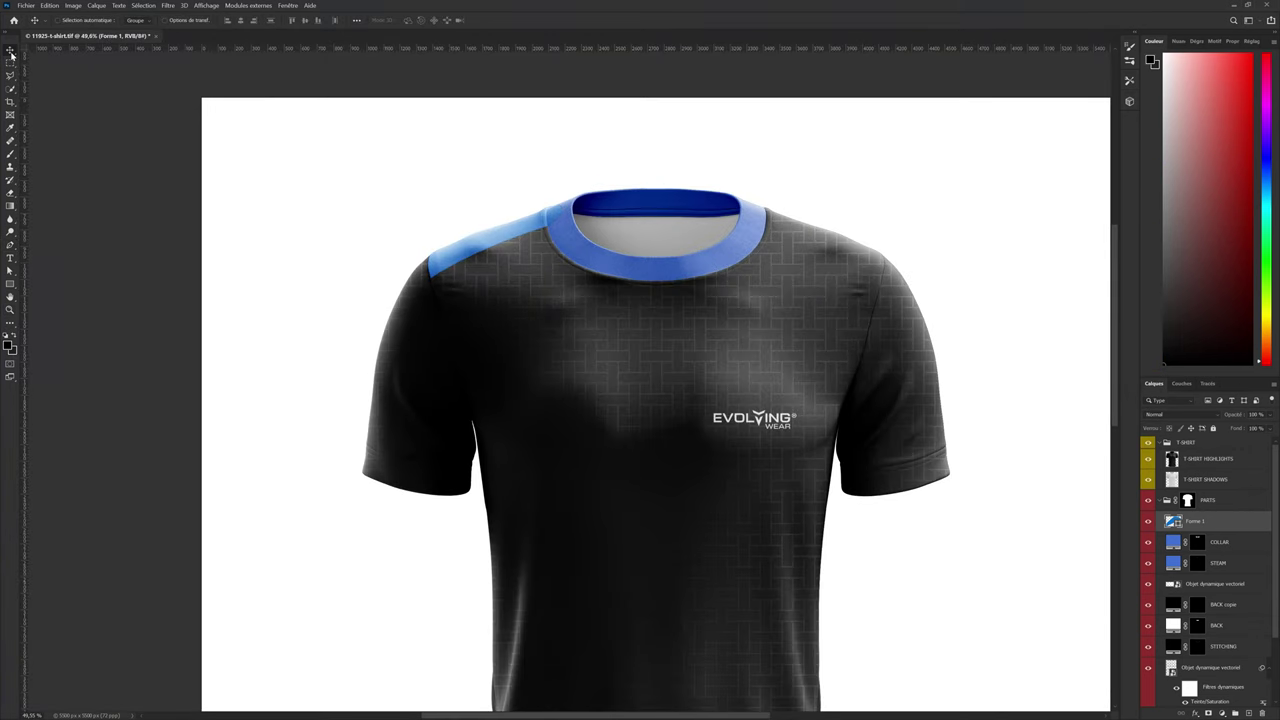
scroll(720, 258, "up", 2)
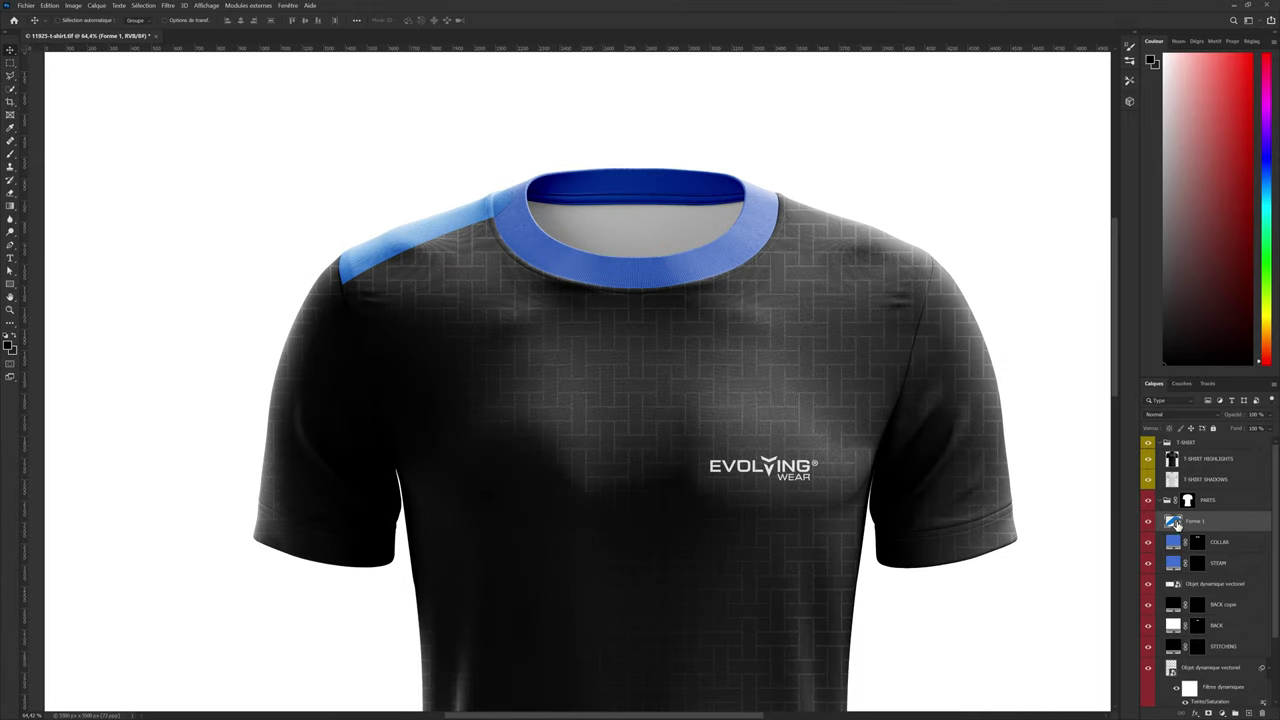
left_click_drag(1173, 625, 1142, 546)
scroll(507, 218, "up", 3)
scroll(480, 194, "up", 1)
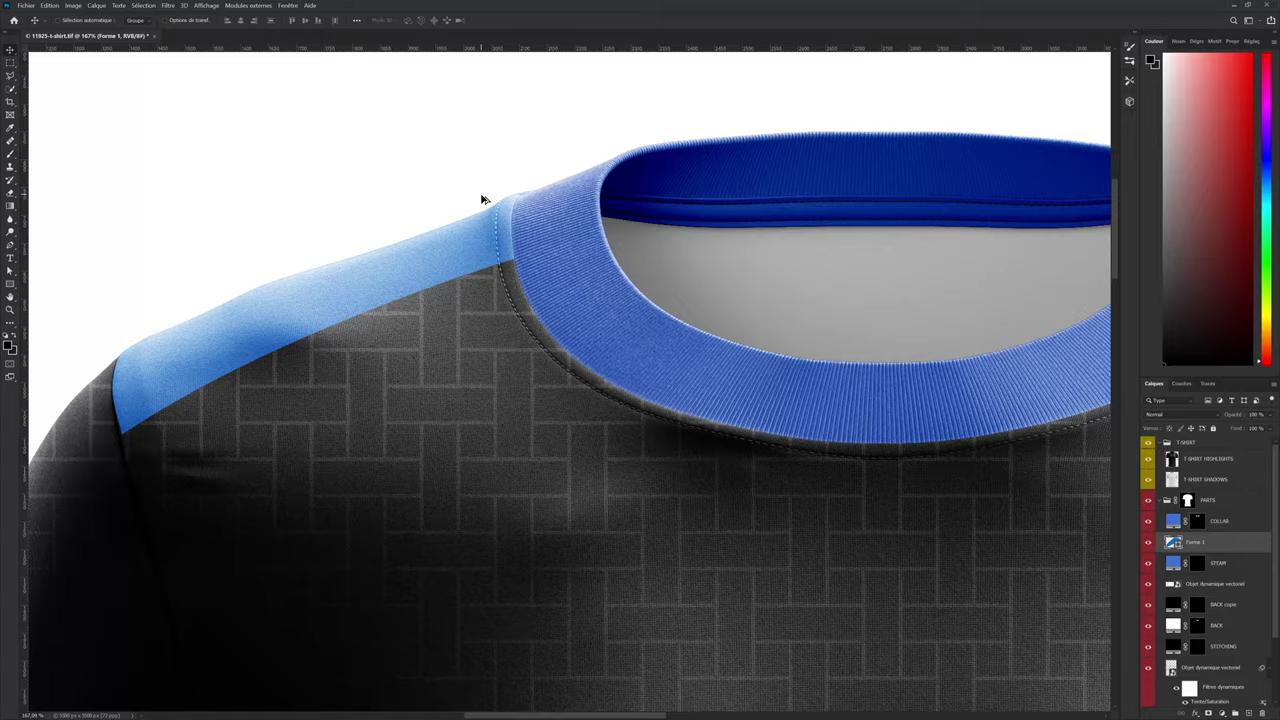
scroll(480, 200, "down", 2)
scroll(528, 251, "down", 3)
scroll(561, 285, "down", 3)
scroll(450, 220, "up", 2)
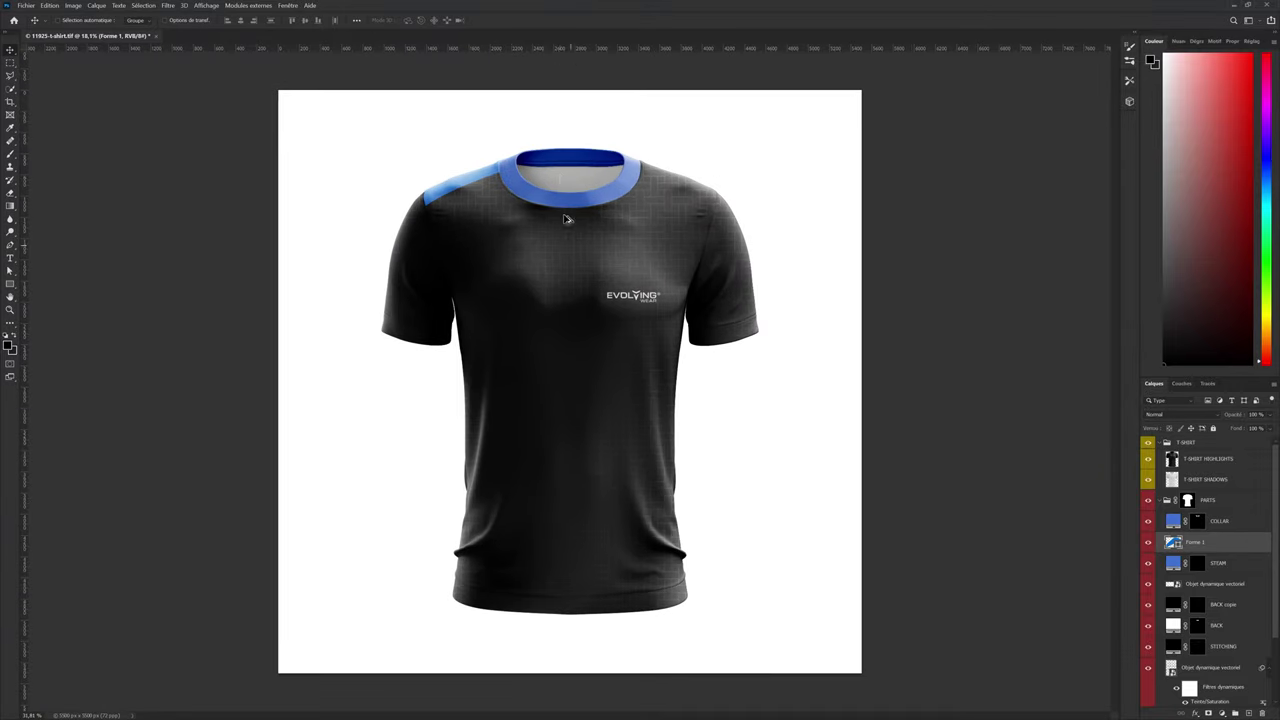
scroll(400, 170, "up", 2)
left_click_drag(397, 165, 760, 155)
Flip the Forme 1 copie horizontally and commit it onto the right shoulder
key("ctrl+t")
right_click(741, 163)
left_click(781, 362)
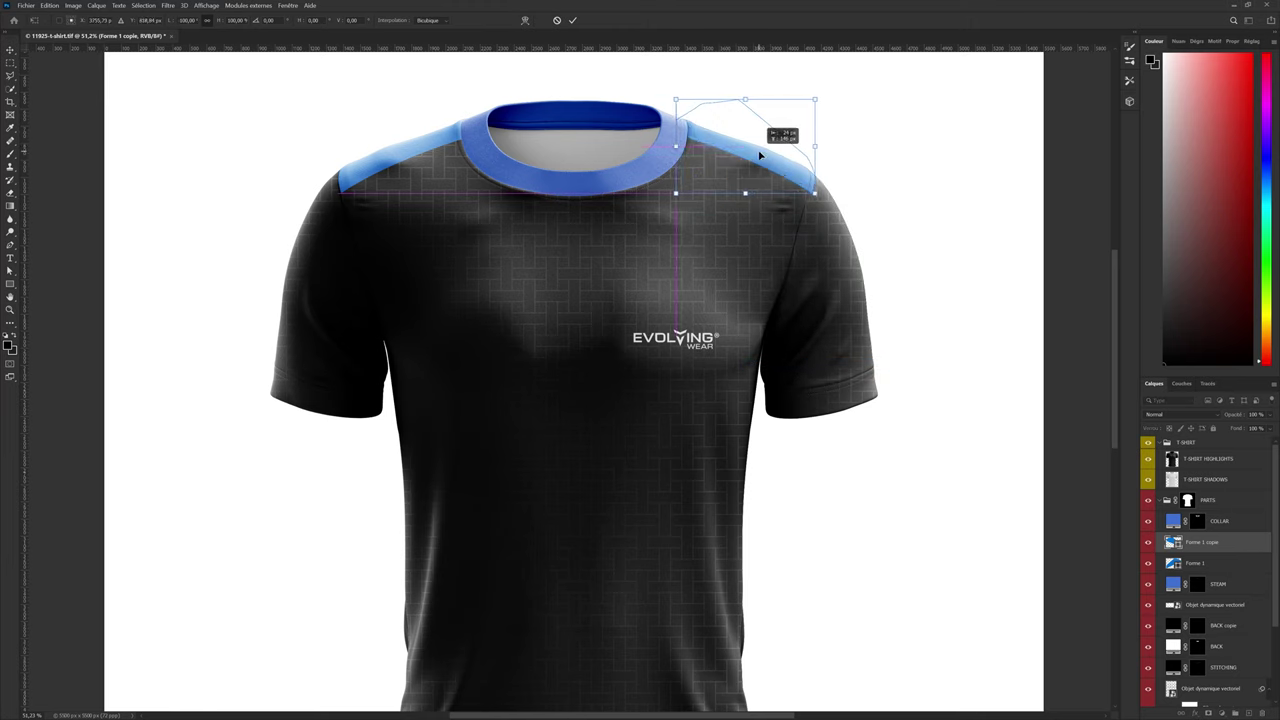
left_click_drag(760, 155, 757, 155)
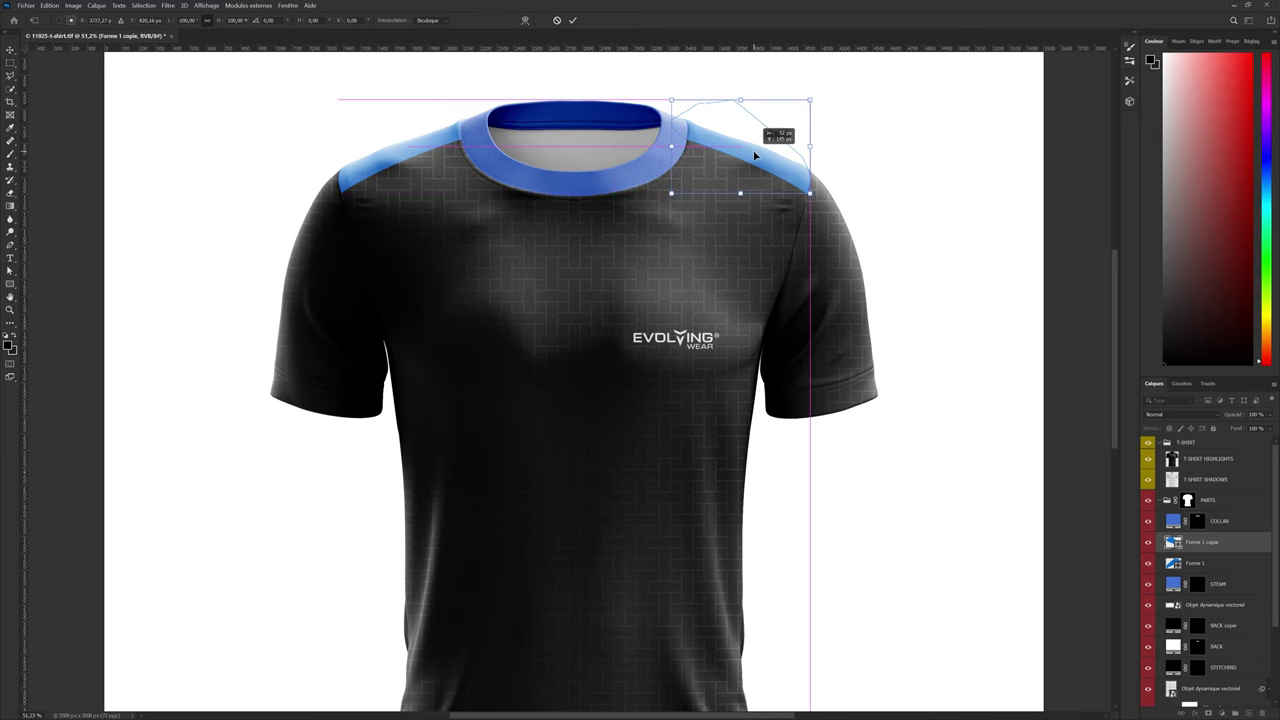
key("Return")
key("ctrl+0")
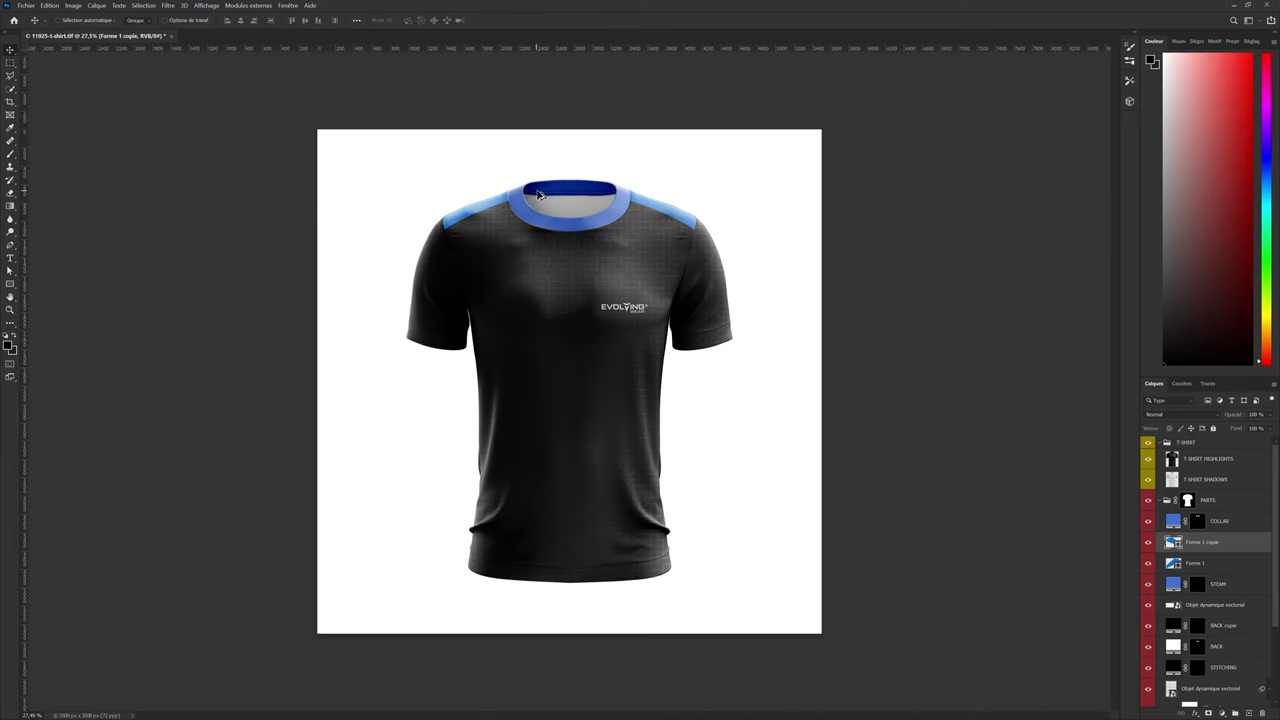
scroll(538, 195, "down", 3)
scroll(565, 360, "up", 5)
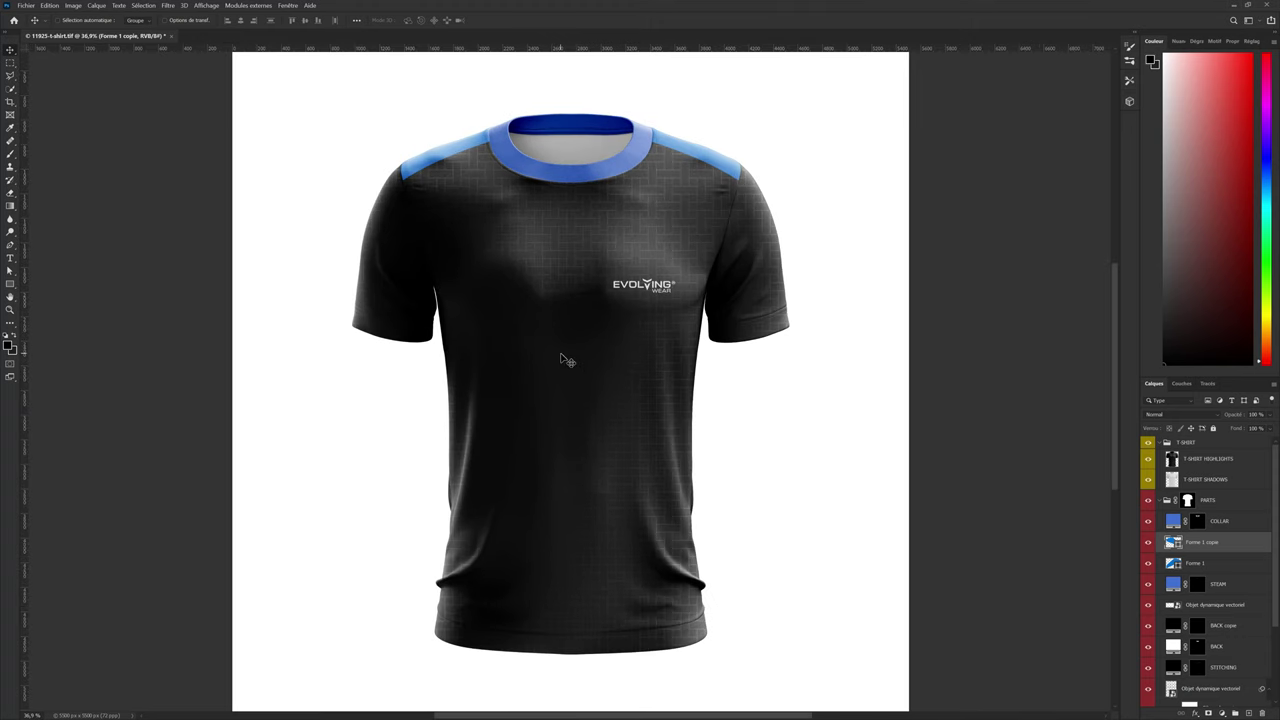
scroll(565, 360, "up", 2)
scroll(410, 216, "up", 3)
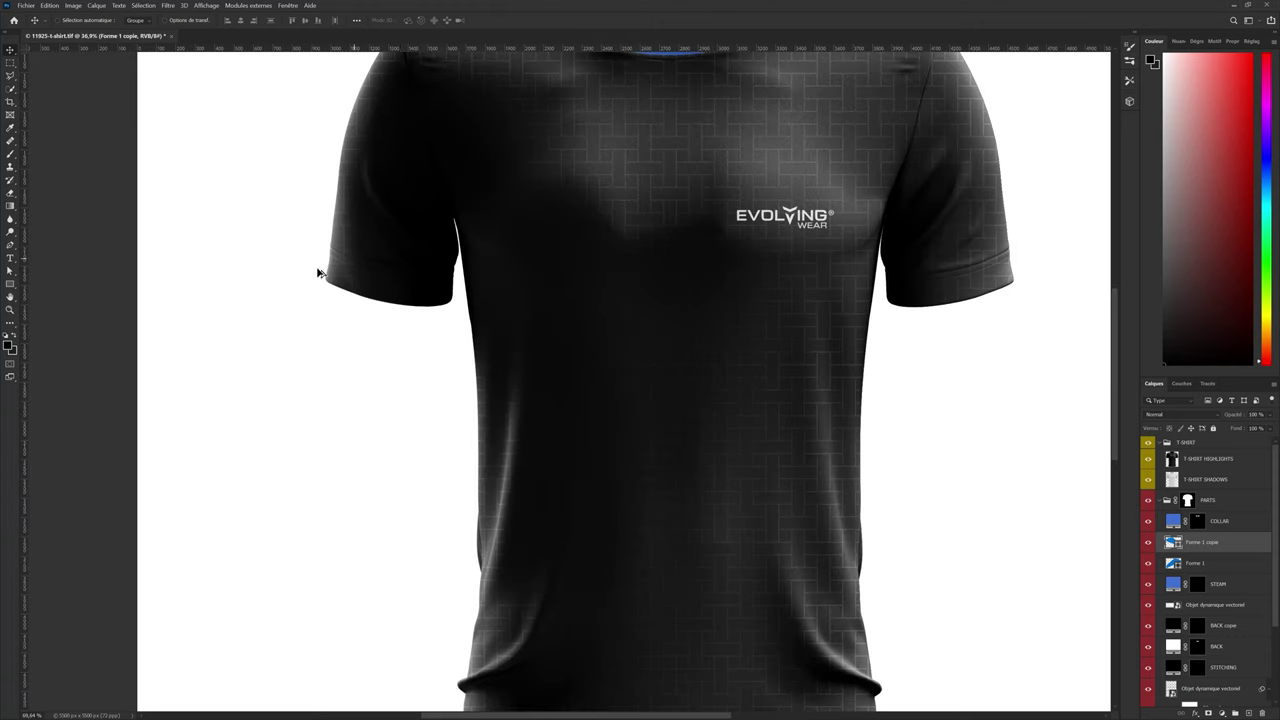
Draw a closed Pen-tool stripe shape along the left sleeve's hem stitching
scroll(318, 272, "up", 5)
scroll(391, 217, "up", 4)
key("p")
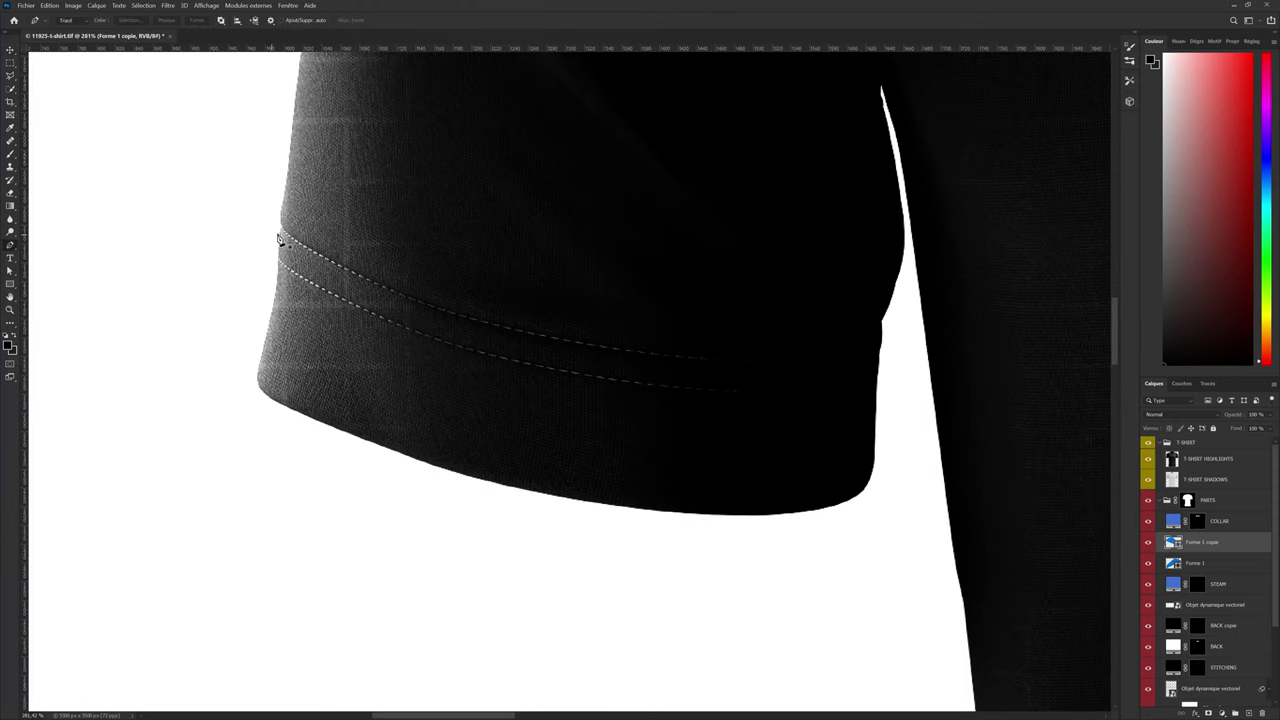
left_click(282, 232)
left_click_drag(719, 399, 1004, 411)
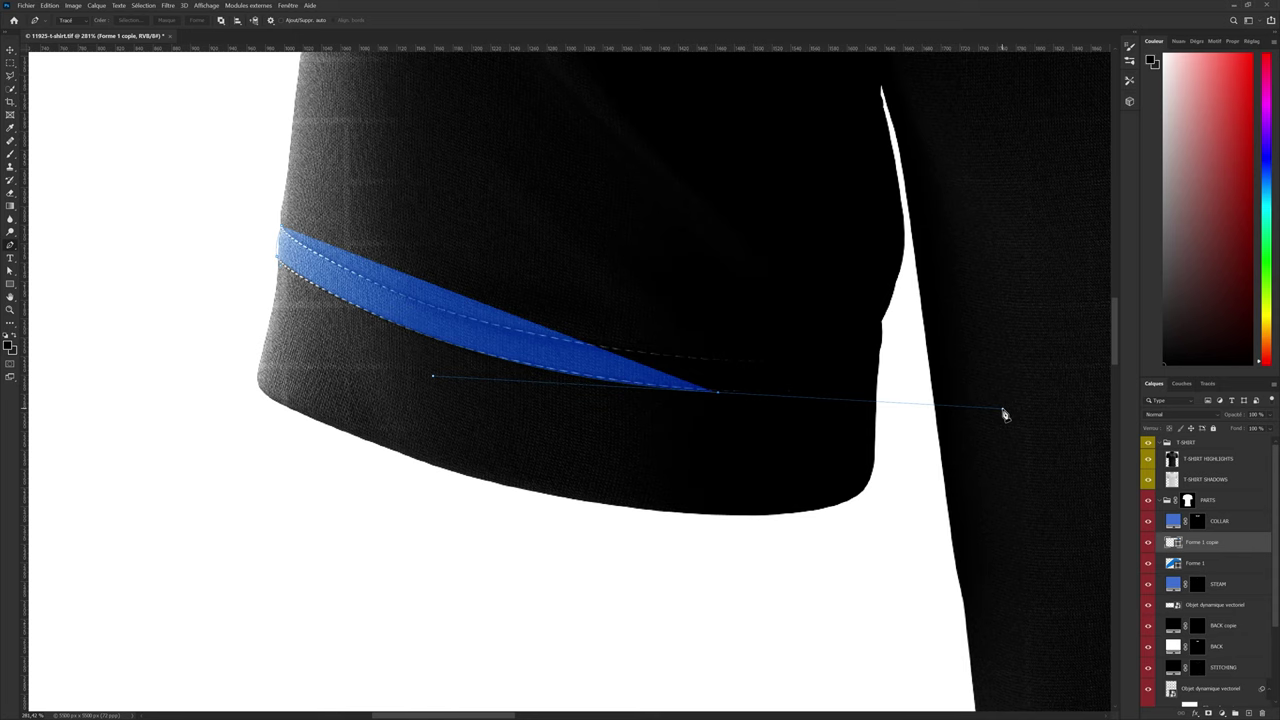
left_click_drag(1004, 411, 860, 393)
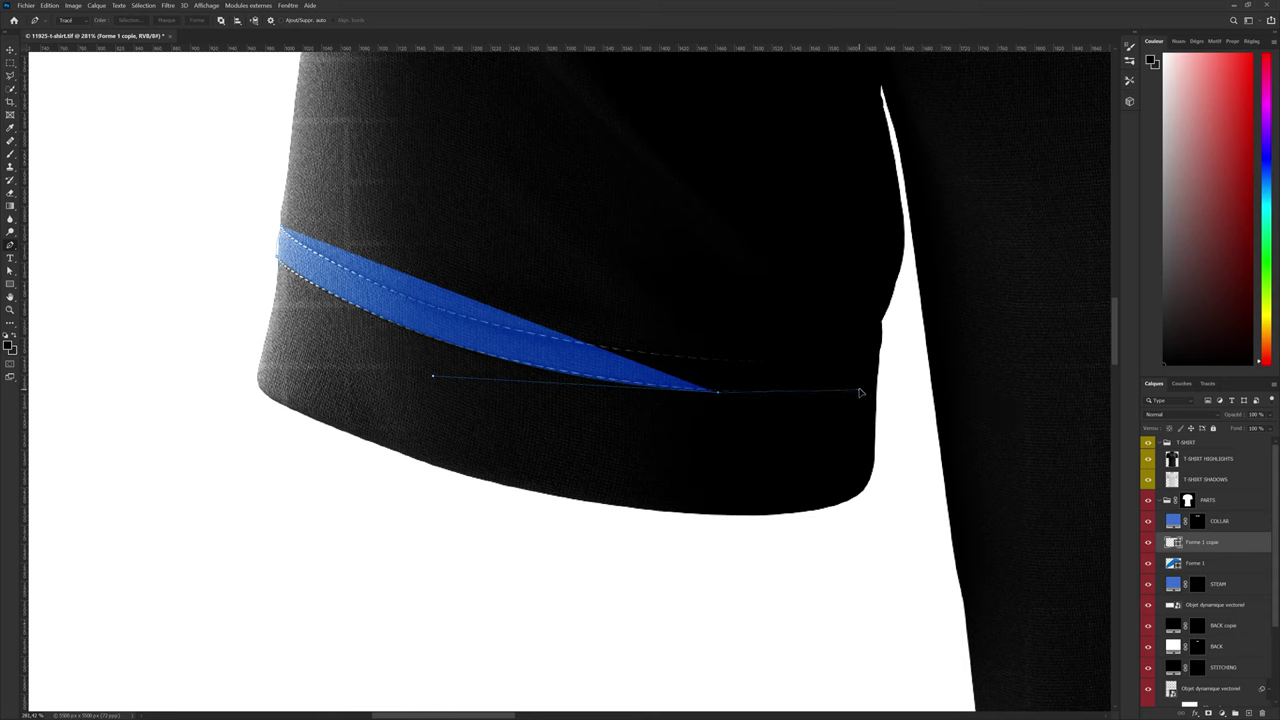
left_click(898, 334)
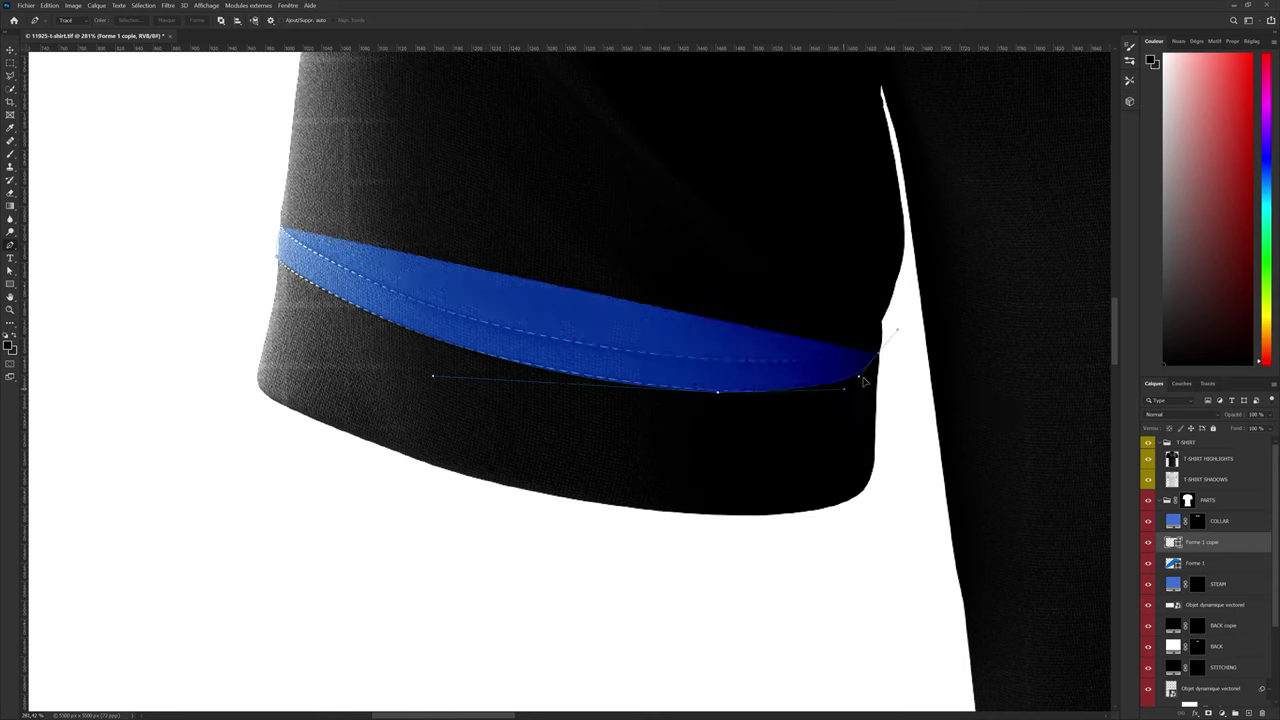
left_click(865, 381)
Refine the stripe's curves so its upper edge follows the sleeve stitching
left_click(746, 388)
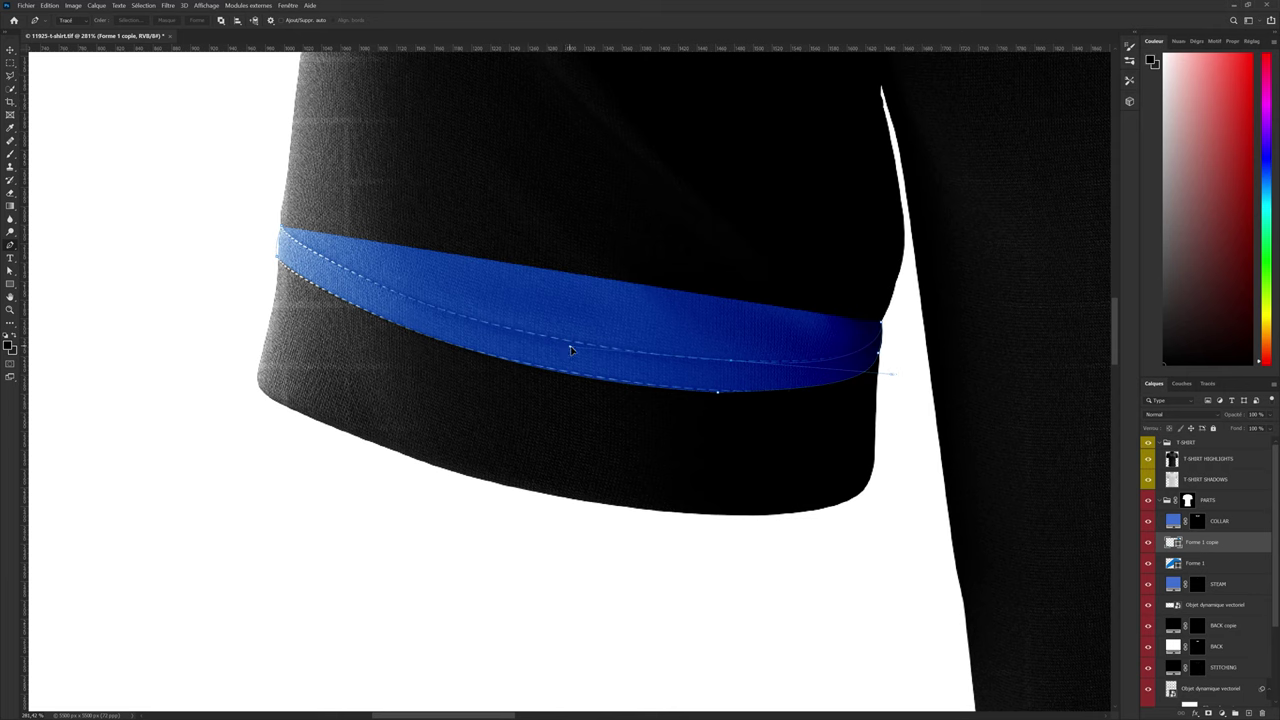
left_click(290, 245)
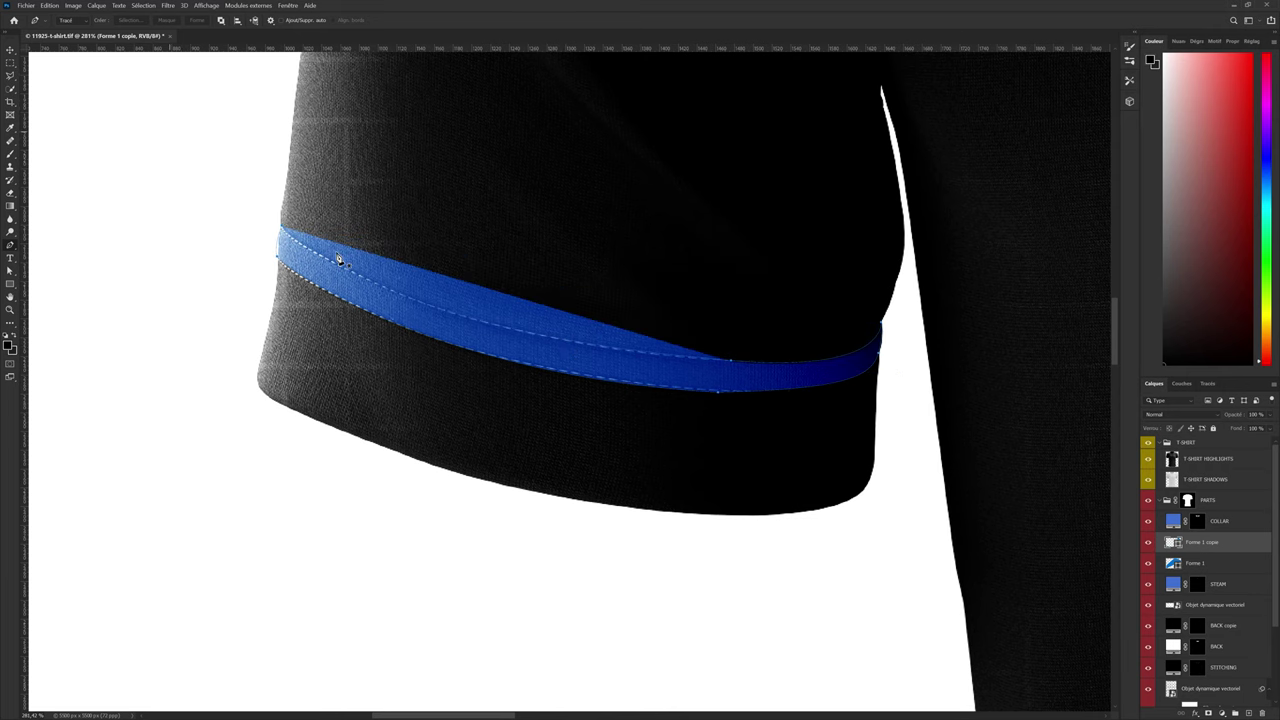
scroll(534, 371, "down", 3)
scroll(580, 371, "down", 2)
scroll(537, 346, "up", 1)
scroll(428, 327, "up", 4)
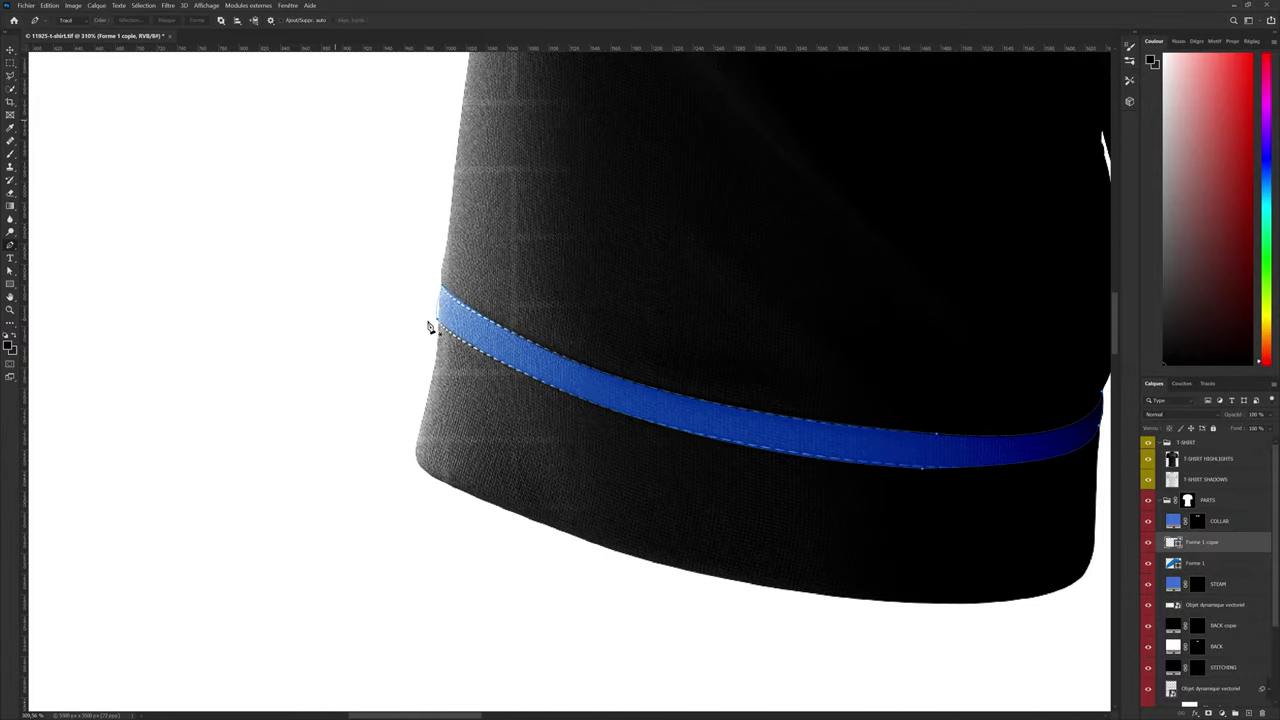
scroll(428, 327, "down", 1)
scroll(428, 328, "down", 2)
scroll(440, 335, "down", 2)
scroll(453, 333, "down", 3)
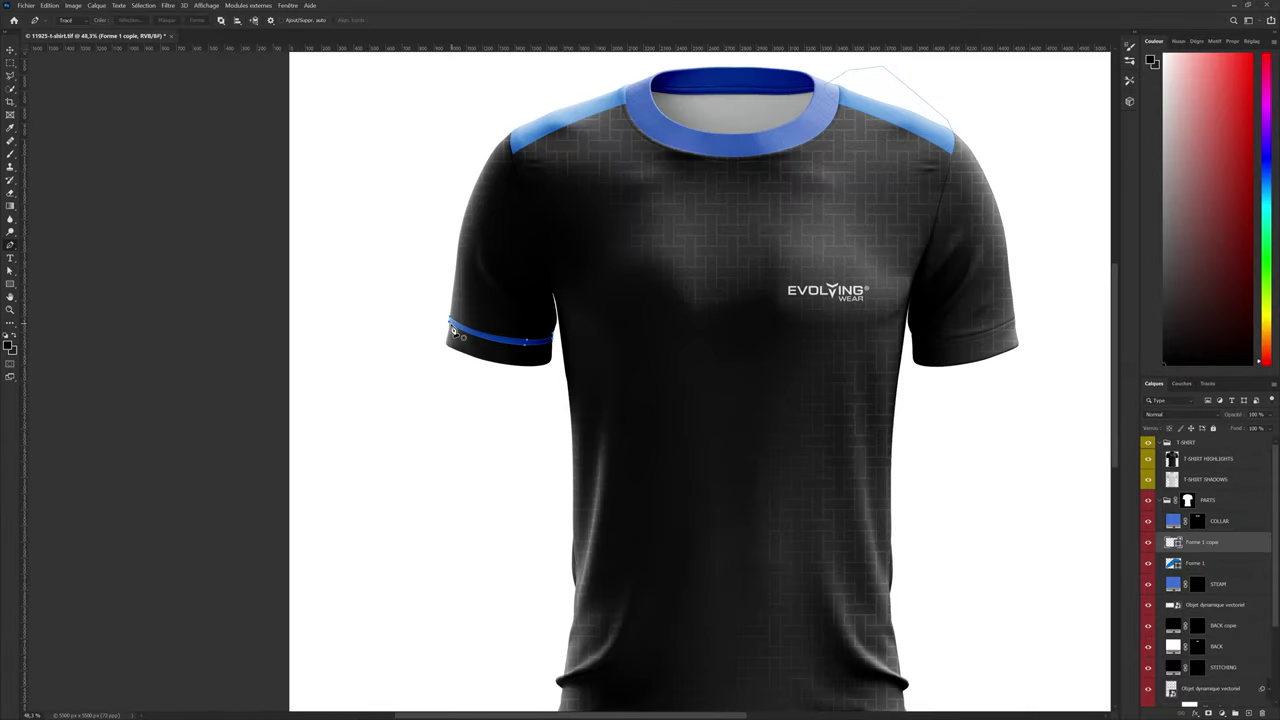
left_click(10, 49)
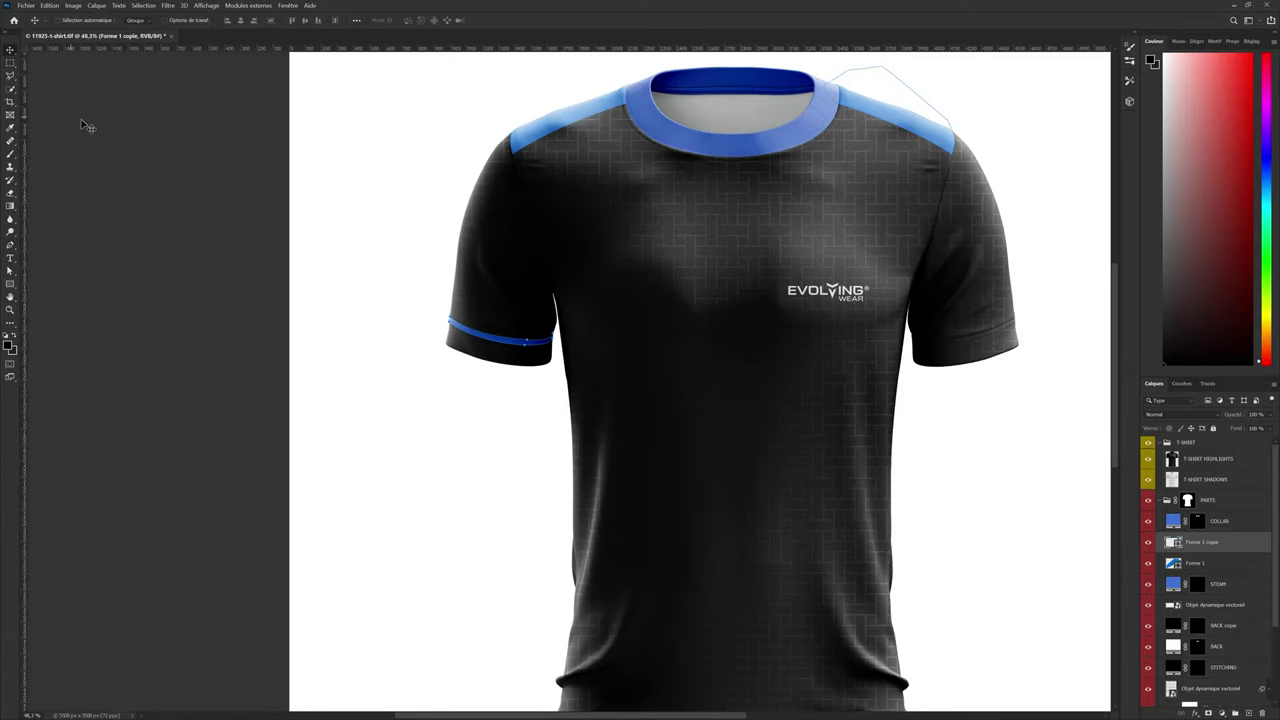
left_click(1224, 560)
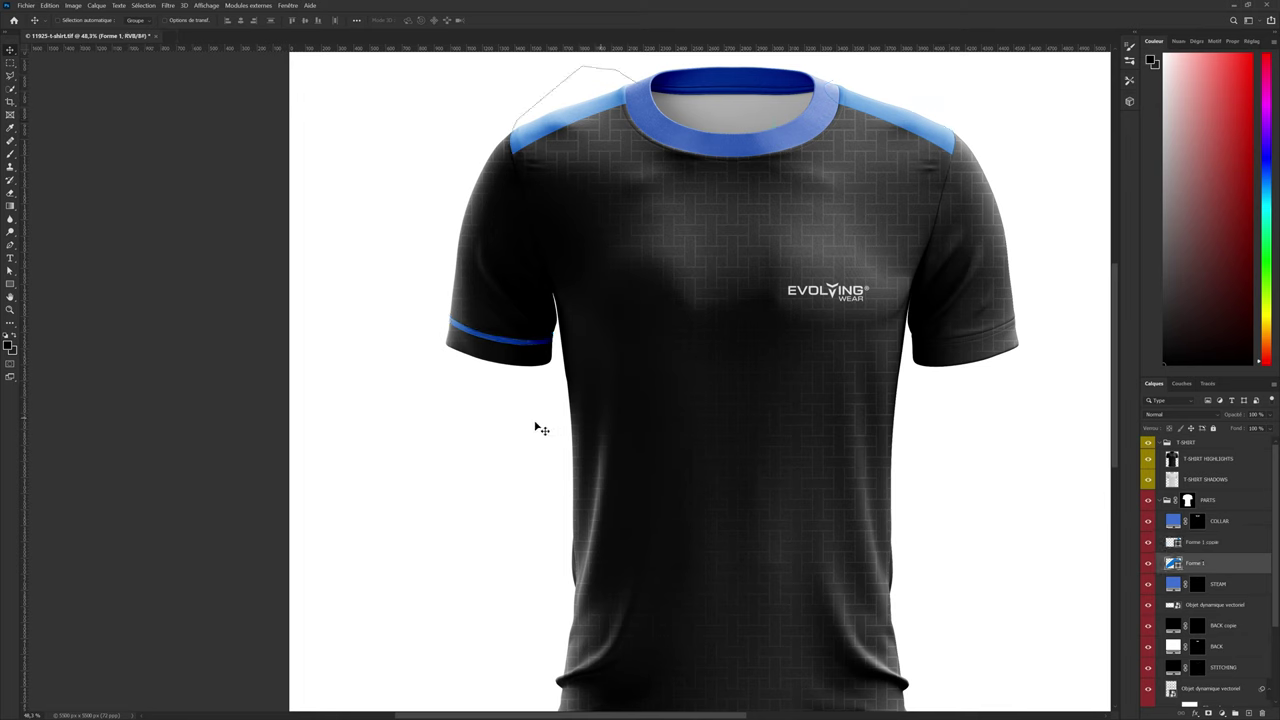
key("p")
left_click(623, 272)
left_click(693, 442)
left_click(757, 263)
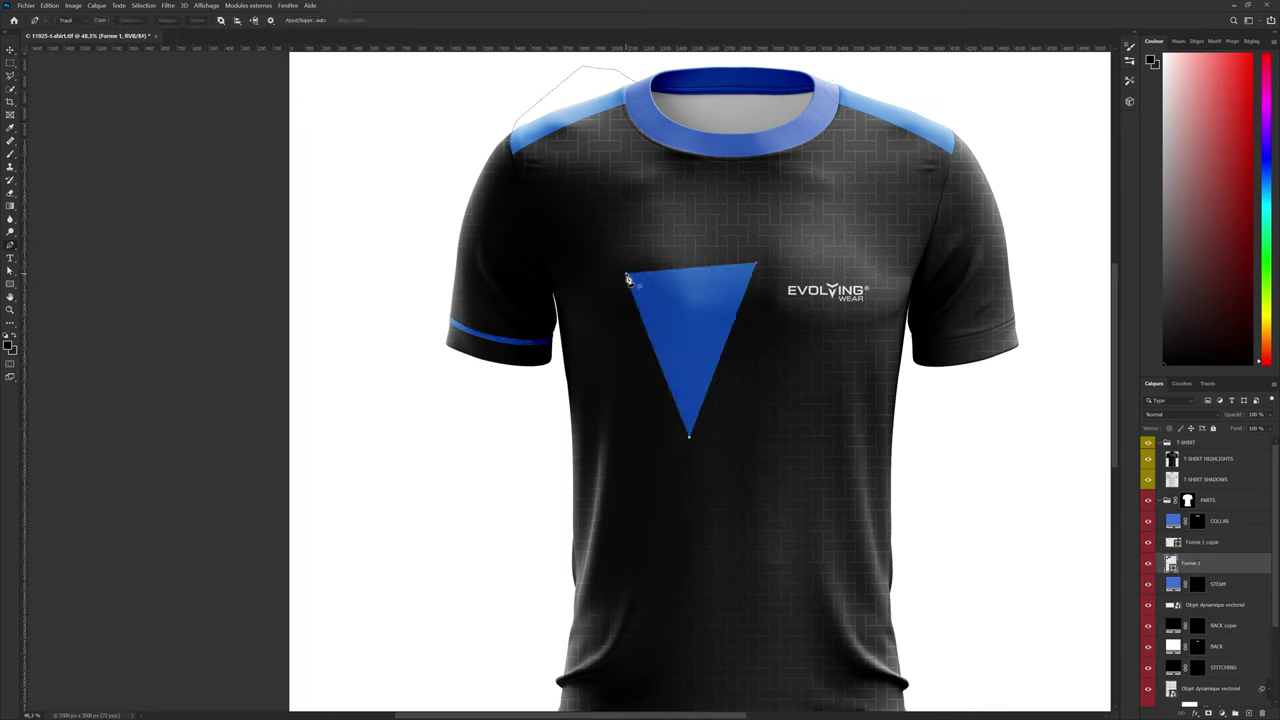
left_click(624, 273)
left_click(1254, 713)
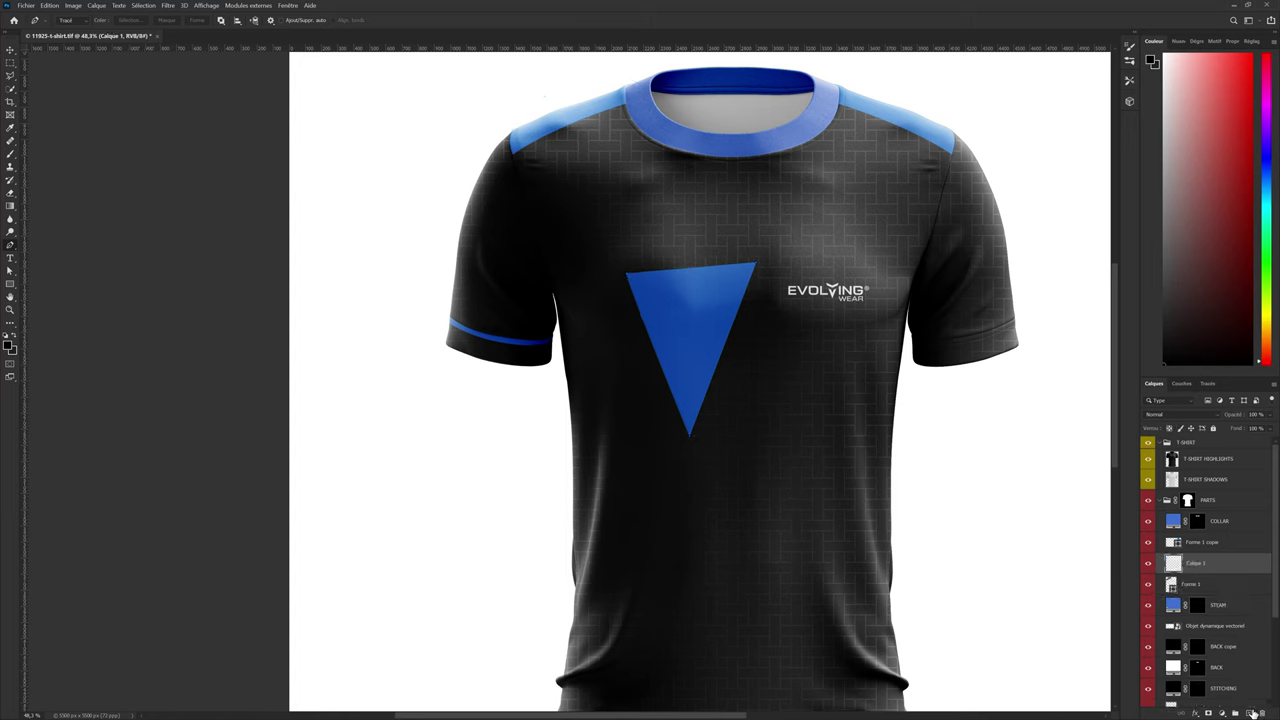
key("ctrl+z")
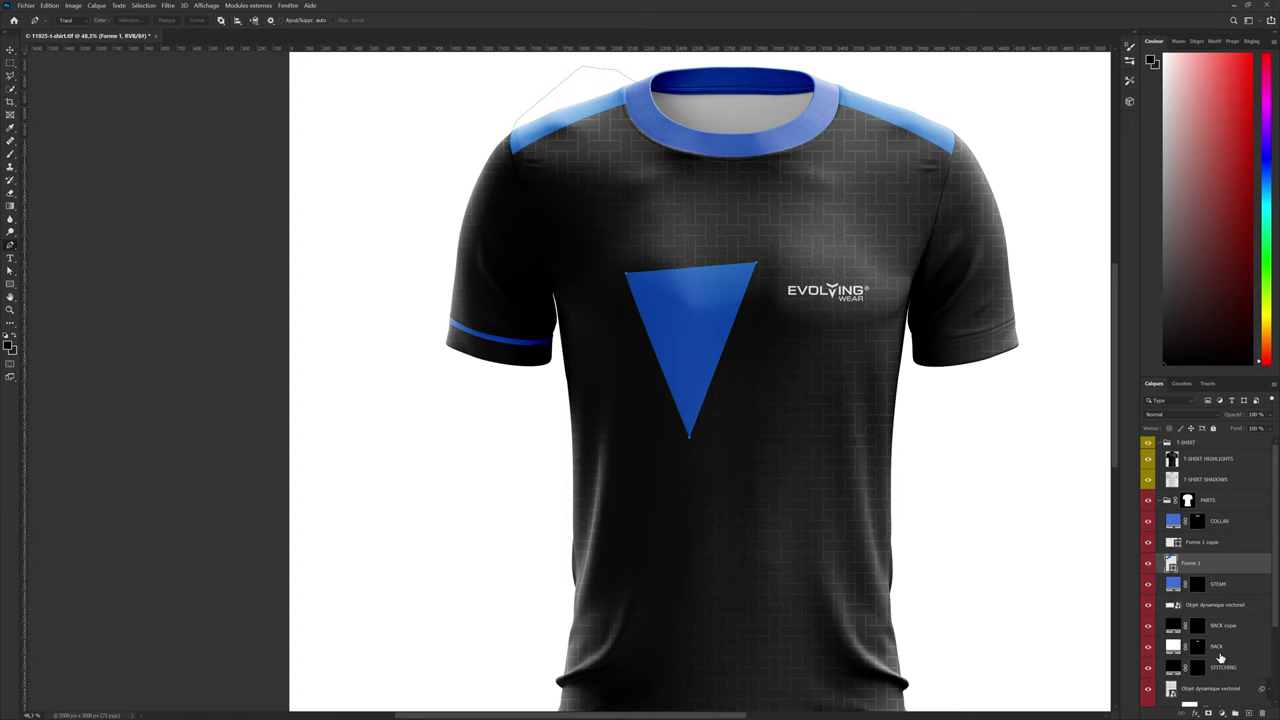
key("ctrl+z")
key("ctrl+z")
key("ctrl+z")
key("ctrl+z")
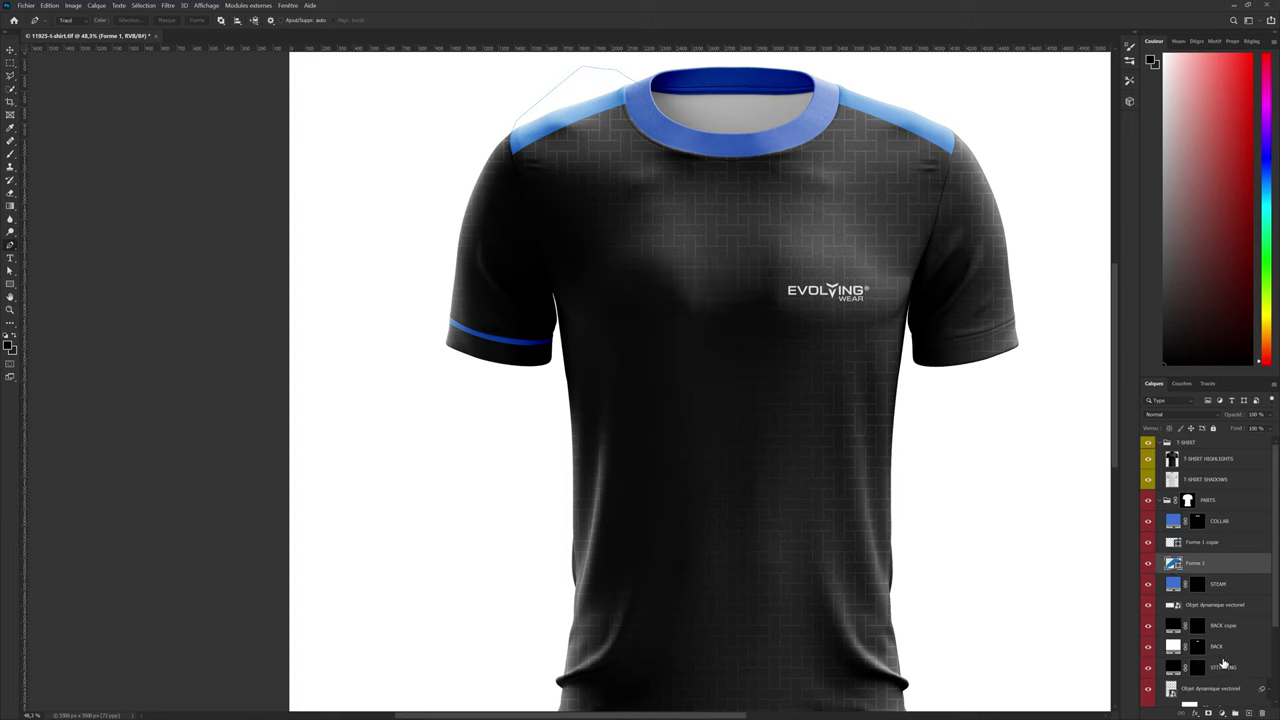
left_click(1250, 713)
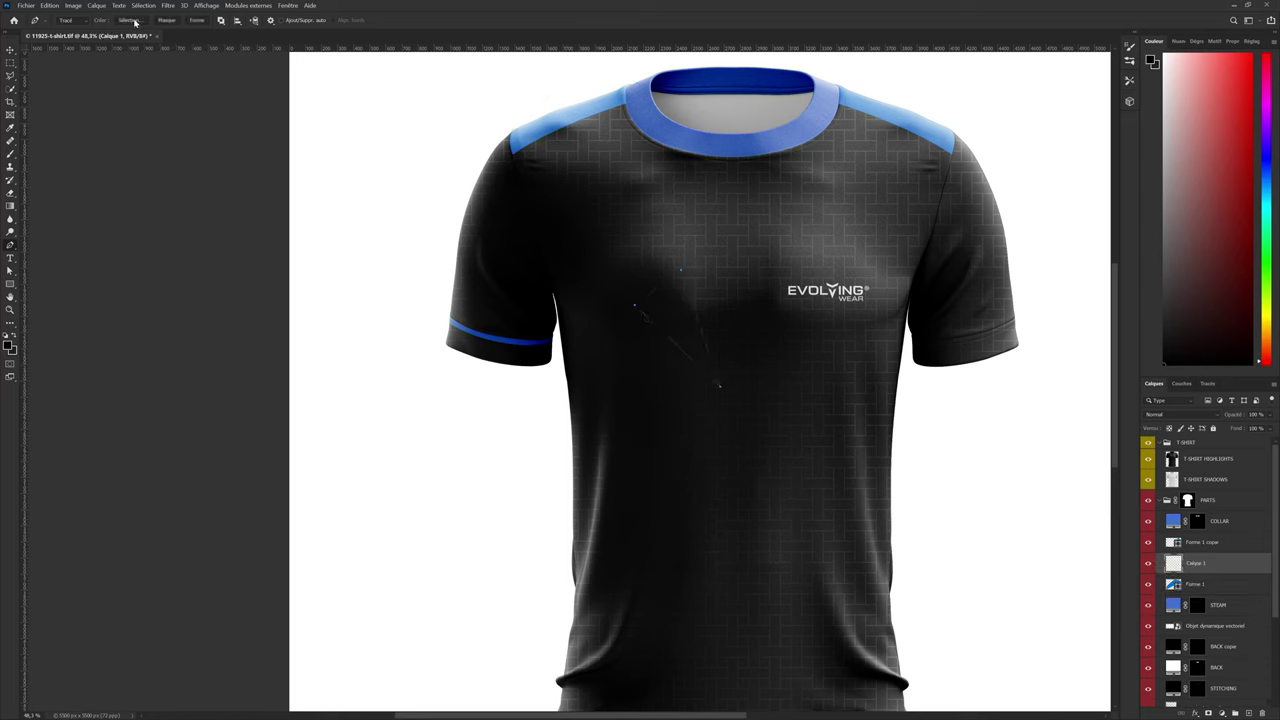
left_click(134, 21)
left_click(425, 104)
key("b")
left_click(1251, 176)
left_click_drag(660, 300, 705, 365)
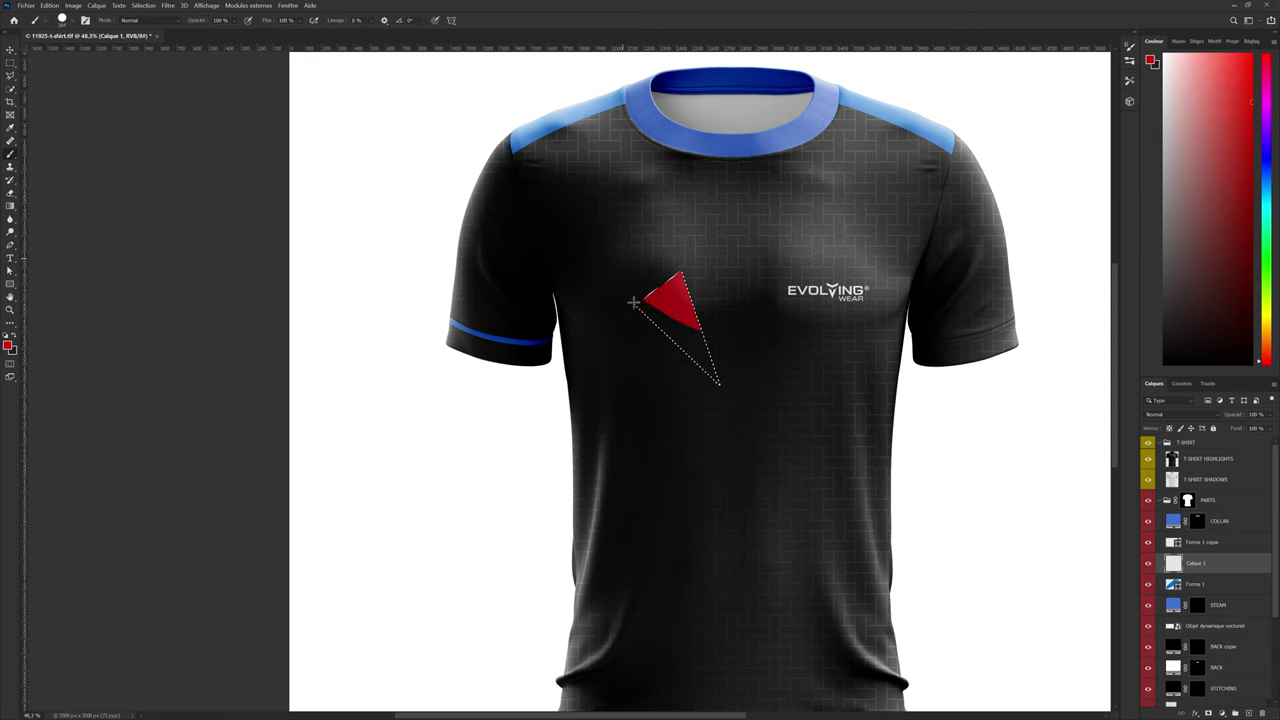
key("ctrl+d")
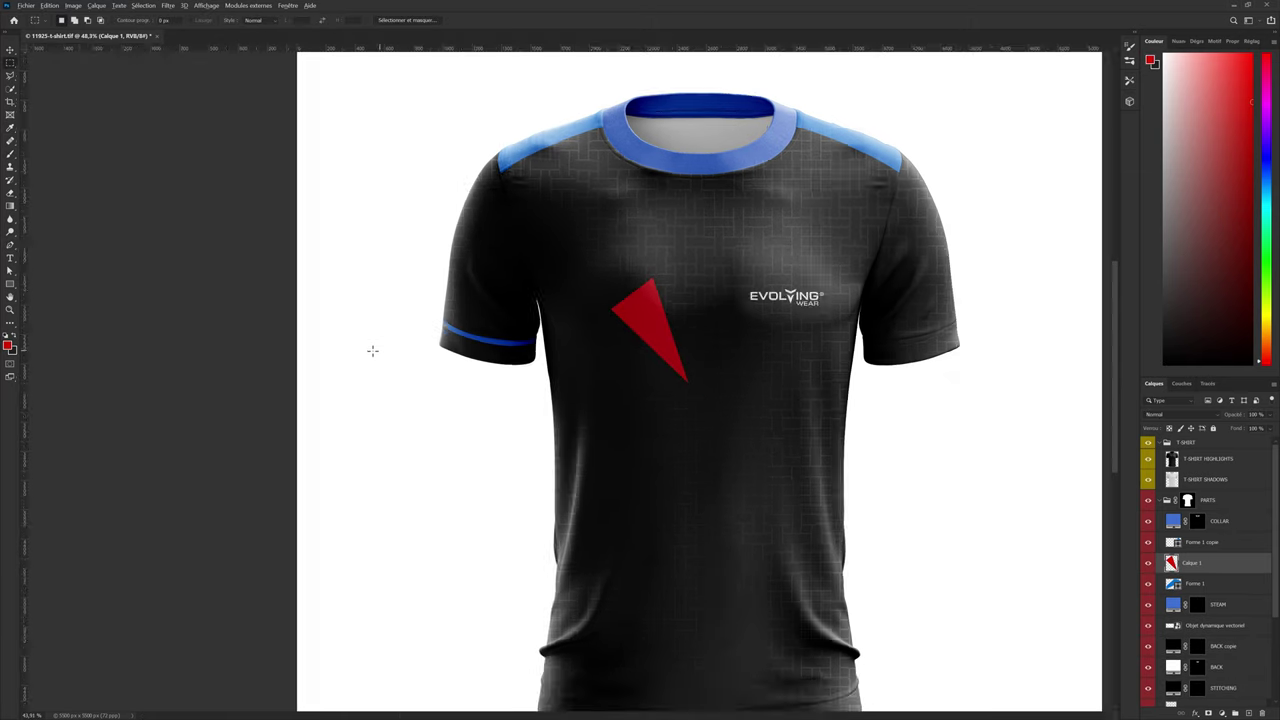
scroll(371, 351, "down", 3)
key("m")
key("v")
scroll(505, 275, "up", 2)
scroll(538, 321, "up", 2)
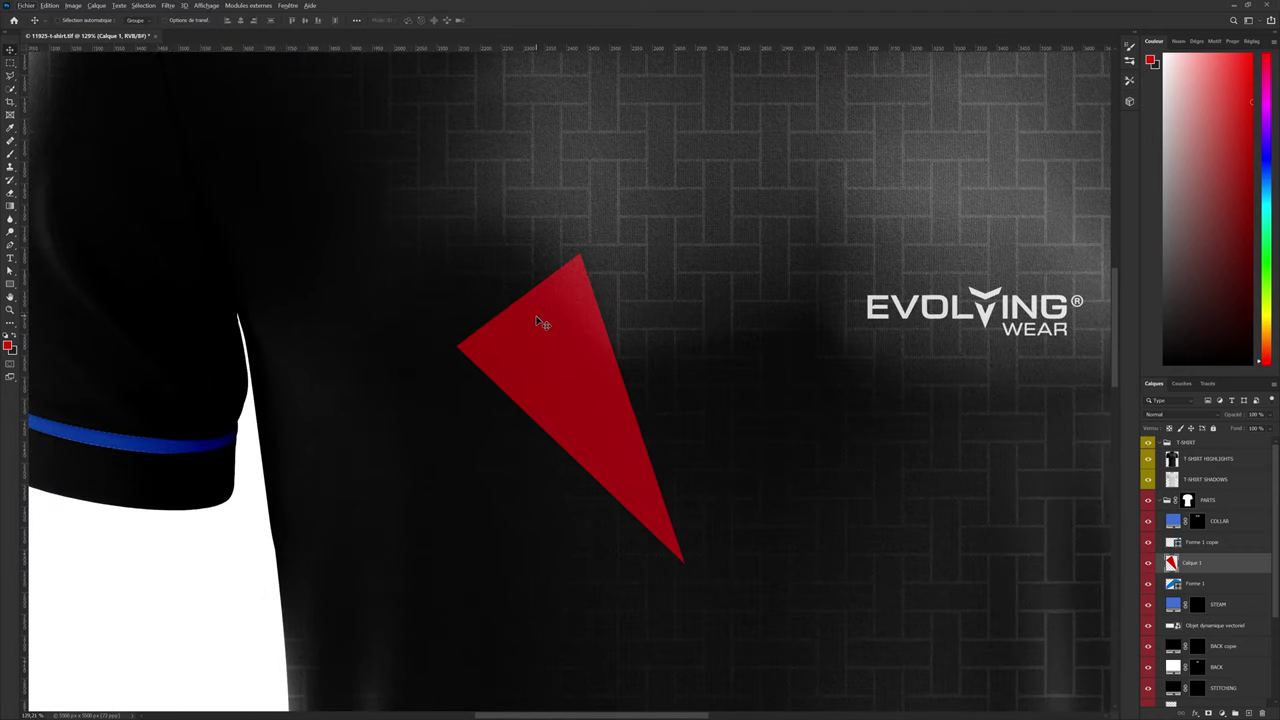
key("Delete")
scroll(507, 324, "down", 4)
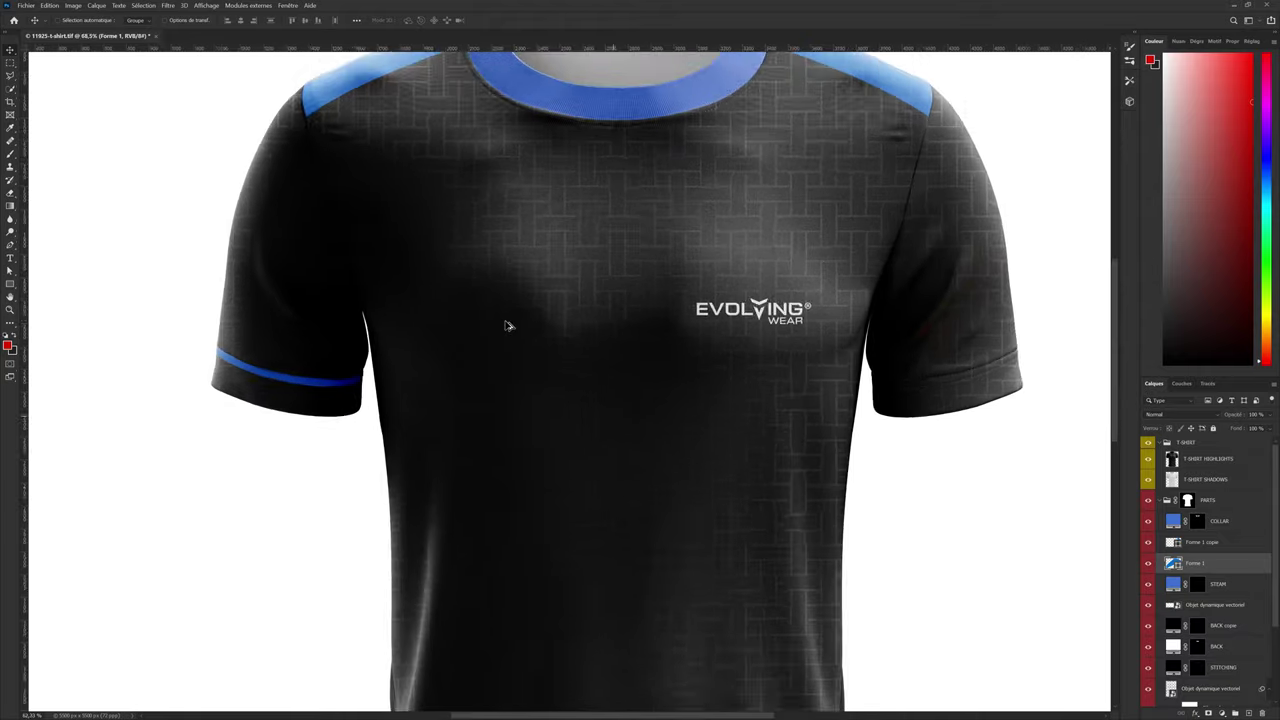
scroll(690, 360, "up", 3)
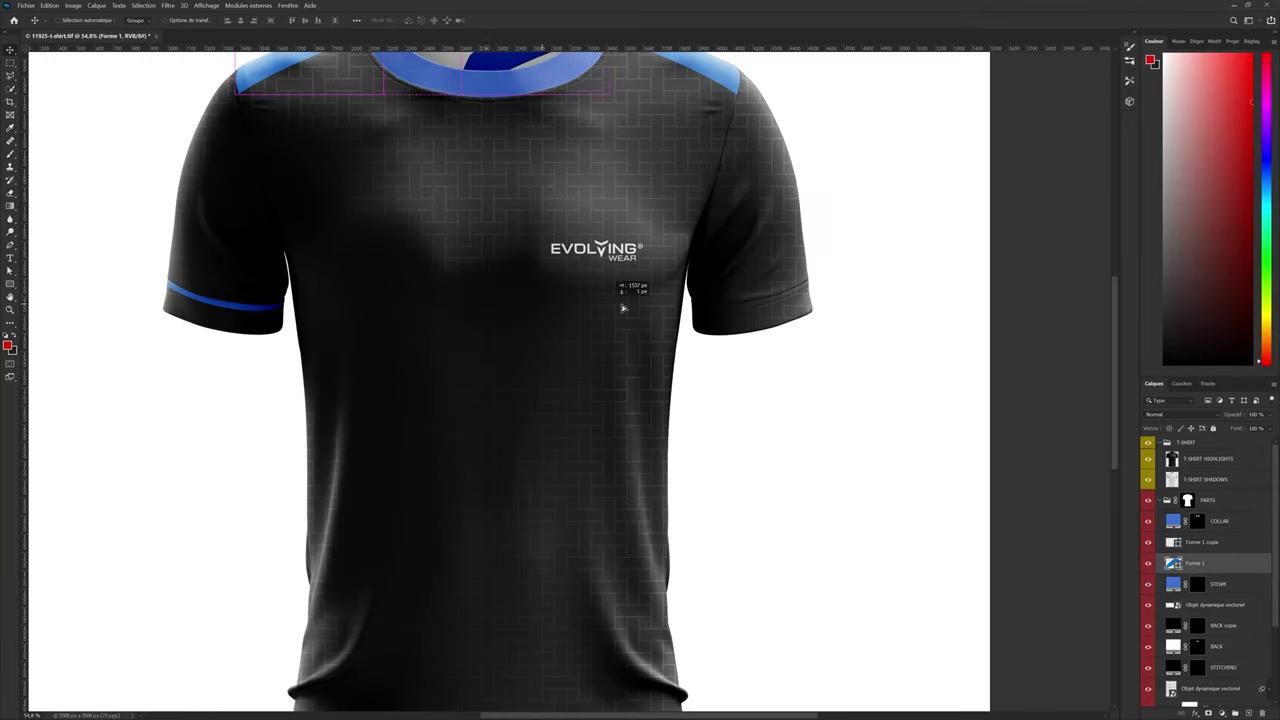
Copy the sleeve stripe to the right sleeve and flip it horizontally
key("ctrl+j")
key("Delete")
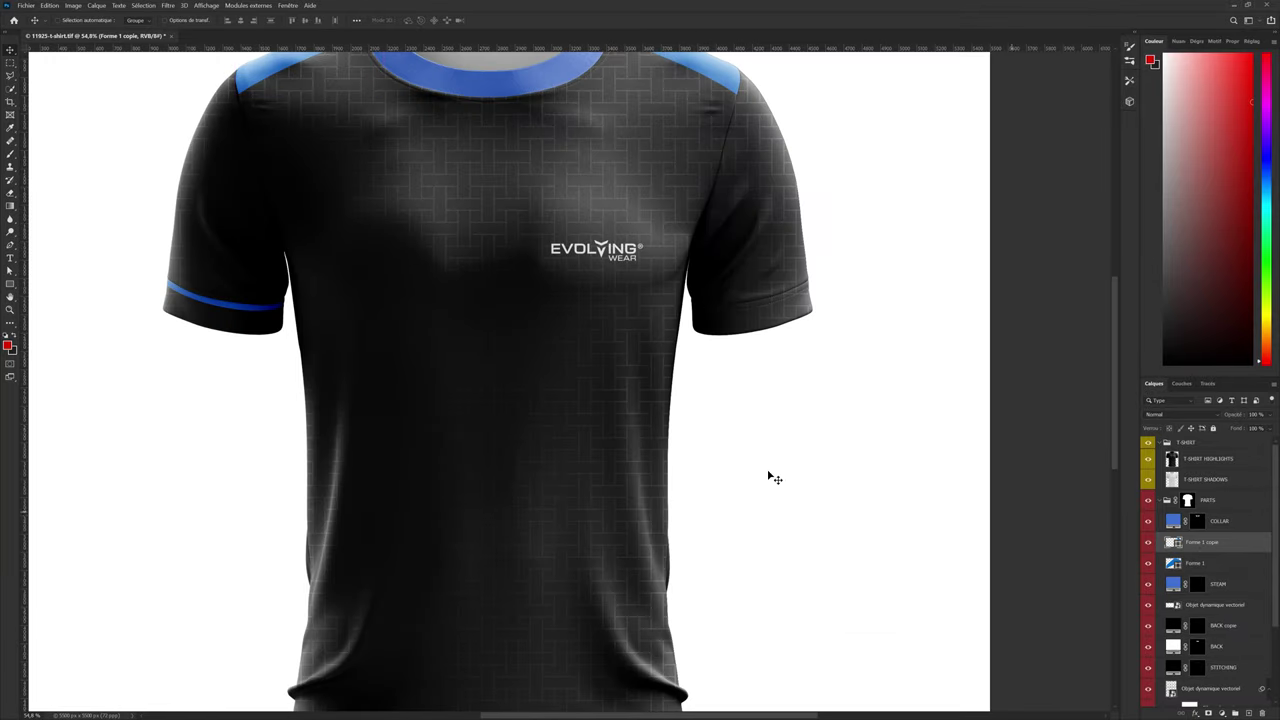
mouse_move(220, 318)
left_mouse_down()
mouse_move(385, 308)
mouse_move(400, 336)
mouse_move(750, 305)
left_mouse_up()
key("ctrl+t")
right_click(750, 305)
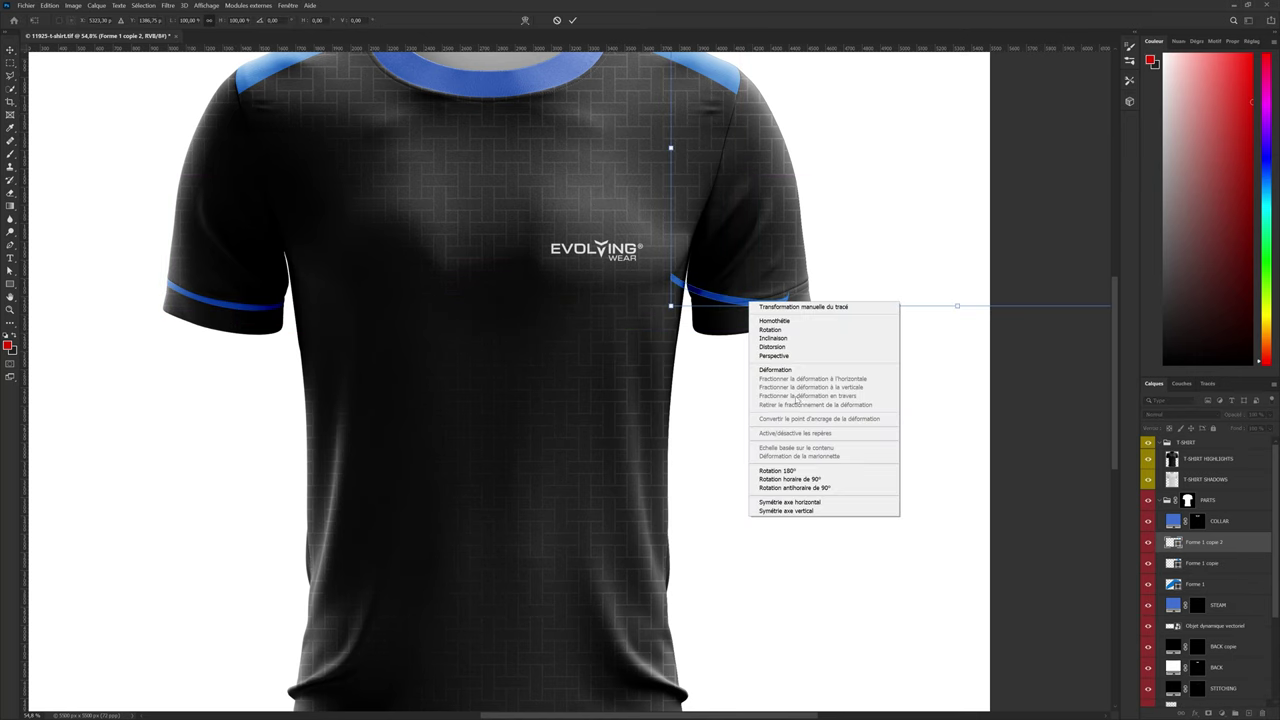
left_click(815, 502)
left_click_drag(800, 340, 335, 358)
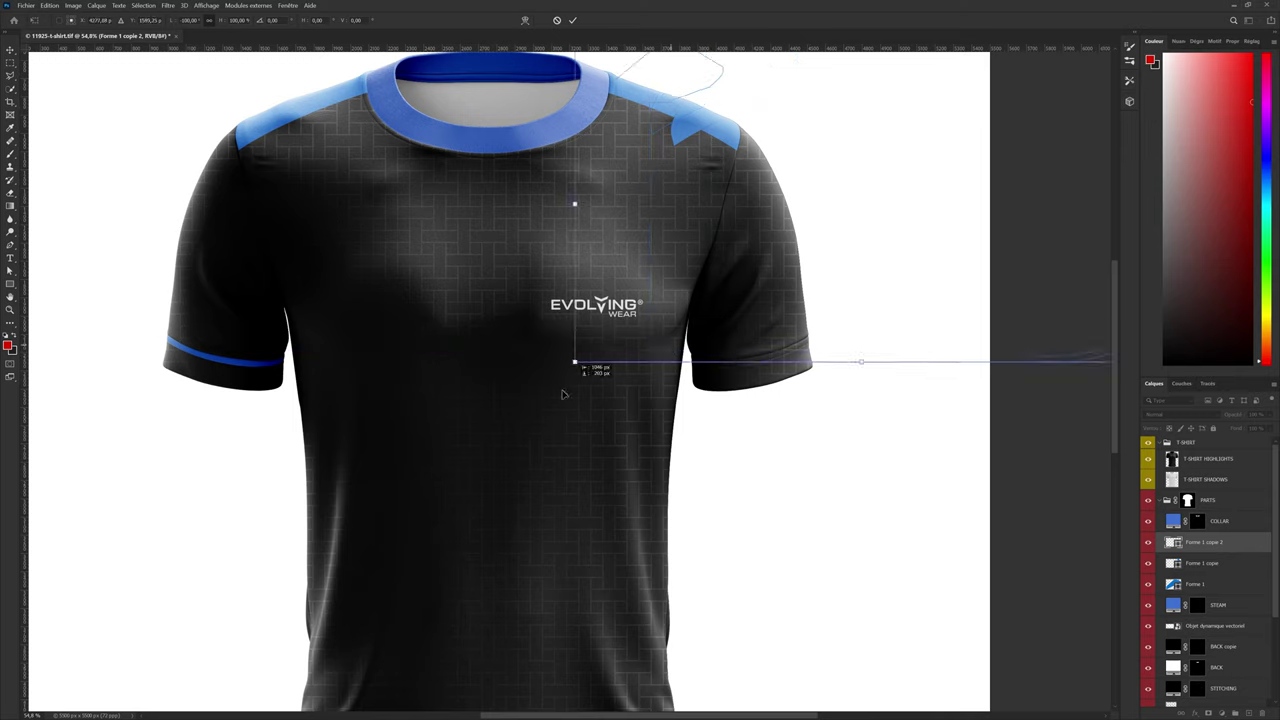
key("Escape")
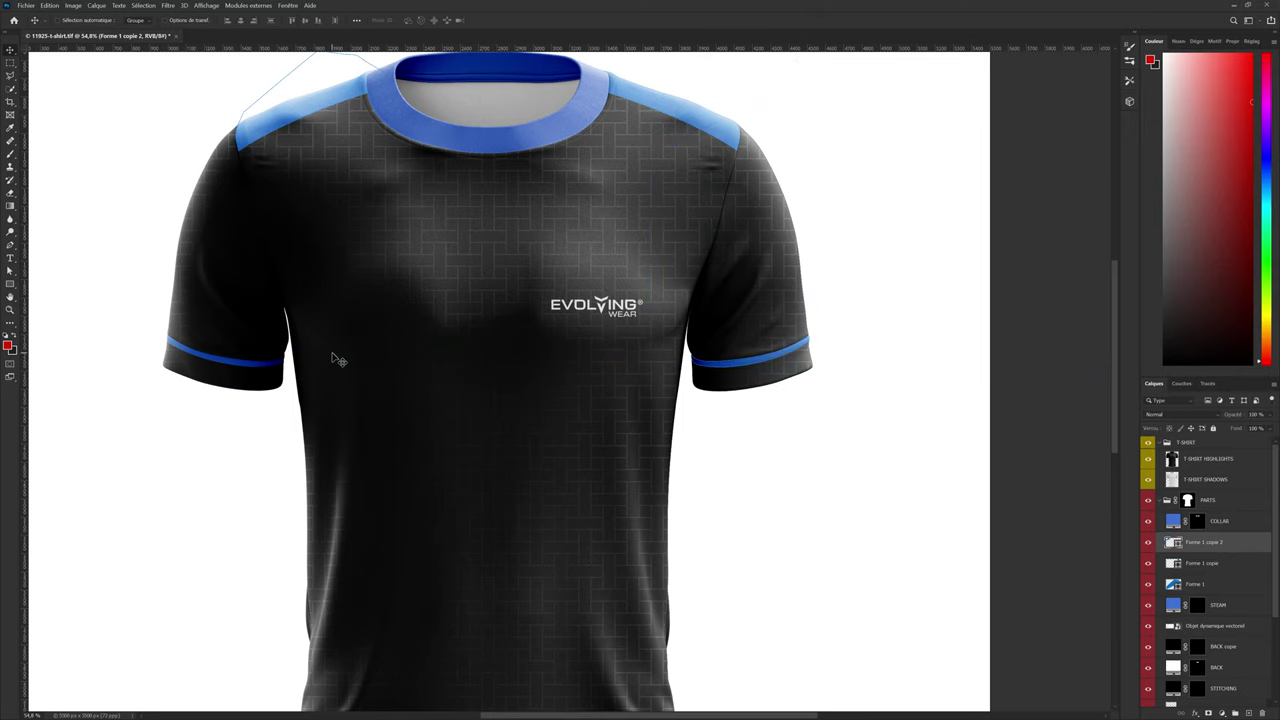
Select the Forme 1 layer and then the BACK copie layer mask
scroll(540, 395, "down", 3)
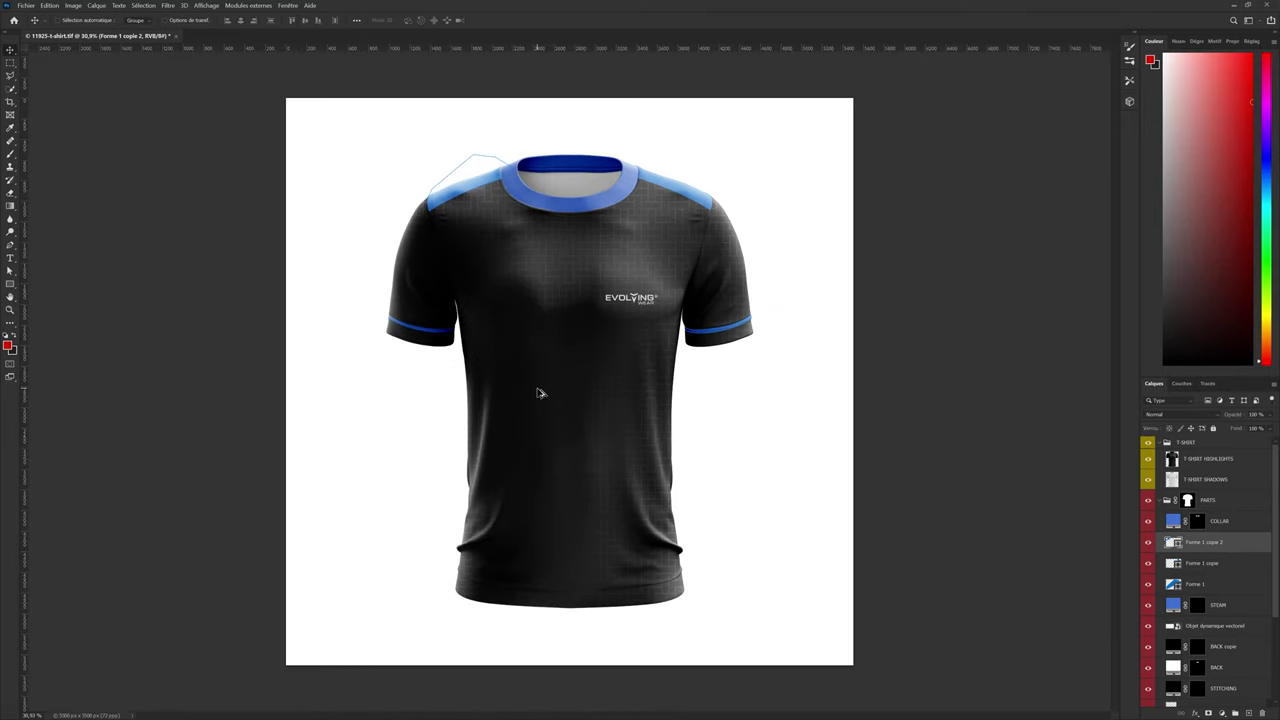
scroll(538, 393, "up", 1)
left_click(1235, 592)
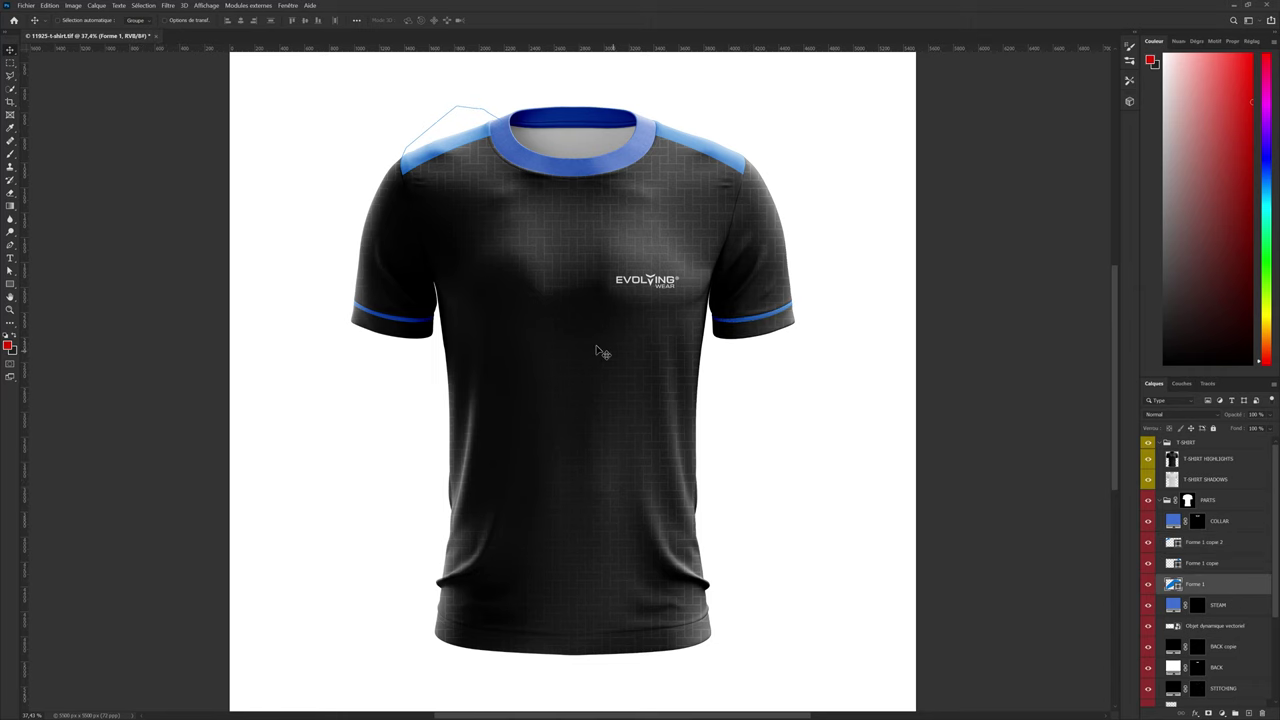
left_click(1197, 647)
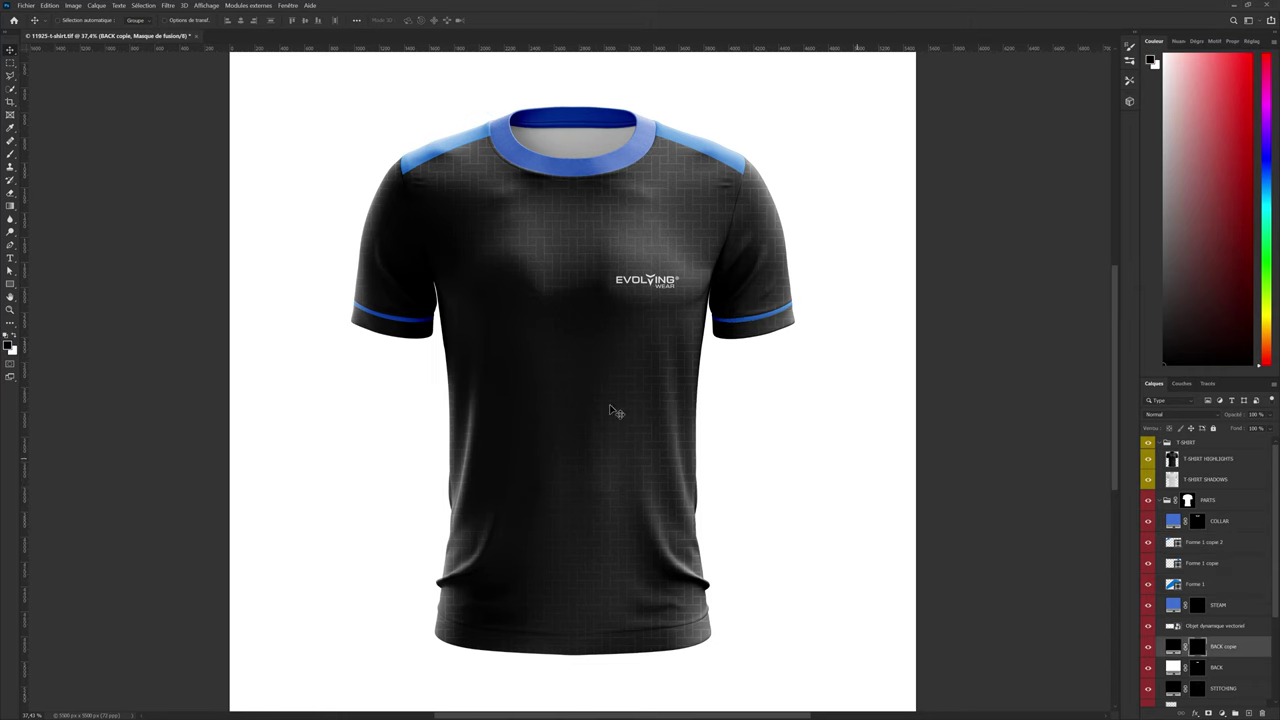
scroll(540, 390, "down", 2)
scroll(549, 389, "up", 2)
Copy the two side panel curves from the Affinity Designer t-shirt document and paste them into Photoshop
key("alt+Tab")
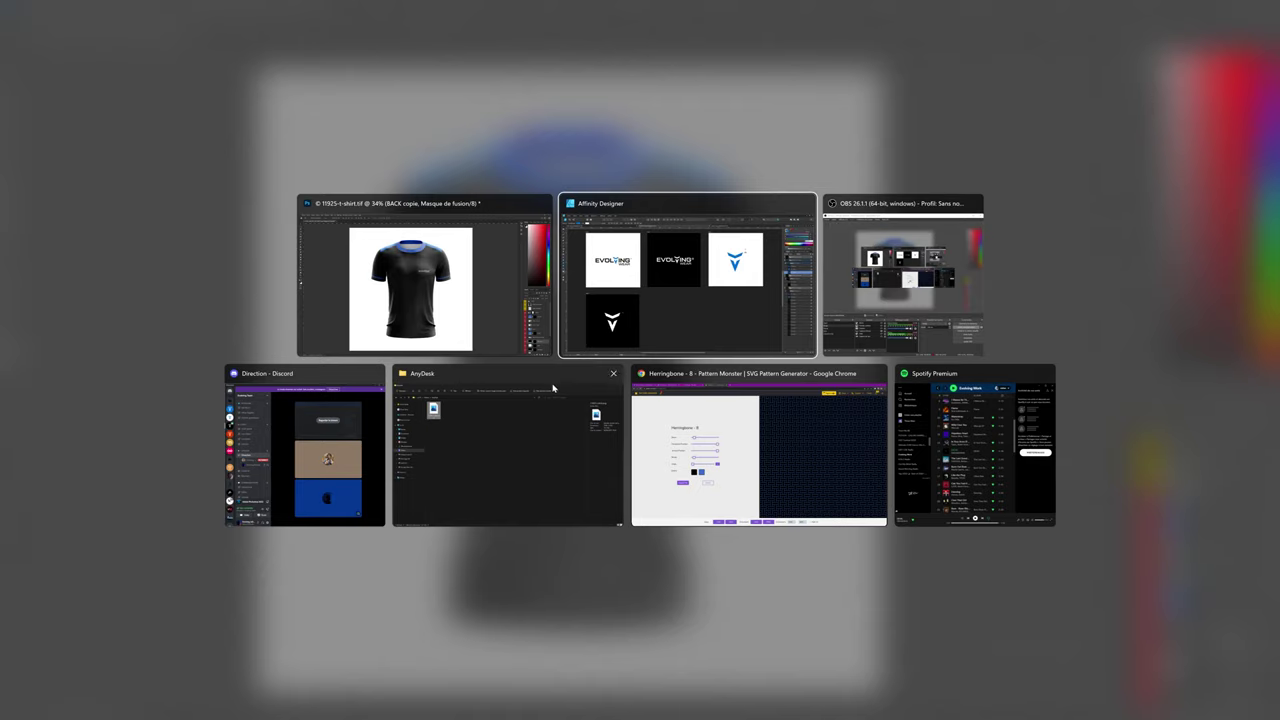
left_click(323, 59)
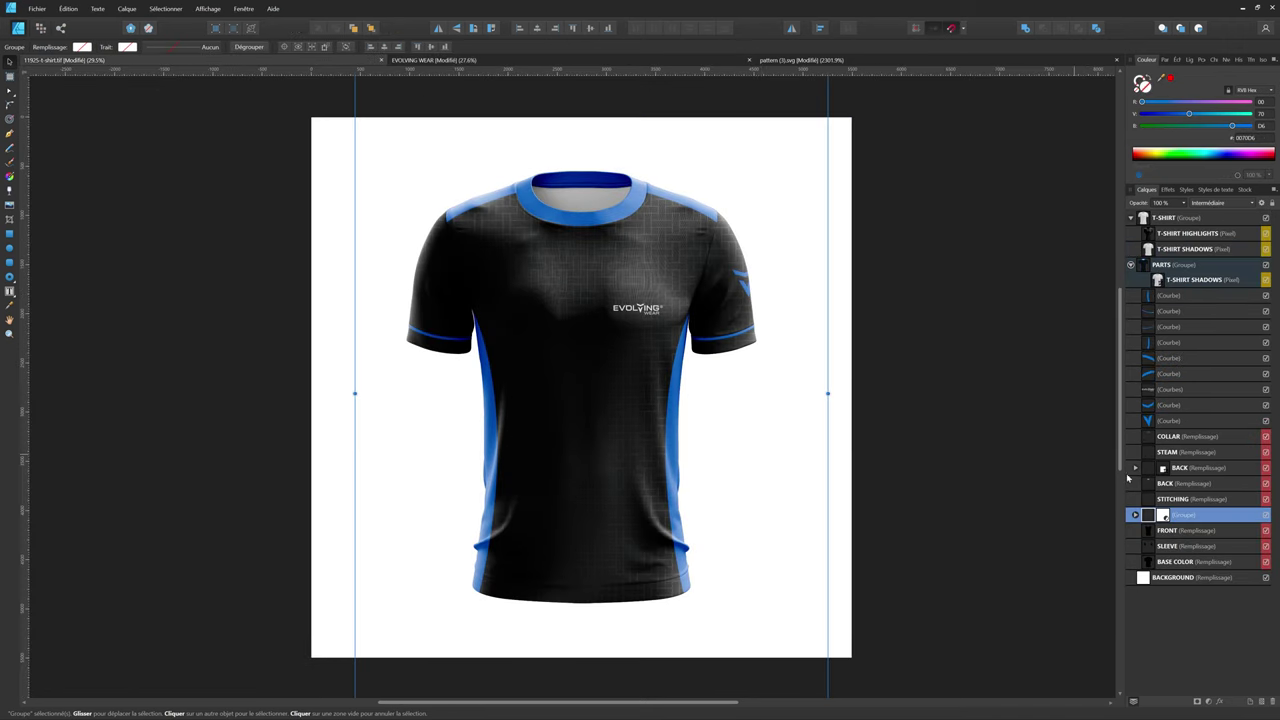
left_click(1170, 326)
left_click(1170, 342)
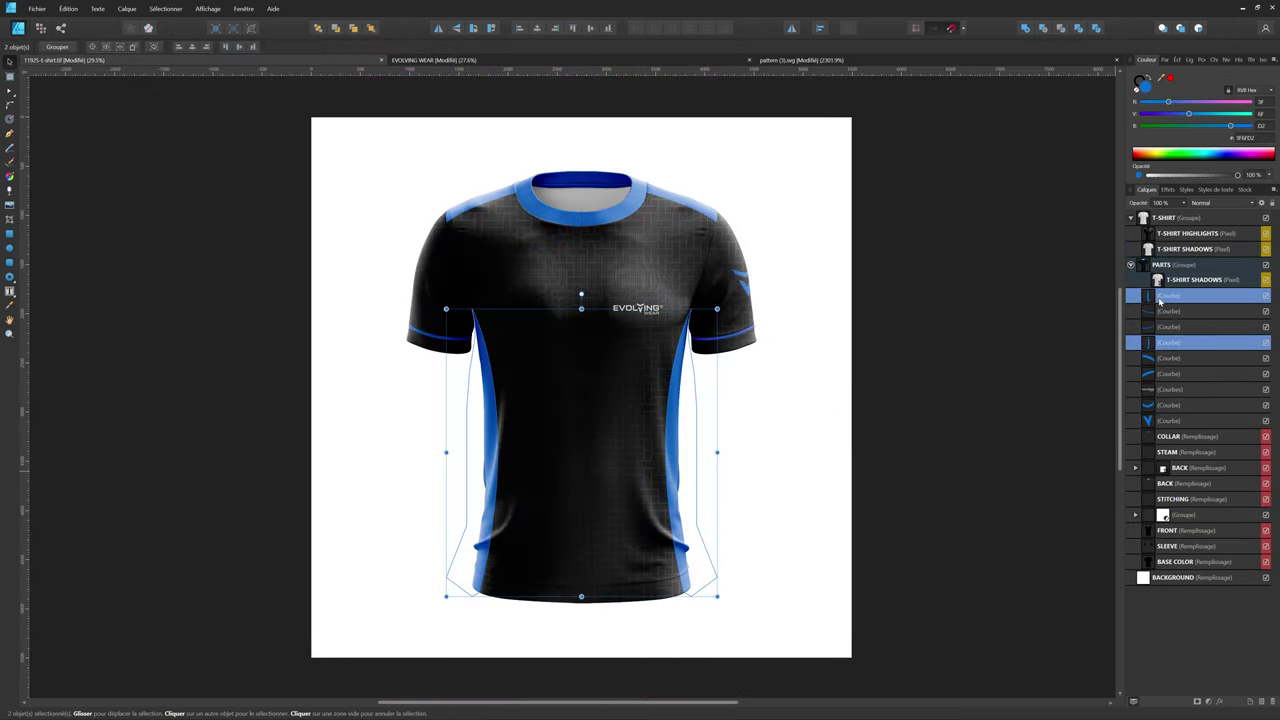
key("alt+Tab")
key("ctrl+v")
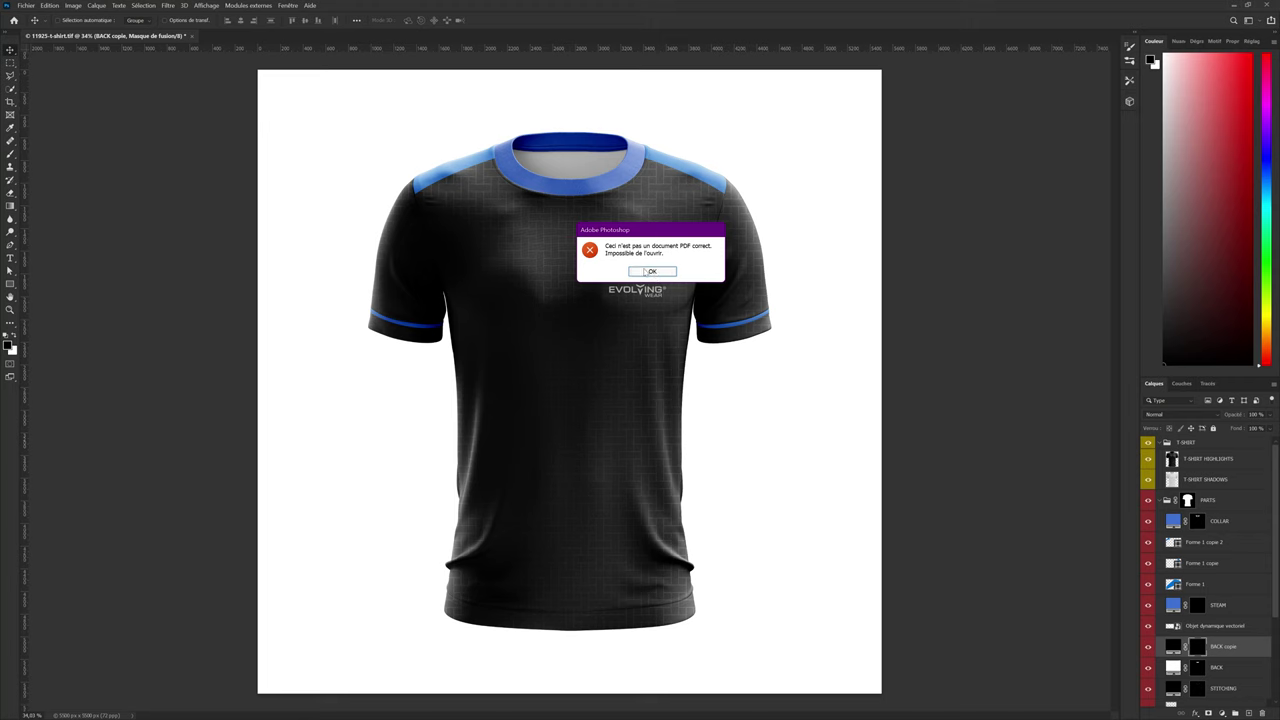
Dismiss the invalid-PDF error and add a new empty layer above BACK copie
left_click(649, 271)
left_click(649, 271)
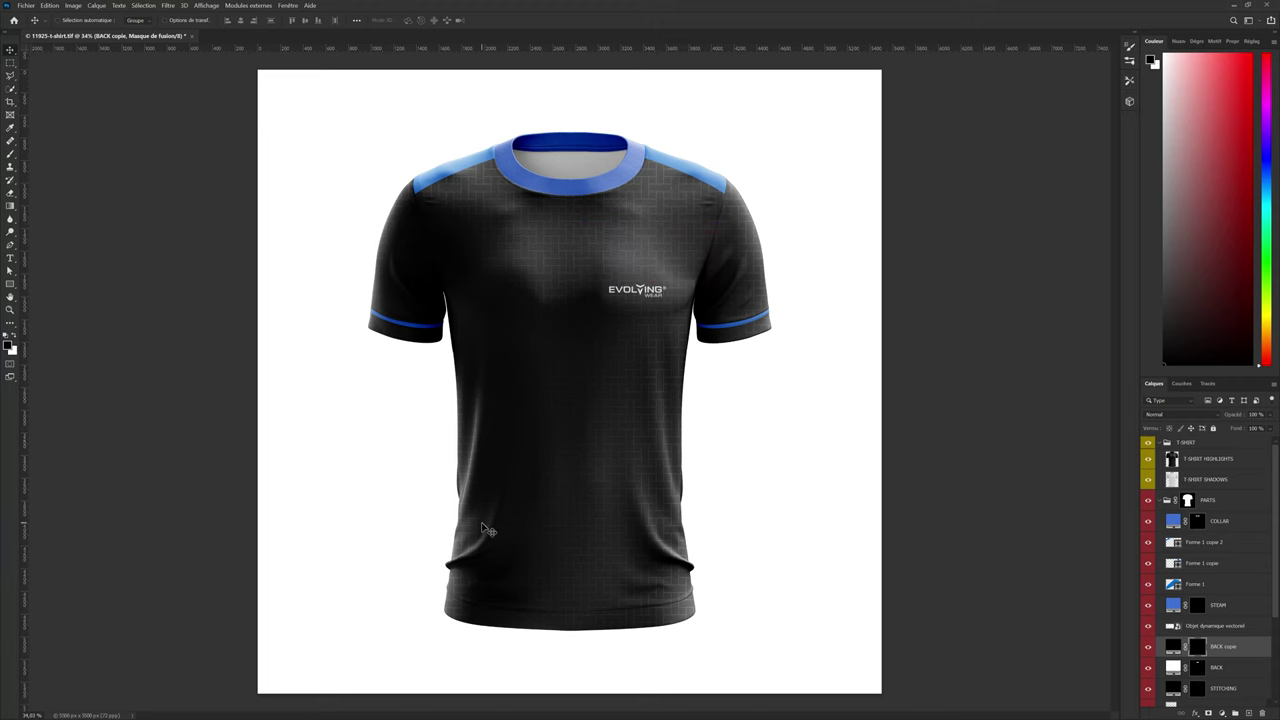
key("p")
scroll(440, 302, "up", 1)
scroll(440, 302, "up", 3)
scroll(440, 302, "up", 3)
scroll(440, 302, "up", 2)
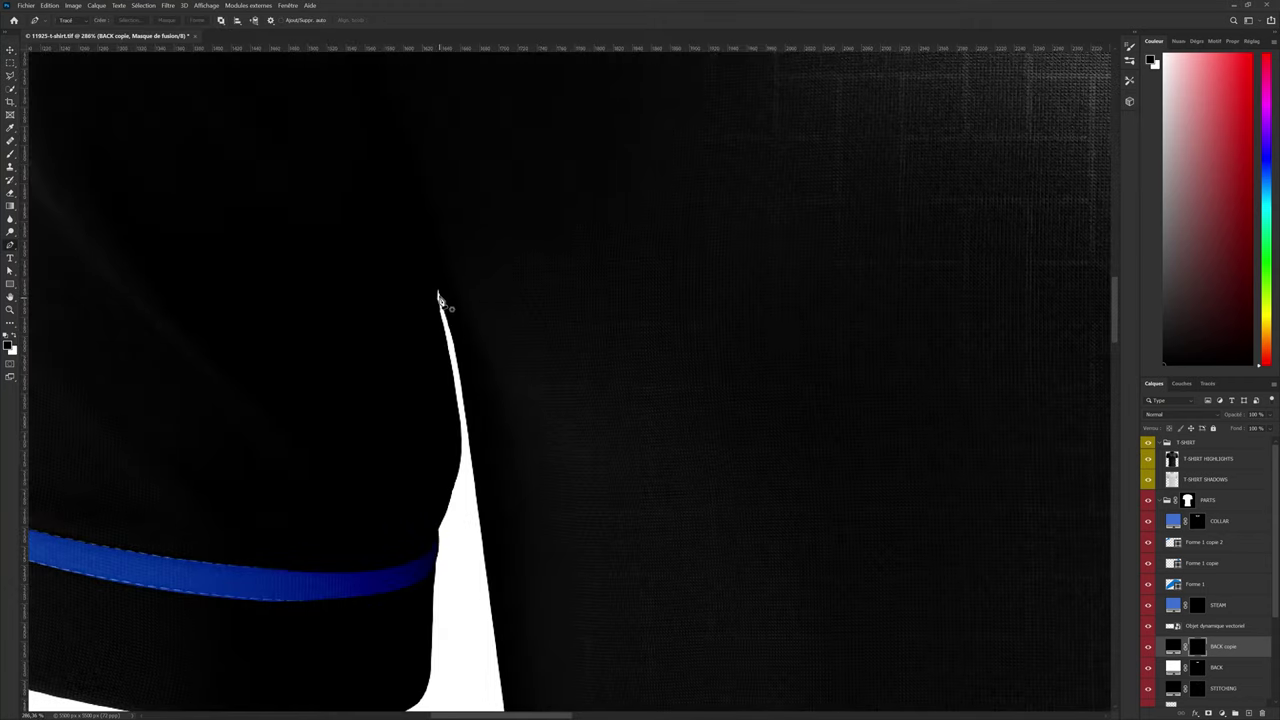
scroll(440, 300, "down", 4)
scroll(486, 294, "down", 4)
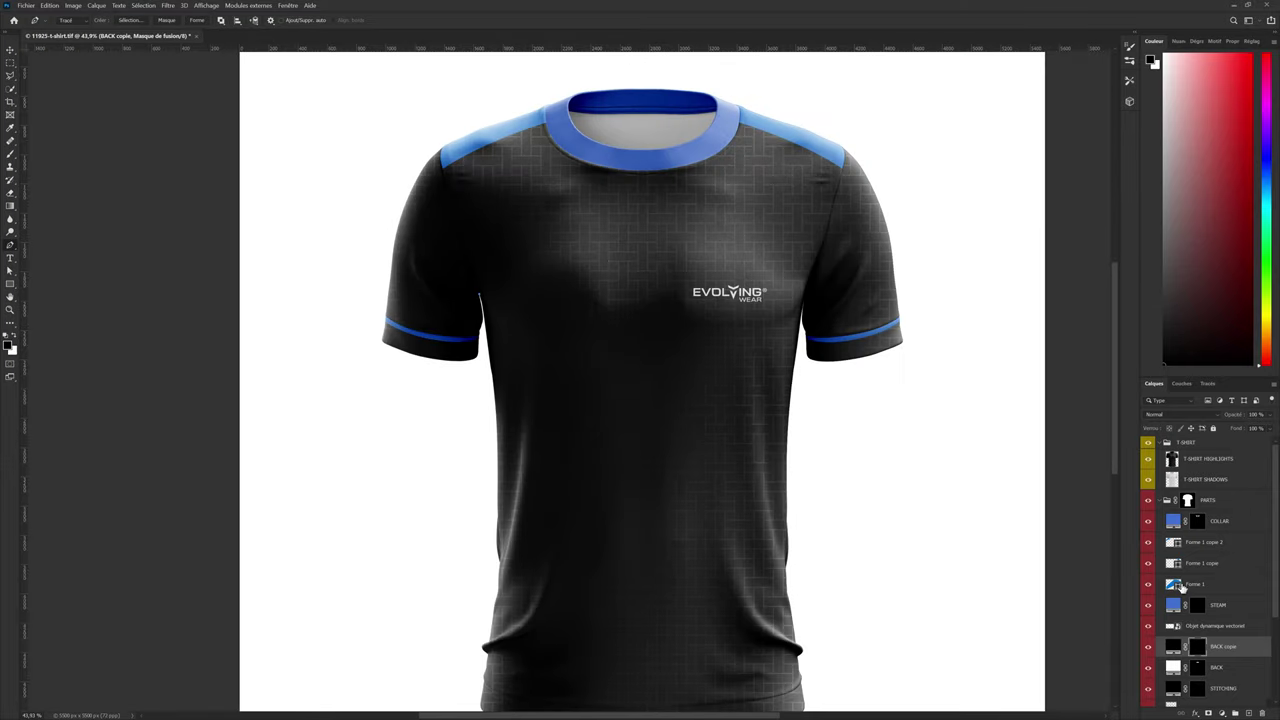
left_click(1249, 713)
scroll(617, 451, "down", 2)
scroll(617, 451, "down", 3)
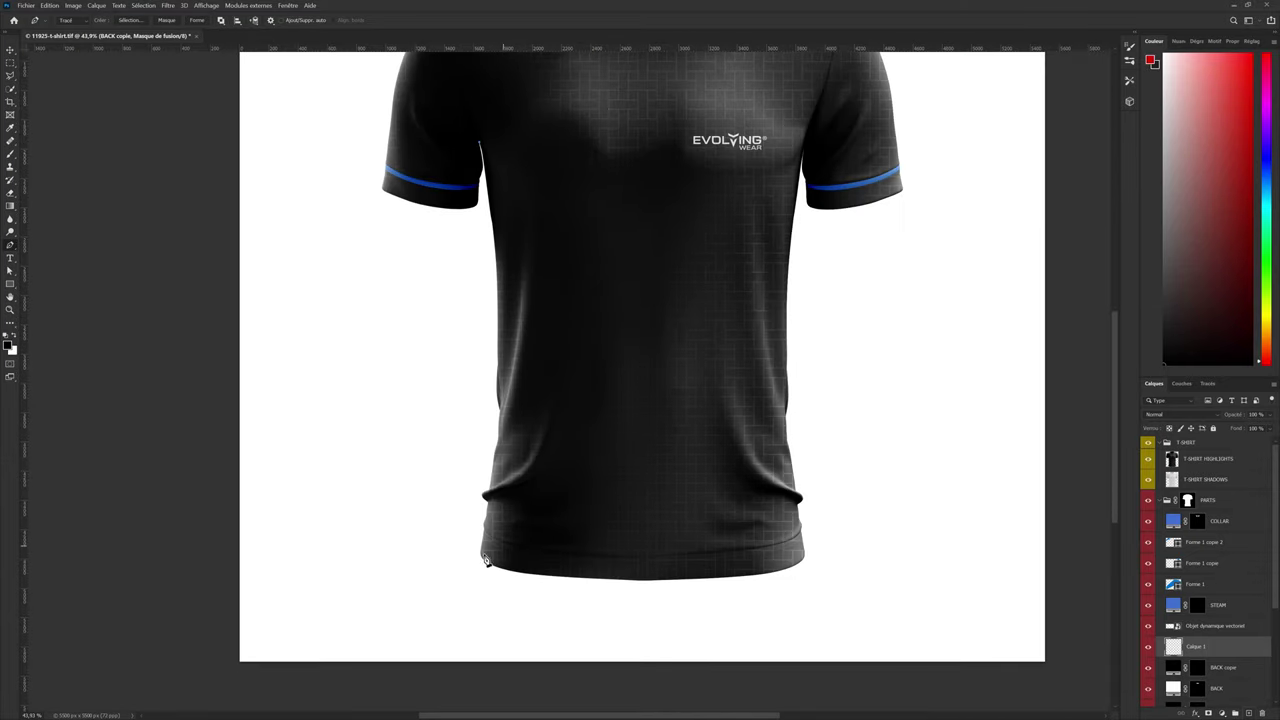
mouse_move(495, 573)
left_mouse_down()
mouse_move(447, 705)
mouse_move(436, 685)
left_mouse_up()
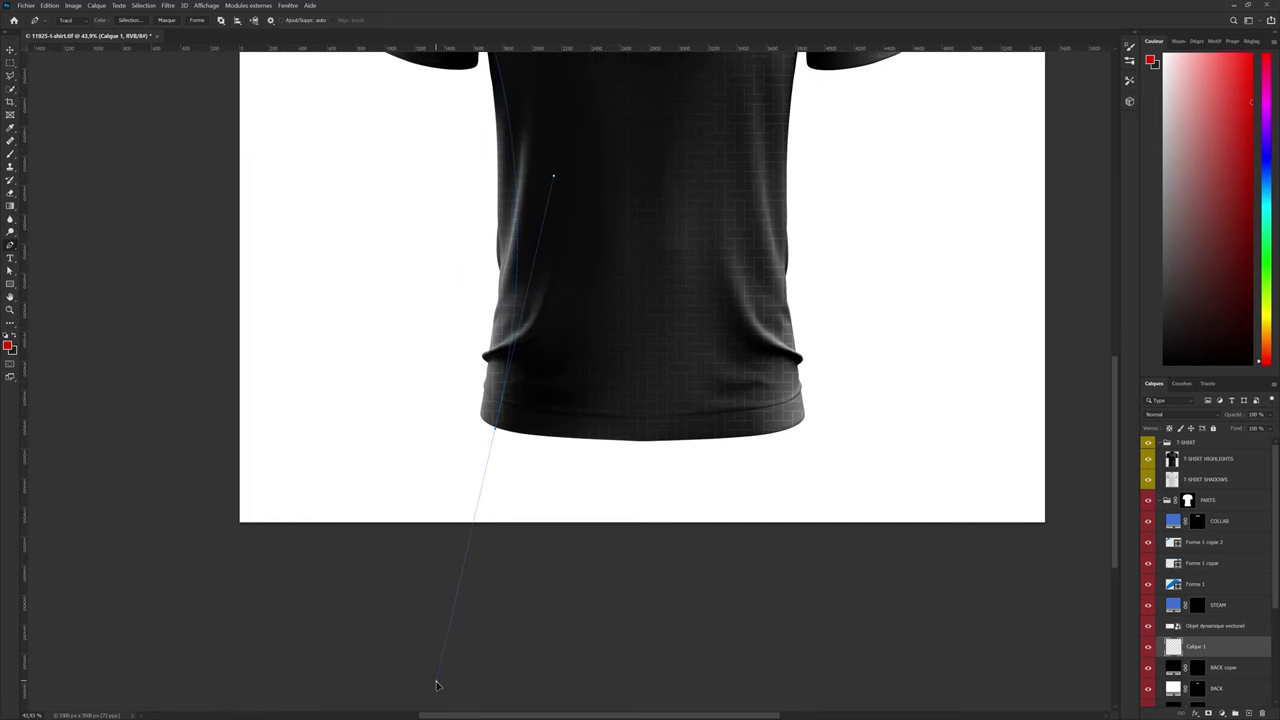
Trace the left side panel from hem to armpit and close it into a filled shape
left_click(435, 421)
left_click(453, 330)
left_click(453, 221)
left_click(448, 130)
scroll(457, 157, "up", 3)
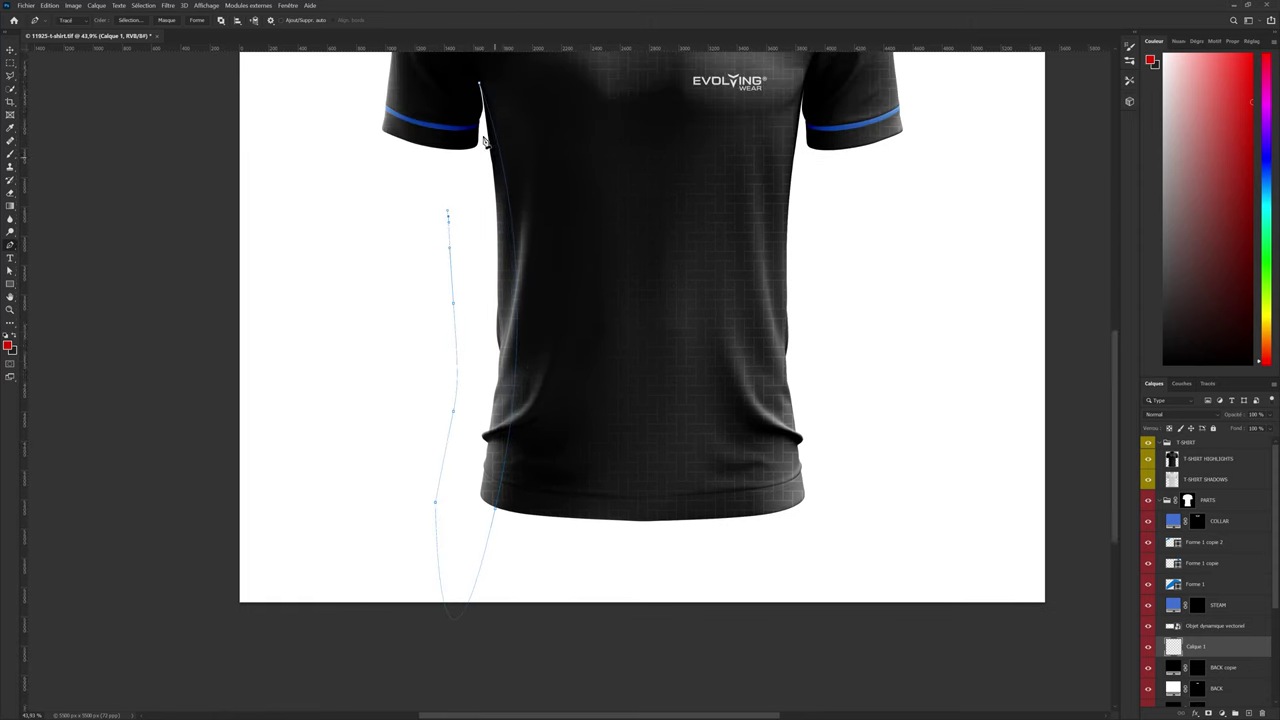
left_click(479, 90)
scroll(488, 118, "up", 2)
scroll(486, 110, "up", 4)
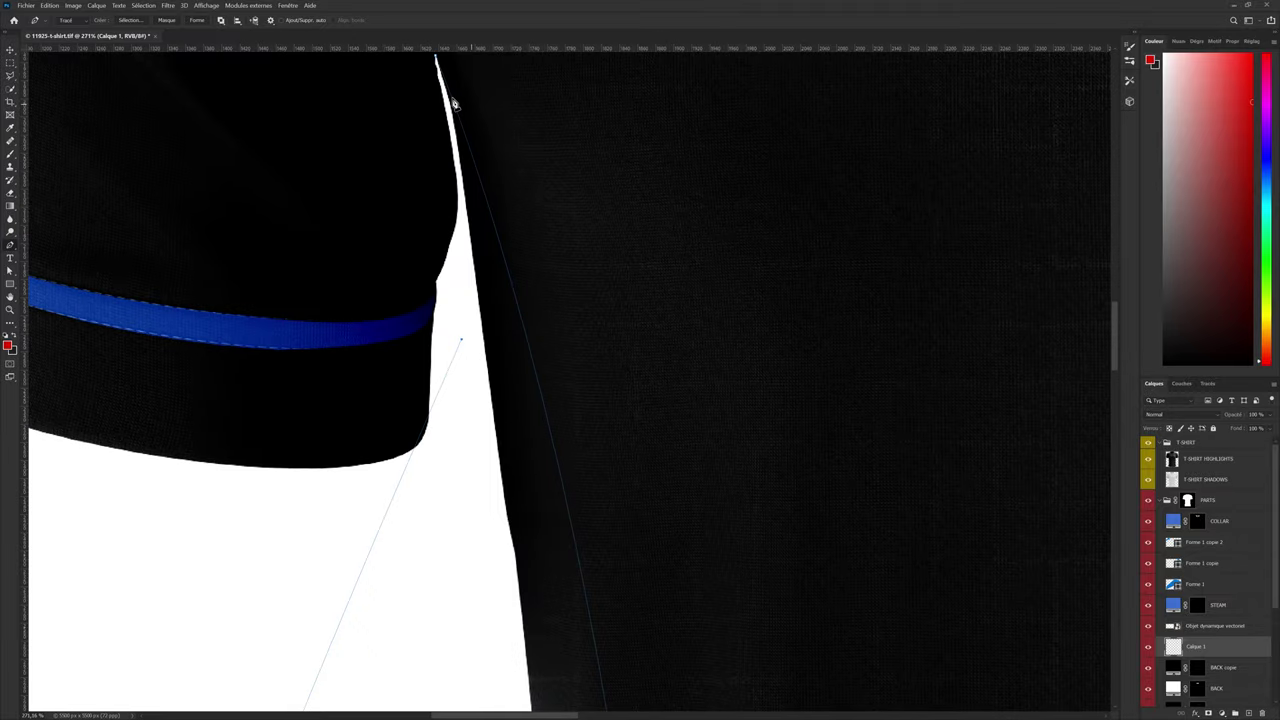
left_click(462, 208)
left_click(197, 21)
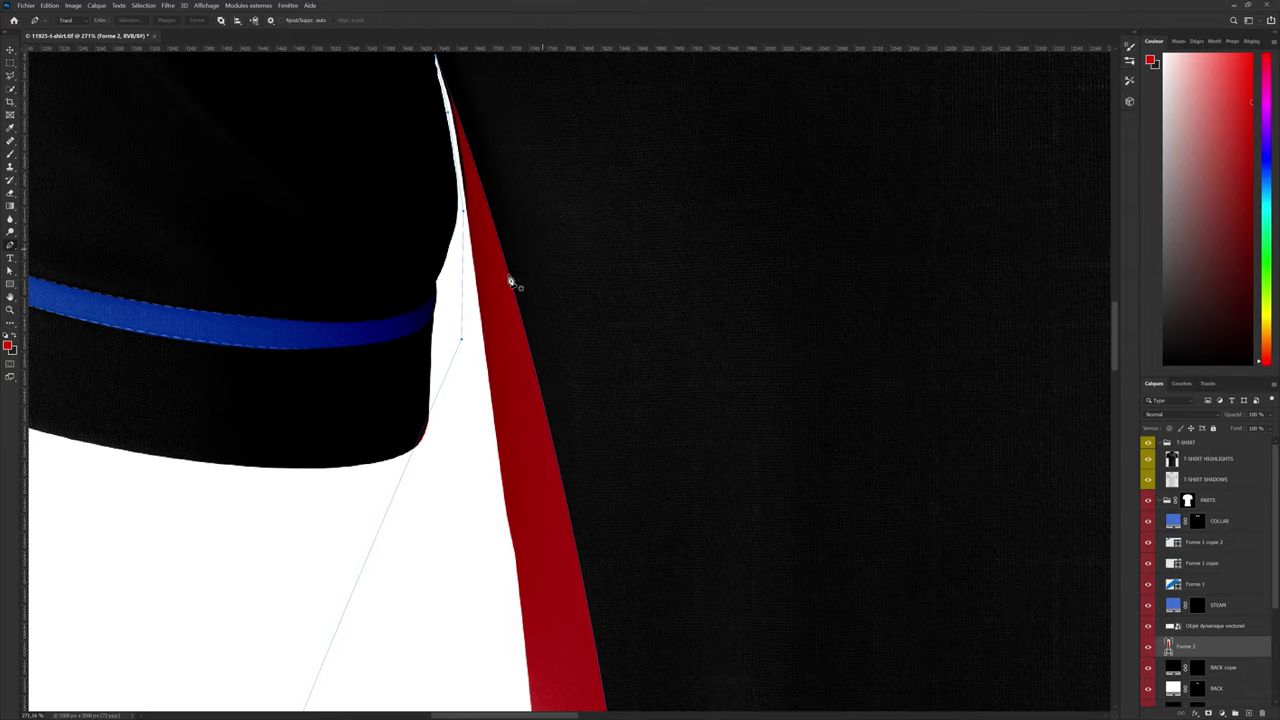
scroll(600, 280, "down", 3)
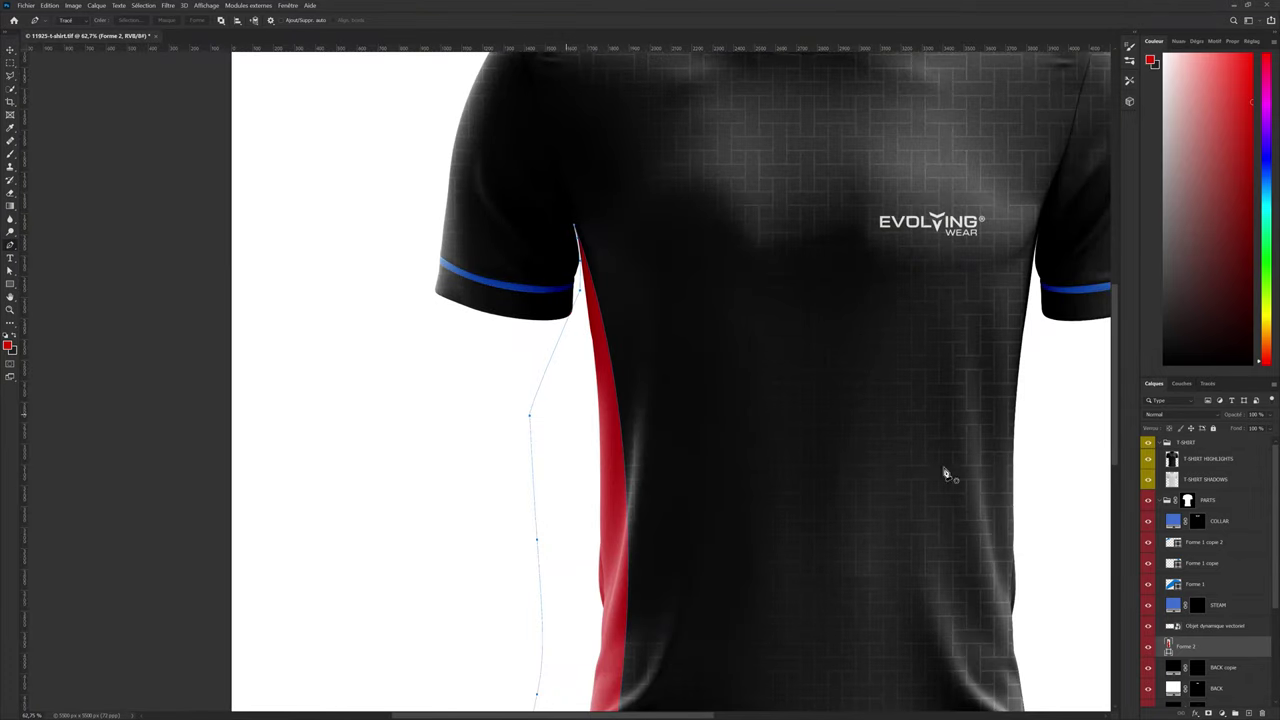
Fill the Forme 2 side panel with blue 0066cc, matching the sleeve stripe
double_click(1169, 649)
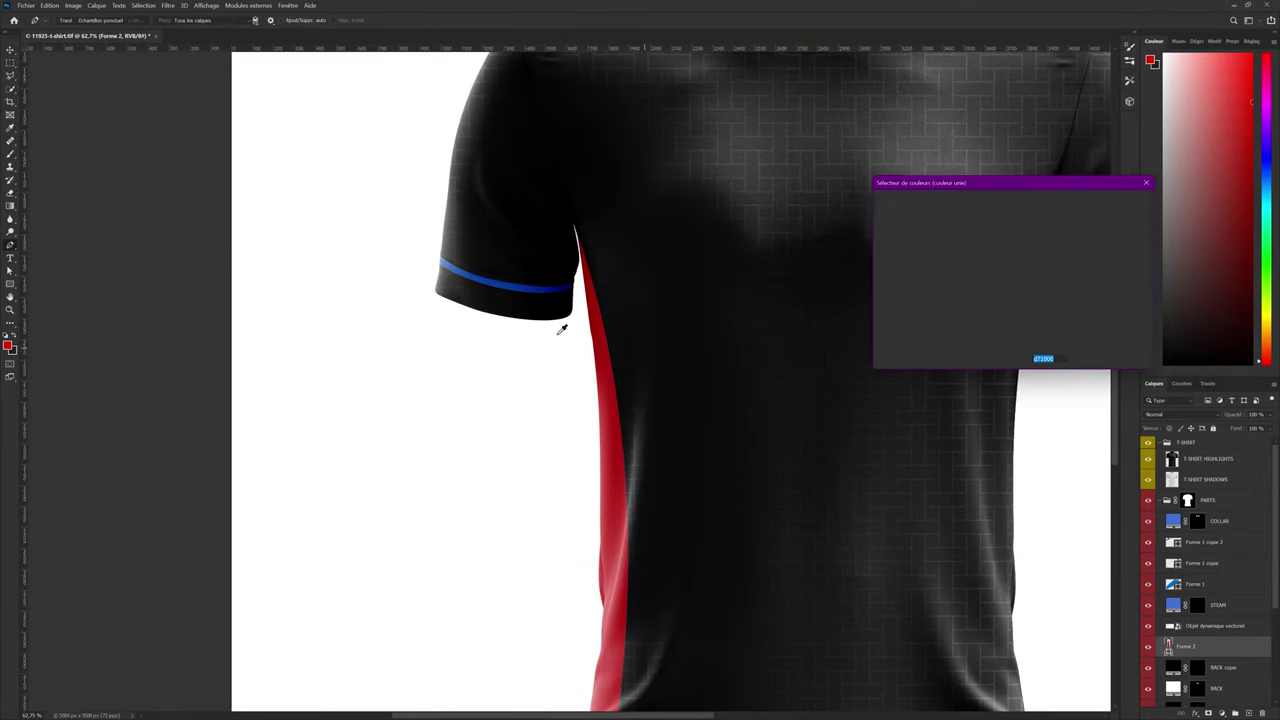
left_click(512, 280)
left_click(505, 278)
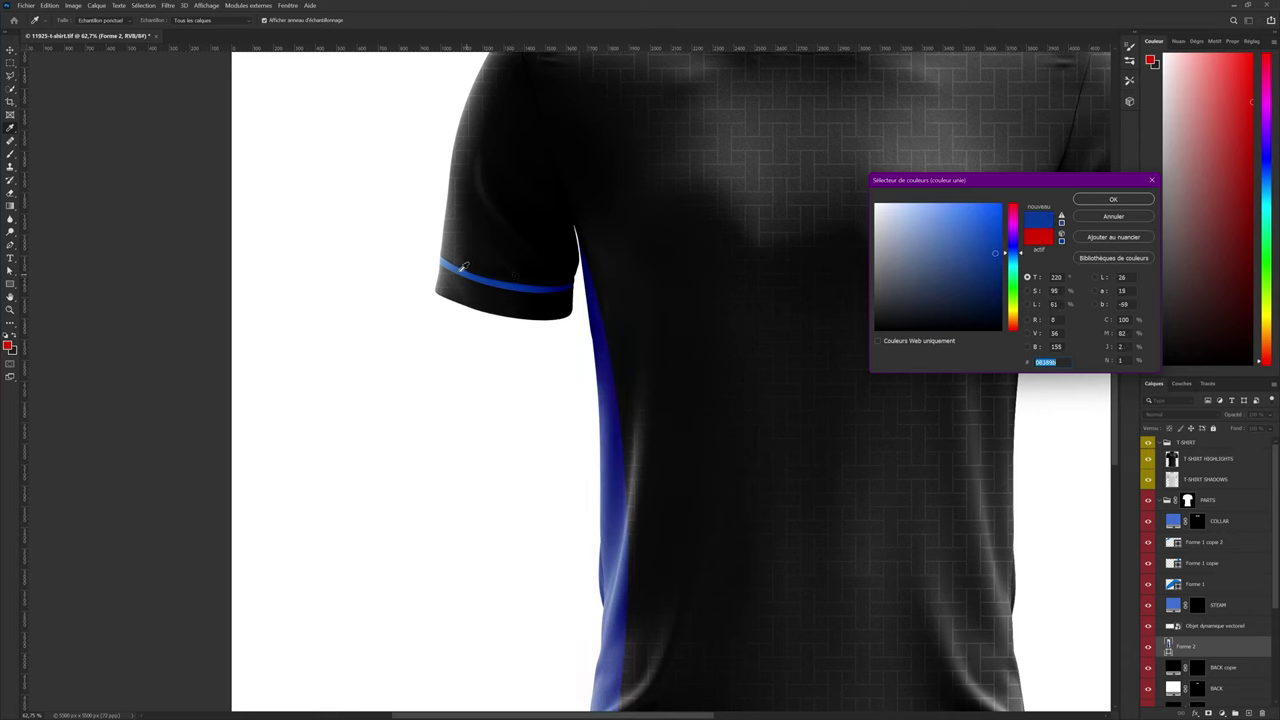
left_click(447, 258)
left_click(448, 258)
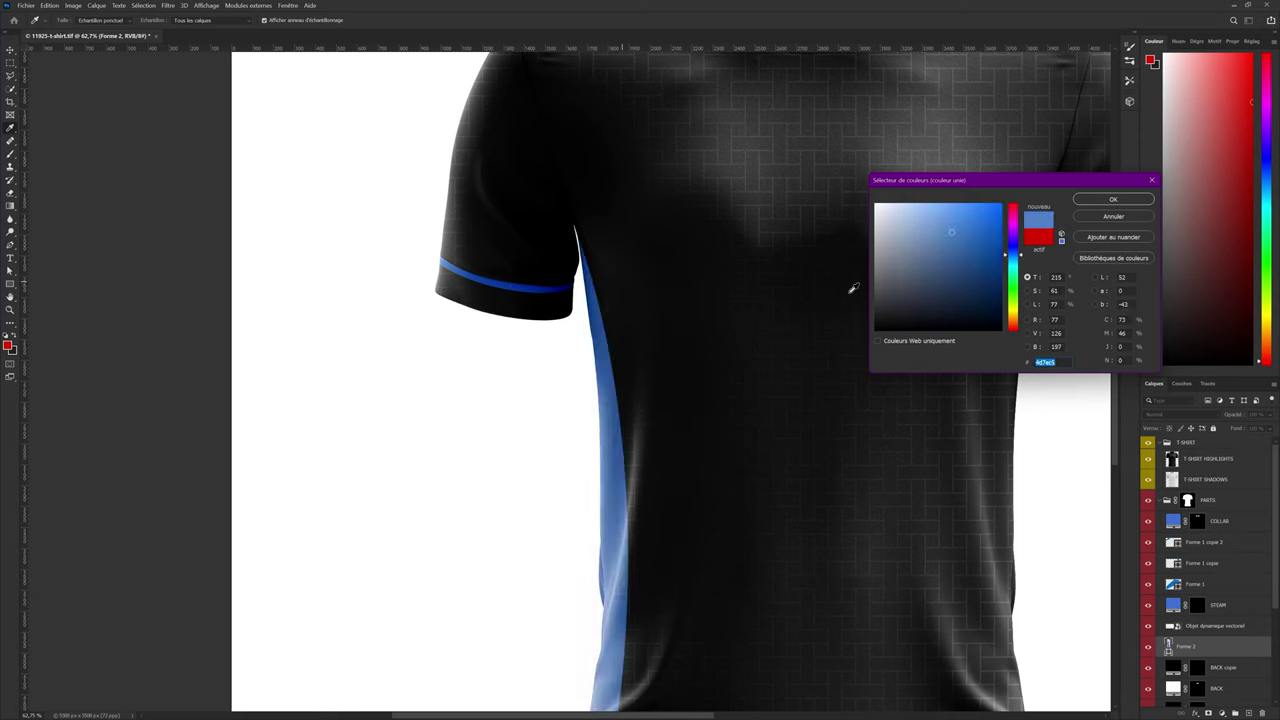
type("00")
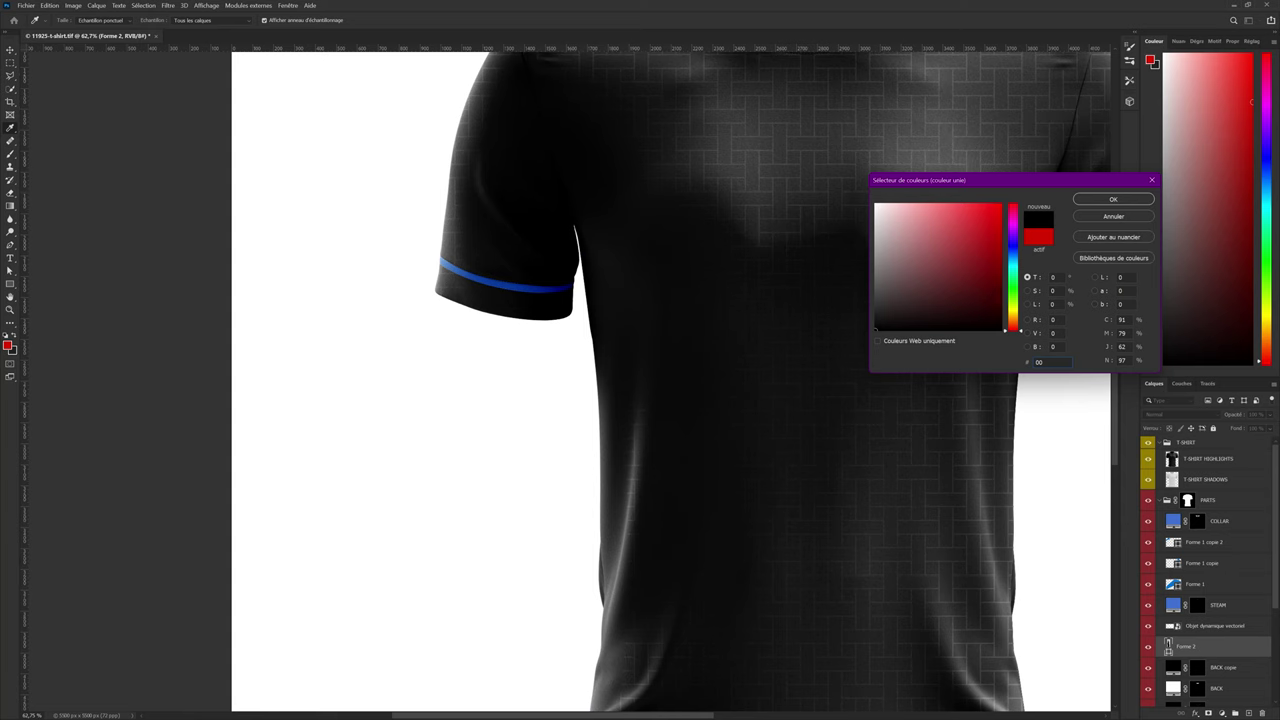
type("66cc")
key("Return")
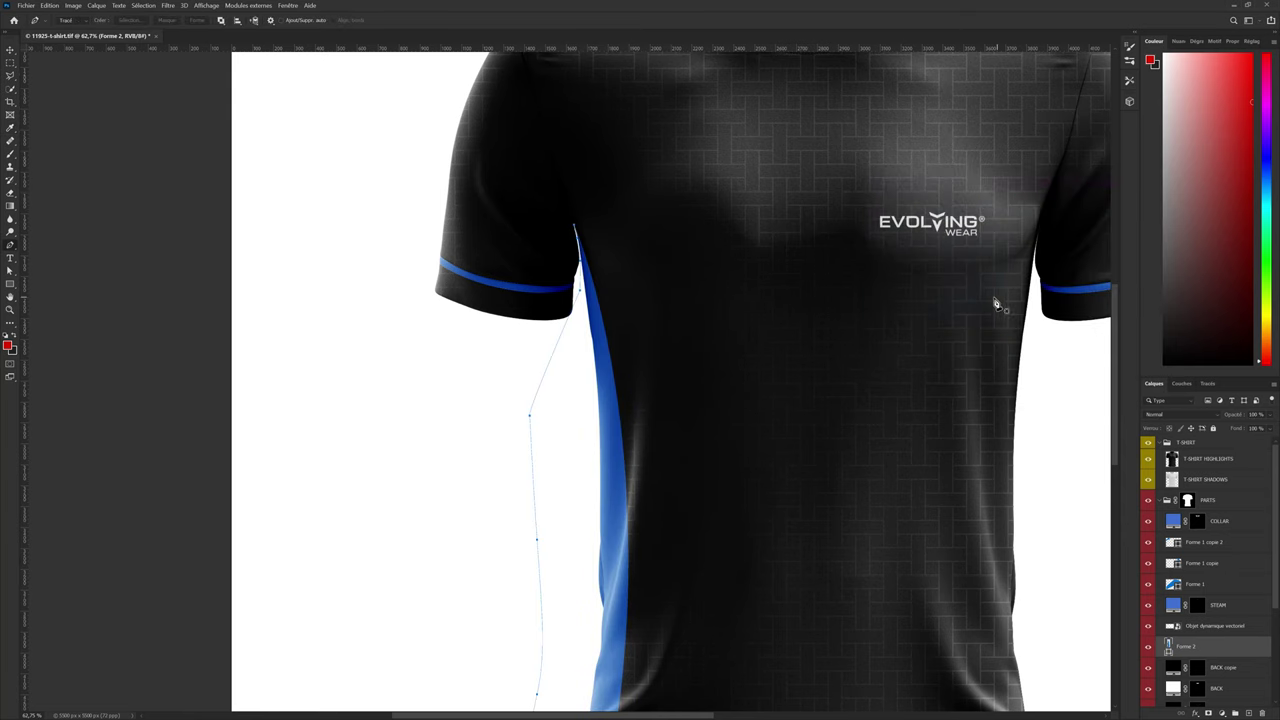
key("ctrl+0")
left_click(11, 50)
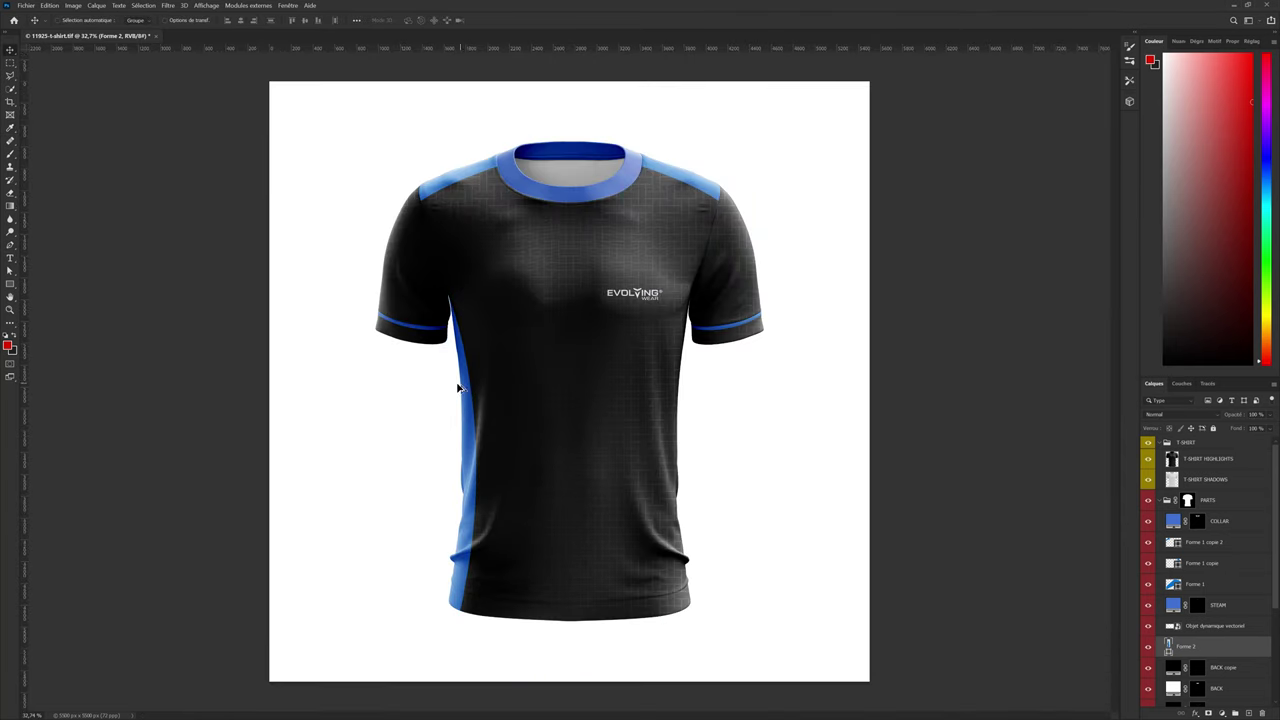
Alt-drag a copy of the side panel, flip it horizontally, and commit it on the right flank
left_click_drag(458, 387, 680, 380)
key("ctrl+t")
right_click(676, 380)
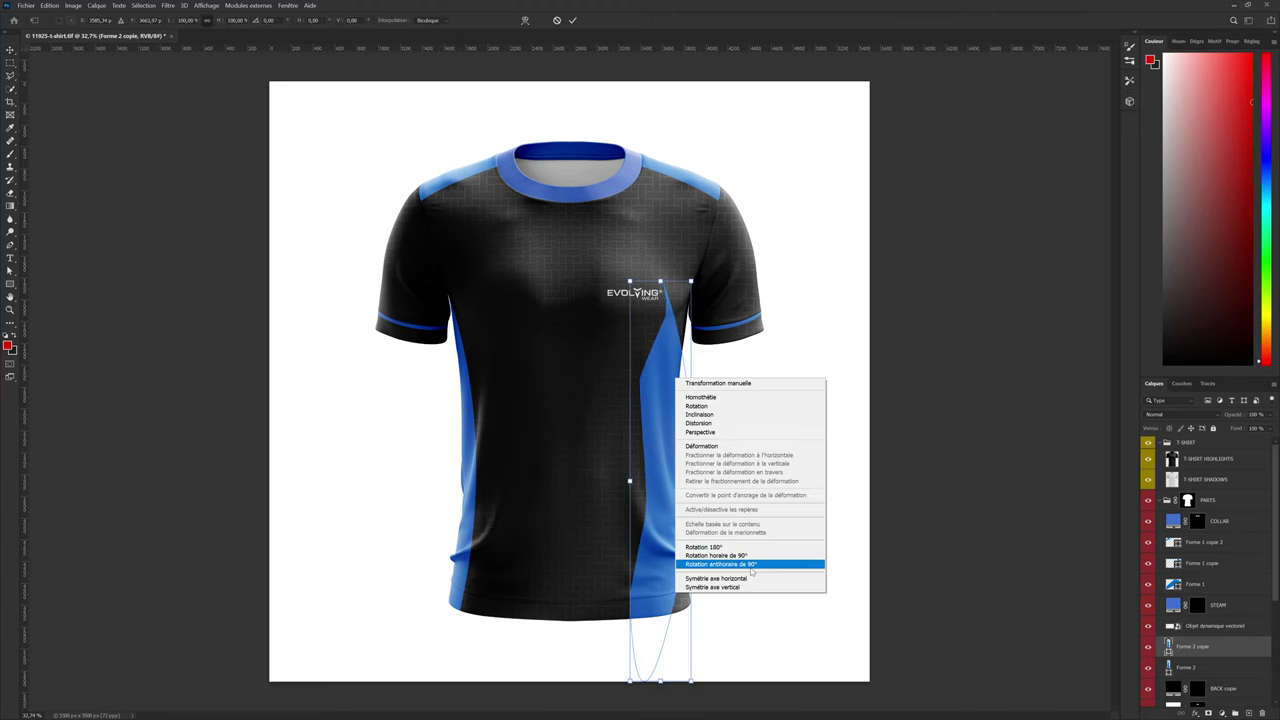
left_click(740, 578)
left_click_drag(672, 535, 704, 553)
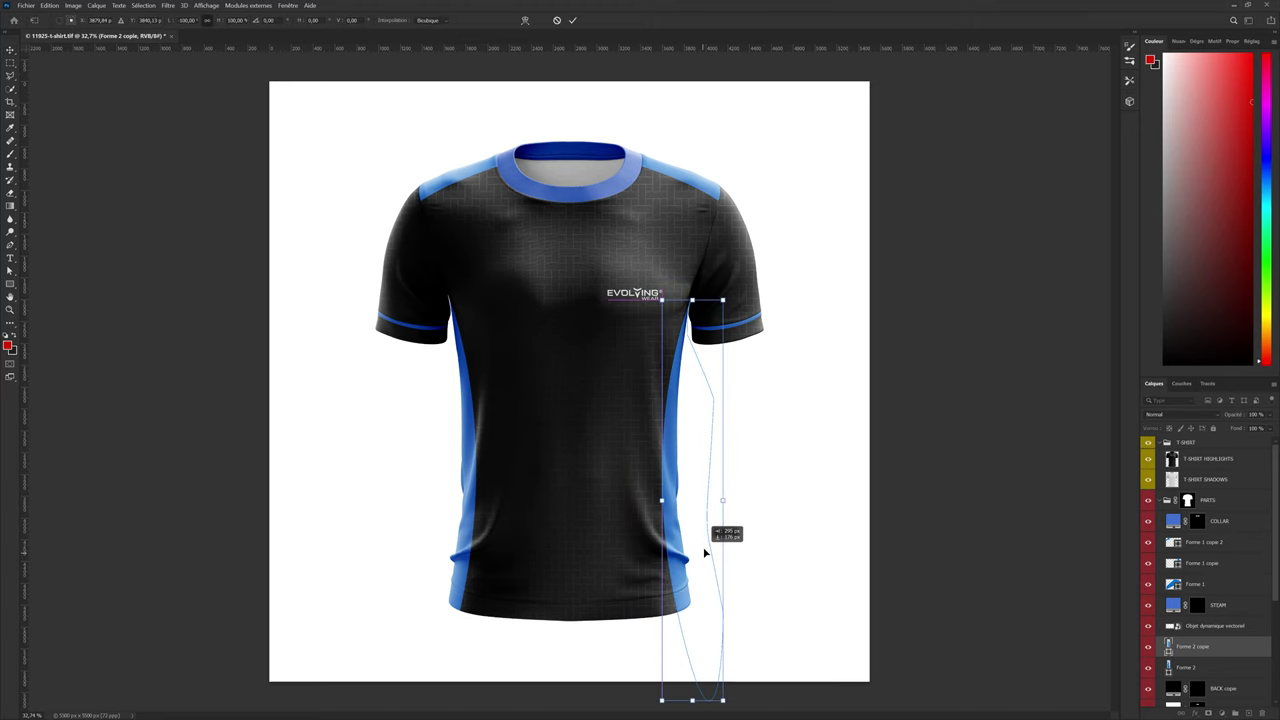
key("Return")
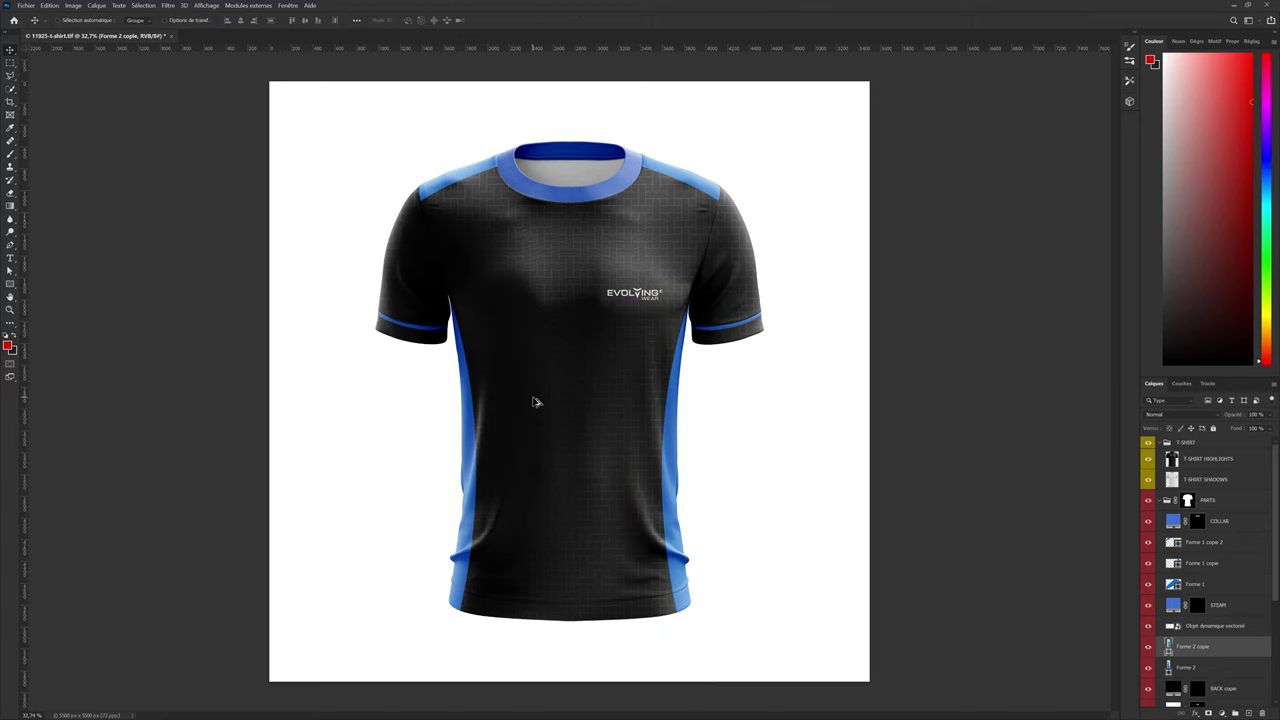
scroll(534, 402, "down", 3)
scroll(589, 414, "down", 2)
scroll(580, 416, "up", 4)
scroll(526, 371, "up", 1)
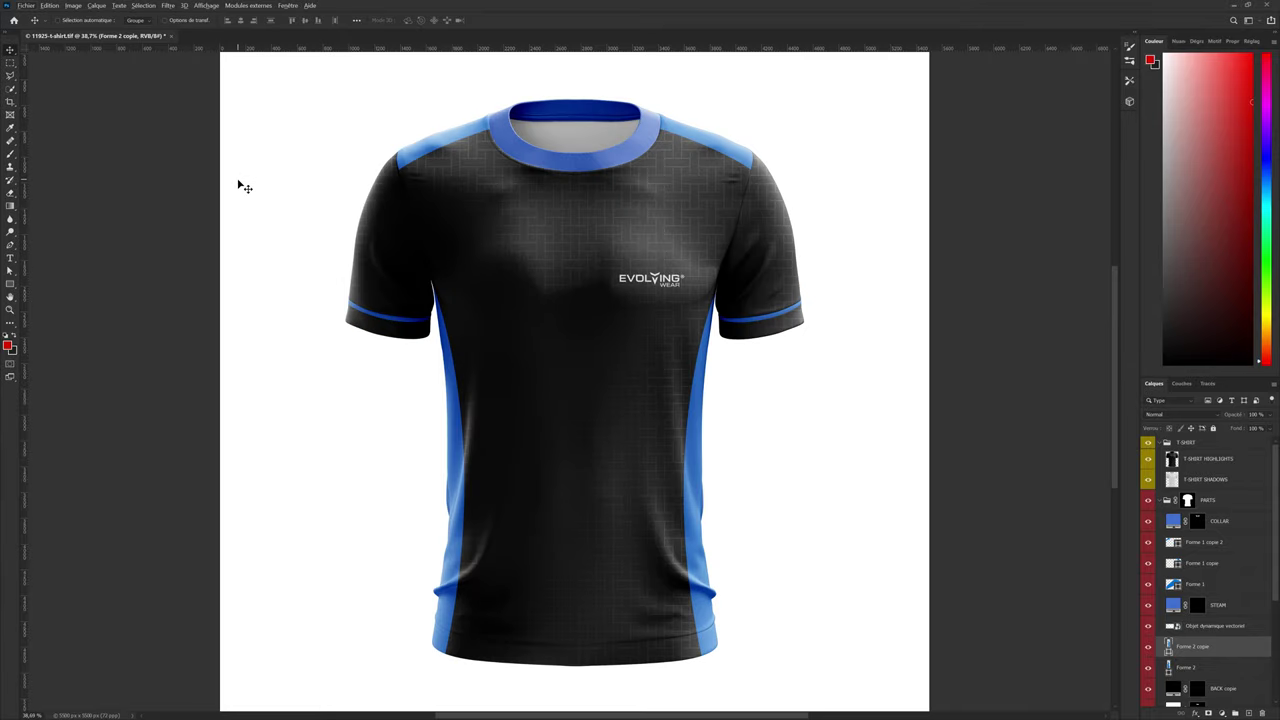
Open Save for Web (Alt+Shift+Ctrl+S), preview the shirt collar and keep PNG-24 as the format
left_click(26, 6)
mouse_move(40, 153)
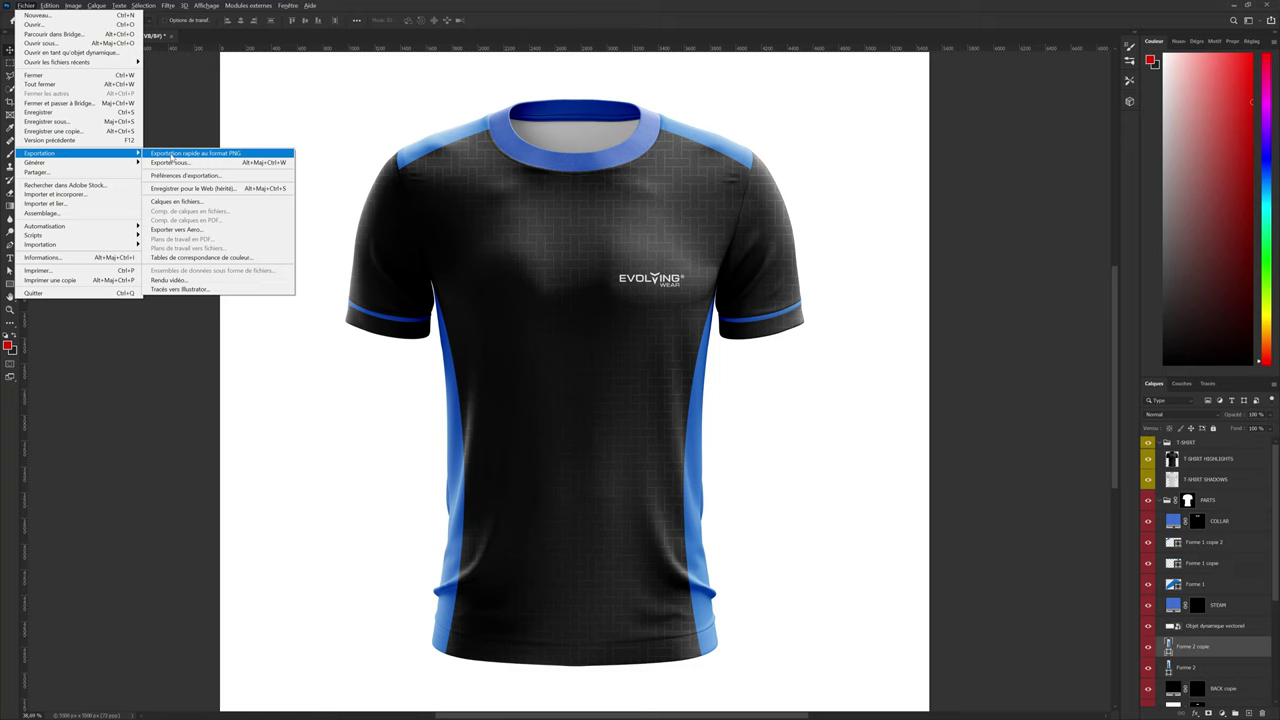
left_click(188, 122)
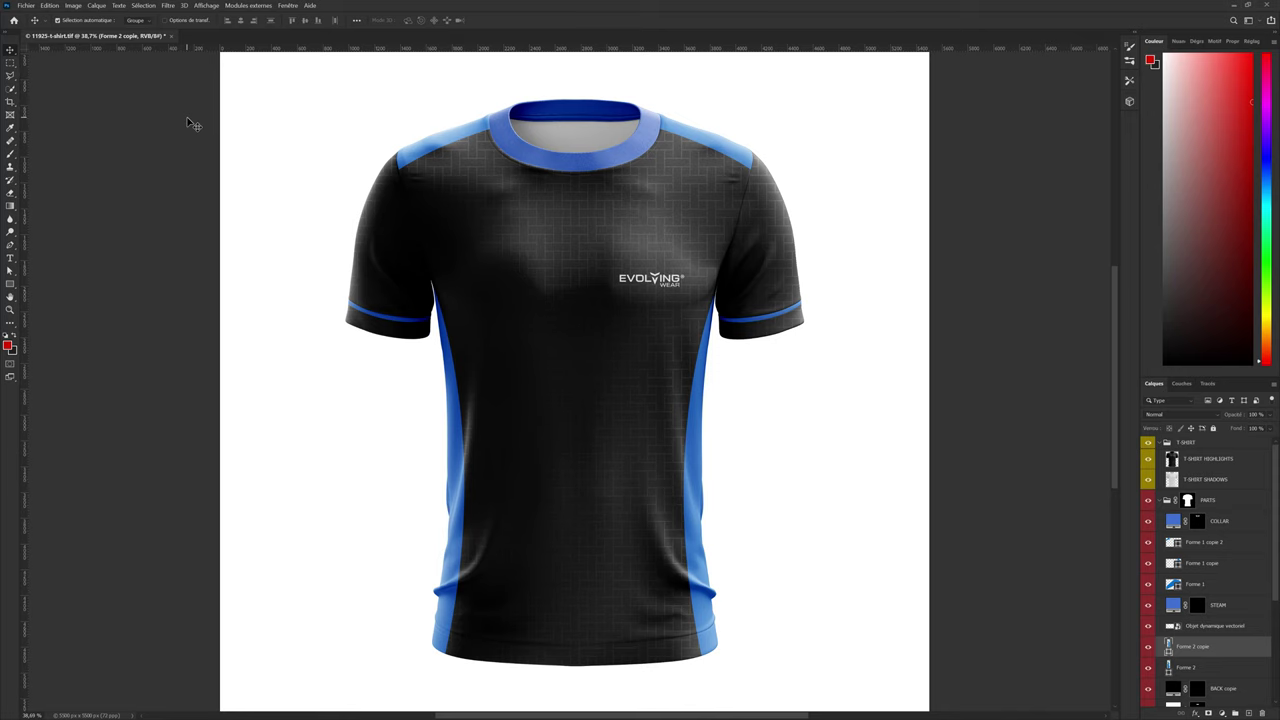
key("ctrl+alt+shift+s")
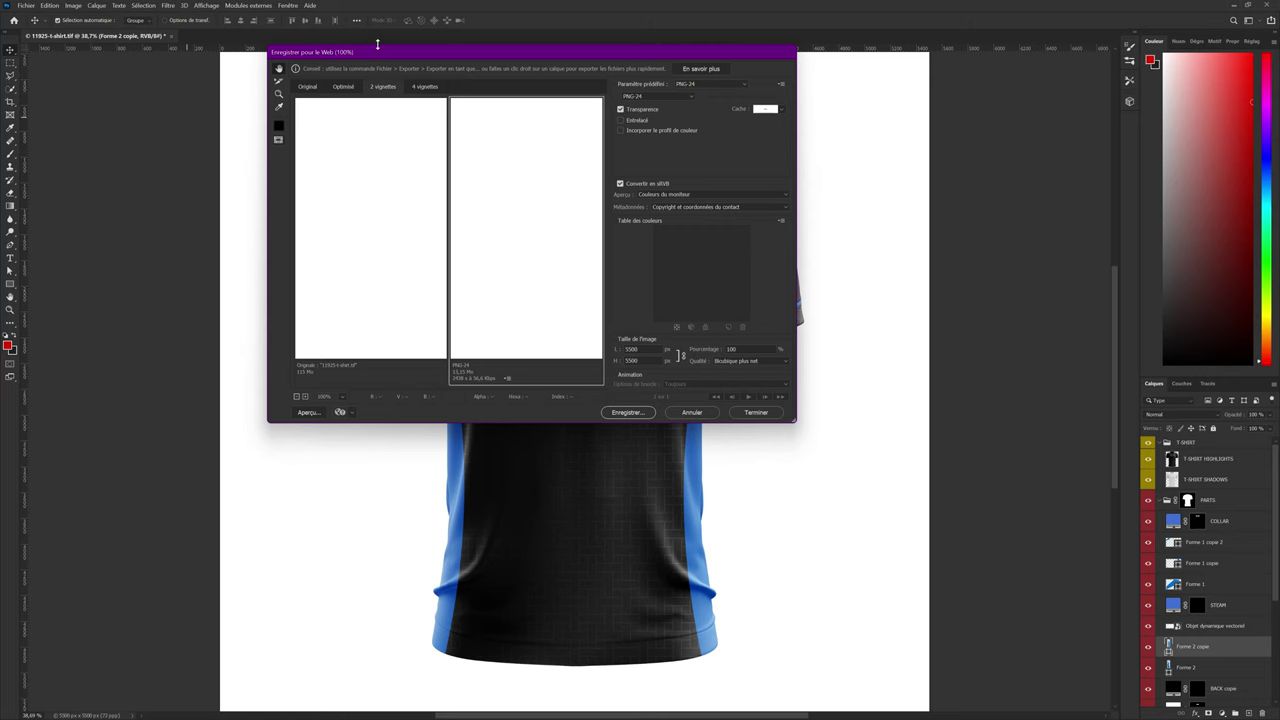
left_click_drag(378, 44, 563, 167)
left_click(488, 284)
mouse_move(479, 335)
left_mouse_down()
mouse_move(551, 366)
mouse_move(531, 286)
mouse_move(591, 354)
mouse_move(524, 381)
mouse_move(543, 357)
mouse_move(694, 329)
mouse_move(743, 297)
mouse_move(690, 285)
left_mouse_up()
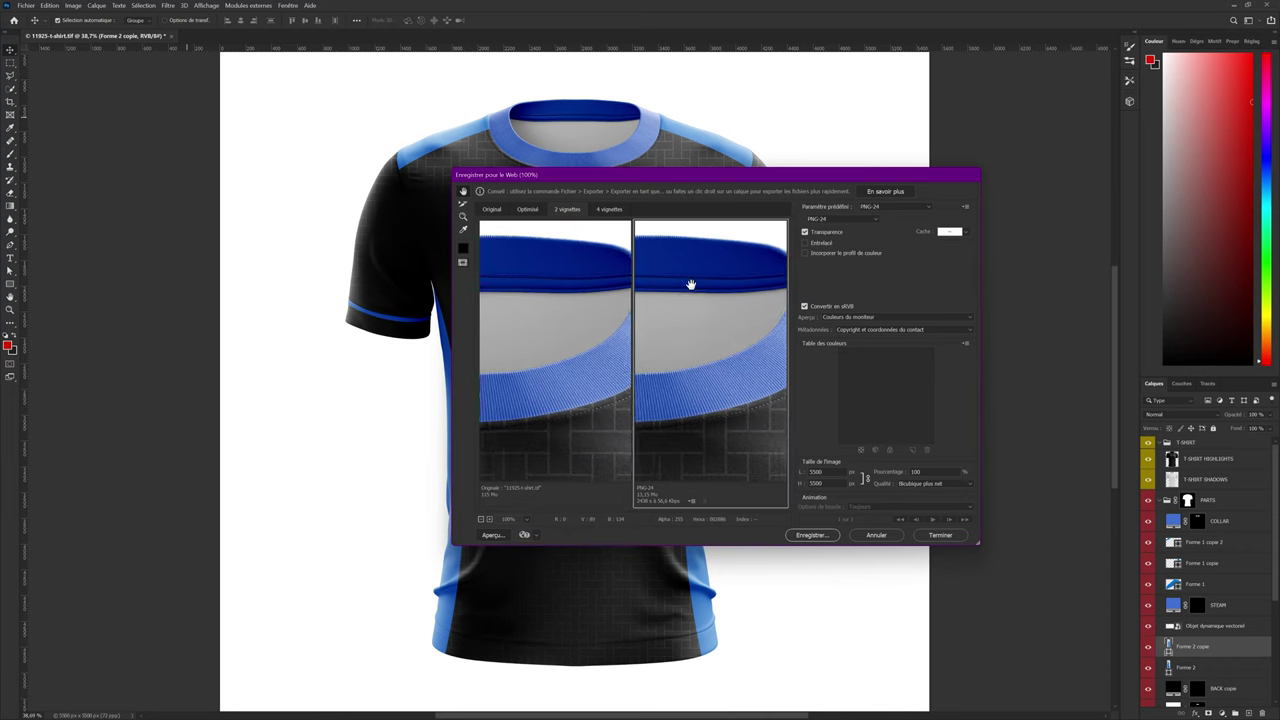
left_click(492, 209)
left_click_drag(646, 334, 689, 381)
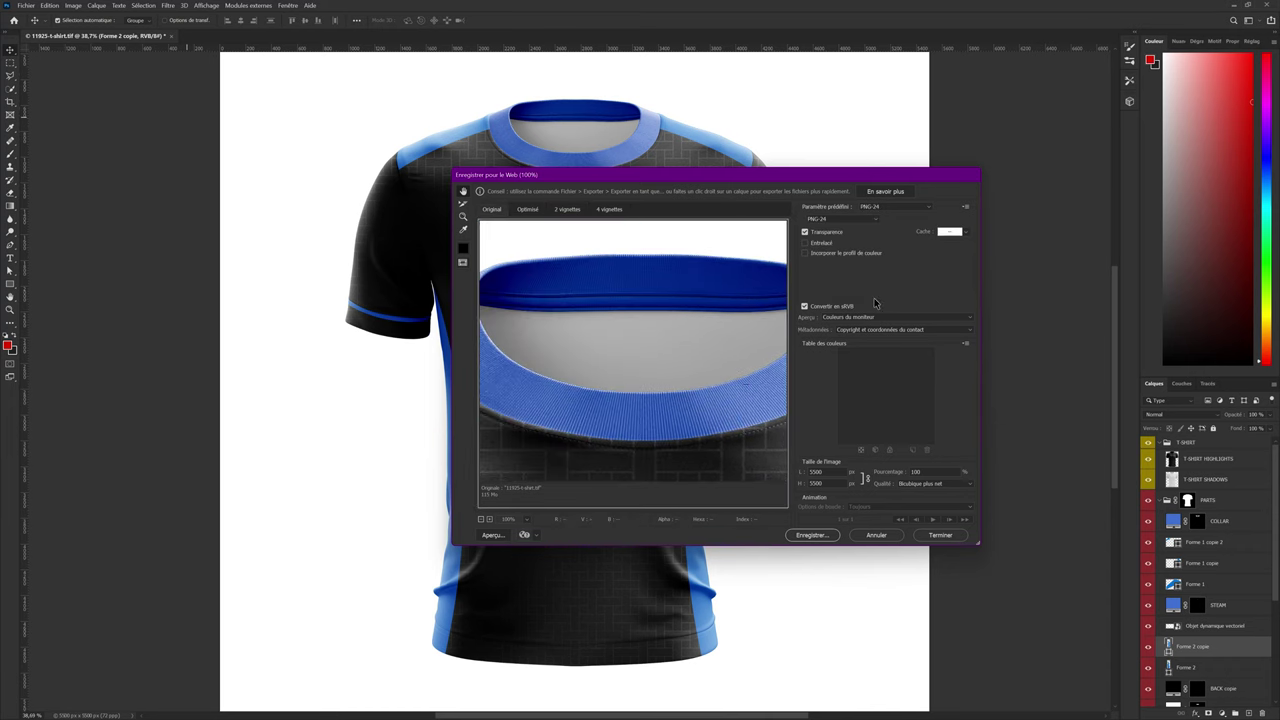
left_click(829, 220)
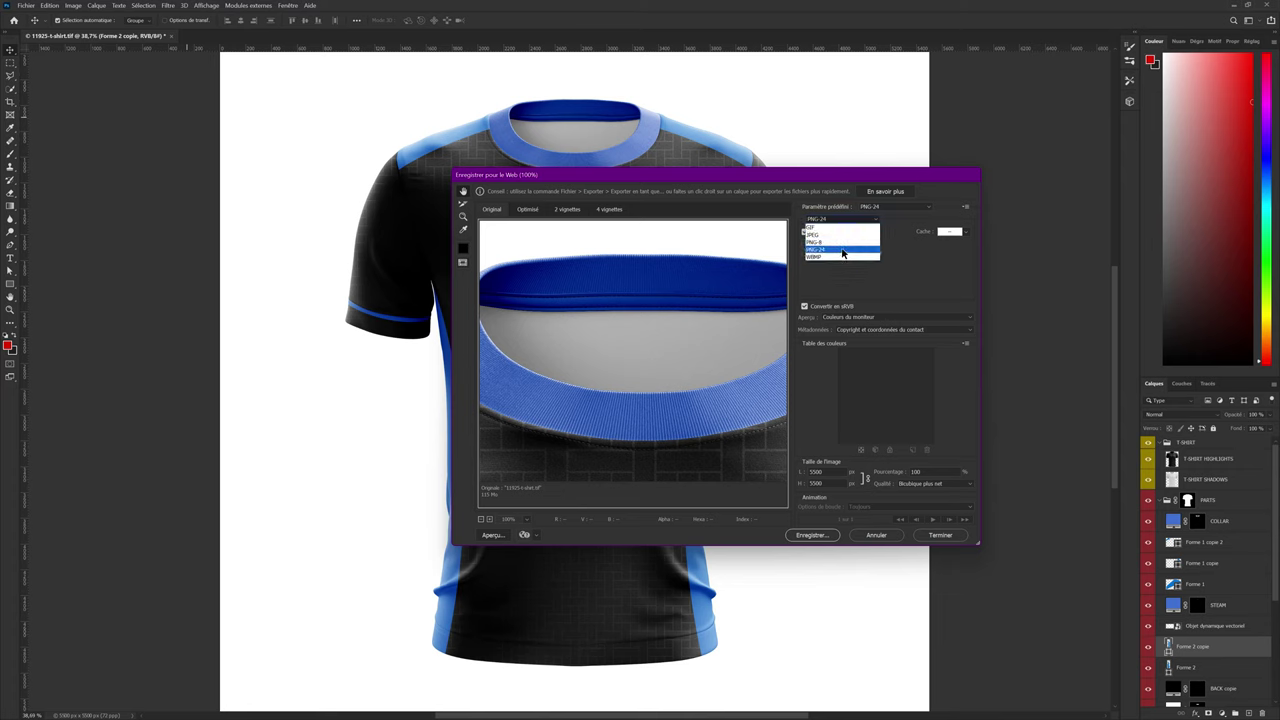
left_click(842, 249)
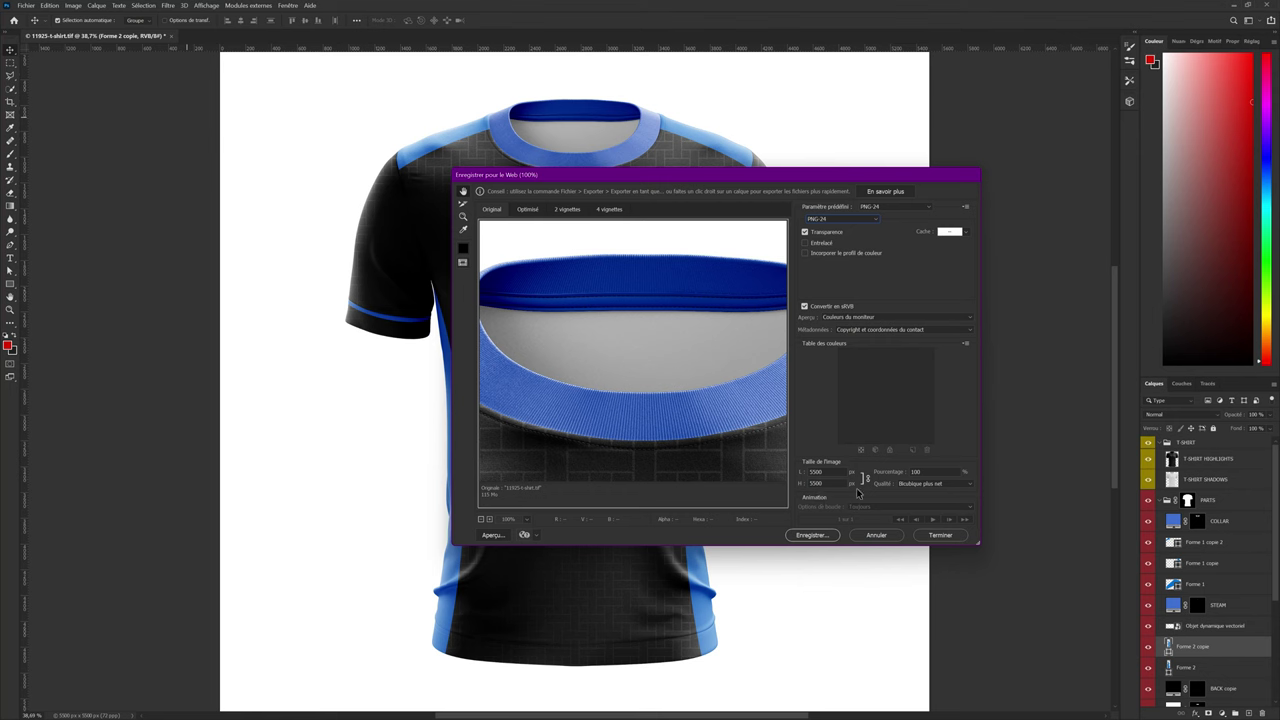
Save the PNG-24 copy as 11925-t-shirt-2.png in the Videos > AnyDesk folder
left_click(820, 535)
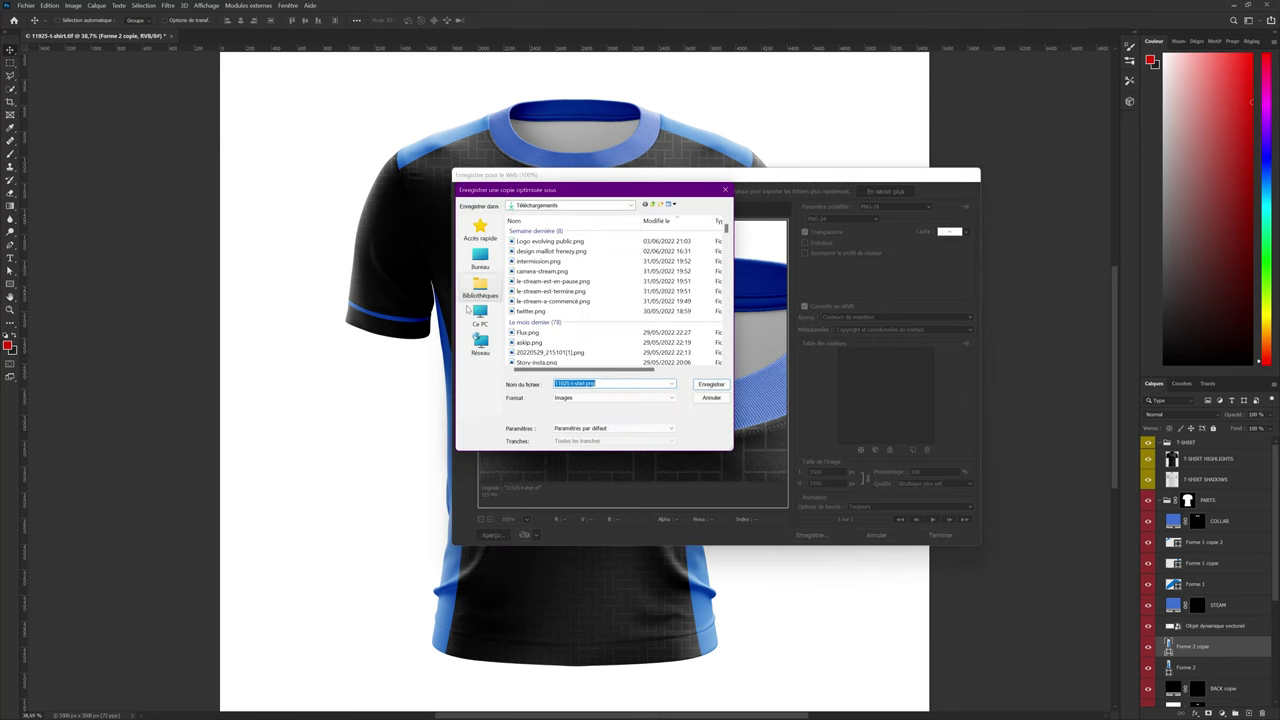
left_click(480, 317)
scroll(567, 306, "down", 3)
double_click(567, 306)
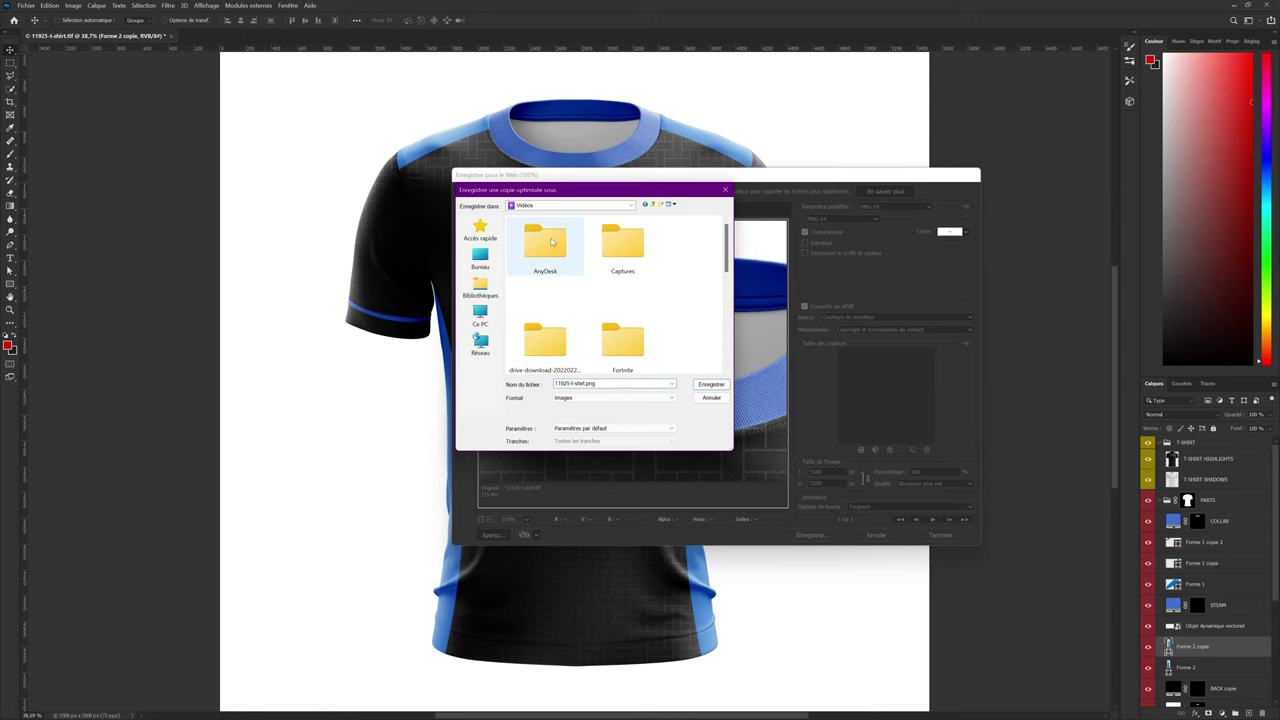
double_click(545, 243)
left_click(580, 383)
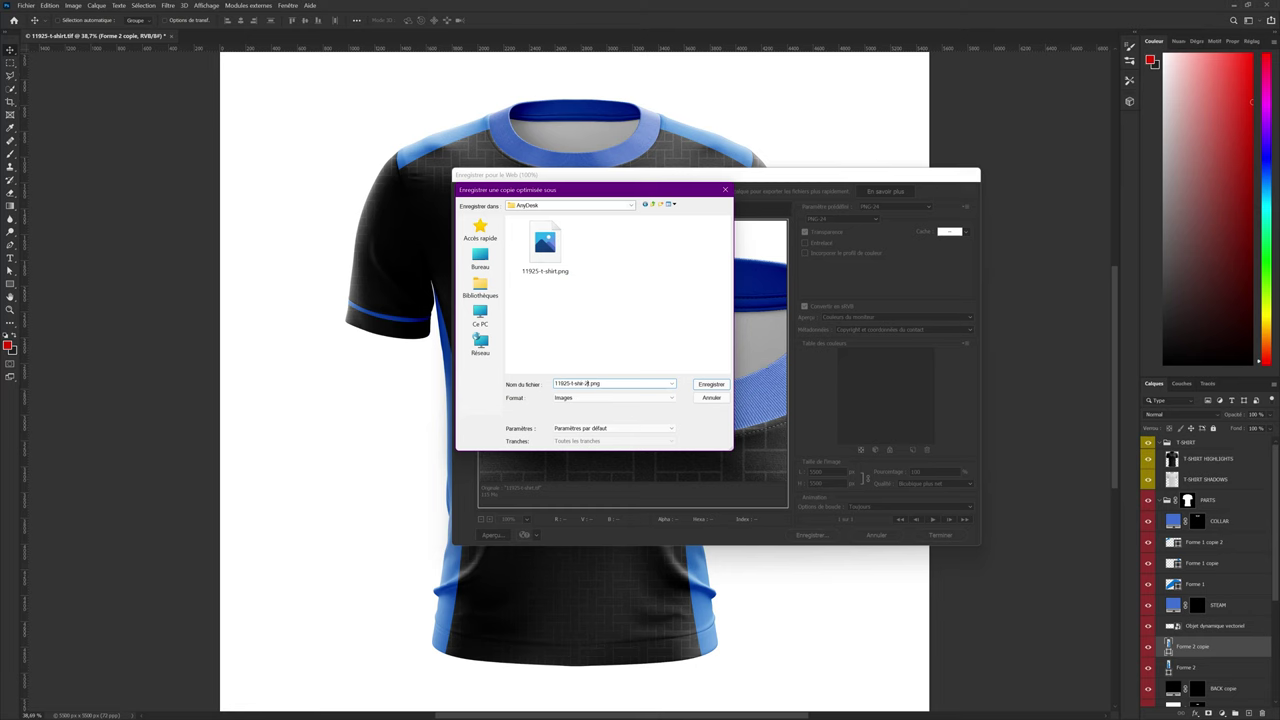
key("Return")
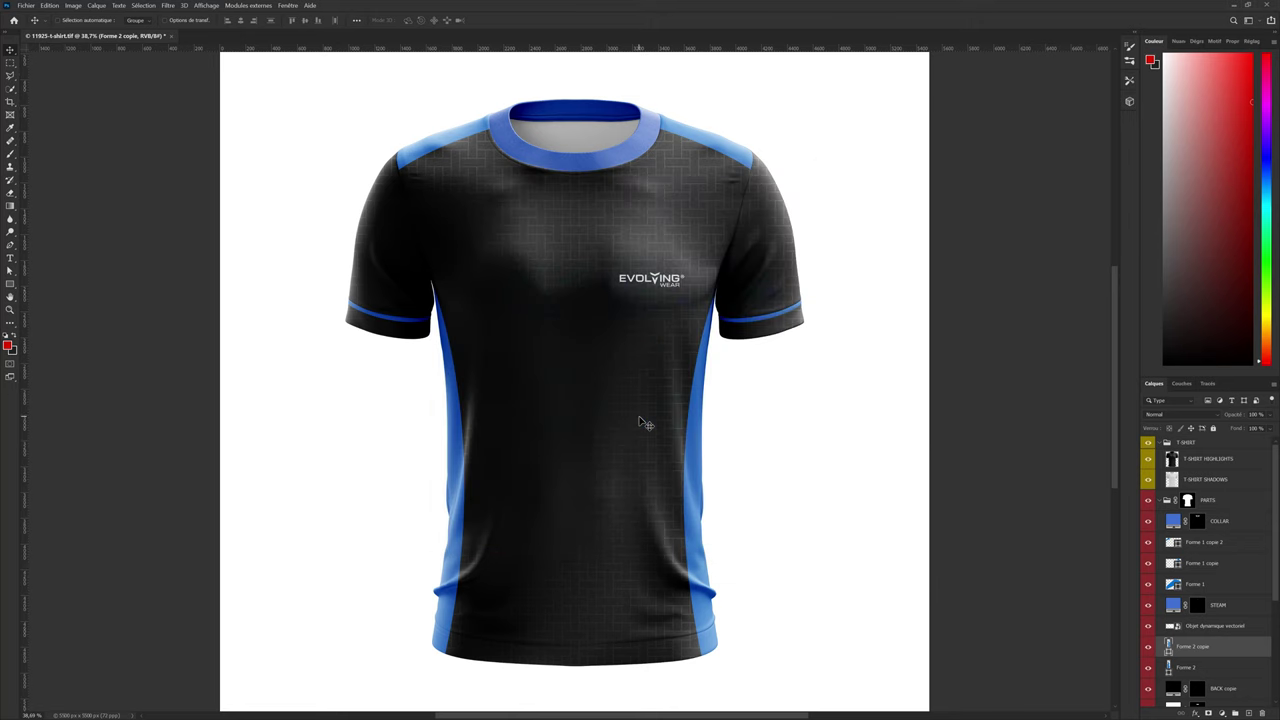
key("alt+Tab")
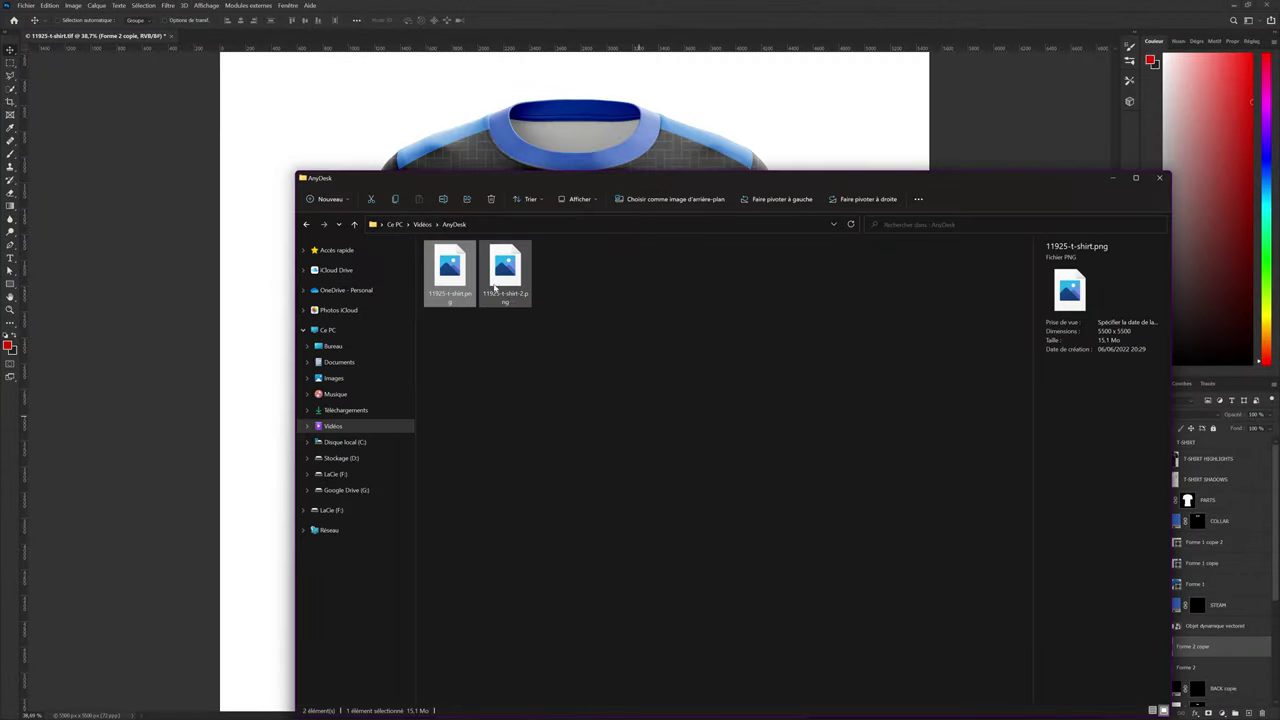
Open 11925-t-shirt-2.png and the earlier 11925-t-shirt.png from the AnyDesk folder in Photos
left_click(505, 275)
double_click(514, 290)
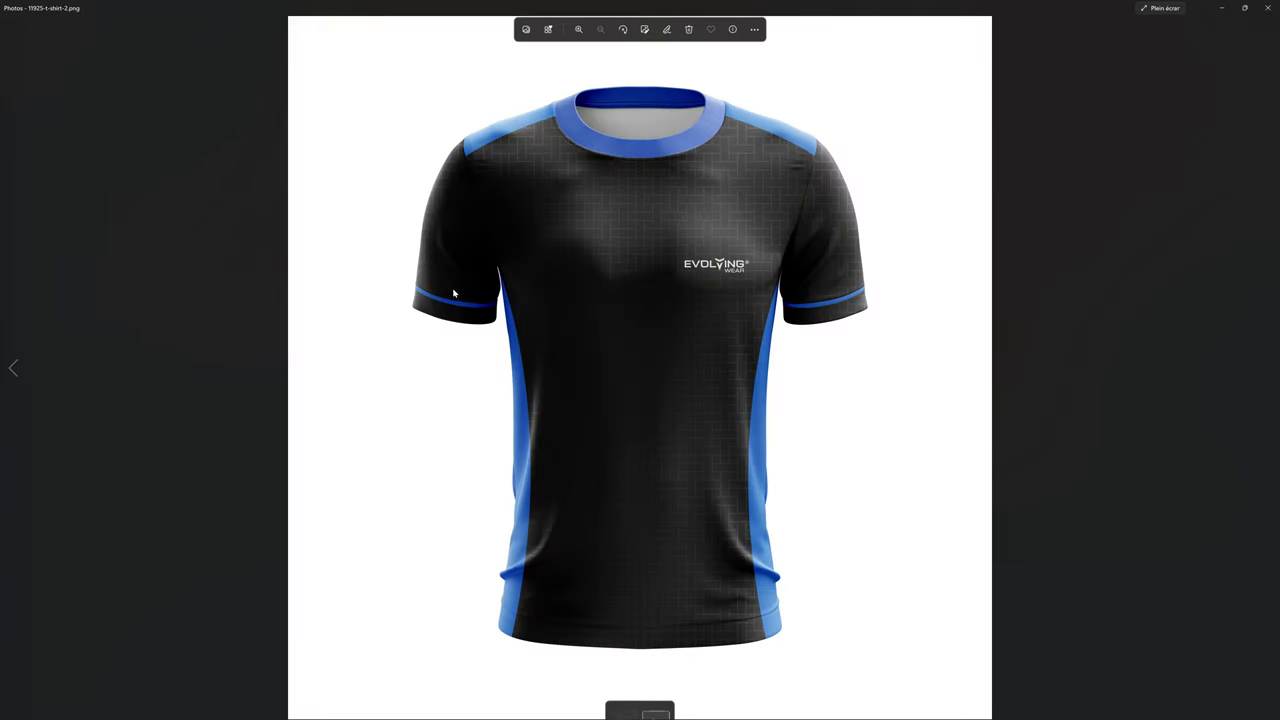
key("alt+Tab")
left_click(450, 270)
key("Return")
Snap the two shirt images into the left and right halves of the screen
mouse_move(590, 10)
left_mouse_down()
mouse_move(150, 84)
mouse_move(14, 4)
mouse_move(0, 200)
left_mouse_up()
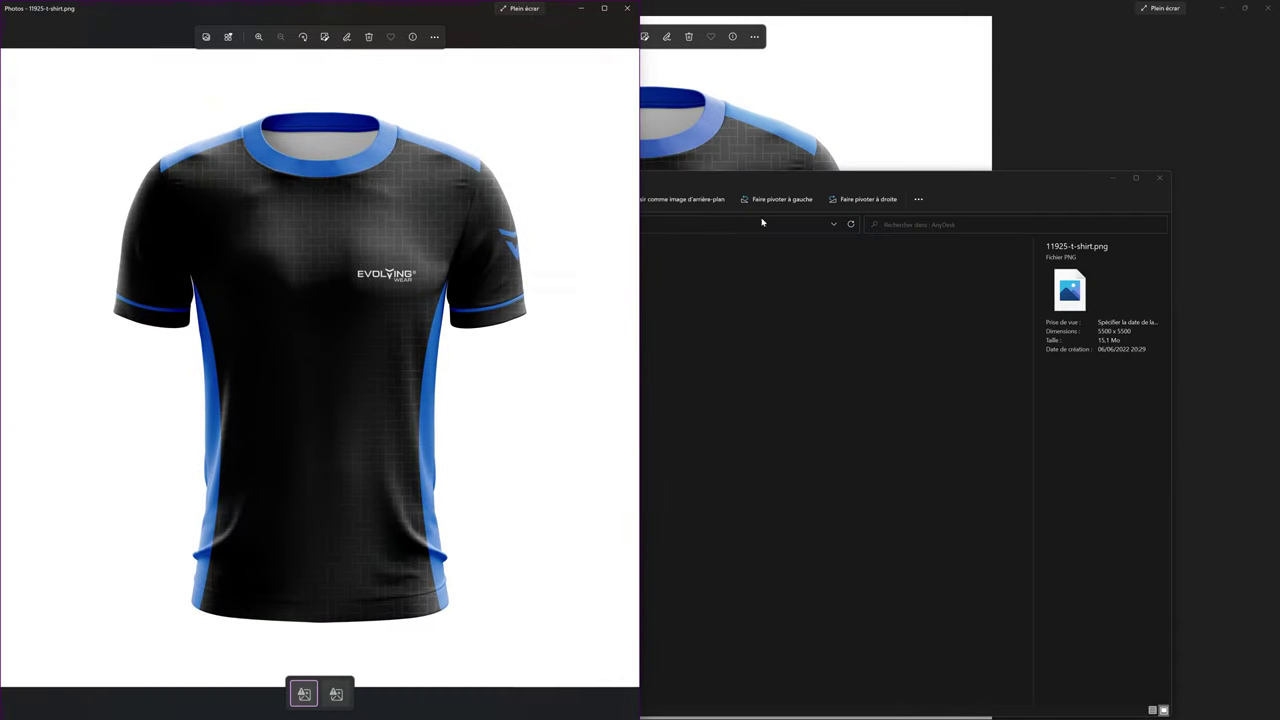
left_click(939, 176)
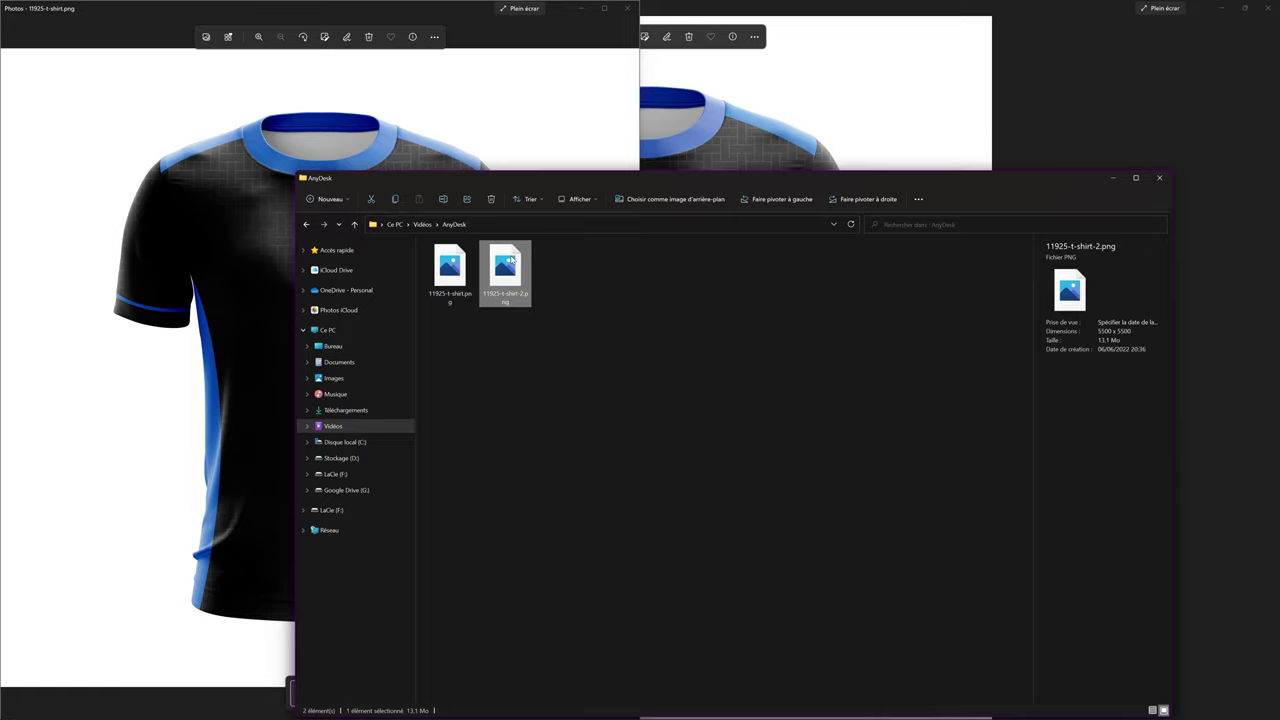
double_click(505, 266)
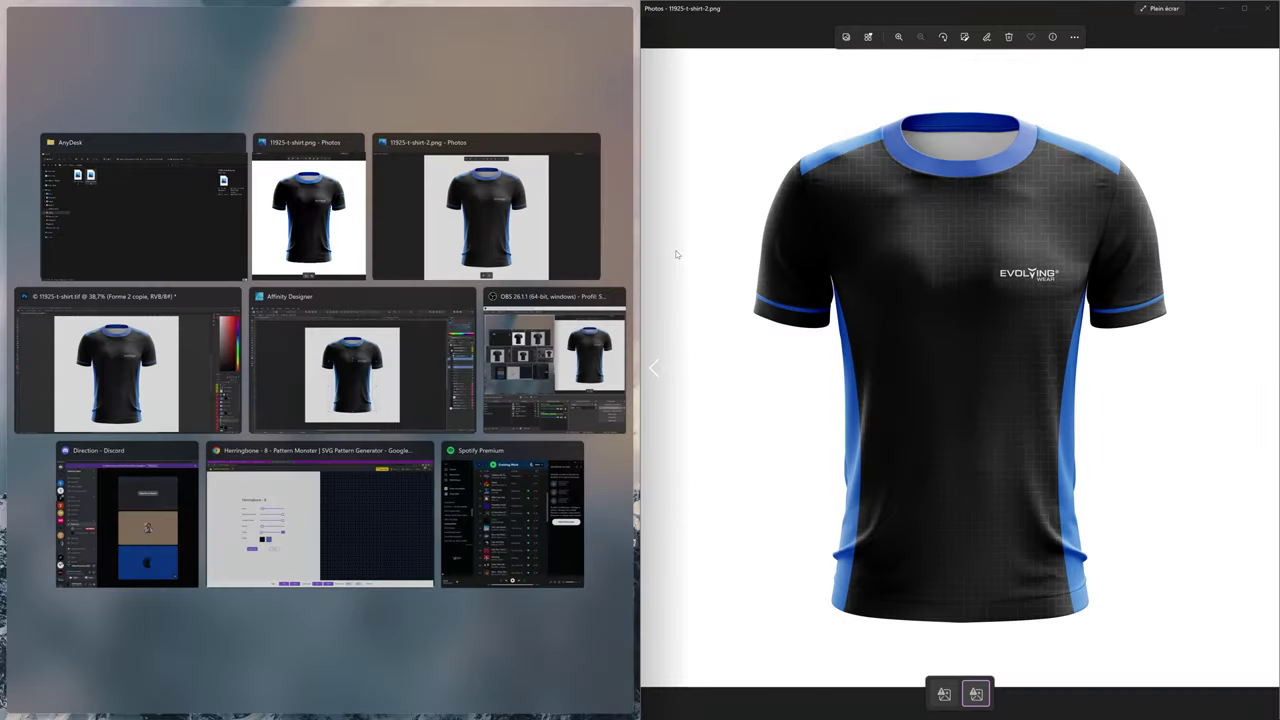
left_click(333, 200)
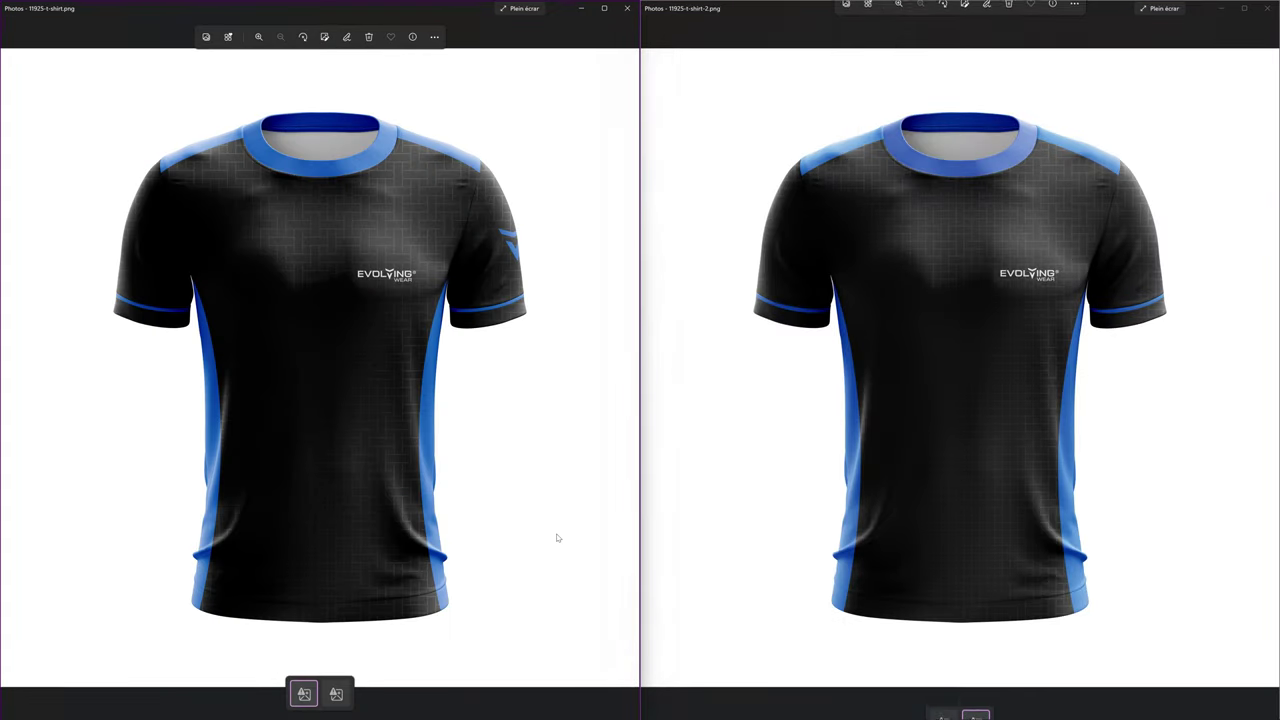
left_click(484, 211)
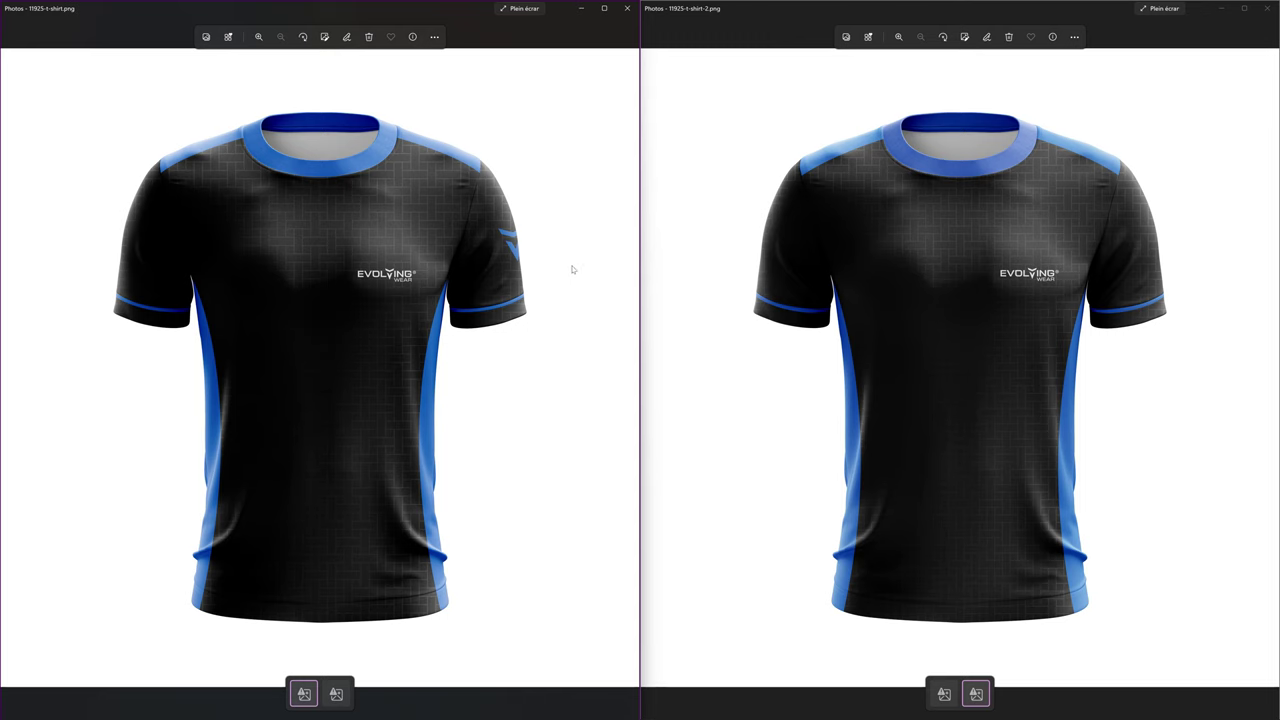
scroll(265, 210, "up", 3)
scroll(918, 263, "up", 2)
scroll(950, 257, "up", 2)
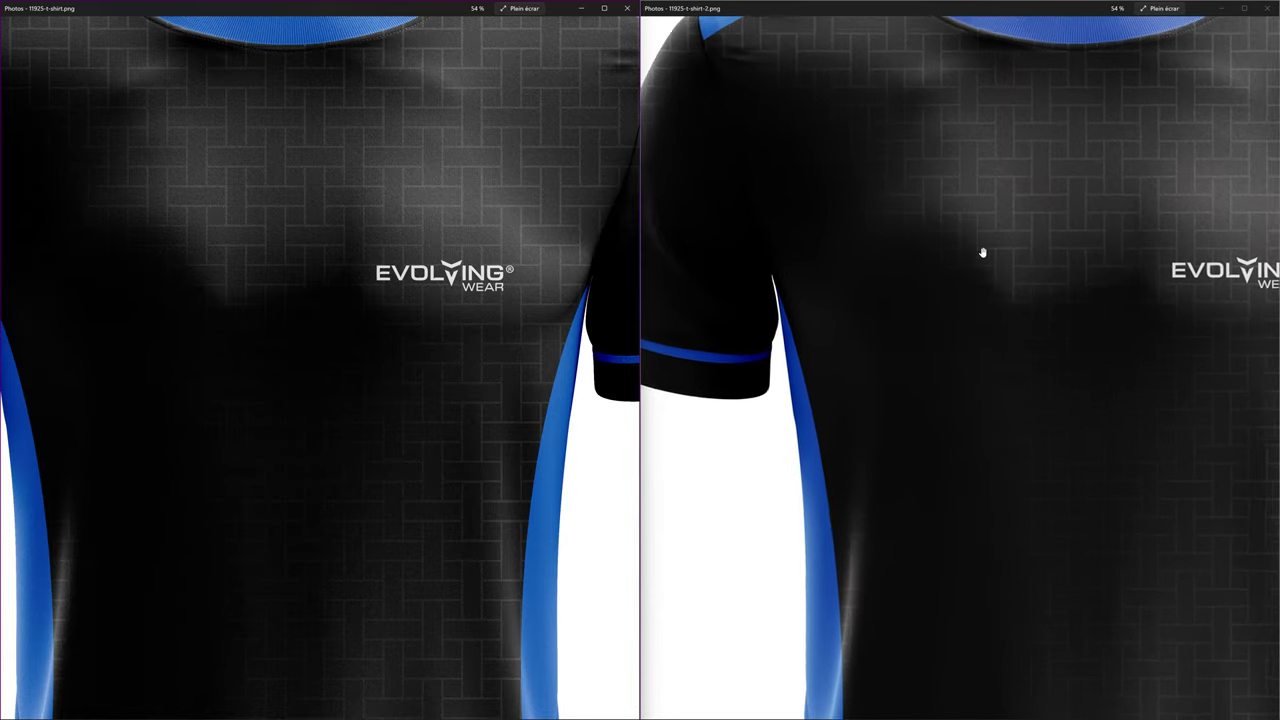
scroll(634, 251, "up", 4)
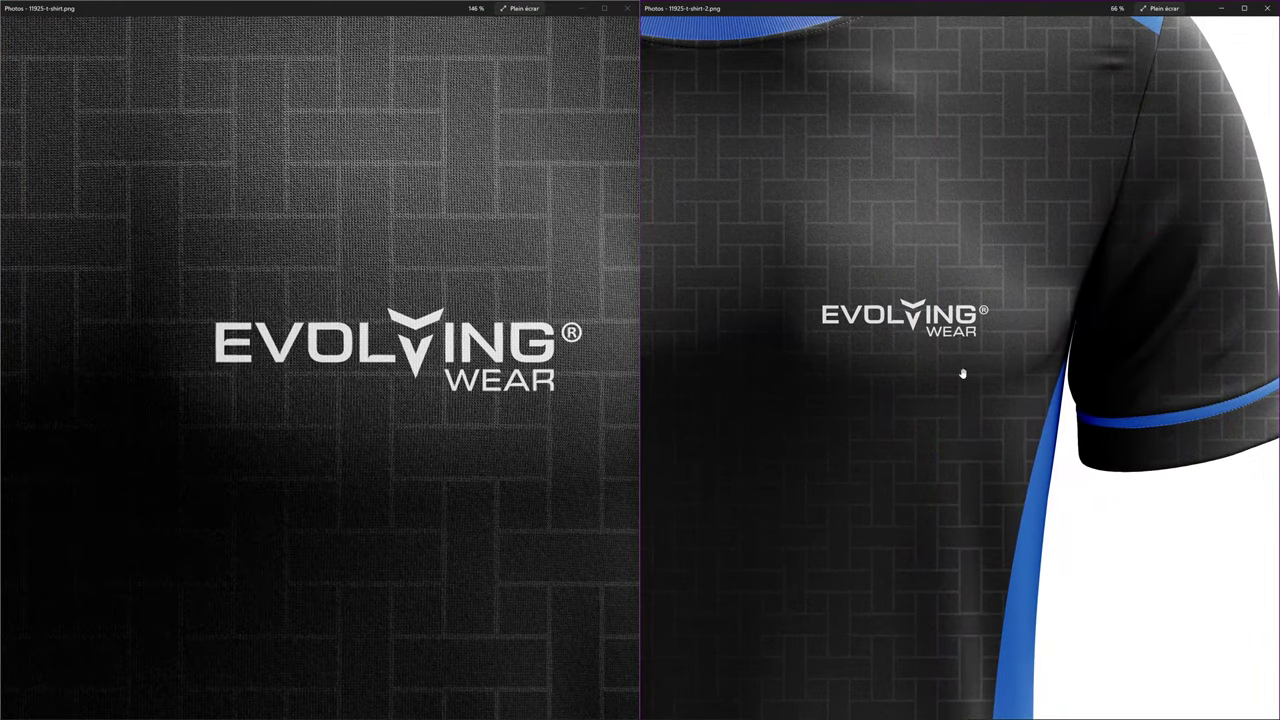
scroll(851, 297, "up", 3)
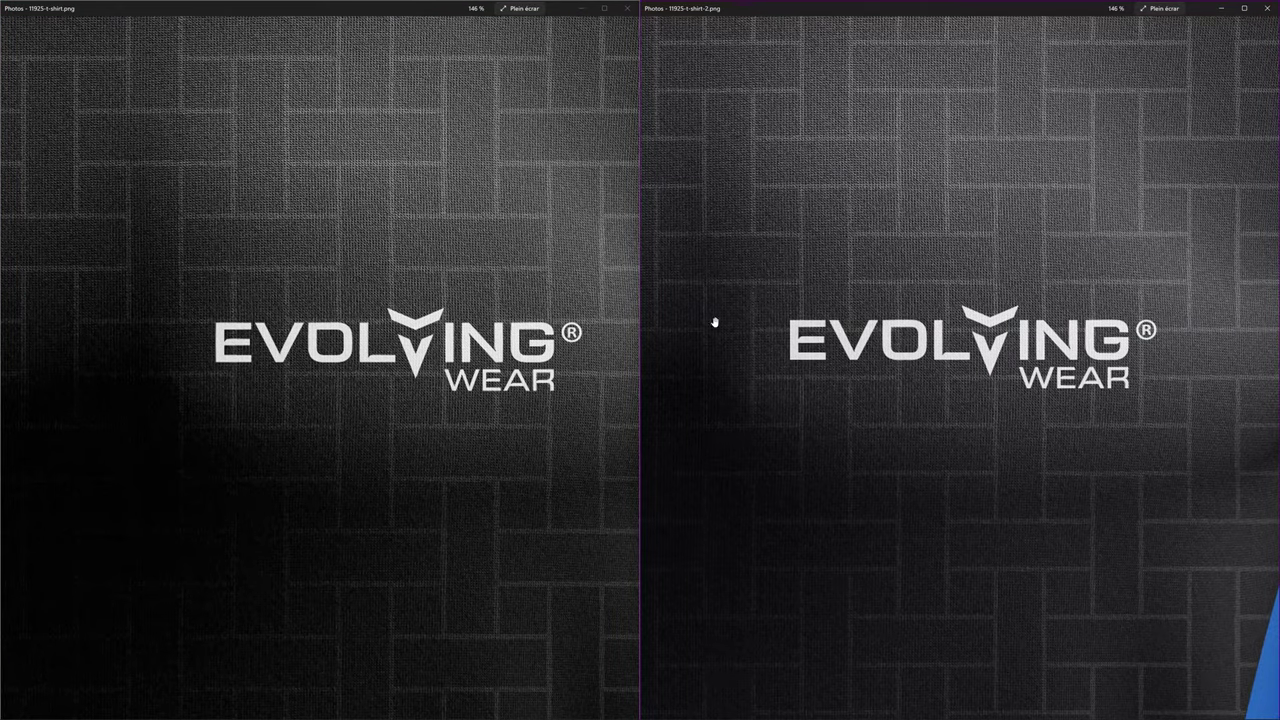
left_click_drag(483, 344, 415, 341)
left_click_drag(984, 362, 970, 366)
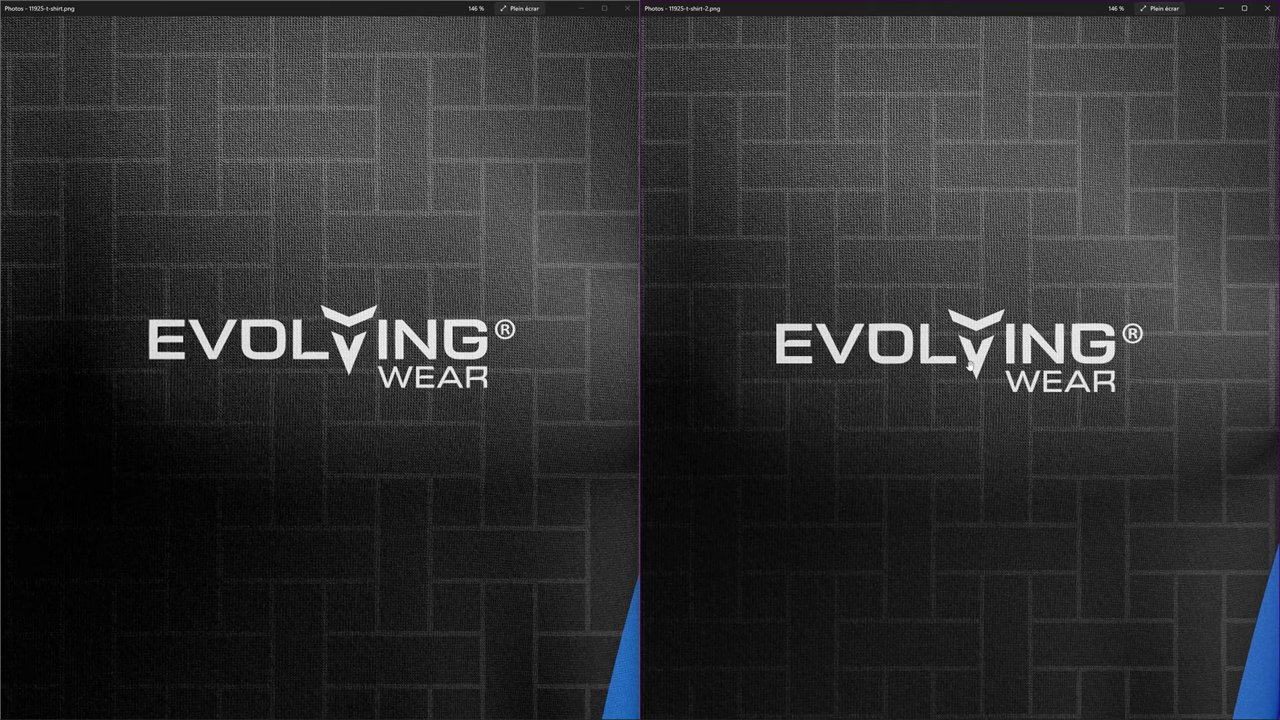
scroll(969, 366, "down", 3)
scroll(969, 366, "down", 2)
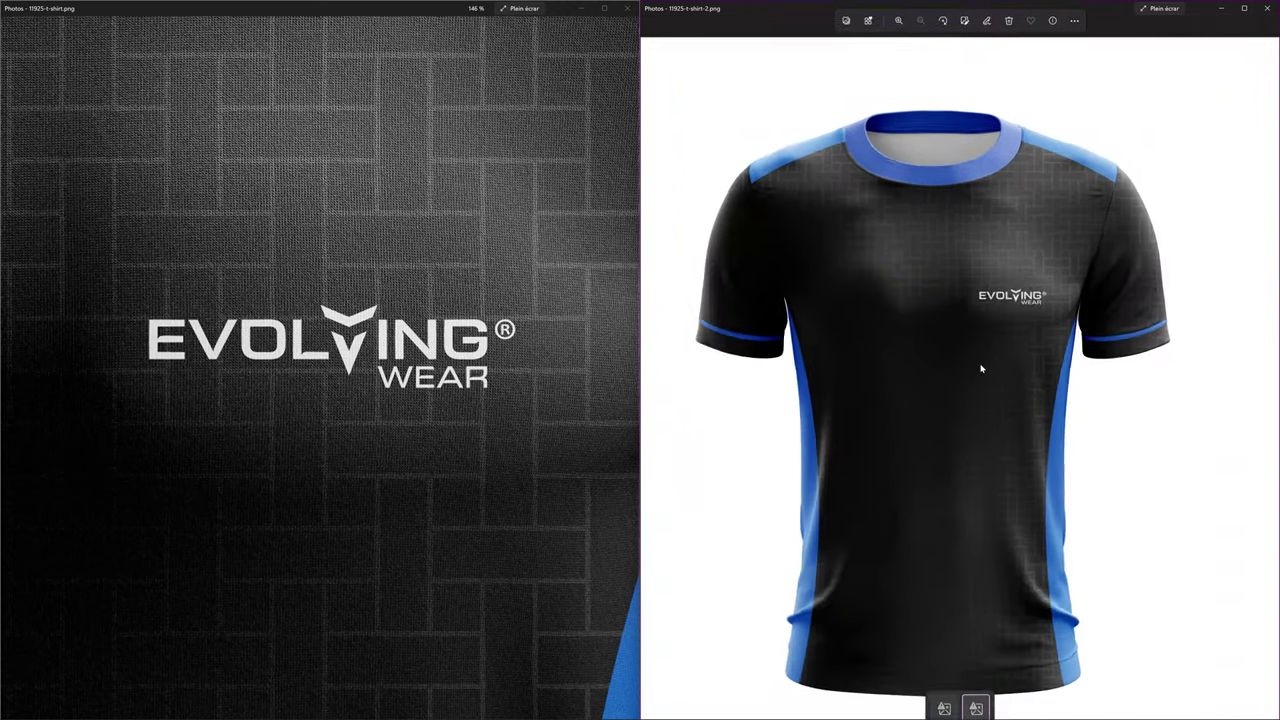
scroll(455, 383, "down", 3)
scroll(418, 380, "down", 2)
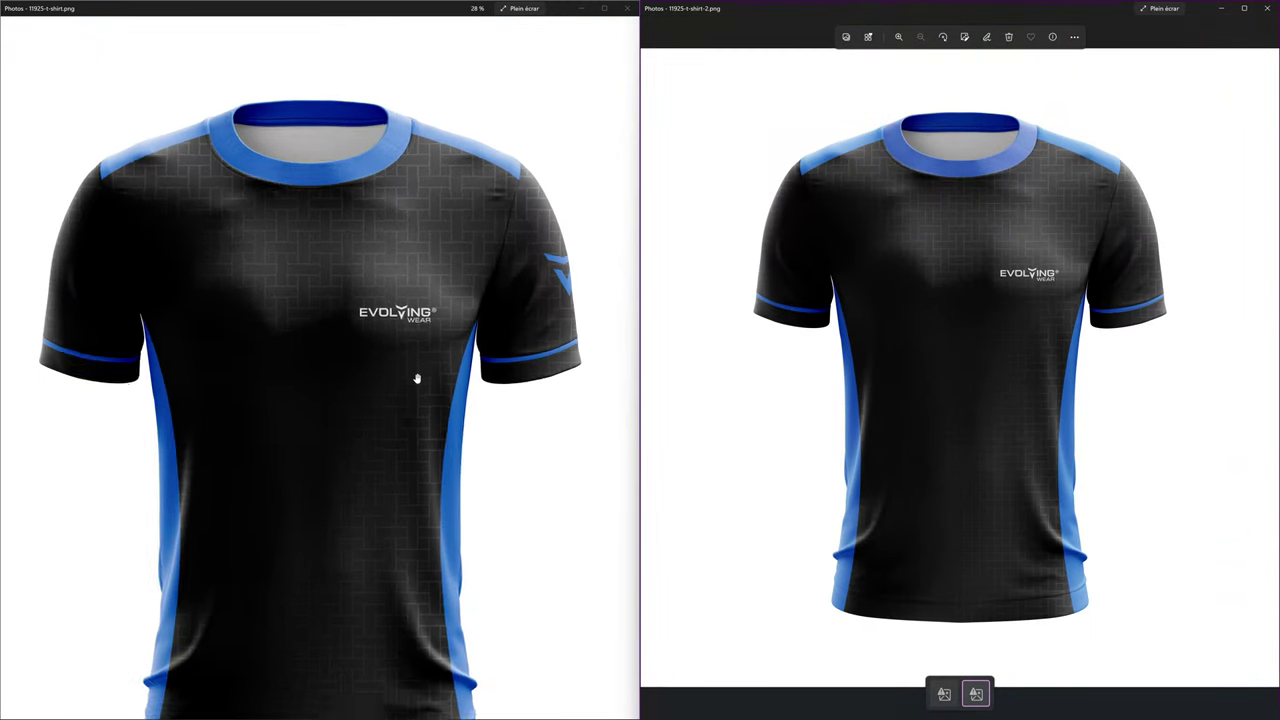